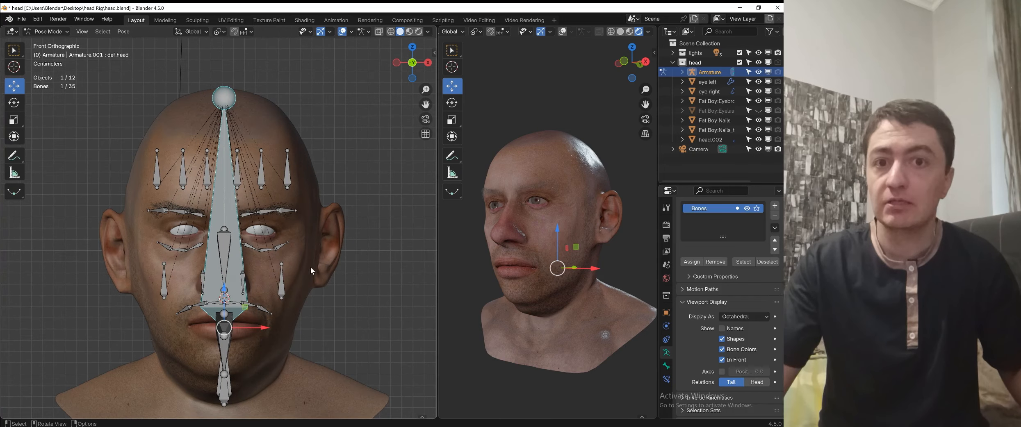
- In Object Mode, select the "eye right" object and snap the 3D cursor to it
{"action": "key", "text": "ctrl+Tab"}
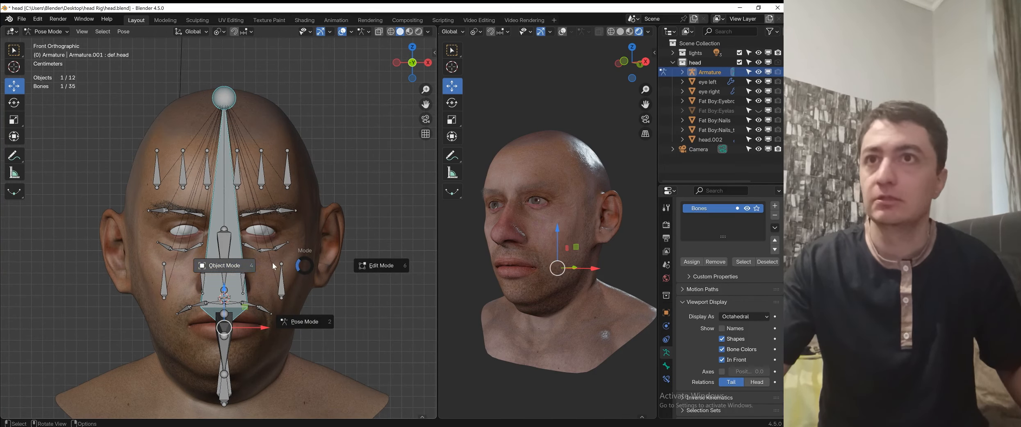
{"action": "left_click", "coordinate": [262, 232]}
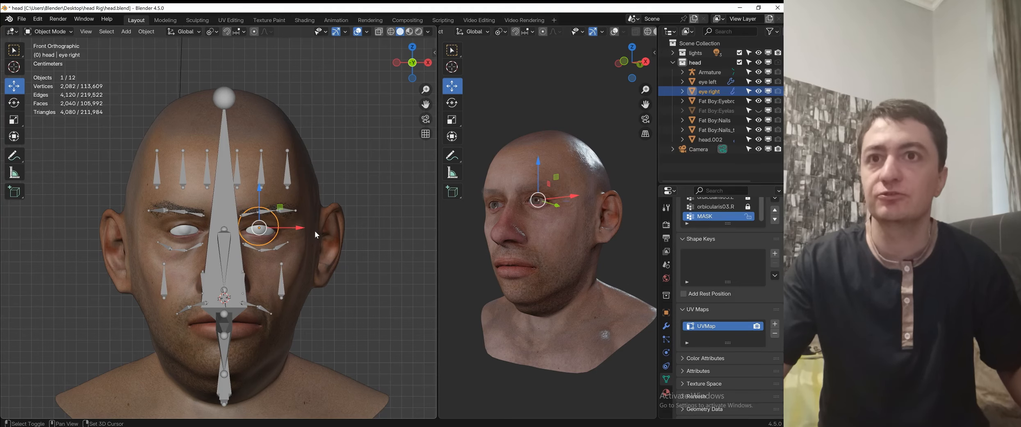
{"action": "key", "text": "shift+s"}
{"action": "left_click", "coordinate": [329, 292]}
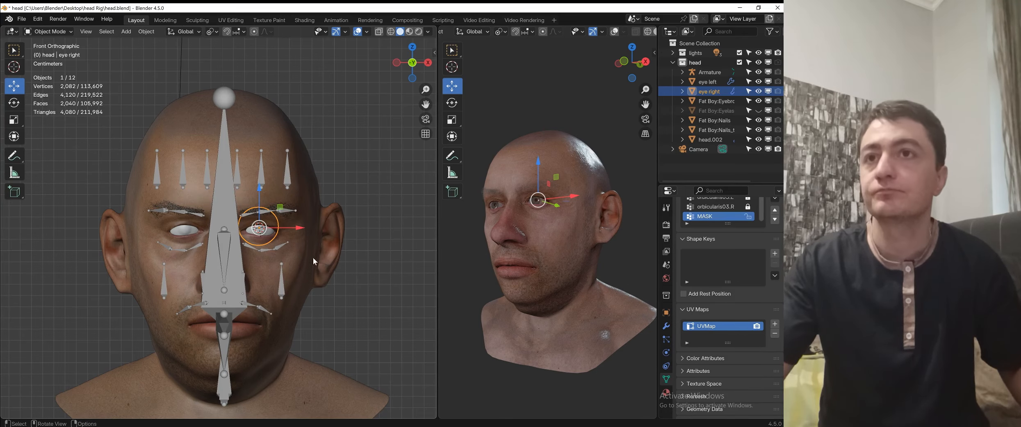
- In the armature's Edit Mode, add a bone at the 3D cursor on the eye and scale it by 0.421
{"action": "key", "text": "ctrl+Tab"}
{"action": "key", "text": "Escape"}
{"action": "left_click", "coordinate": [227, 253]}
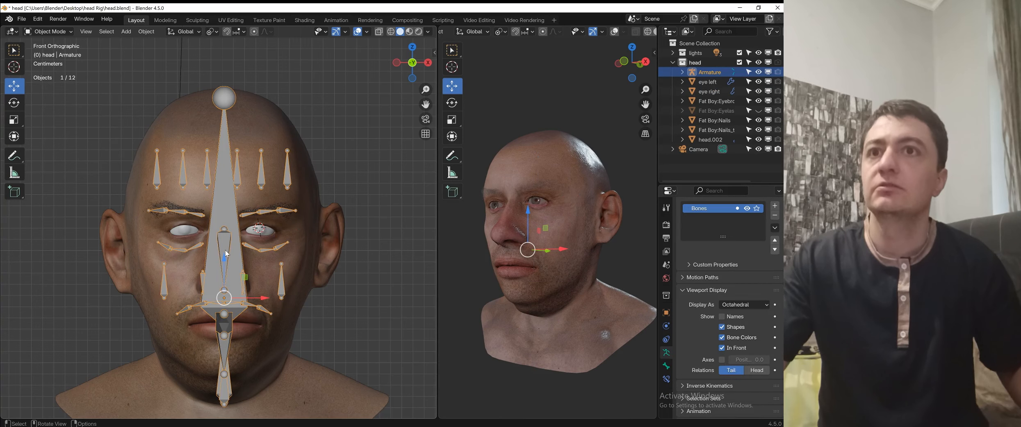
{"action": "key", "text": "ctrl+Tab"}
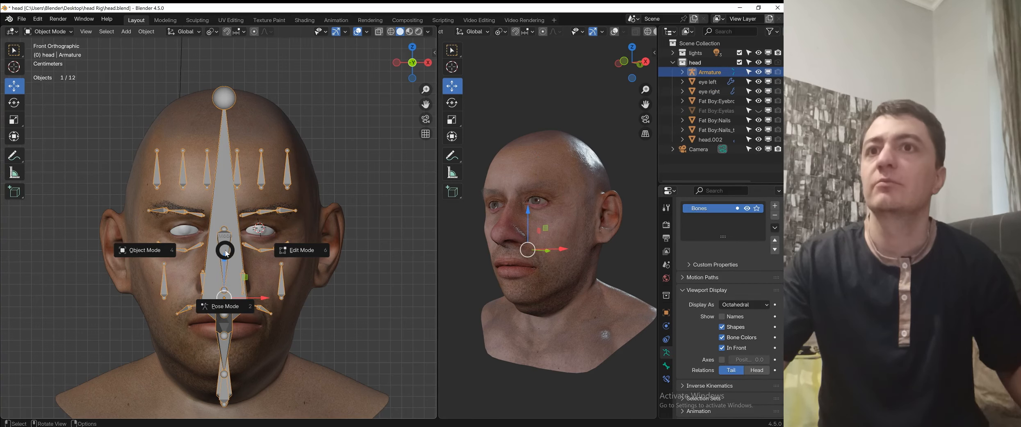
{"action": "left_click", "coordinate": [289, 251]}
{"action": "scroll", "coordinate": [292, 246], "scroll_direction": "down", "scroll_amount": 3}
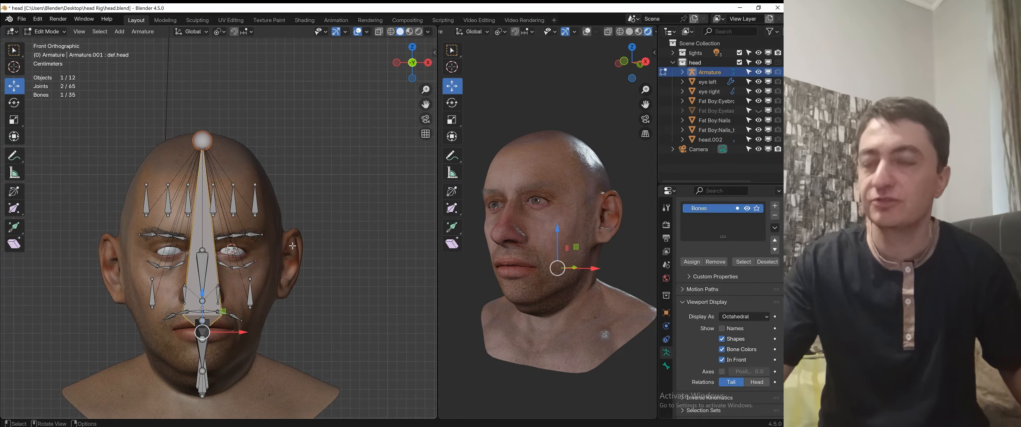
{"action": "key", "text": "shift+a"}
{"action": "key", "text": "s"}
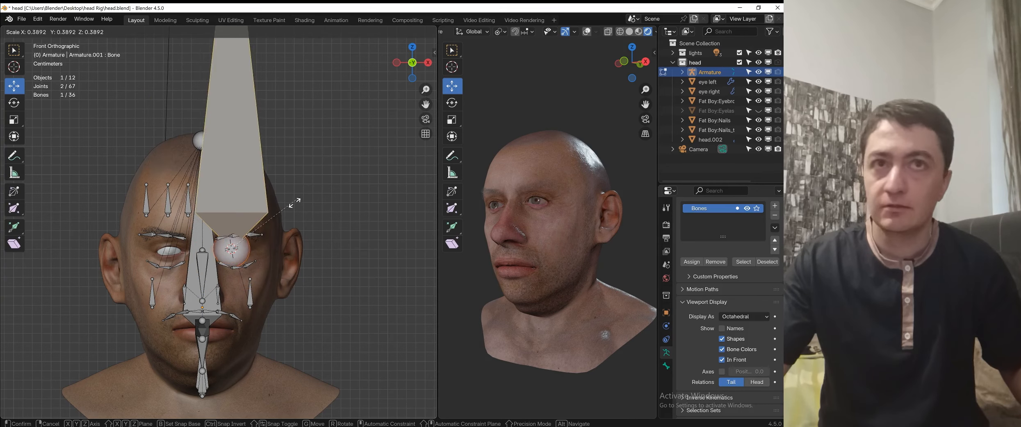
{"action": "left_click", "coordinate": [291, 189]}
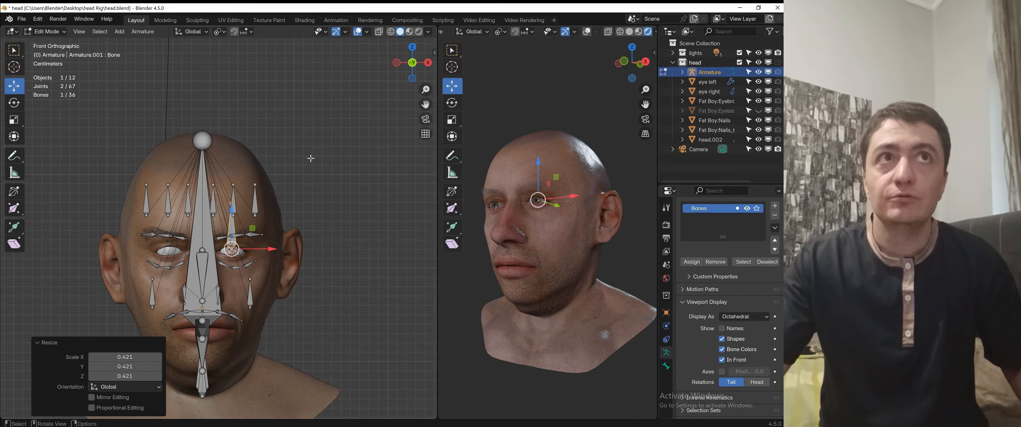
- Switch the perspective viewport to solid shading with overlays shown, and scale the new eye bone by 0.635
{"action": "left_click", "coordinate": [628, 32]}
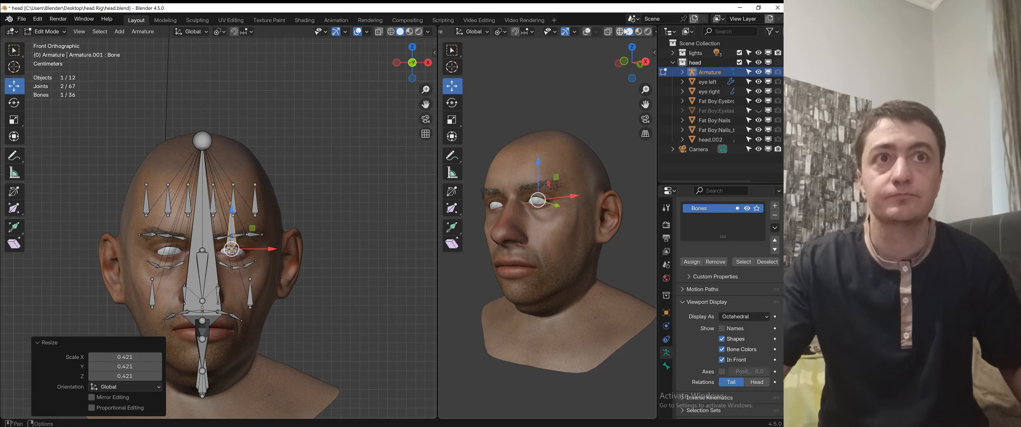
{"action": "left_click", "coordinate": [588, 32]}
{"action": "scroll", "coordinate": [348, 177], "scroll_direction": "up", "scroll_amount": 3}
{"action": "key", "text": "s"}
{"action": "left_click", "coordinate": [309, 207]}
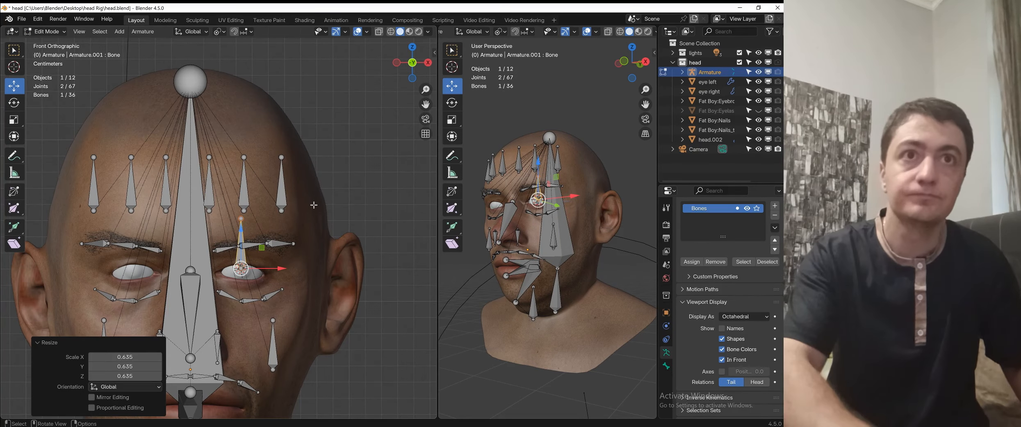
- In the right side view, rotate the eye bone by -90° so it points forward and scale it by 0.297
{"action": "key", "text": "KP_3"}
{"action": "scroll", "coordinate": [591, 197], "scroll_direction": "up", "scroll_amount": 5}
{"action": "middle_click_drag", "start_coordinate": [541, 175], "coordinate": [583, 212], "text": "shift"}
{"action": "scroll", "coordinate": [583, 212], "scroll_direction": "down", "scroll_amount": 3}
{"action": "type", "text": "r90"}
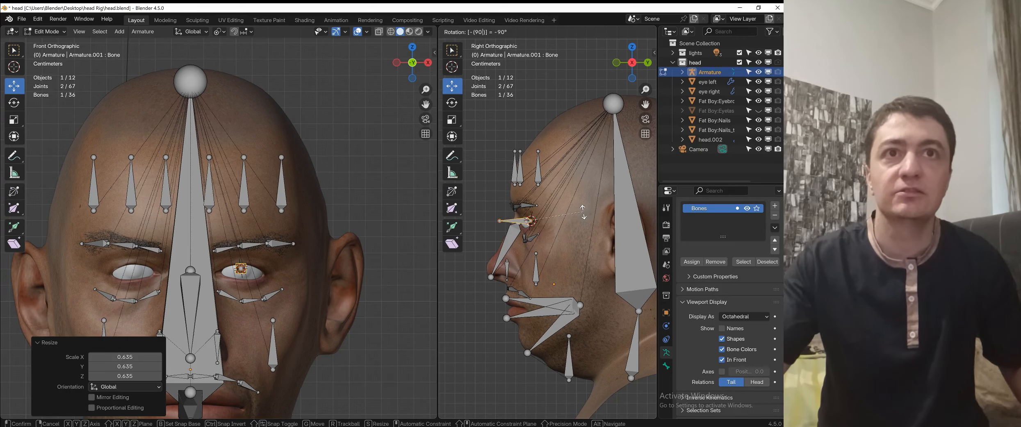
{"action": "key", "text": "Return"}
{"action": "scroll", "coordinate": [571, 239], "scroll_direction": "up", "scroll_amount": 2}
{"action": "key", "text": "s"}
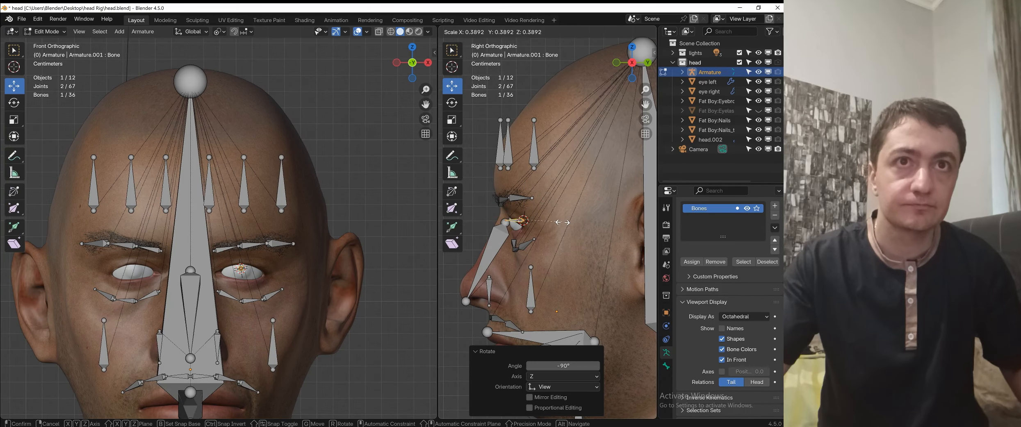
{"action": "left_click", "coordinate": [552, 216]}
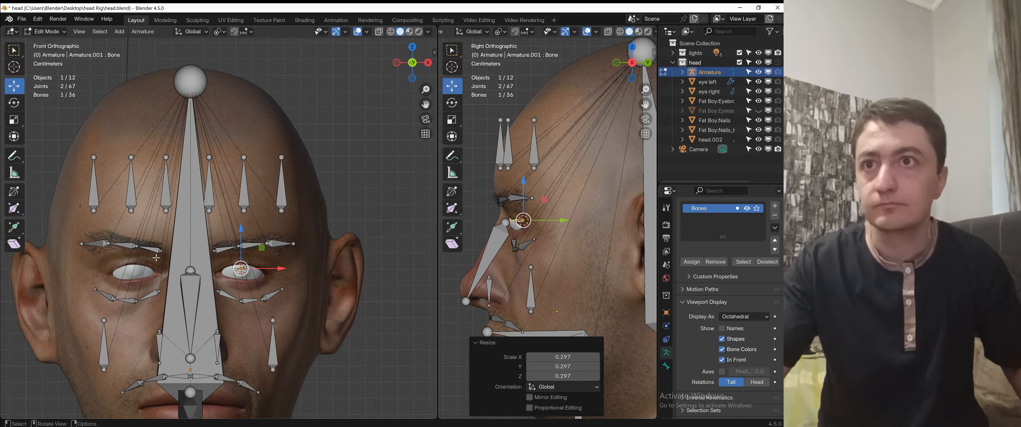
- Widen the side viewport and fine-tune the eye bone's size with a scale of 1.023
{"action": "scroll", "coordinate": [261, 219], "scroll_direction": "up", "scroll_amount": 5}
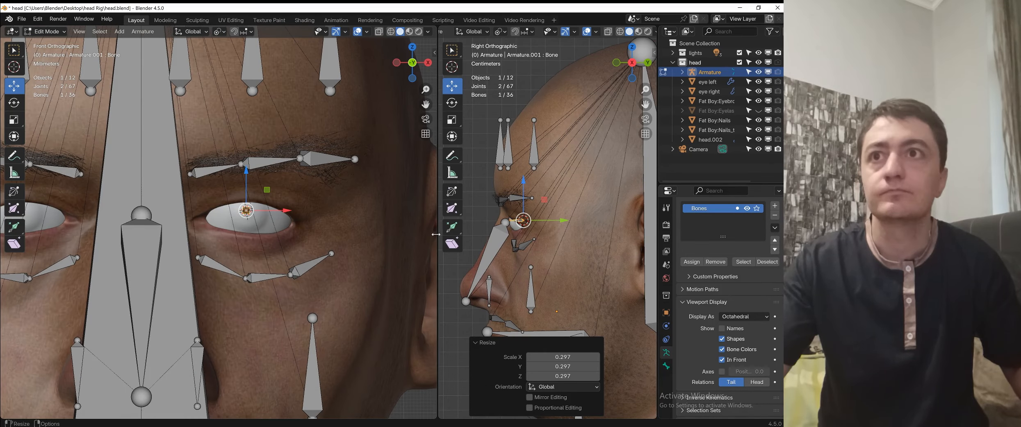
{"action": "left_click_drag", "start_coordinate": [436, 234], "coordinate": [269, 234]}
{"action": "scroll", "coordinate": [532, 220], "scroll_direction": "up", "scroll_amount": 4}
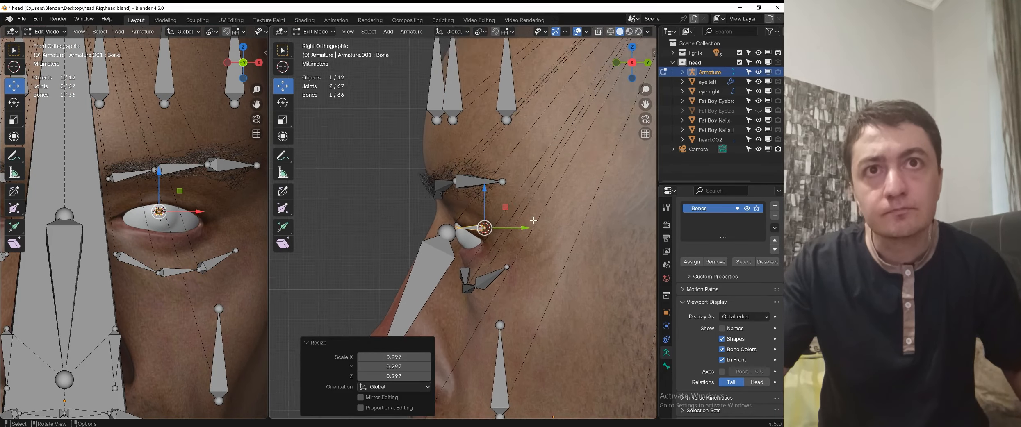
{"action": "scroll", "coordinate": [533, 221], "scroll_direction": "up", "scroll_amount": 1}
{"action": "key", "text": "s"}
{"action": "left_click", "coordinate": [591, 175]}
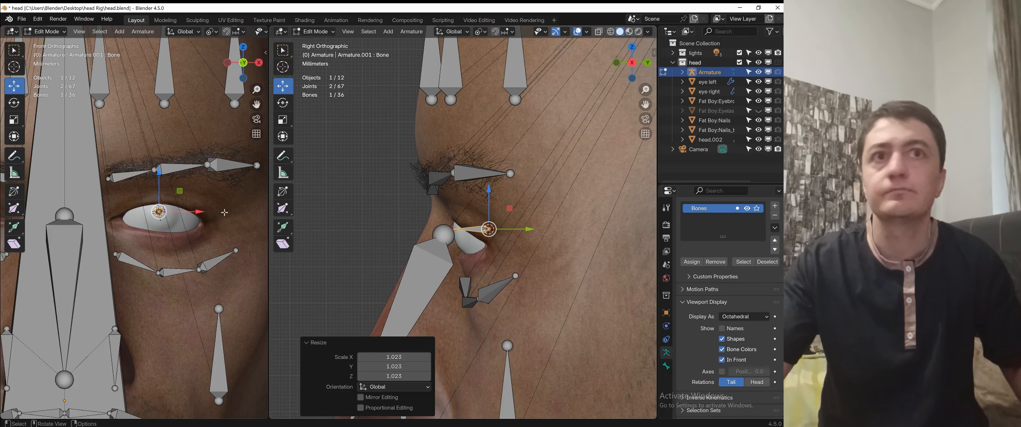
- Turn off Deform for the new eye bone in its bone properties
{"action": "scroll", "coordinate": [164, 226], "scroll_direction": "down", "scroll_amount": 3}
{"action": "scroll", "coordinate": [512, 226], "scroll_direction": "down", "scroll_amount": 4}
{"action": "scroll", "coordinate": [709, 345], "scroll_direction": "down", "scroll_amount": 1}
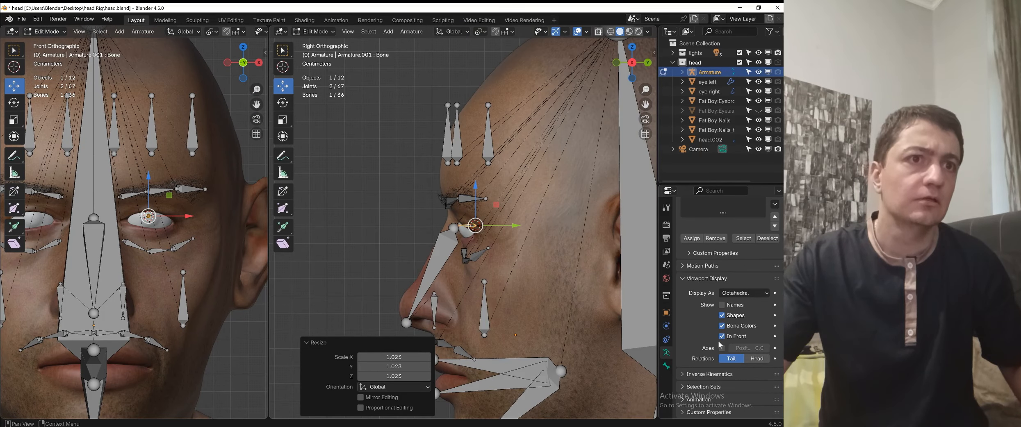
{"action": "left_click", "coordinate": [665, 366]}
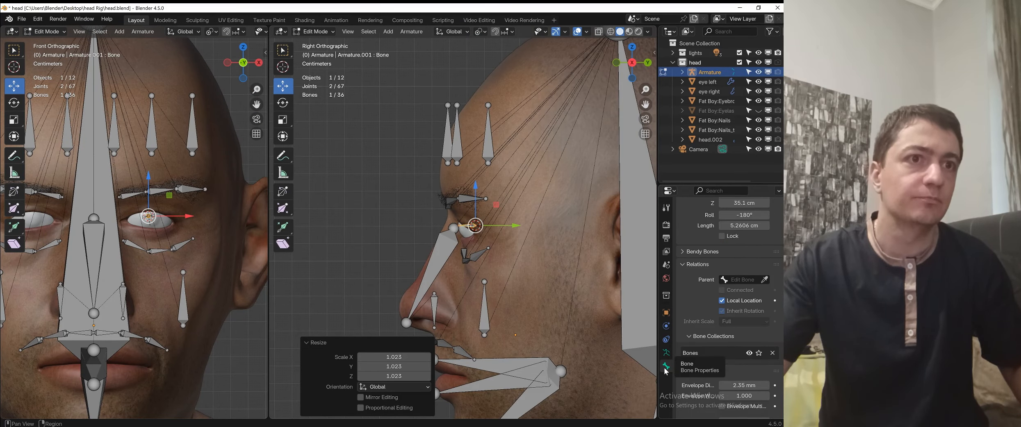
{"action": "scroll", "coordinate": [688, 364], "scroll_direction": "down", "scroll_amount": 2}
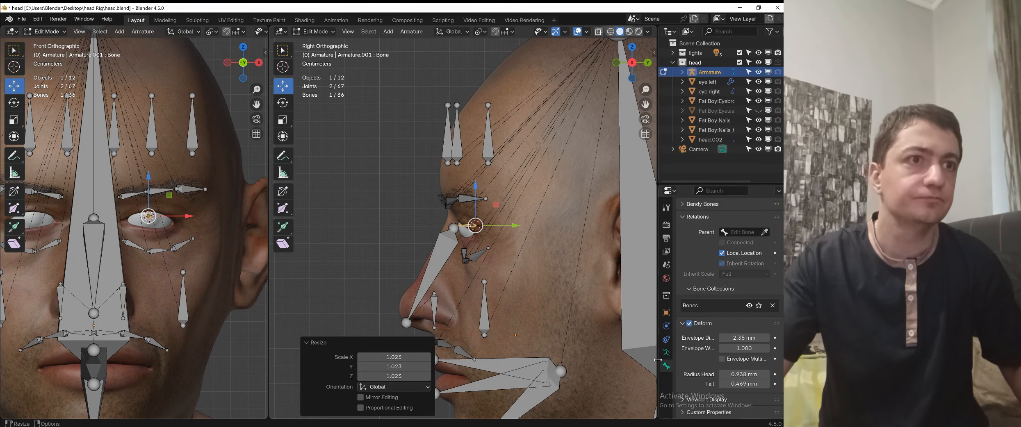
{"action": "left_click_drag", "start_coordinate": [657, 359], "coordinate": [627, 357]}
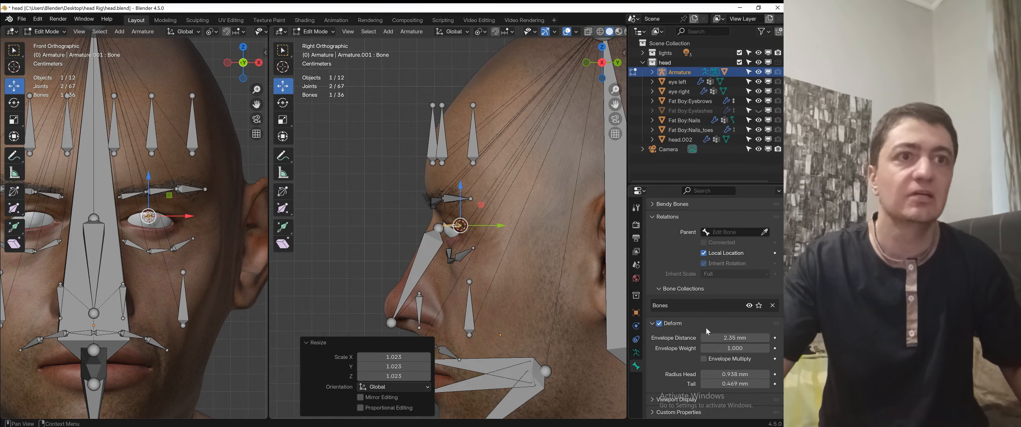
{"action": "left_click", "coordinate": [659, 323]}
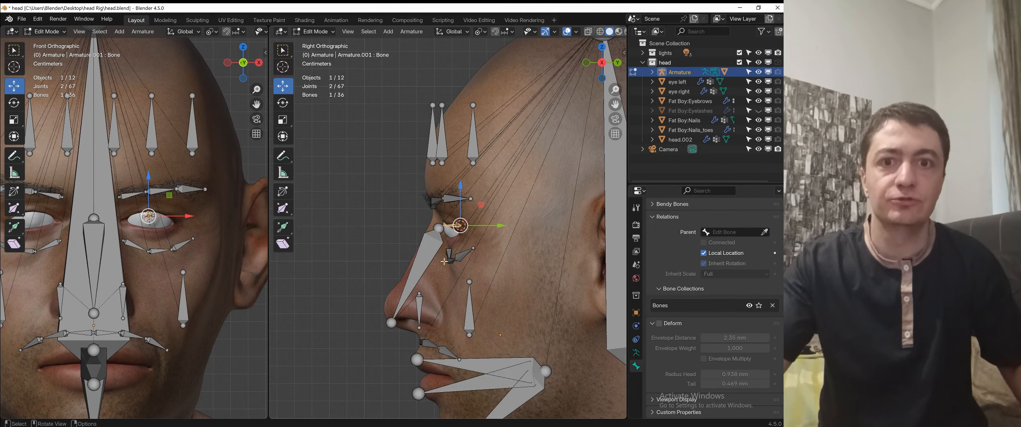
{"action": "scroll", "coordinate": [181, 243], "scroll_direction": "down", "scroll_amount": 4}
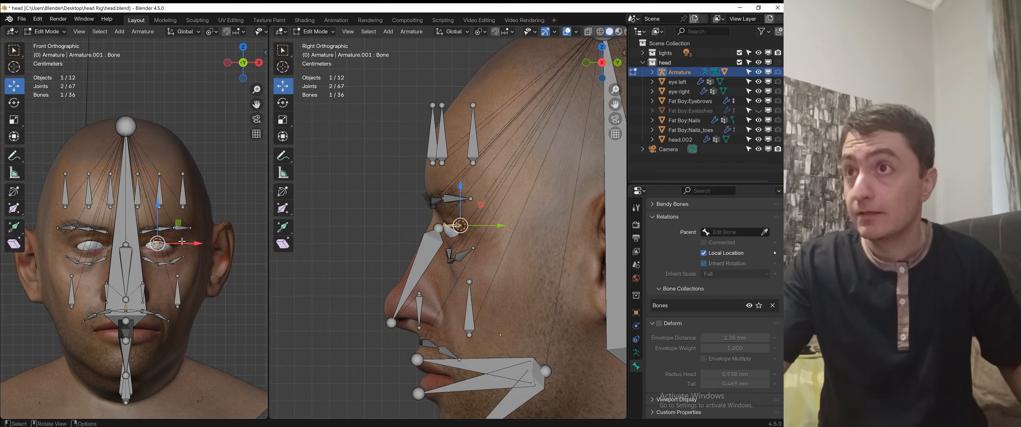
{"action": "key", "text": "ctrl+Tab"}
{"action": "left_click", "coordinate": [97, 249]}
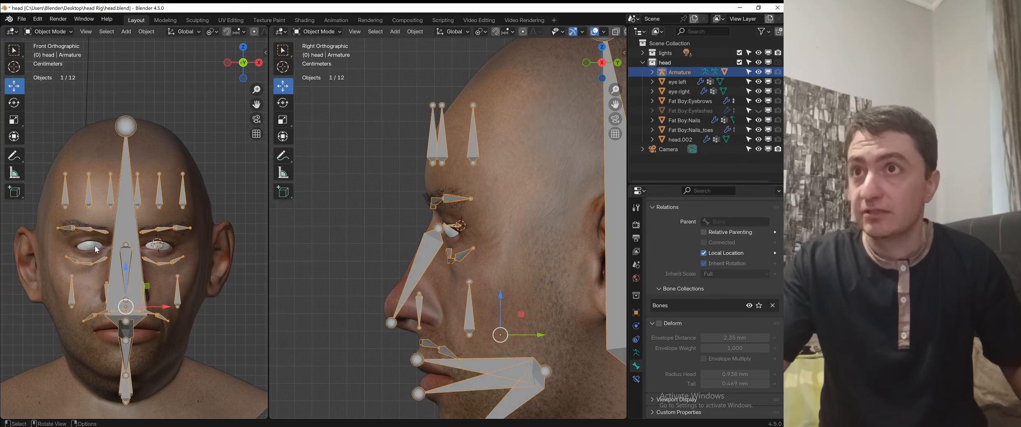
{"action": "key", "text": "ctrl+Tab"}
{"action": "left_click", "coordinate": [234, 244]}
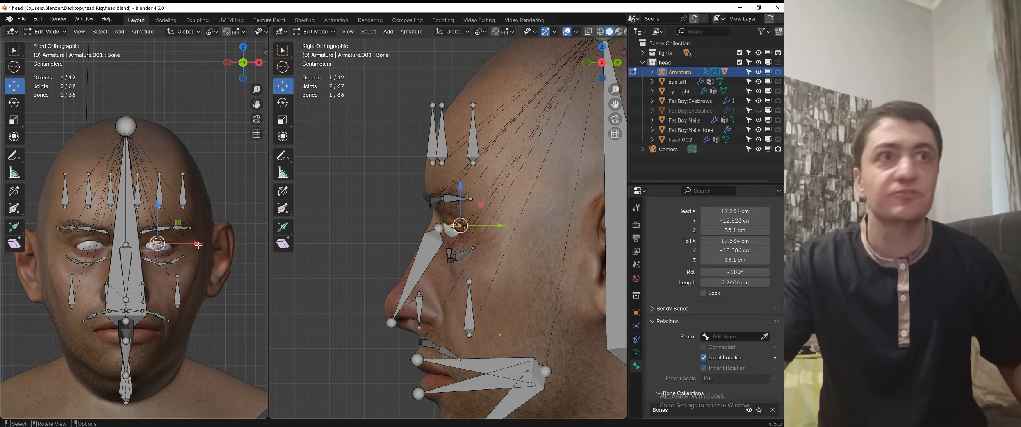
- Rename the new eye bone to eye.L
{"action": "left_click", "coordinate": [688, 223]}
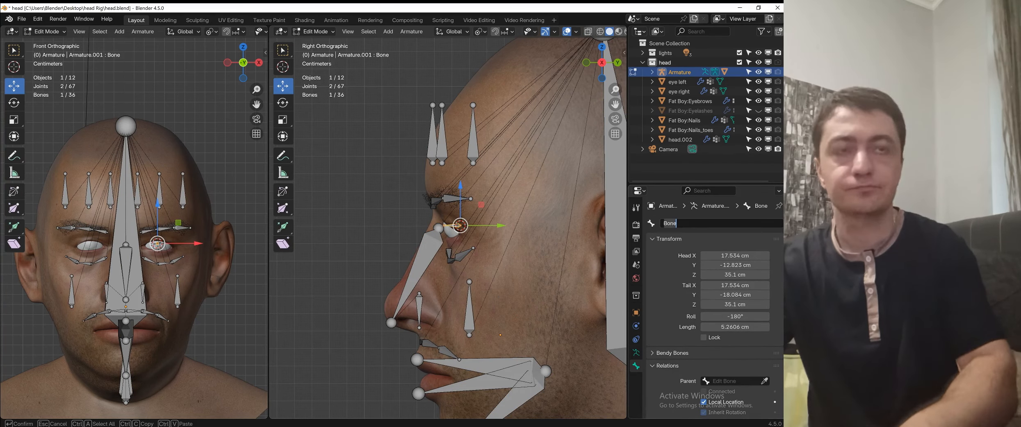
{"action": "type", "text": "eye"}
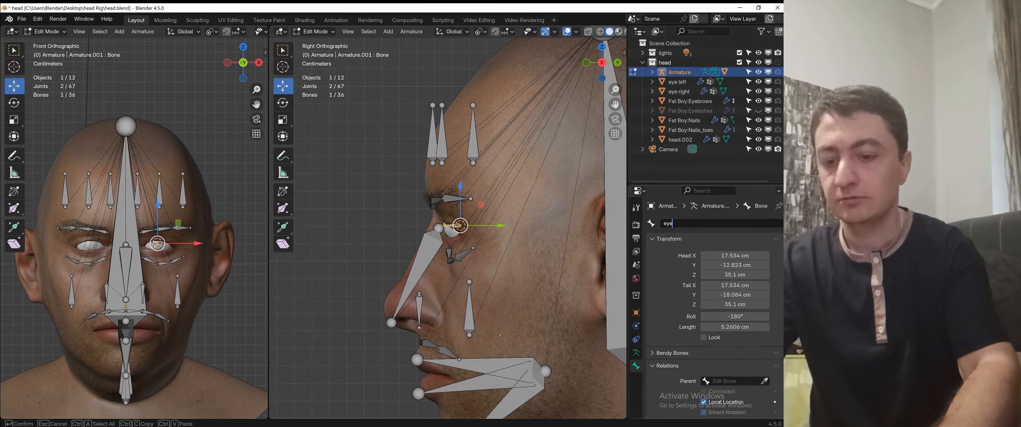
{"action": "type", "text": ".L"}
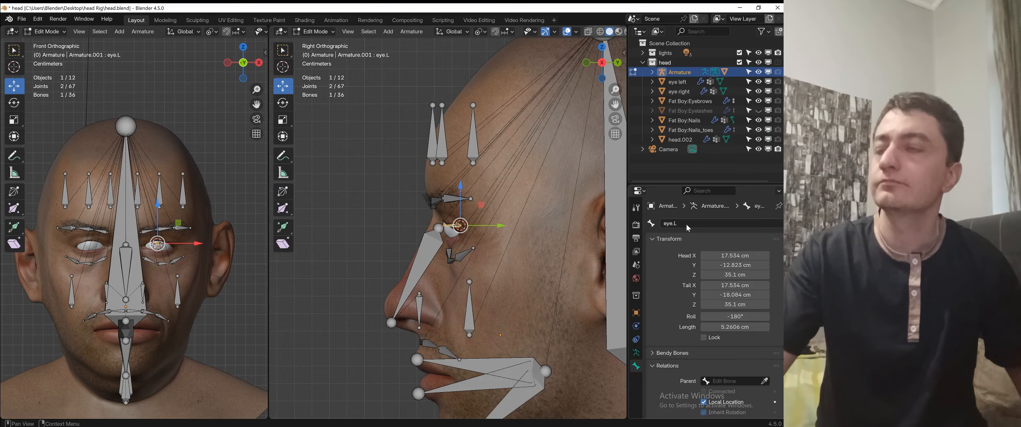
{"action": "key", "text": "Return"}
- In Object Mode, select the "eye left" object and snap the 3D cursor to it
{"action": "scroll", "coordinate": [137, 235], "scroll_direction": "up", "scroll_amount": 2}
{"action": "scroll", "coordinate": [219, 238], "scroll_direction": "down", "scroll_amount": 2}
{"action": "key", "text": "ctrl+Tab"}
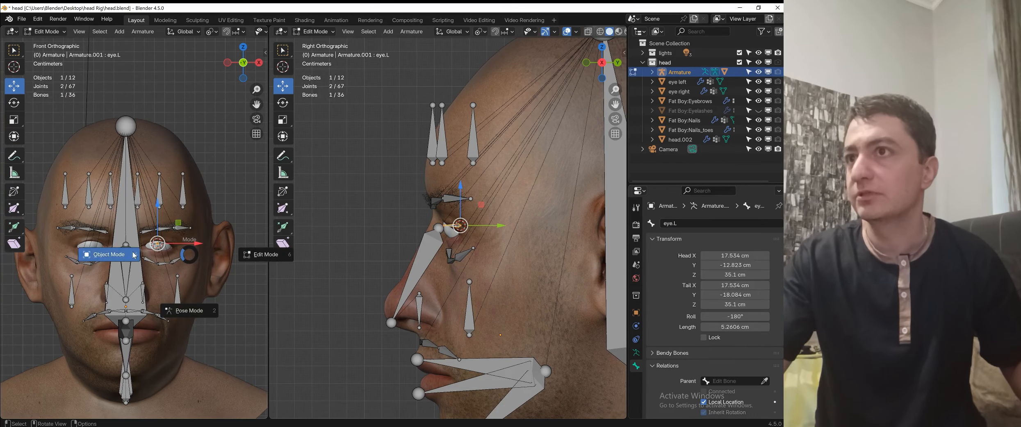
{"action": "left_click", "coordinate": [104, 252]}
{"action": "left_click", "coordinate": [96, 240]}
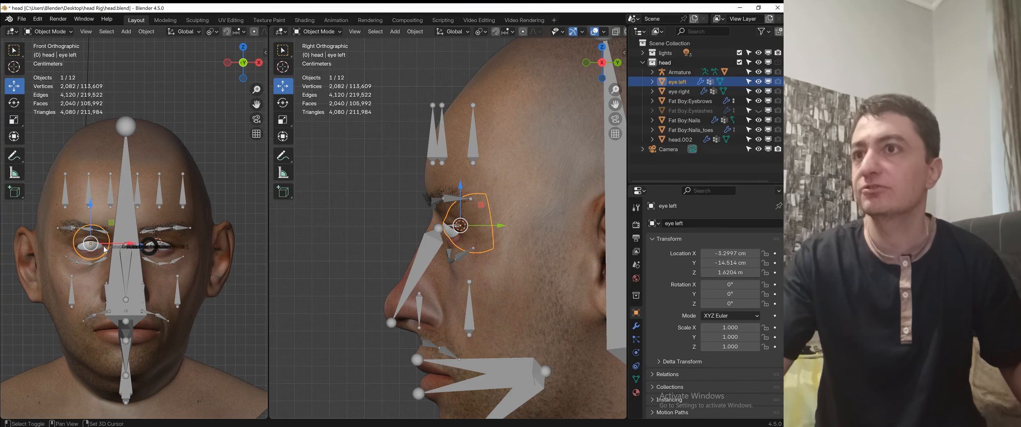
{"action": "key", "text": "shift+s"}
{"action": "left_click", "coordinate": [155, 306]}
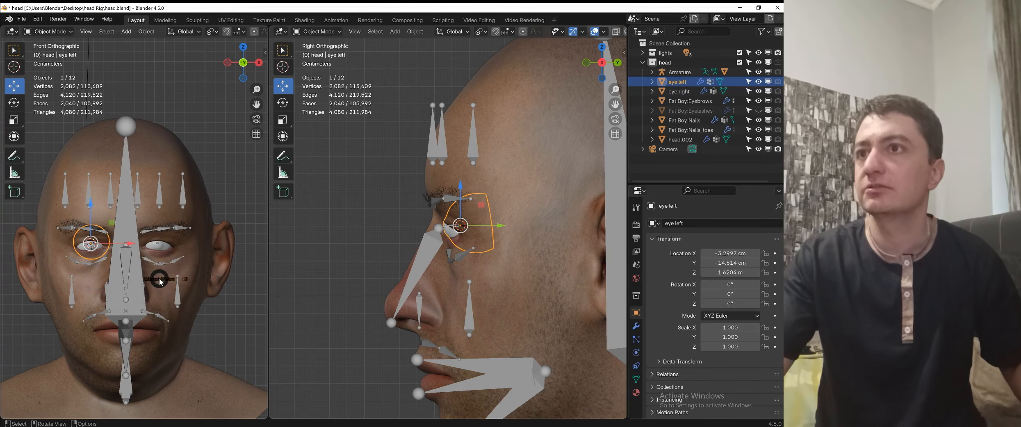
- In the armature's Edit Mode, add a bone at the 3D cursor on the other eye and scale it down, finishing with a 0.421 scale
{"action": "left_click", "coordinate": [135, 277]}
{"action": "key", "text": "ctrl+Tab"}
{"action": "left_click", "coordinate": [200, 273]}
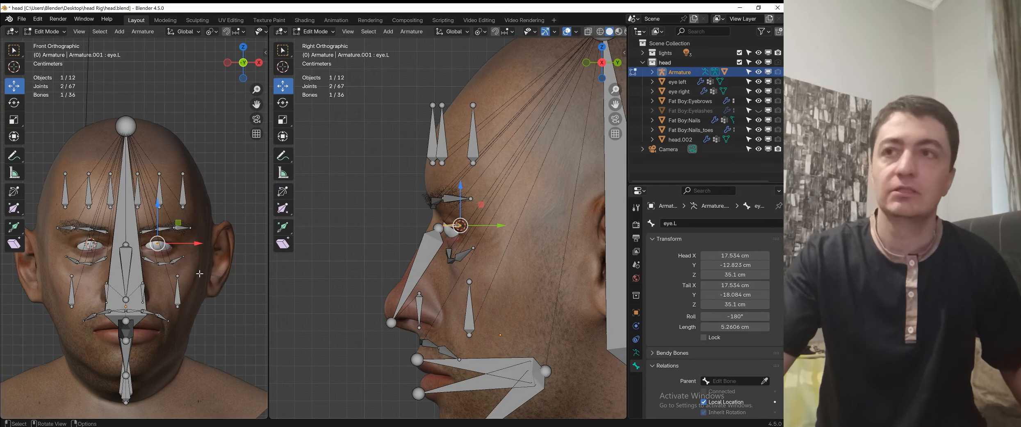
{"action": "left_click", "coordinate": [140, 277]}
{"action": "left_click", "coordinate": [195, 258]}
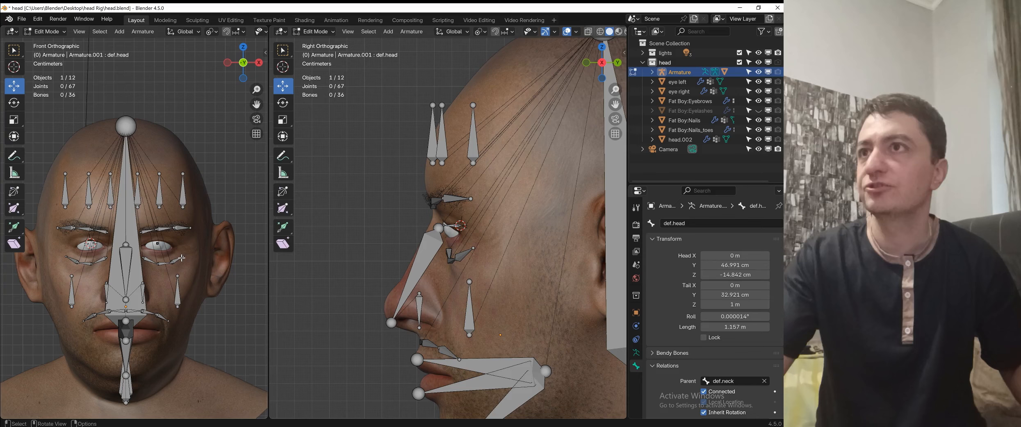
{"action": "key", "text": "shift+a"}
{"action": "scroll", "coordinate": [183, 257], "scroll_direction": "down", "scroll_amount": 3}
{"action": "key", "text": "s"}
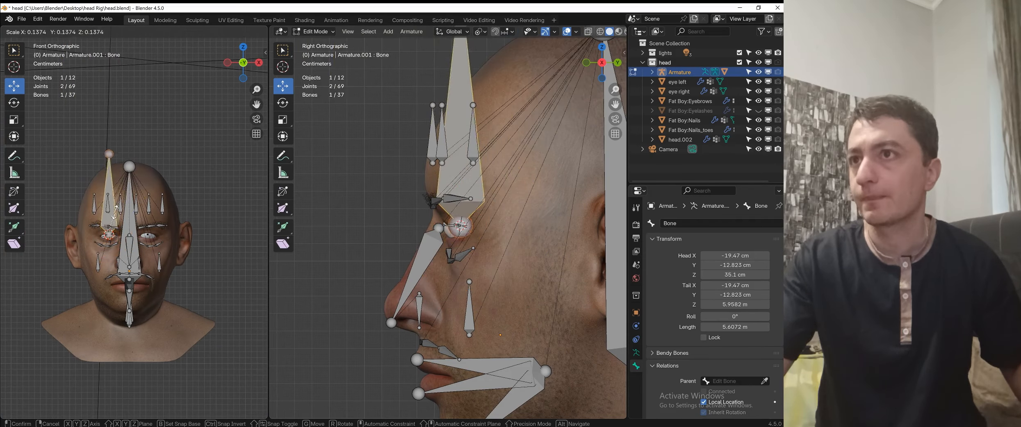
{"action": "left_click", "coordinate": [116, 230]}
{"action": "key", "text": "s"}
{"action": "left_click", "coordinate": [131, 196]}
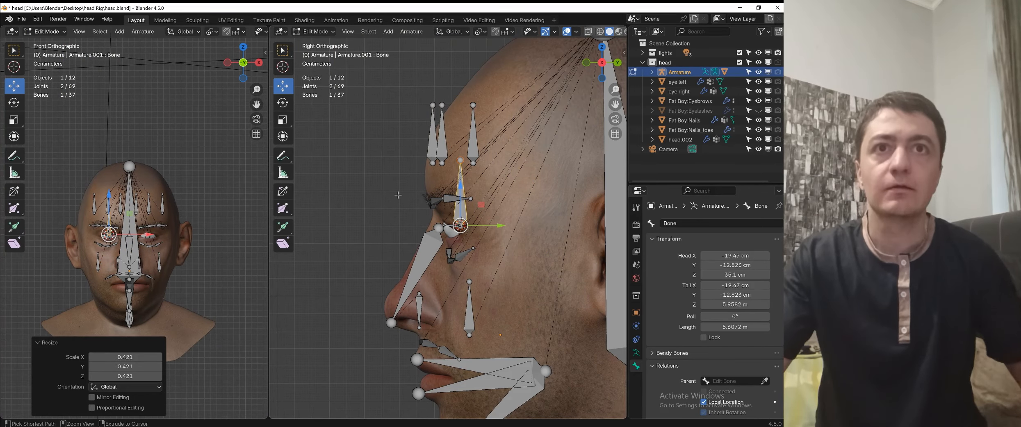
- In the left side view, rotate the new eye bone 90° so it points forward out of the face
{"action": "key", "text": "ctrl+KP_3"}
{"action": "type", "text": "r"}
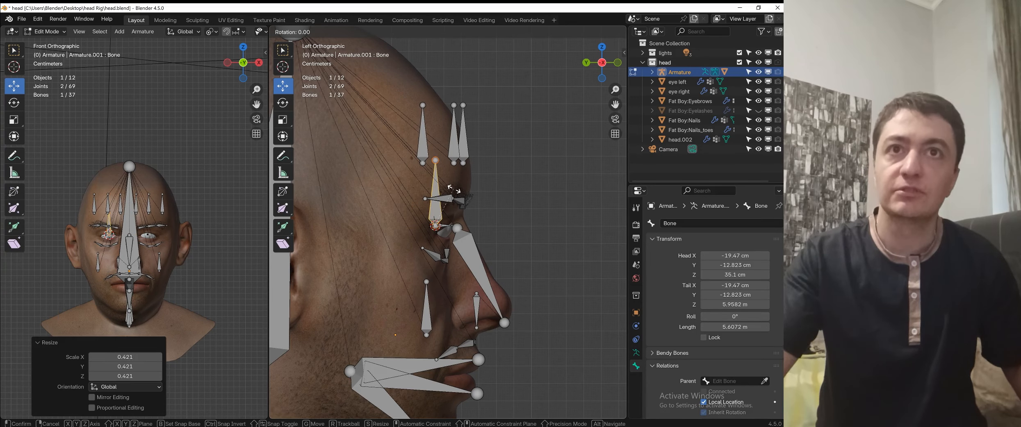
{"action": "type", "text": "90"}
{"action": "key", "text": "Escape"}
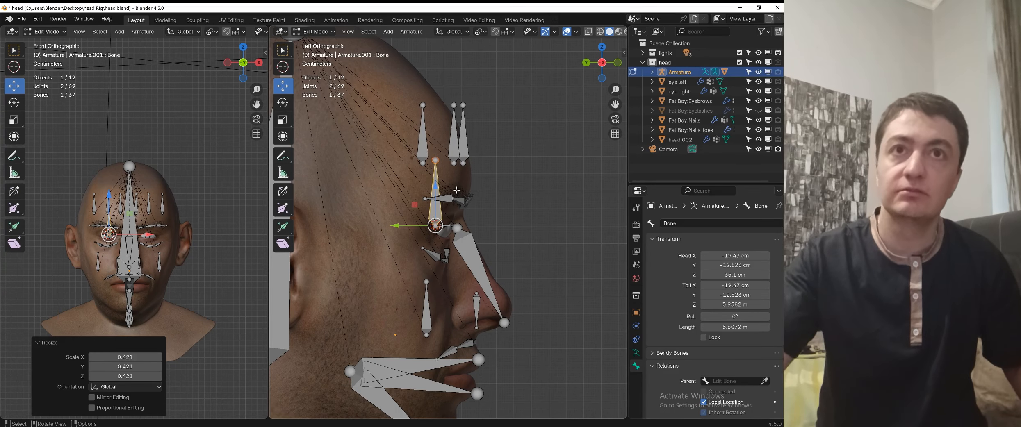
{"action": "type", "text": "r90"}
{"action": "key", "text": "Return"}
{"action": "scroll", "coordinate": [457, 190], "scroll_direction": "up", "scroll_amount": 1}
- Scale the rotated eye bone down by a factor of 0.248, and fine-tune its size with a 1.011 scale
{"action": "key", "text": "s"}
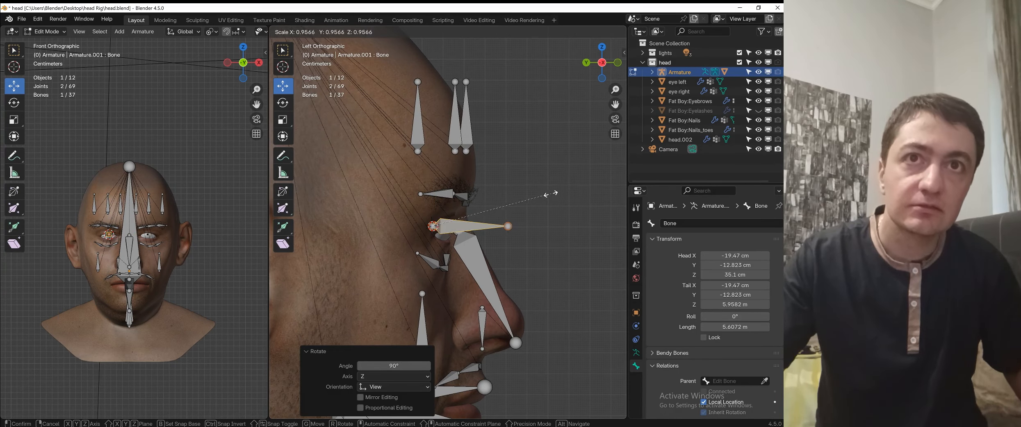
{"action": "left_click", "coordinate": [462, 214]}
{"action": "scroll", "coordinate": [533, 212], "scroll_direction": "up", "scroll_amount": 5}
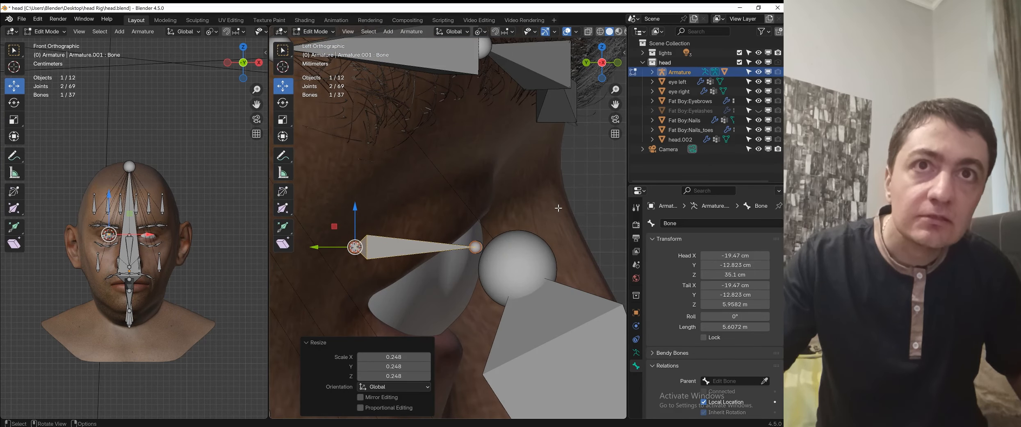
{"action": "key", "text": "s"}
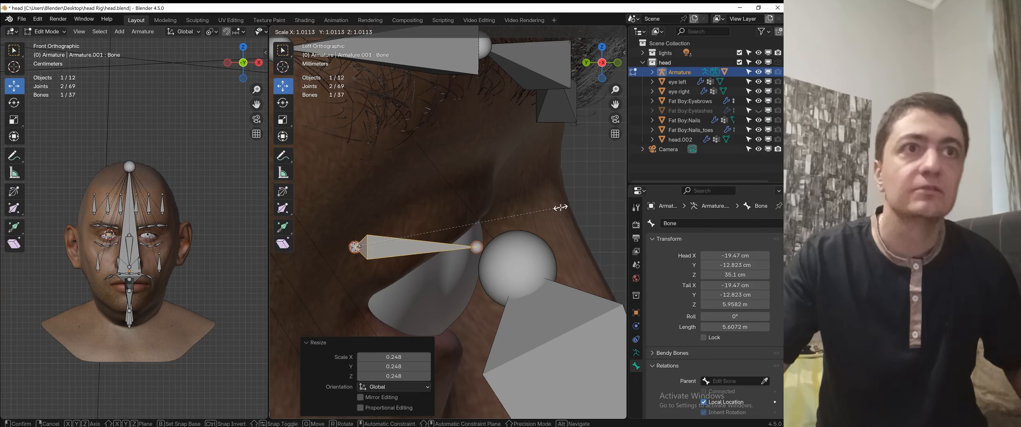
{"action": "left_click", "coordinate": [560, 208]}
- Rename the second eye bone to eye.R
{"action": "scroll", "coordinate": [684, 308], "scroll_direction": "down", "scroll_amount": 3}
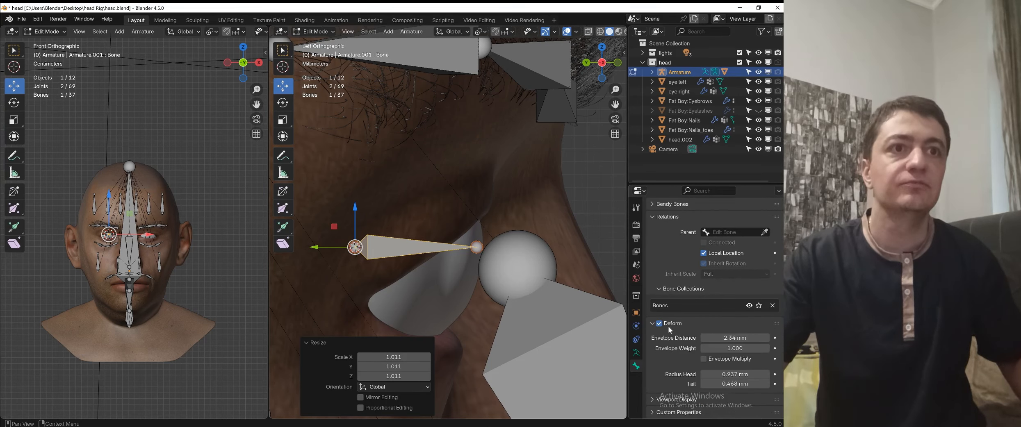
{"action": "scroll", "coordinate": [686, 282], "scroll_direction": "up", "scroll_amount": 3}
{"action": "left_click", "coordinate": [679, 224]}
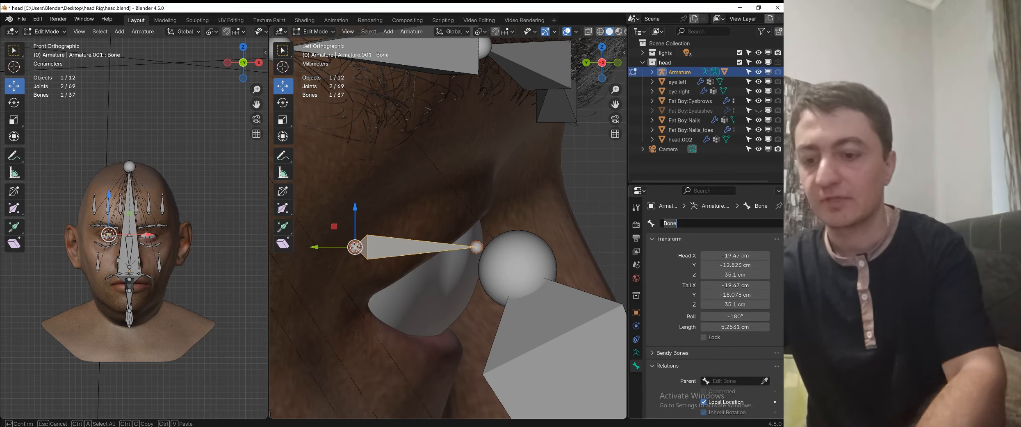
{"action": "type", "text": "eye.R"}
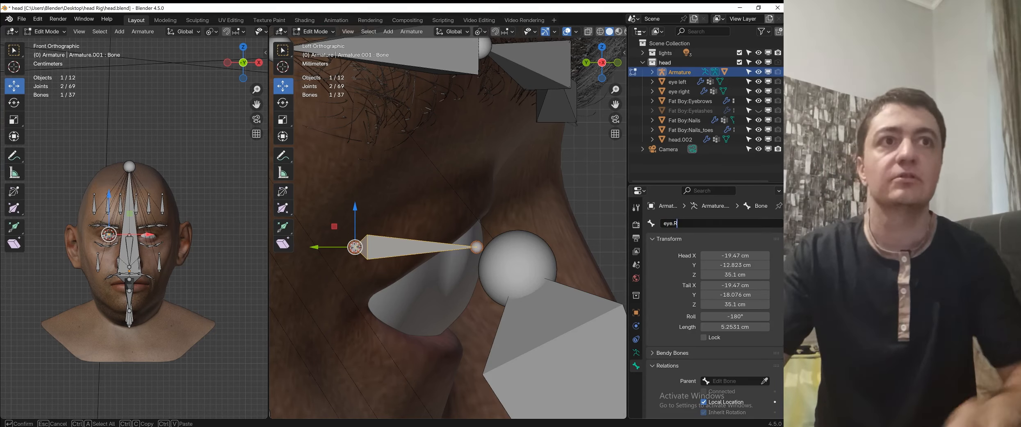
{"action": "key", "text": "Return"}
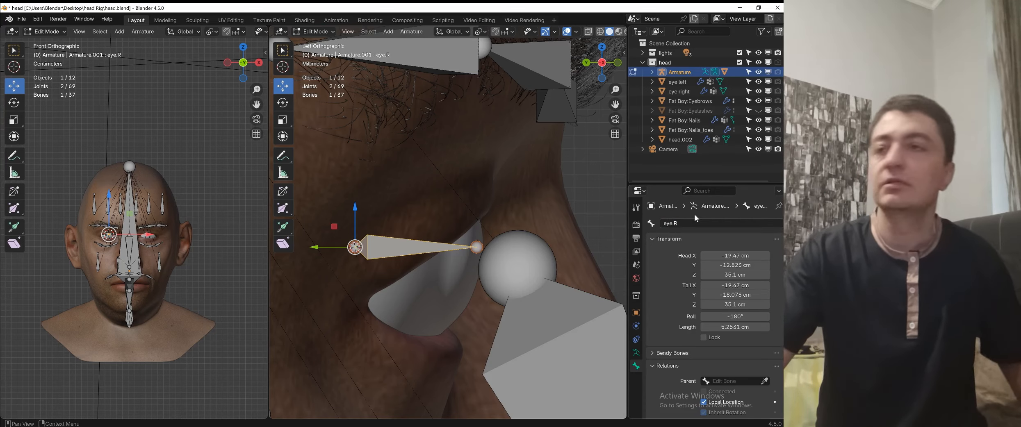
- Return the side viewport to the right view, widen the front viewport and frame both eyes in it
{"action": "scroll", "coordinate": [136, 257], "scroll_direction": "down", "scroll_amount": 1}
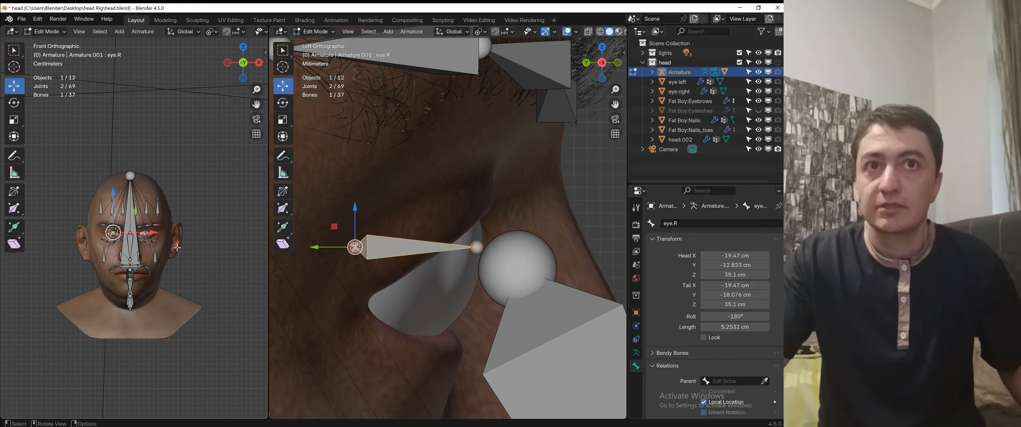
{"action": "scroll", "coordinate": [562, 242], "scroll_direction": "down", "scroll_amount": 13}
{"action": "middle_click_drag", "start_coordinate": [561, 241], "coordinate": [462, 242]}
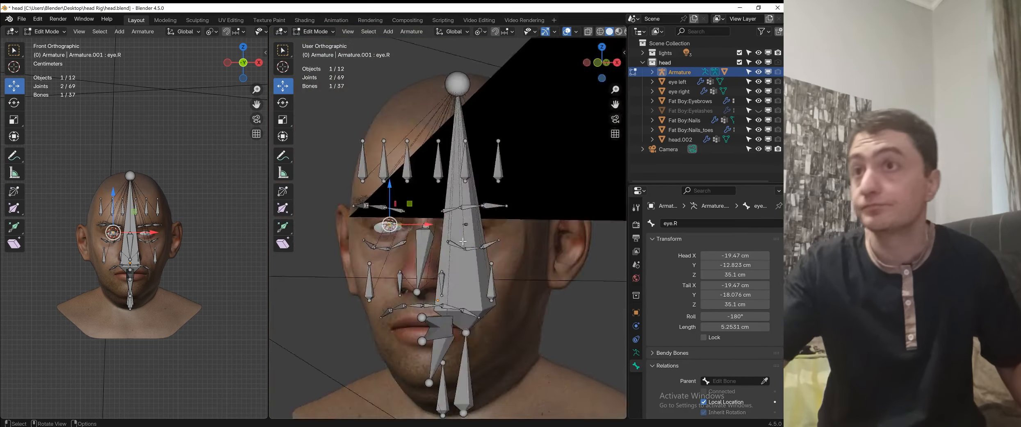
{"action": "key", "text": "KP_3"}
{"action": "scroll", "coordinate": [178, 261], "scroll_direction": "up", "scroll_amount": 6}
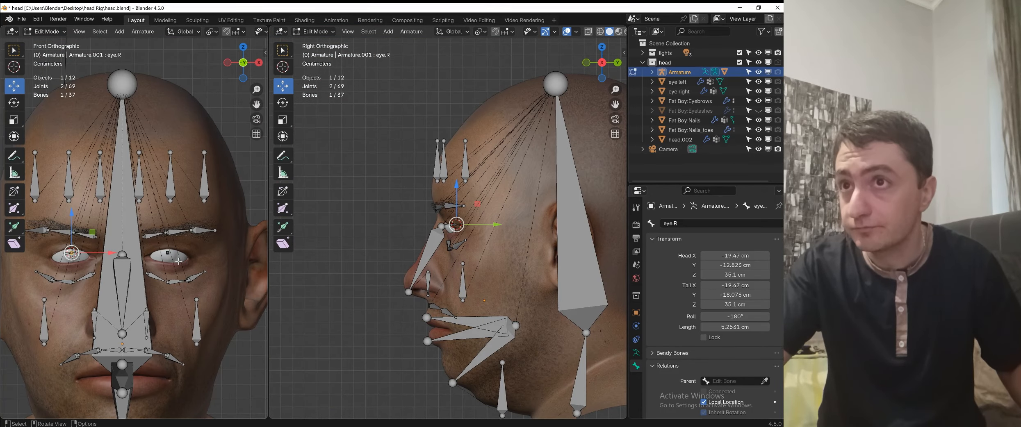
{"action": "scroll", "coordinate": [179, 262], "scroll_direction": "up", "scroll_amount": 2}
{"action": "middle_click_drag", "start_coordinate": [179, 261], "coordinate": [190, 234], "text": "shift"}
{"action": "left_click_drag", "start_coordinate": [268, 236], "coordinate": [375, 236]}
{"action": "scroll", "coordinate": [211, 243], "scroll_direction": "down", "scroll_amount": 4}
{"action": "scroll", "coordinate": [211, 242], "scroll_direction": "up", "scroll_amount": 1}
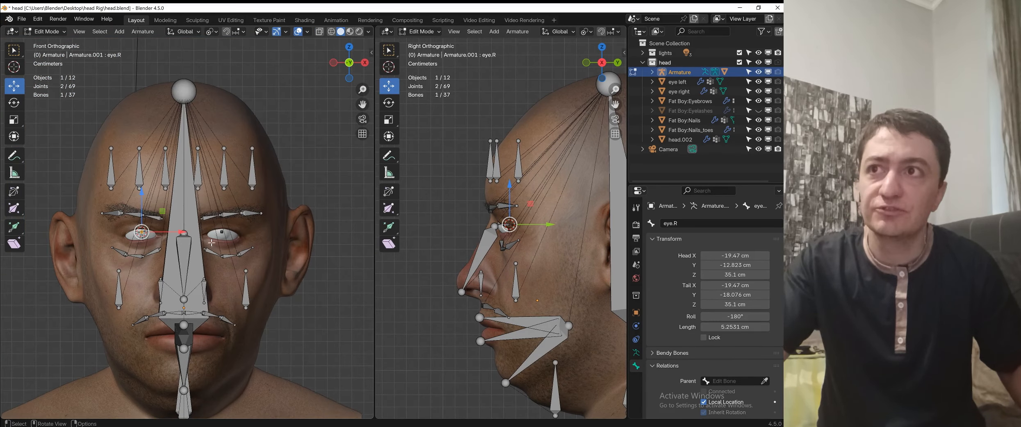
{"action": "scroll", "coordinate": [211, 243], "scroll_direction": "up", "scroll_amount": 3}
{"action": "middle_click_drag", "start_coordinate": [199, 210], "coordinate": [233, 234], "text": "shift"}
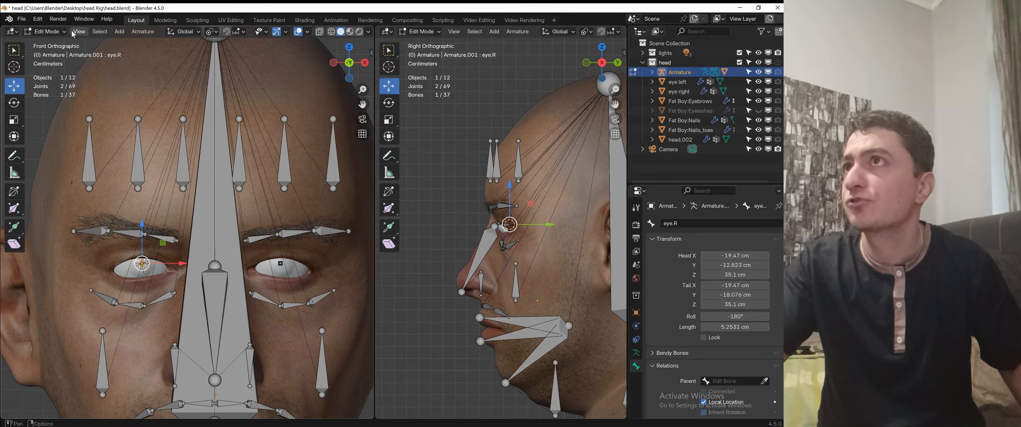
- Turn off Lock Object Modes and switch the armature to Pose Mode
{"action": "left_click", "coordinate": [37, 20]}
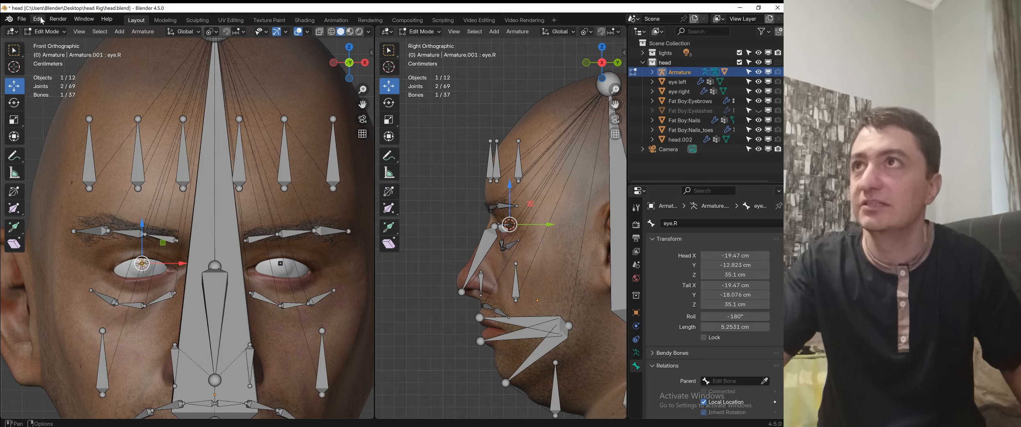
{"action": "left_click", "coordinate": [39, 20]}
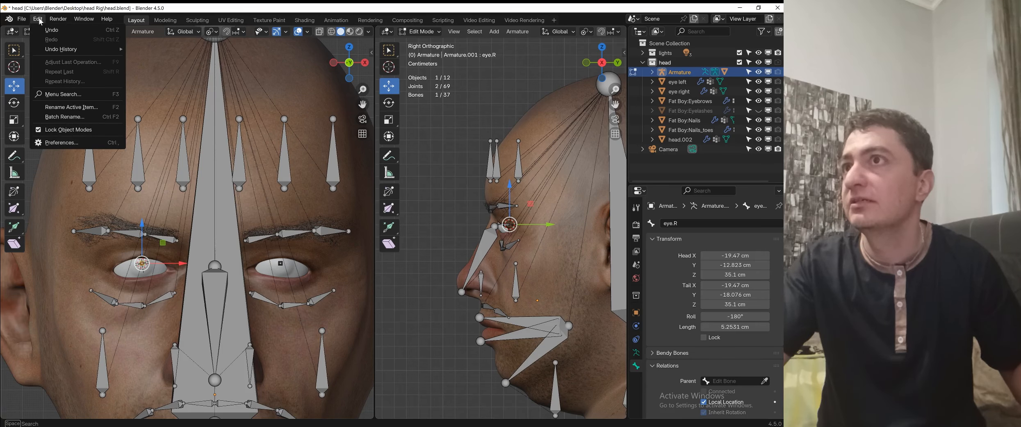
{"action": "left_click", "coordinate": [39, 129]}
{"action": "left_click", "coordinate": [215, 265]}
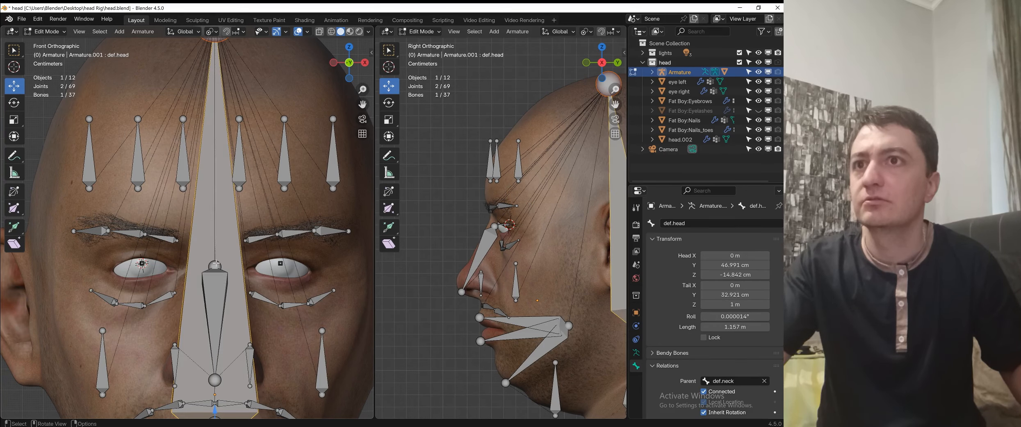
{"action": "key", "text": "ctrl+Tab"}
{"action": "left_click", "coordinate": [219, 271]}
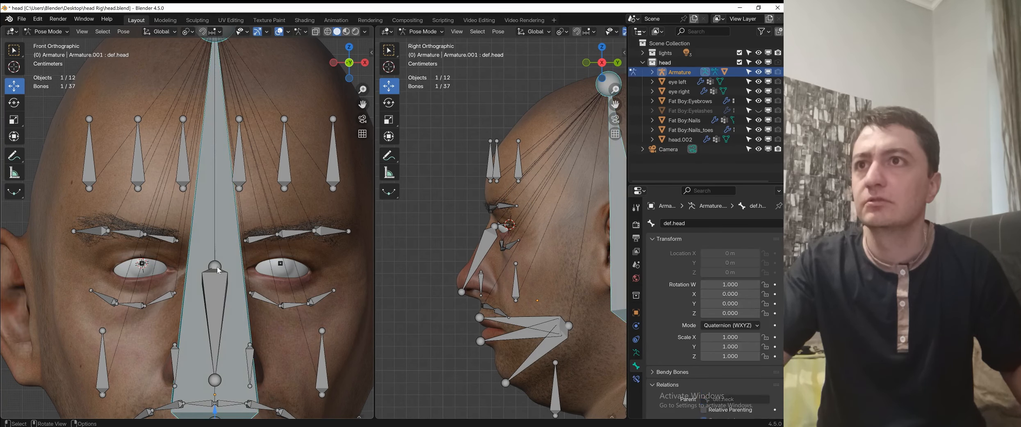
{"action": "left_click", "coordinate": [155, 214]}
{"action": "left_click", "coordinate": [220, 245]}
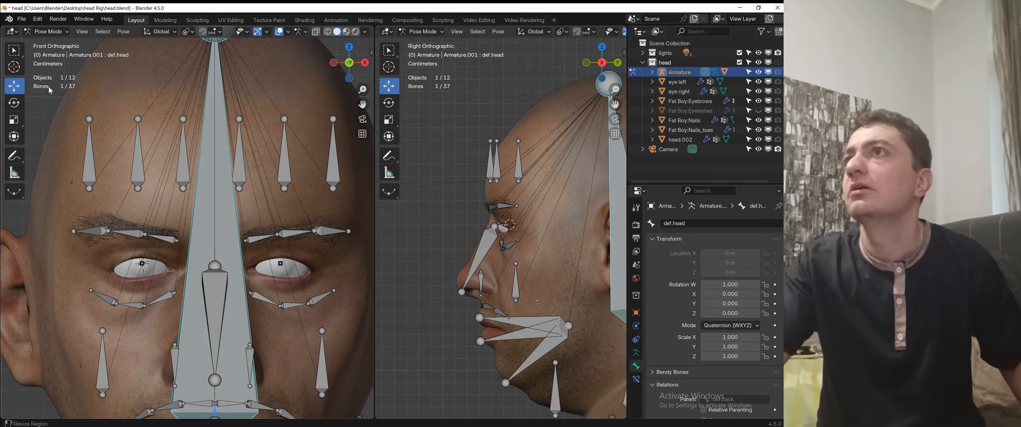
{"action": "scroll", "coordinate": [84, 45], "scroll_direction": "down", "scroll_amount": 3}
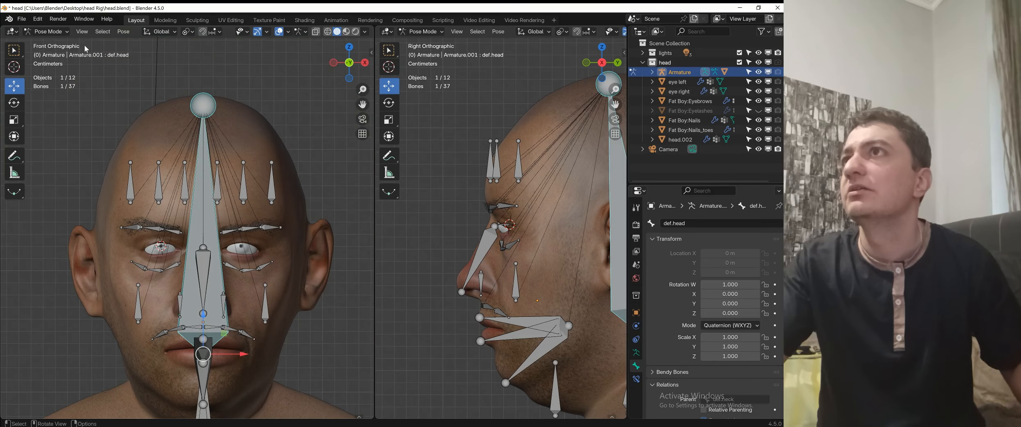
{"action": "left_click", "coordinate": [38, 19]}
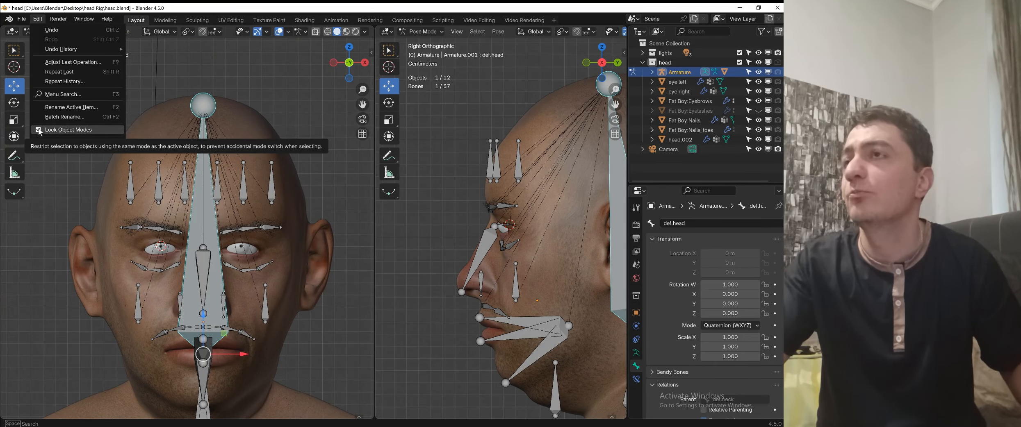
{"action": "scroll", "coordinate": [234, 198], "scroll_direction": "up", "scroll_amount": 1}
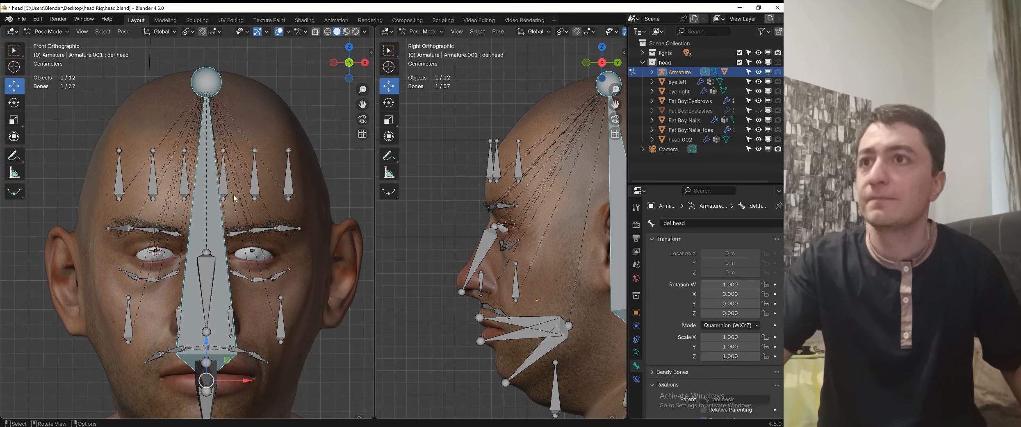
- Try moving the eye.R bone, and select the head mesh together with the armature in Object Mode
{"action": "left_click", "coordinate": [156, 250]}
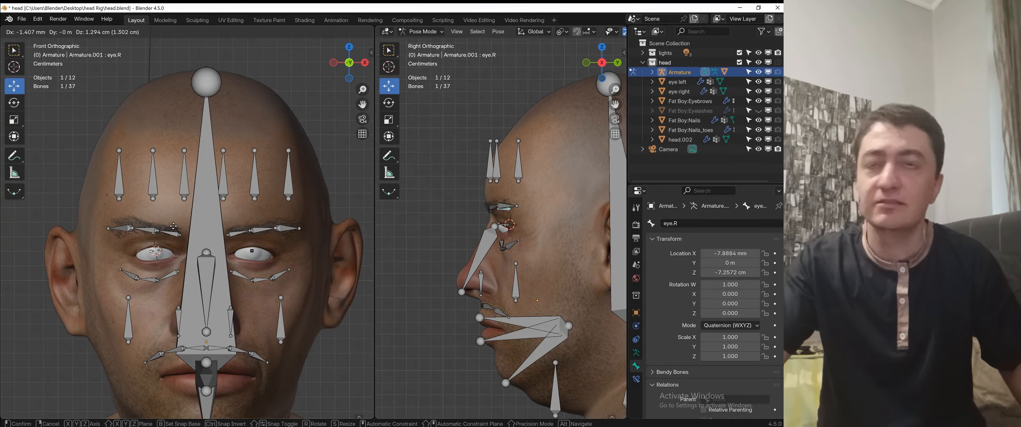
{"action": "scroll", "coordinate": [199, 220], "scroll_direction": "down", "scroll_amount": 3}
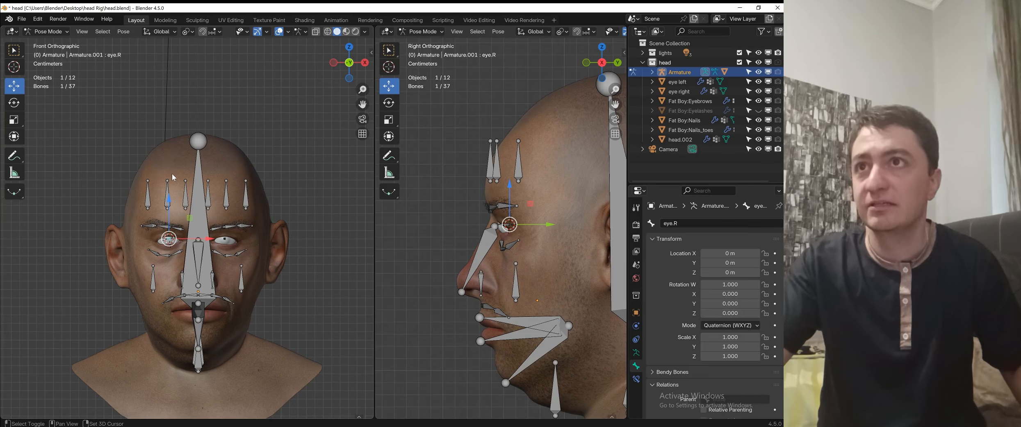
{"action": "left_click", "coordinate": [164, 150]}
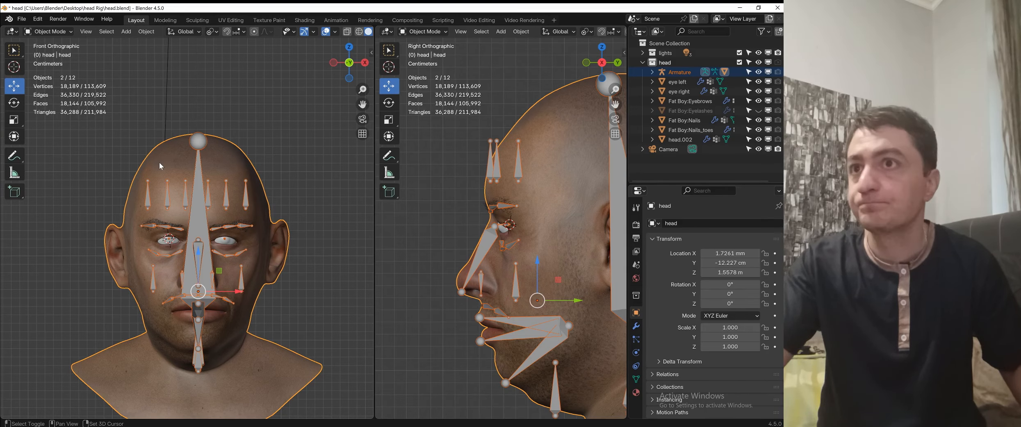
{"action": "scroll", "coordinate": [167, 246], "scroll_direction": "up", "scroll_amount": 5}
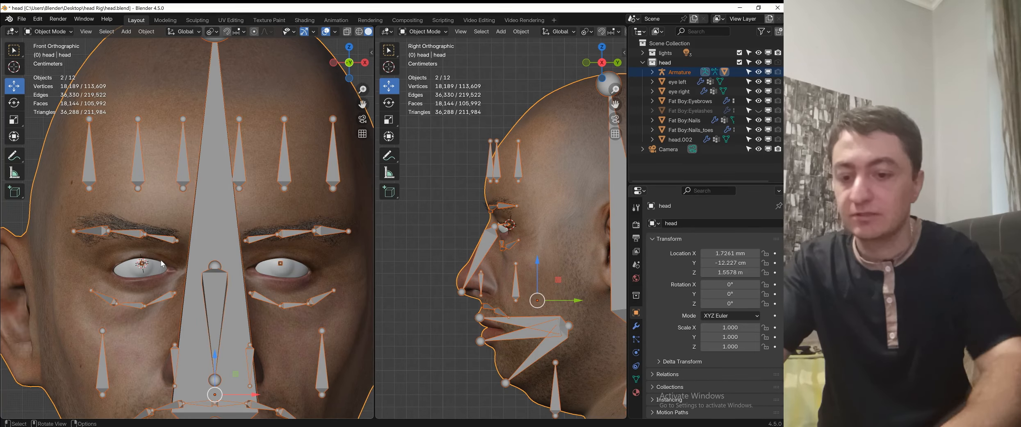
{"action": "key", "text": "ctrl+p"}
{"action": "left_click", "coordinate": [162, 263]}
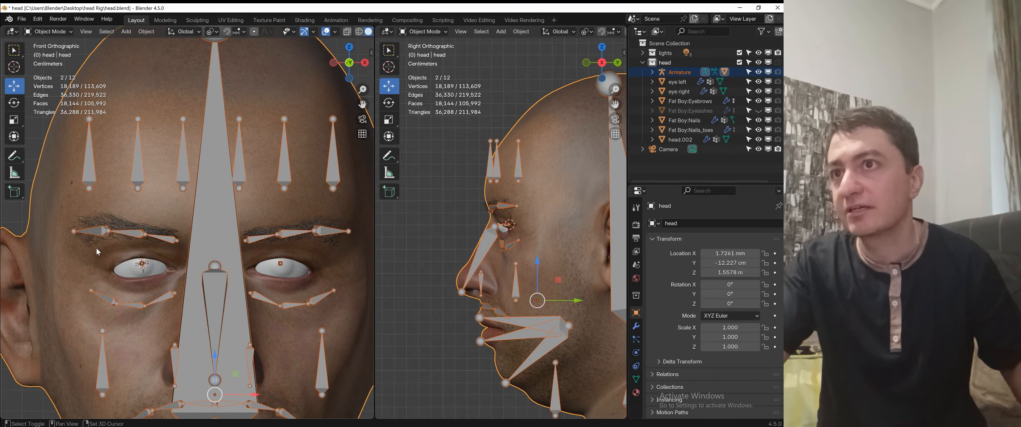
- In Pose Mode, select the eye.R bone and parent the selected head mesh to it with the Bone option
{"action": "key", "text": "ctrl+Tab"}
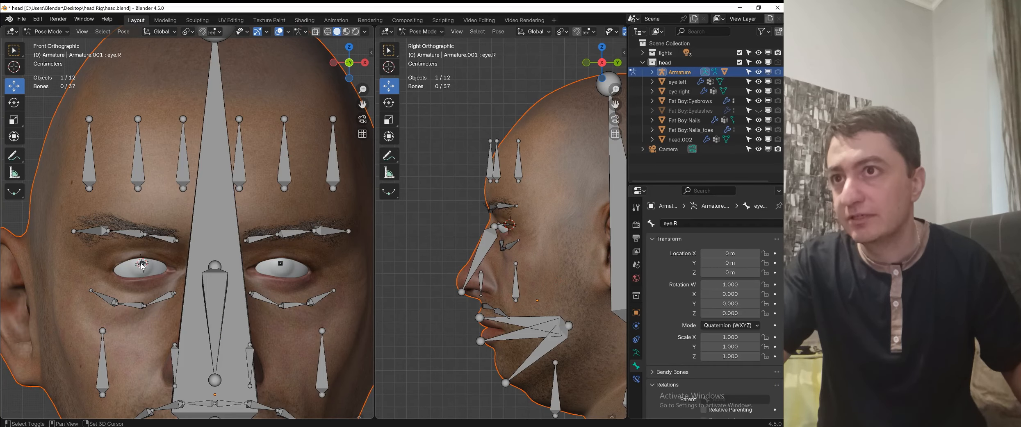
{"action": "left_click", "coordinate": [142, 265]}
{"action": "scroll", "coordinate": [144, 266], "scroll_direction": "down", "scroll_amount": 3}
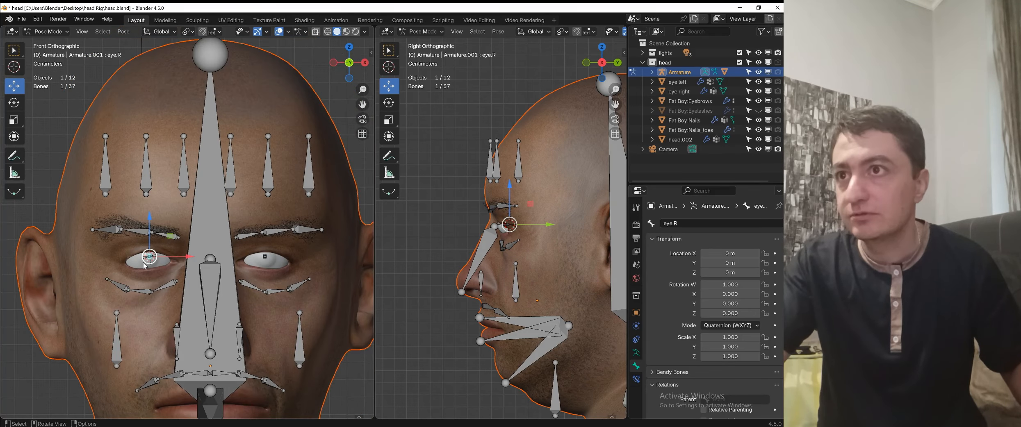
{"action": "scroll", "coordinate": [144, 265], "scroll_direction": "up", "scroll_amount": 5}
{"action": "scroll", "coordinate": [144, 266], "scroll_direction": "down", "scroll_amount": 3}
{"action": "key", "text": "ctrl+p"}
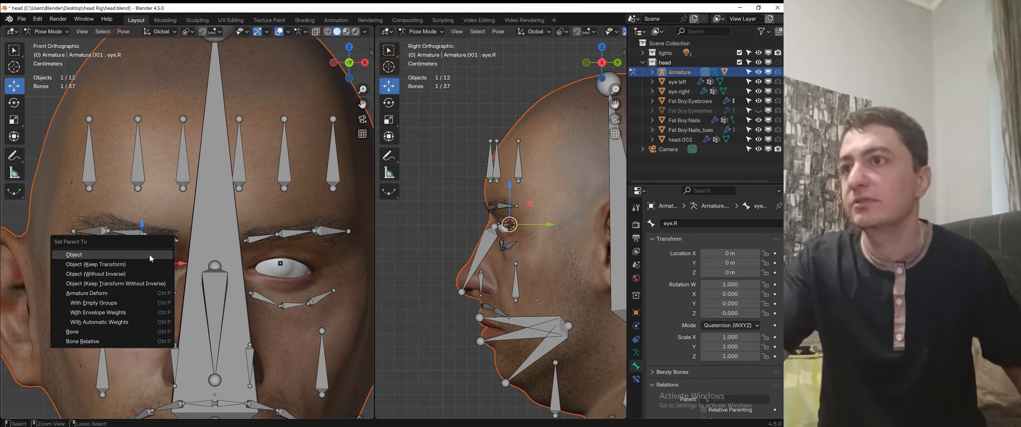
{"action": "left_click", "coordinate": [79, 335]}
{"action": "scroll", "coordinate": [211, 274], "scroll_direction": "down", "scroll_amount": 2}
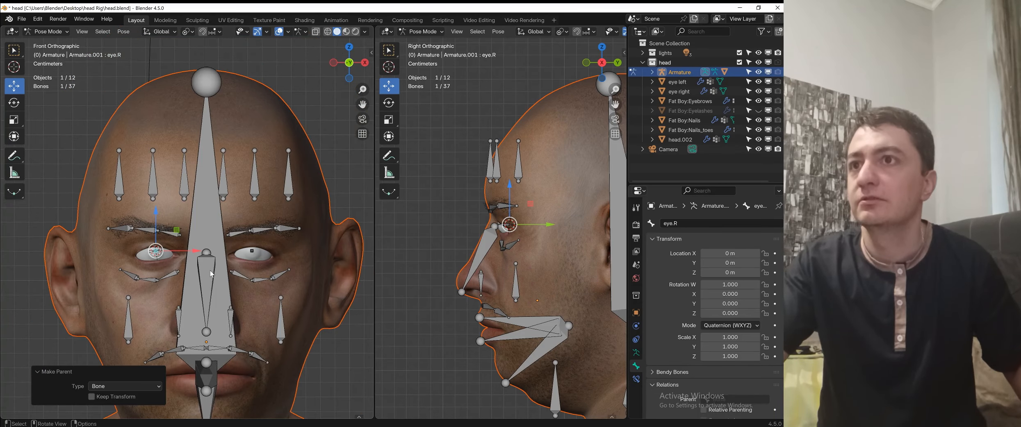
- Try moving the eye.R bone freely and along the global X axis in the front view
{"action": "left_click", "coordinate": [157, 252]}
{"action": "key", "text": "g"}
{"action": "right_click", "coordinate": [145, 256]}
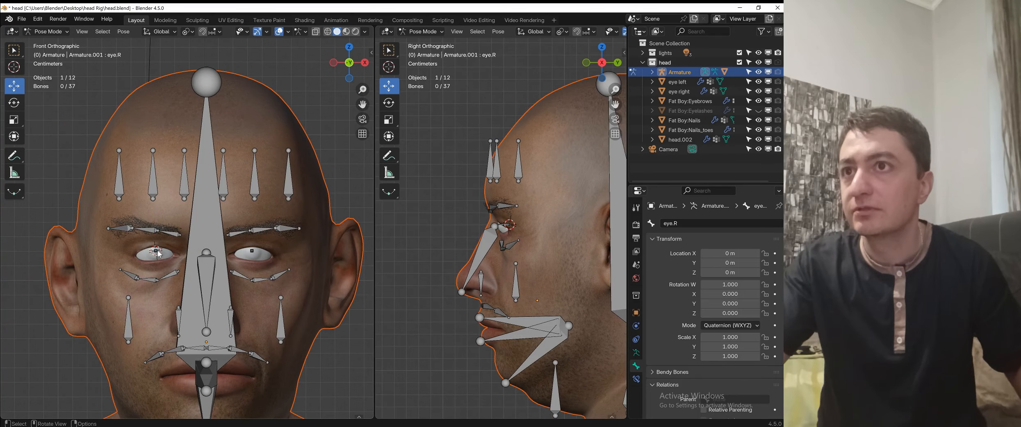
{"action": "key", "text": "g"}
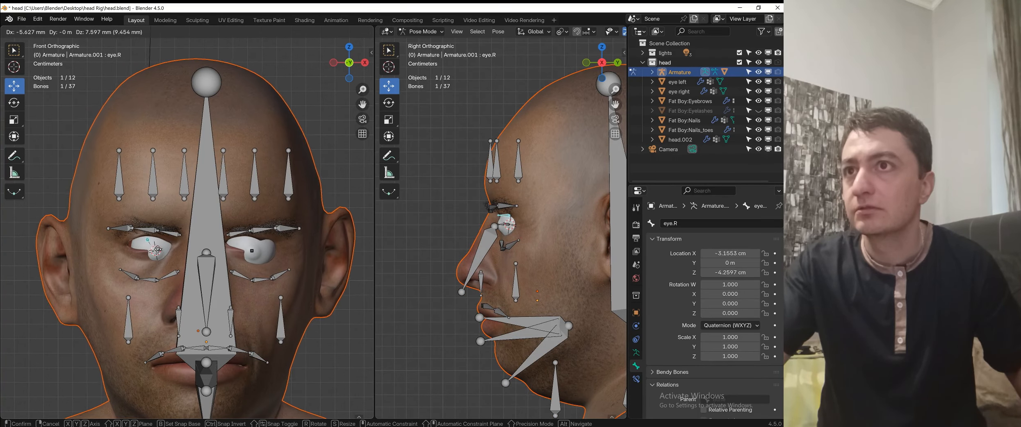
{"action": "right_click", "coordinate": [151, 245]}
{"action": "scroll", "coordinate": [144, 269], "scroll_direction": "up", "scroll_amount": 6}
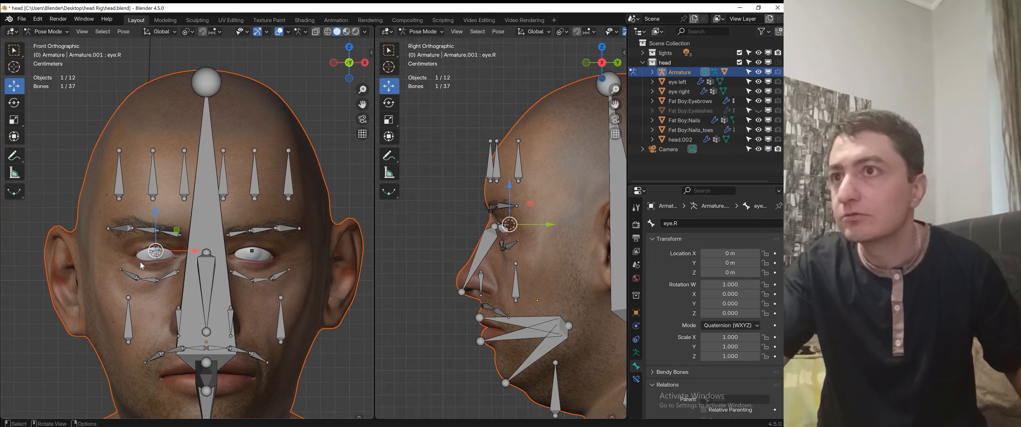
{"action": "mouse_move", "coordinate": [160, 282]}
{"action": "left_mouse_down"}
{"action": "mouse_move", "coordinate": [181, 282]}
{"action": "mouse_move", "coordinate": [159, 282]}
{"action": "left_mouse_up"}
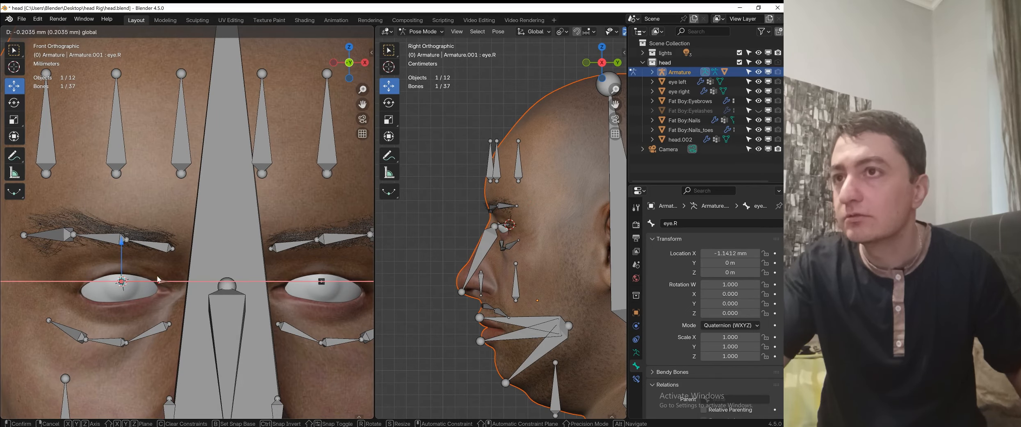
{"action": "right_click", "coordinate": [159, 282]}
- Select all bones to check their parent links, and reselect only the eye.R bone
{"action": "scroll", "coordinate": [153, 281], "scroll_direction": "down", "scroll_amount": 2}
{"action": "left_click", "coordinate": [153, 281]}
{"action": "key", "text": "a"}
{"action": "scroll", "coordinate": [158, 279], "scroll_direction": "down", "scroll_amount": 3}
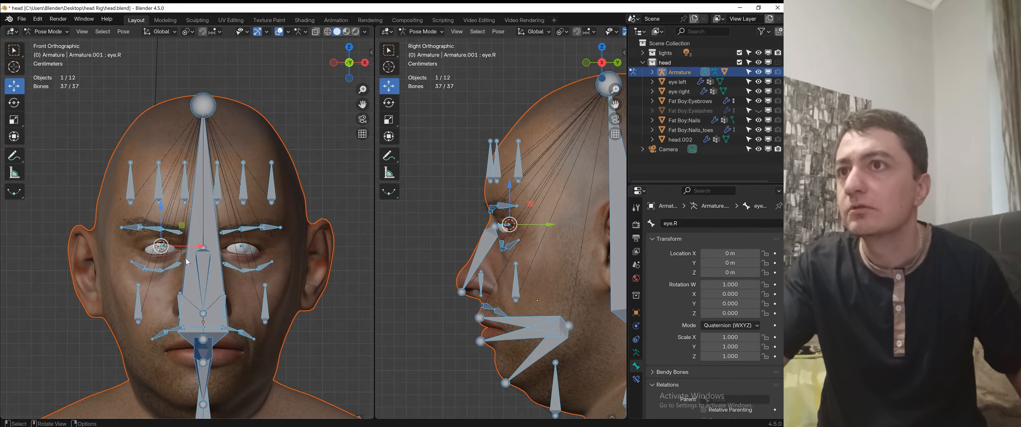
{"action": "left_click", "coordinate": [167, 249]}
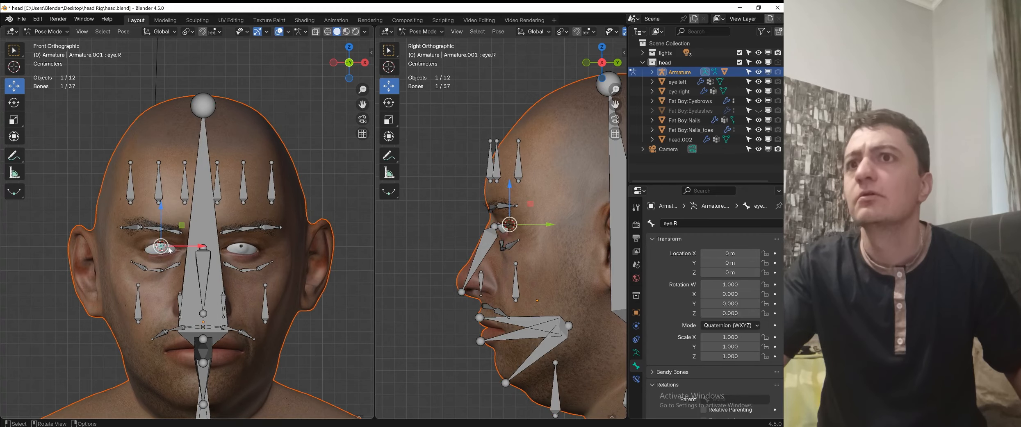
- Select only the armature in Object Mode, without the head mesh, and return to Pose Mode
{"action": "scroll", "coordinate": [168, 259], "scroll_direction": "down", "scroll_amount": 2}
{"action": "key", "text": "ctrl+Tab"}
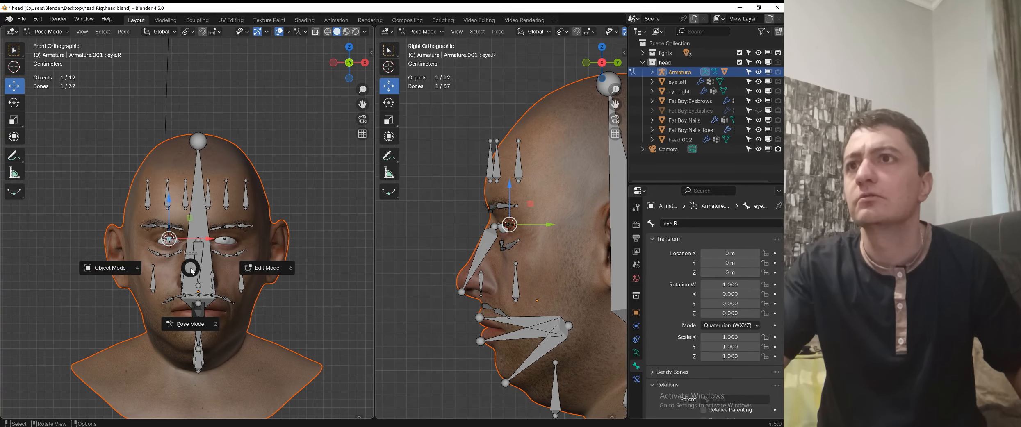
{"action": "left_click", "coordinate": [127, 268]}
{"action": "left_click", "coordinate": [180, 204]}
{"action": "left_click", "coordinate": [184, 200]}
{"action": "key", "text": "ctrl+Tab"}
{"action": "left_click", "coordinate": [186, 225]}
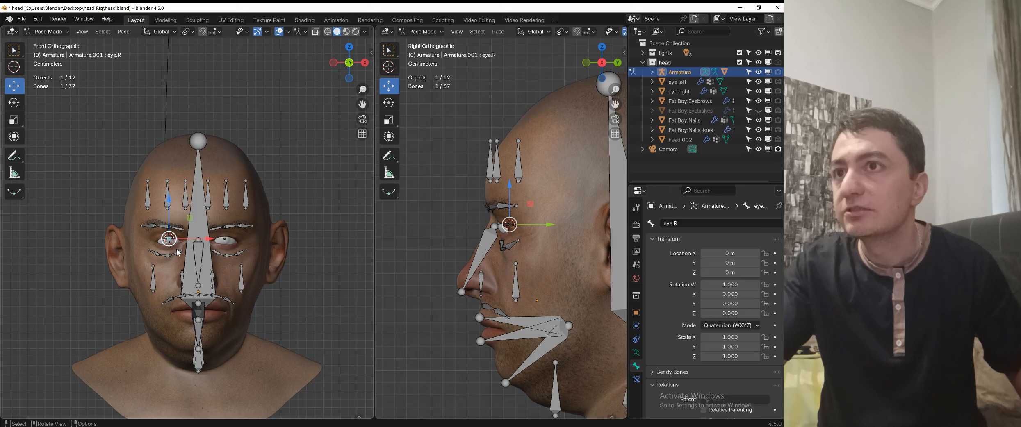
- Try moving the eye.R bone again to check which meshes follow it
{"action": "scroll", "coordinate": [187, 222], "scroll_direction": "up", "scroll_amount": 2}
{"action": "key", "text": "g"}
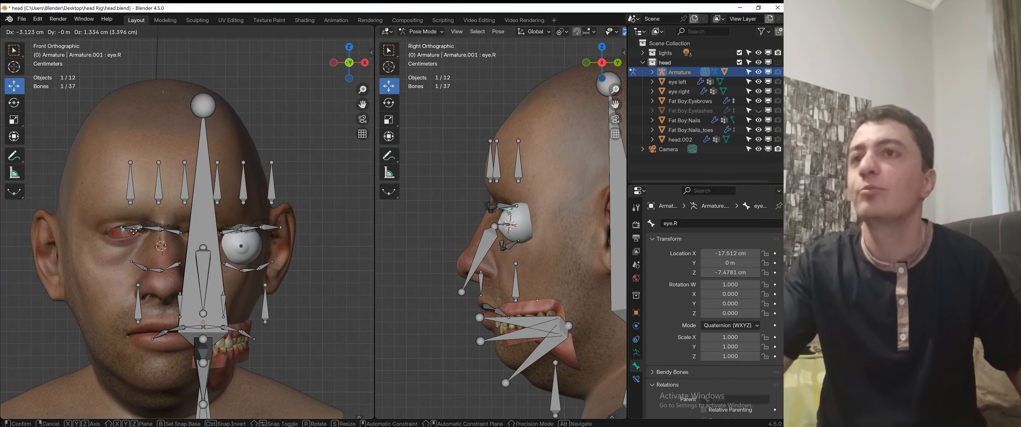
{"action": "key", "text": "Escape"}
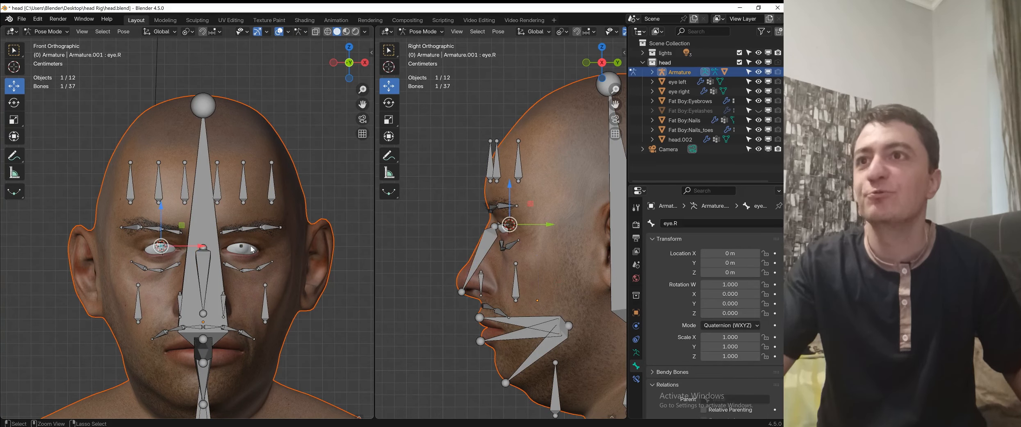
{"action": "key", "text": "a"}
{"action": "key", "text": "alt+a"}
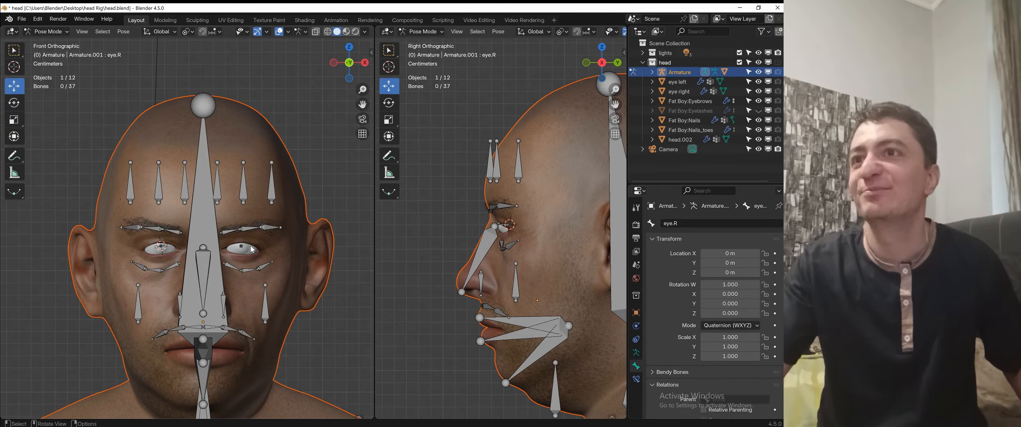
{"action": "key", "text": "g"}
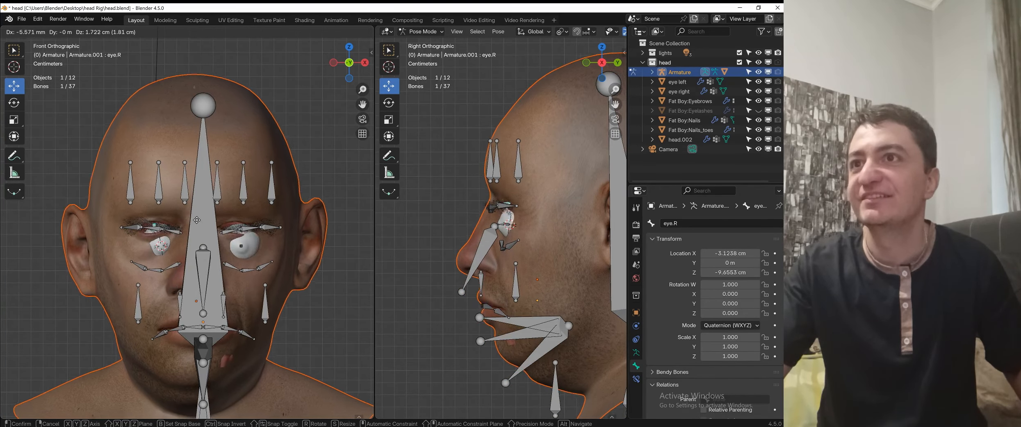
{"action": "key", "text": "Escape"}
- Undo the parenting of the head mesh to the eye.R bone
{"action": "key", "text": "ctrl+Tab"}
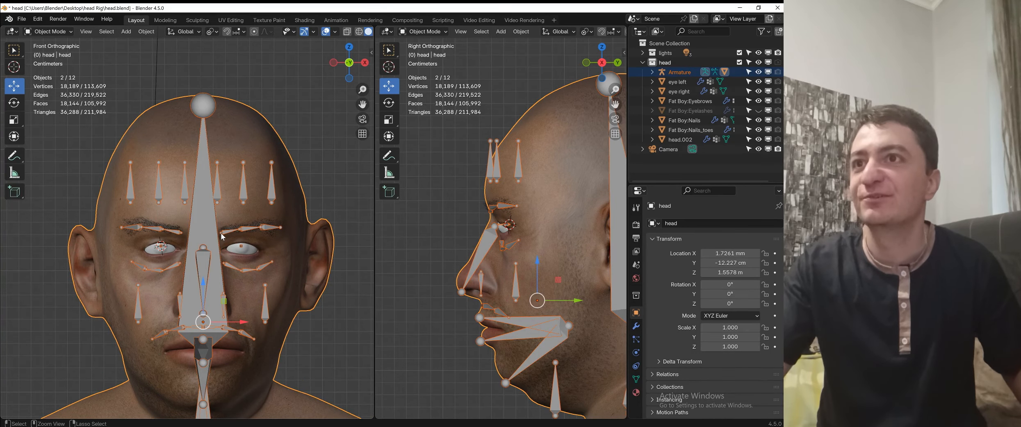
{"action": "key", "text": "ctrl+Tab"}
{"action": "scroll", "coordinate": [198, 259], "scroll_direction": "up", "scroll_amount": 1}
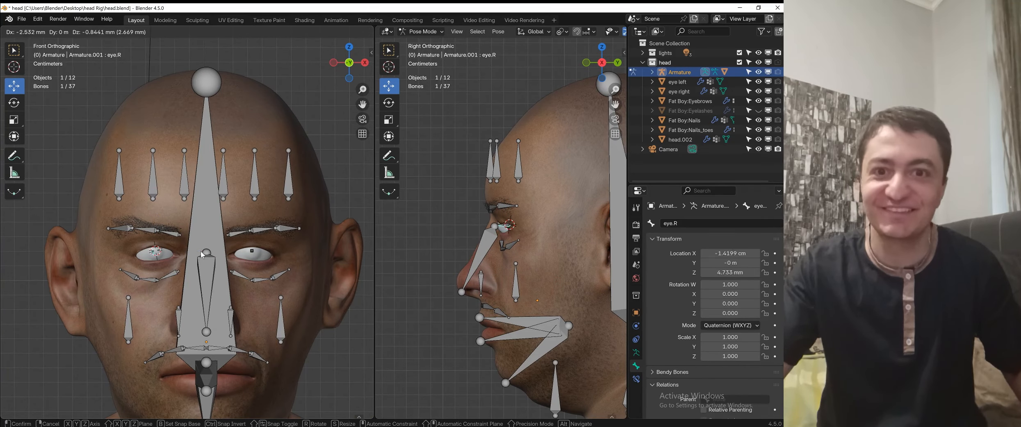
{"action": "scroll", "coordinate": [165, 282], "scroll_direction": "up", "scroll_amount": 2}
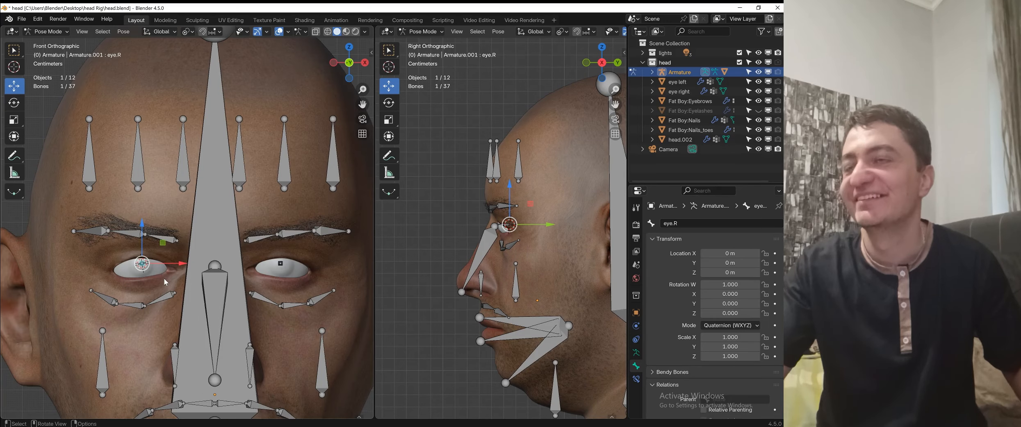
- Select the eye left mesh with the armature, parent it to the eye.R bone with the Bone option, and test-move the bone
{"action": "left_click", "coordinate": [130, 274], "text": "shift"}
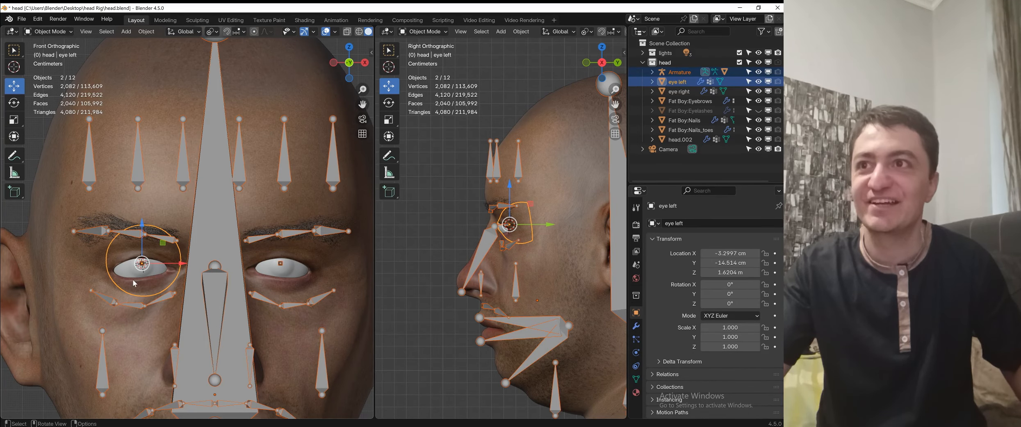
{"action": "key", "text": "ctrl+z"}
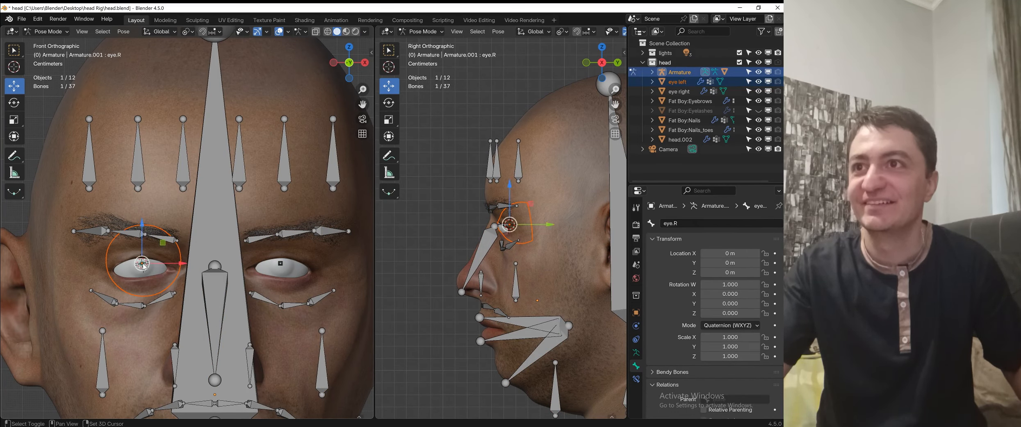
{"action": "key", "text": "ctrl+p"}
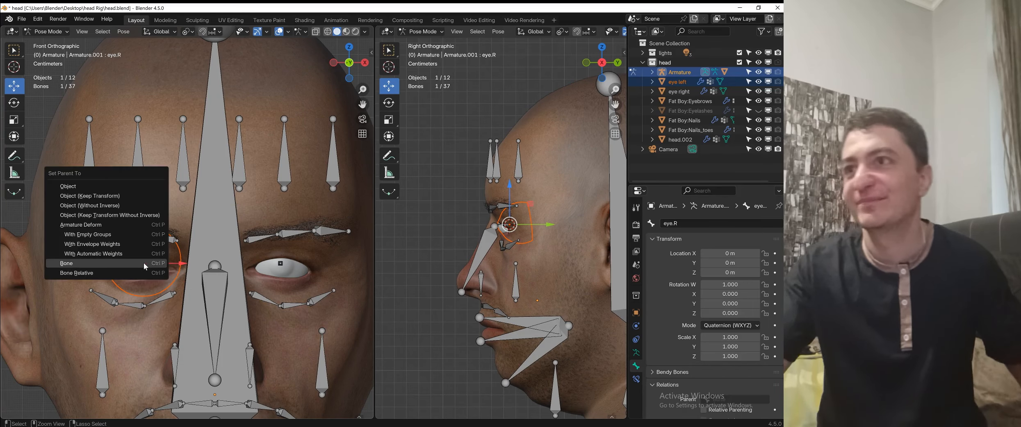
{"action": "left_click", "coordinate": [144, 263]}
{"action": "left_click", "coordinate": [142, 265]}
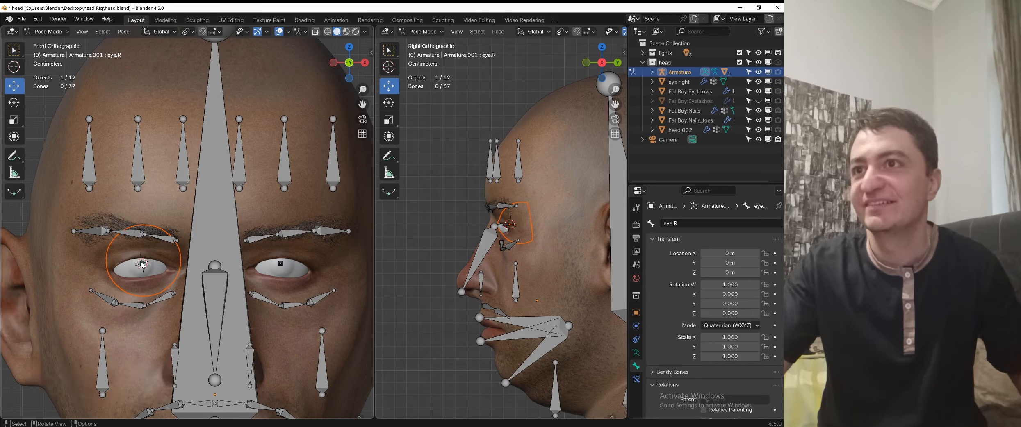
{"action": "key", "text": "g"}
{"action": "right_click", "coordinate": [127, 235]}
- Select the eye right mesh with the armature and parent it to the eye.L bone with the Bone option in Pose Mode
{"action": "scroll", "coordinate": [280, 286], "scroll_direction": "down", "scroll_amount": 1}
{"action": "middle_click_drag", "start_coordinate": [280, 286], "coordinate": [261, 288], "text": "shift"}
{"action": "scroll", "coordinate": [261, 288], "scroll_direction": "up", "scroll_amount": 1}
{"action": "key", "text": "Tab"}
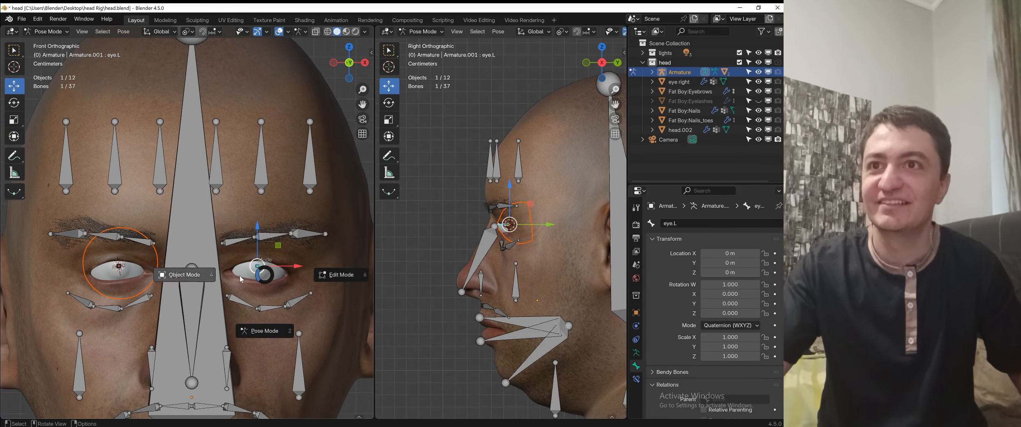
{"action": "left_click", "coordinate": [185, 275]}
{"action": "left_click", "coordinate": [257, 267]}
{"action": "left_click", "coordinate": [257, 266], "text": "shift"}
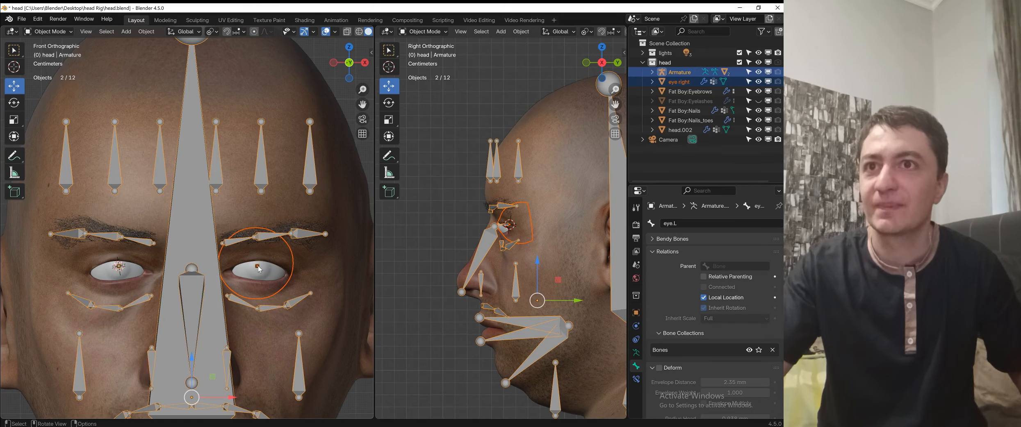
{"action": "key", "text": "Tab"}
{"action": "left_click", "coordinate": [260, 287]}
{"action": "key", "text": "ctrl+p"}
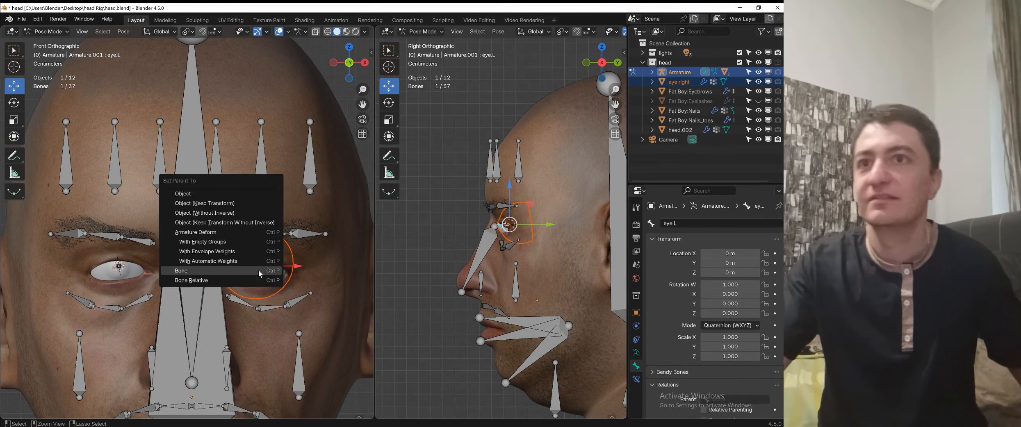
{"action": "left_click", "coordinate": [259, 271]}
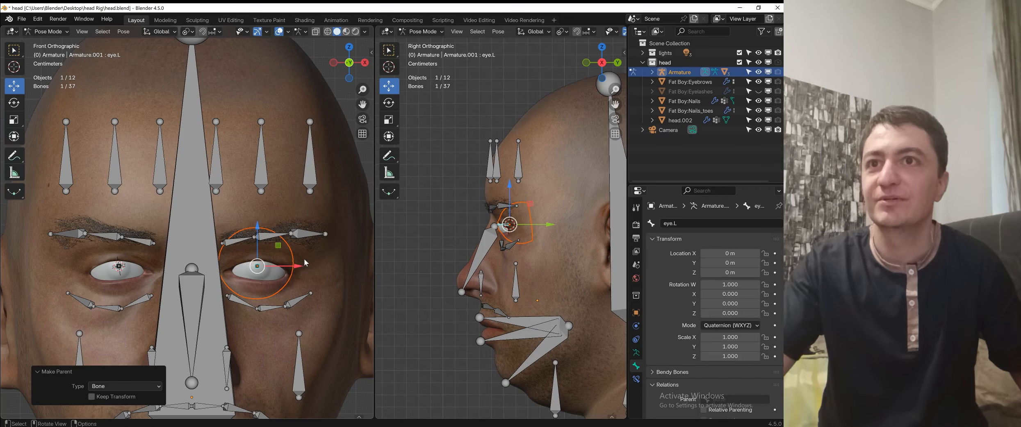
- Check the eye right mesh in Object Mode, return the armature to Pose Mode and turn on Lock Object Modes
{"action": "key", "text": "ctrl+Tab"}
{"action": "left_click", "coordinate": [264, 267]}
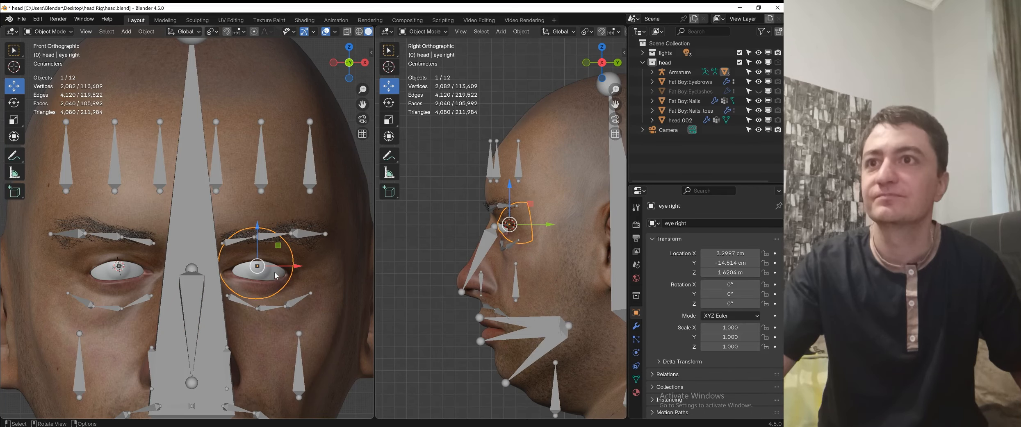
{"action": "left_click", "coordinate": [201, 282]}
{"action": "key", "text": "ctrl+Tab"}
{"action": "left_click", "coordinate": [200, 337]}
{"action": "scroll", "coordinate": [200, 337], "scroll_direction": "down", "scroll_amount": 5}
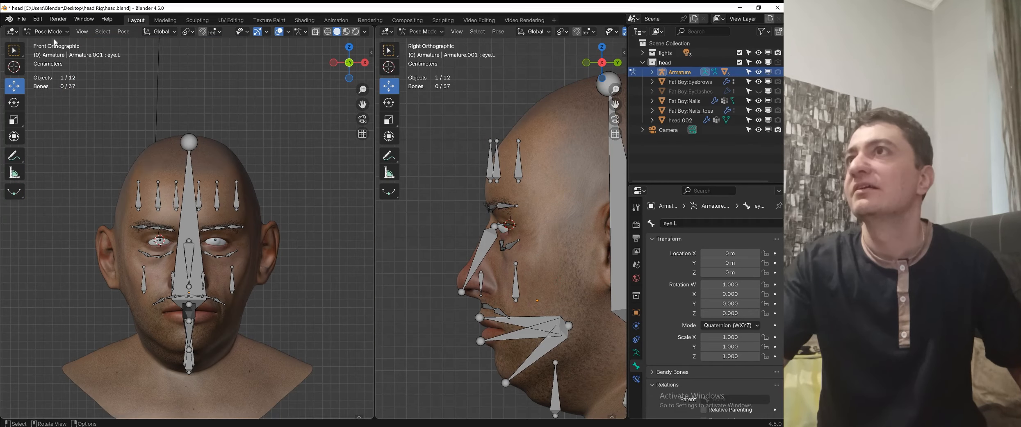
{"action": "left_click", "coordinate": [37, 19]}
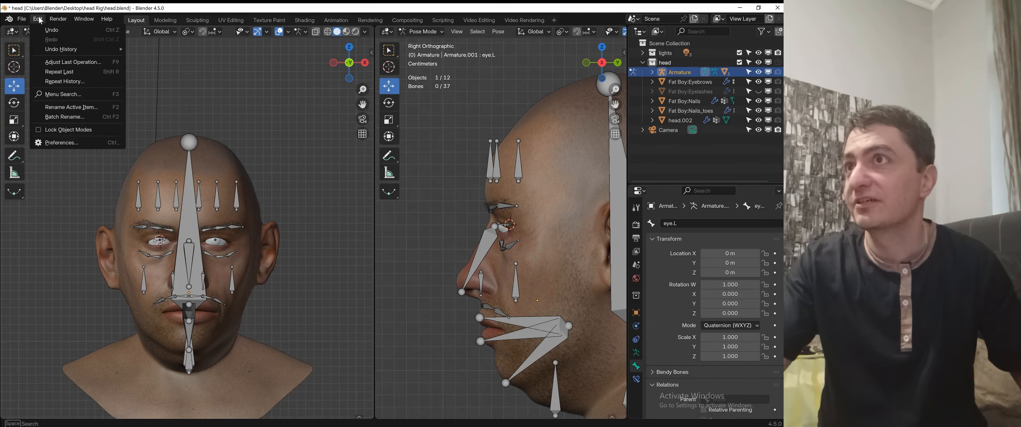
{"action": "left_click", "coordinate": [39, 130]}
- Select the def.head bone and try rotating it freely to check that the eyes follow
{"action": "scroll", "coordinate": [224, 209], "scroll_direction": "up", "scroll_amount": 3}
{"action": "left_click", "coordinate": [204, 255]}
{"action": "scroll", "coordinate": [336, 233], "scroll_direction": "down", "scroll_amount": 3}
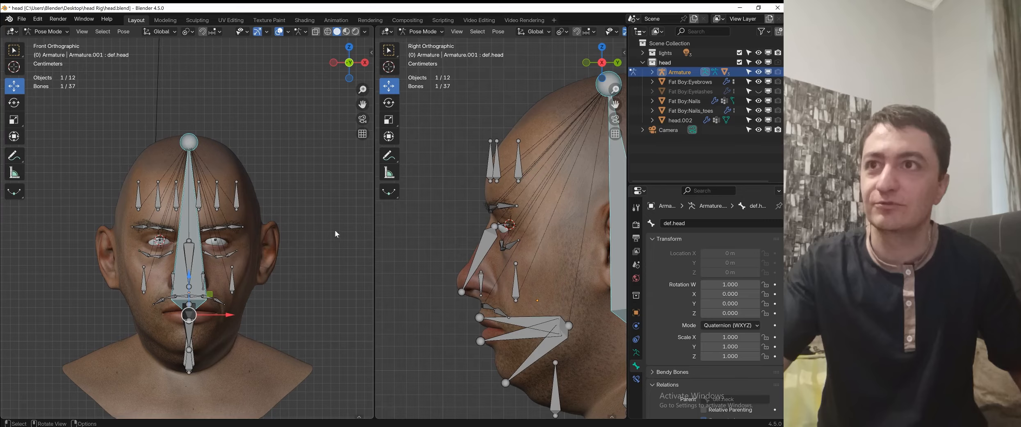
{"action": "key", "text": "r"}
{"action": "key", "text": "r"}
{"action": "right_click", "coordinate": [250, 253]}
{"action": "scroll", "coordinate": [249, 246], "scroll_direction": "up", "scroll_amount": 5}
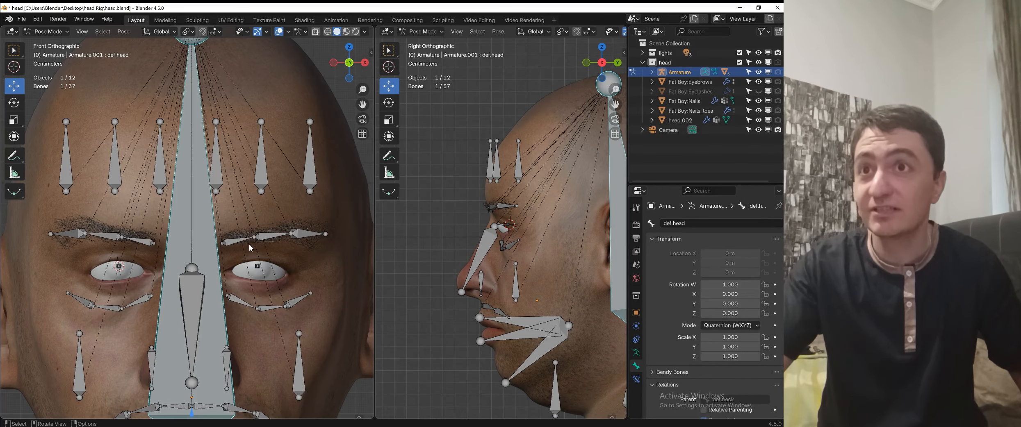
- Select the eye.L and eye.R bones and snap the 3D cursor to the selection, midway between the eyes
{"action": "scroll", "coordinate": [249, 244], "scroll_direction": "down", "scroll_amount": 3}
{"action": "scroll", "coordinate": [257, 240], "scroll_direction": "up", "scroll_amount": 2}
{"action": "left_click", "coordinate": [245, 260]}
{"action": "scroll", "coordinate": [246, 261], "scroll_direction": "up", "scroll_amount": 1}
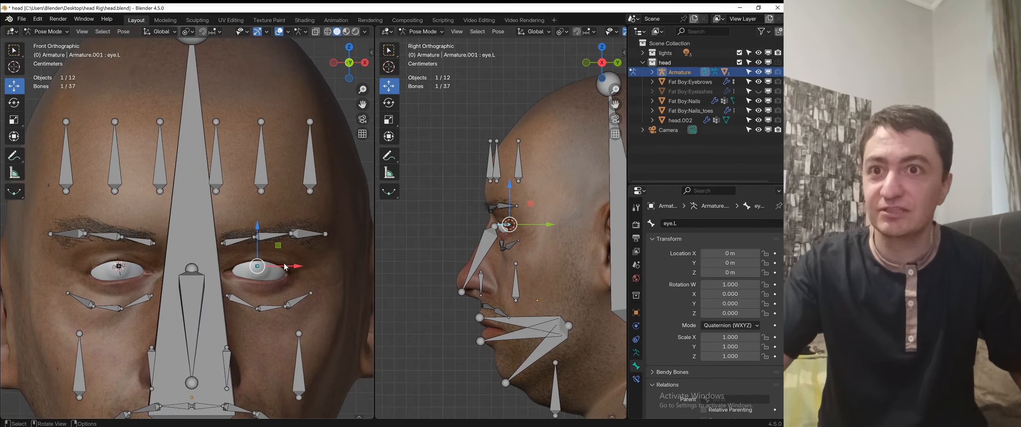
{"action": "middle_click_drag", "start_coordinate": [283, 264], "coordinate": [280, 277]}
{"action": "scroll", "coordinate": [280, 277], "scroll_direction": "down", "scroll_amount": 1}
{"action": "left_click", "coordinate": [84, 326], "text": "shift"}
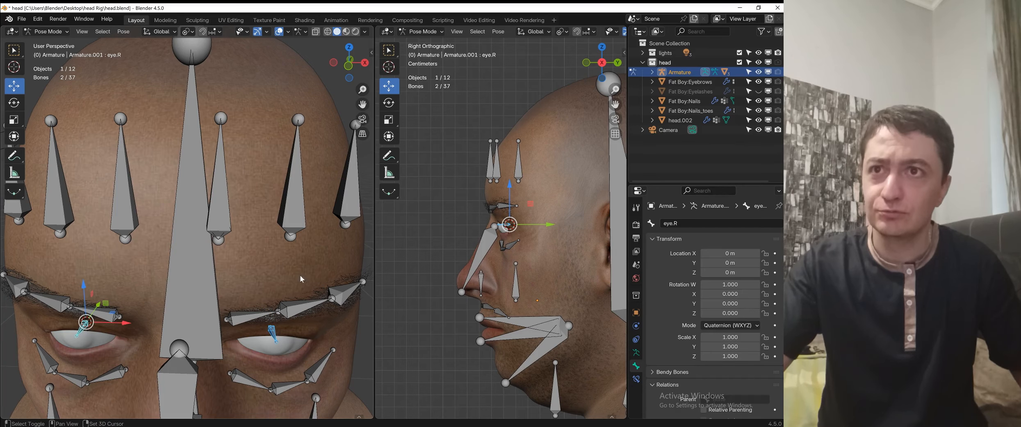
{"action": "scroll", "coordinate": [297, 254], "scroll_direction": "down", "scroll_amount": 3}
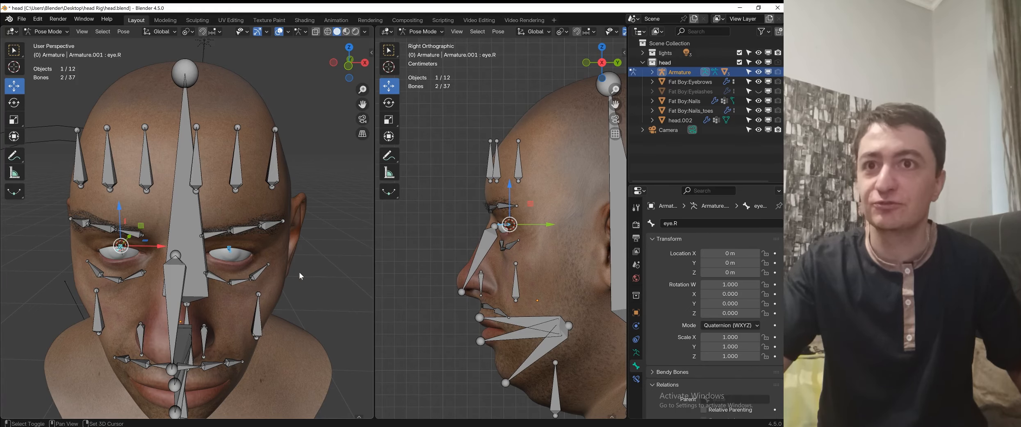
{"action": "key", "text": "shift+s"}
{"action": "left_click", "coordinate": [312, 333]}
- Examine the 3D cursor's position between the two eye bones from several angles
{"action": "scroll", "coordinate": [246, 262], "scroll_direction": "down", "scroll_amount": 2}
{"action": "middle_click_drag", "start_coordinate": [213, 242], "coordinate": [185, 316]}
{"action": "scroll", "coordinate": [200, 279], "scroll_direction": "up", "scroll_amount": 3}
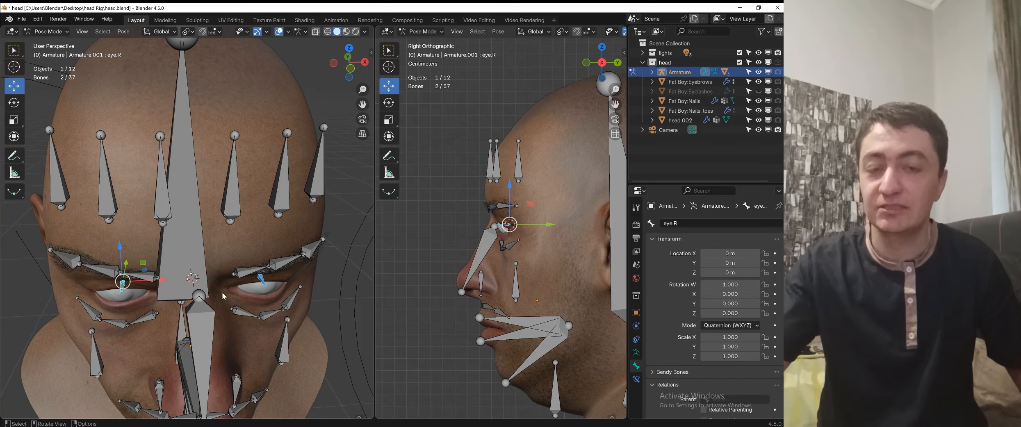
{"action": "scroll", "coordinate": [196, 289], "scroll_direction": "up", "scroll_amount": 3}
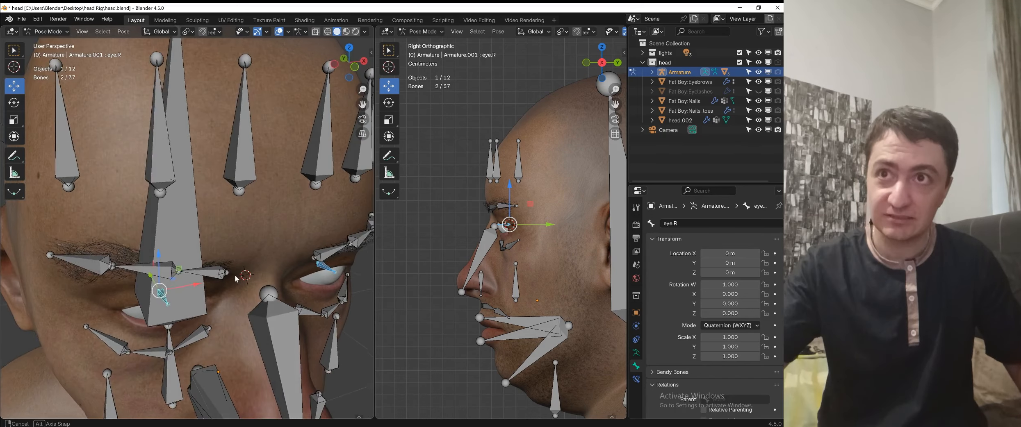
{"action": "scroll", "coordinate": [280, 295], "scroll_direction": "down", "scroll_amount": 8}
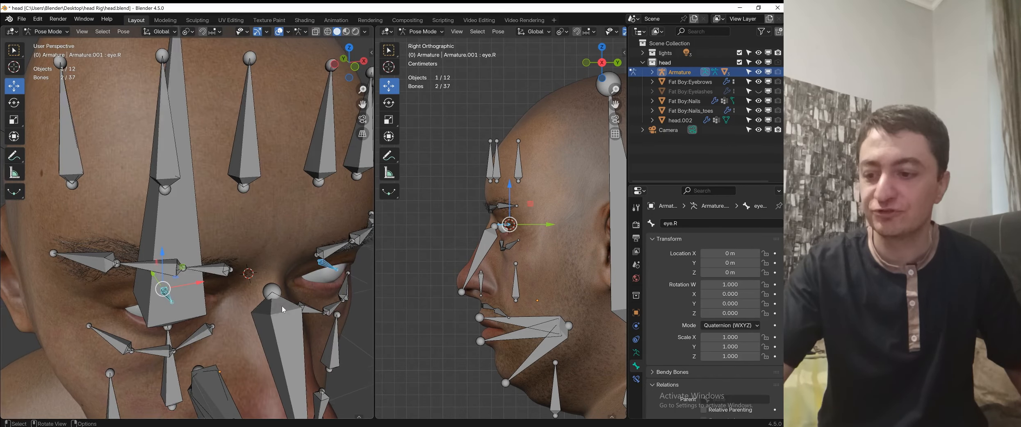
{"action": "scroll", "coordinate": [263, 283], "scroll_direction": "up", "scroll_amount": 4}
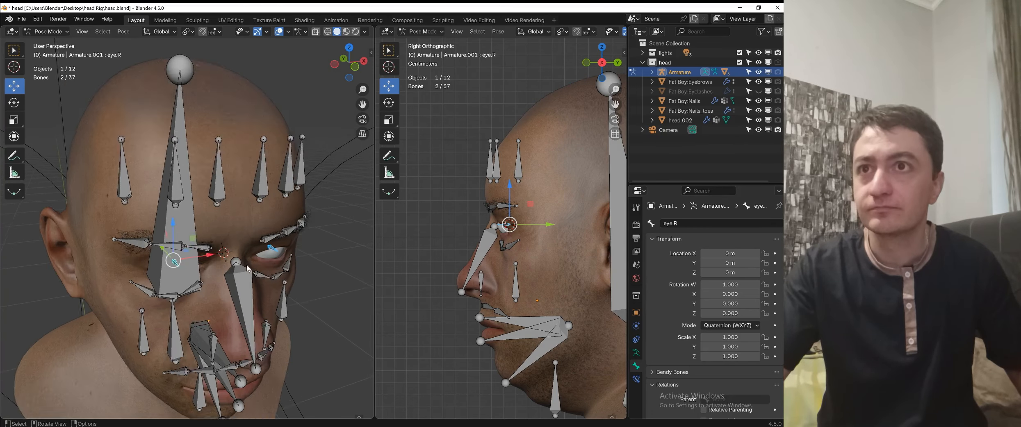
- Switch the armature to Edit Mode, add a bone at the 3D cursor between the eyes and scale it to about 0.255
{"action": "key", "text": "ctrl+Tab"}
{"action": "left_click", "coordinate": [322, 278]}
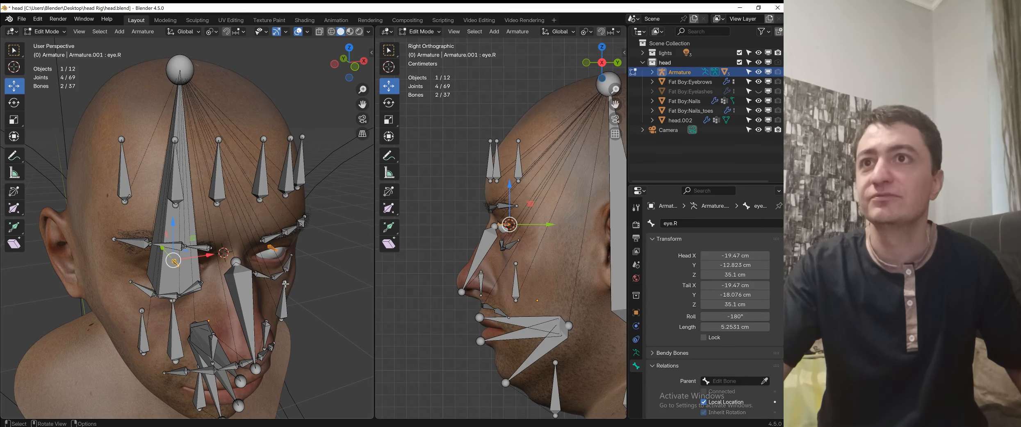
{"action": "key", "text": "shift+a"}
{"action": "scroll", "coordinate": [285, 283], "scroll_direction": "down", "scroll_amount": 5}
{"action": "key", "text": "s"}
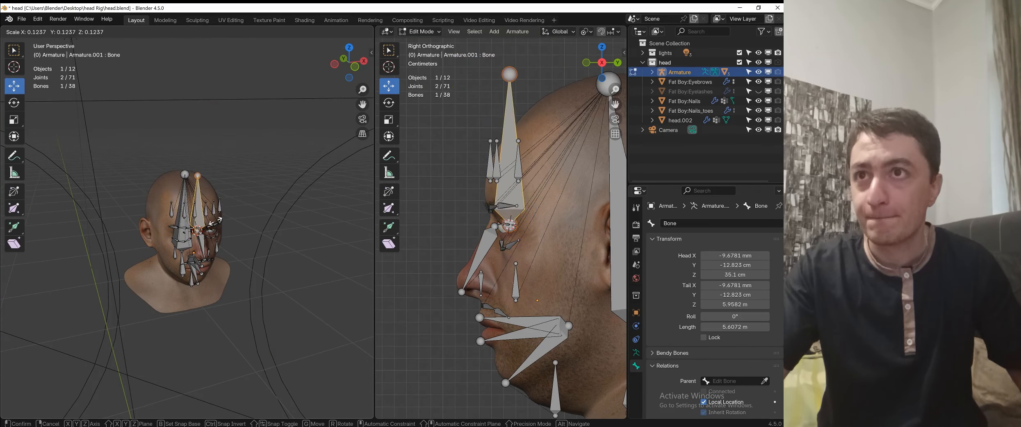
{"action": "left_click", "coordinate": [217, 220]}
{"action": "scroll", "coordinate": [230, 213], "scroll_direction": "up", "scroll_amount": 3}
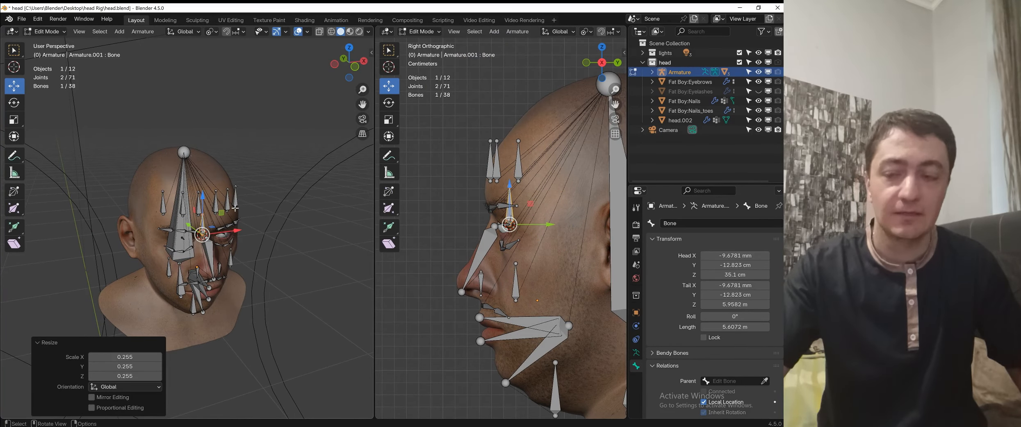
- Rotate the new bone by -90° in the side view so it points forward from the face
{"action": "type", "text": "r"}
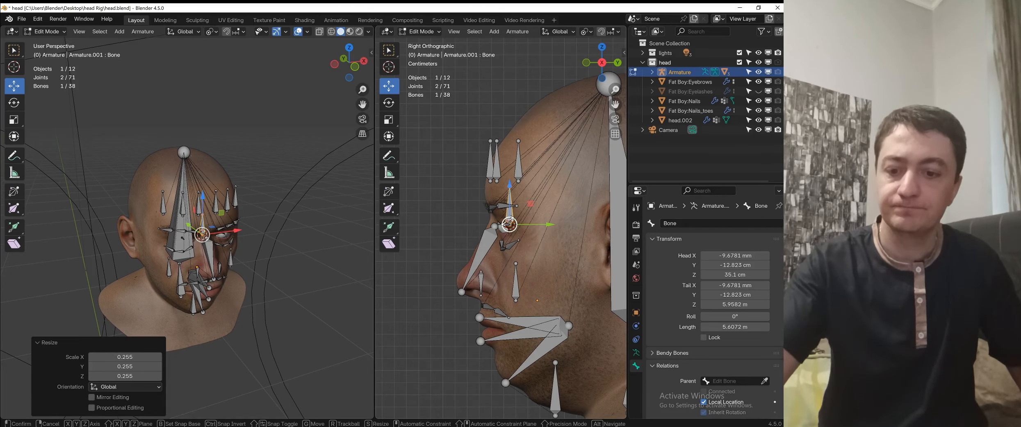
{"action": "type", "text": "-90"}
{"action": "key", "text": "Return"}
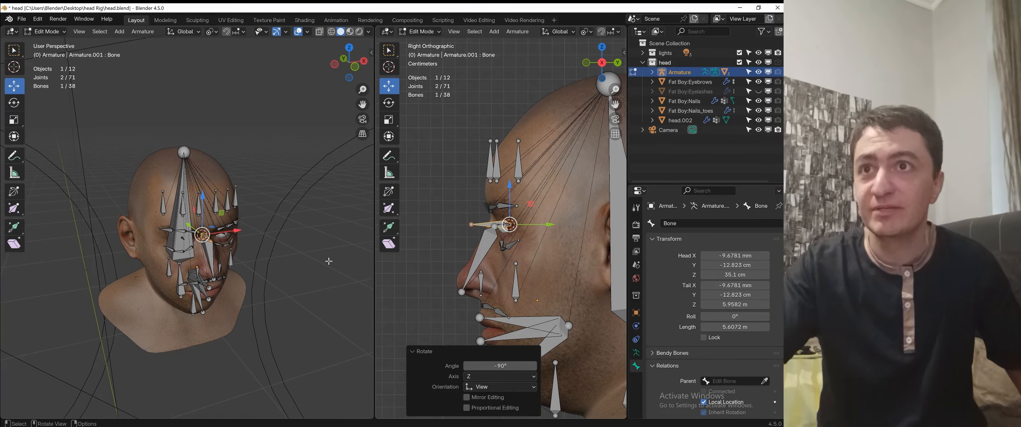
- Scale the forward-pointing bone between the eyes by about 0.86
{"action": "scroll", "coordinate": [285, 239], "scroll_direction": "up", "scroll_amount": 5}
{"action": "middle_click_drag", "start_coordinate": [285, 239], "coordinate": [259, 205], "text": "shift"}
{"action": "scroll", "coordinate": [271, 257], "scroll_direction": "down", "scroll_amount": 3}
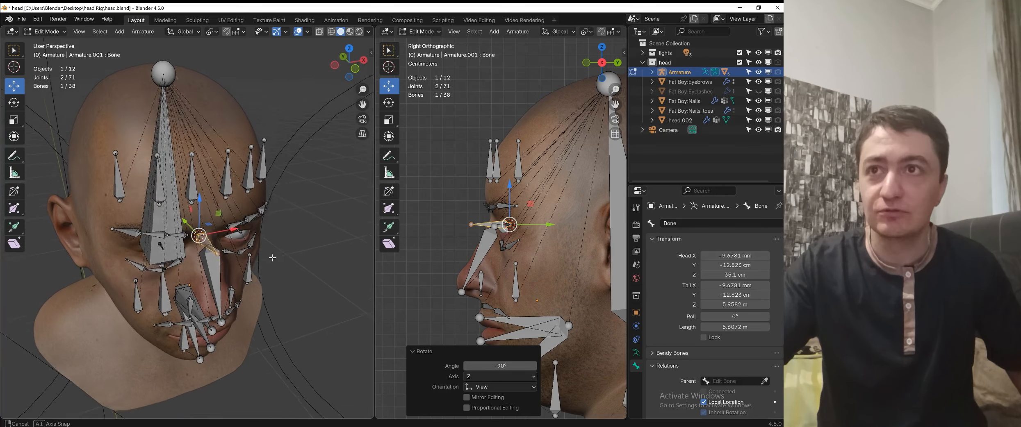
{"action": "middle_click_drag", "start_coordinate": [270, 258], "coordinate": [260, 274]}
{"action": "scroll", "coordinate": [259, 274], "scroll_direction": "up", "scroll_amount": 5}
{"action": "scroll", "coordinate": [260, 274], "scroll_direction": "down", "scroll_amount": 4}
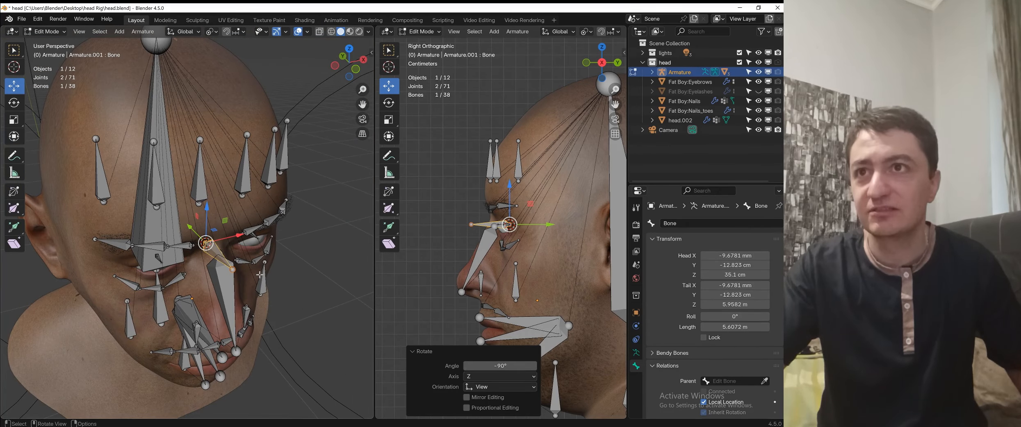
{"action": "key", "text": "s"}
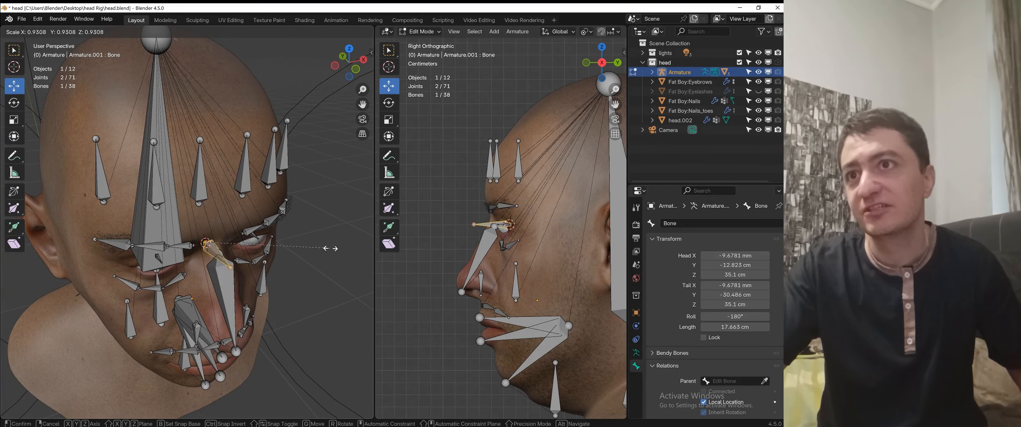
{"action": "right_click", "coordinate": [331, 248]}
{"action": "middle_click_drag", "start_coordinate": [330, 248], "coordinate": [281, 243]}
{"action": "key", "text": "s"}
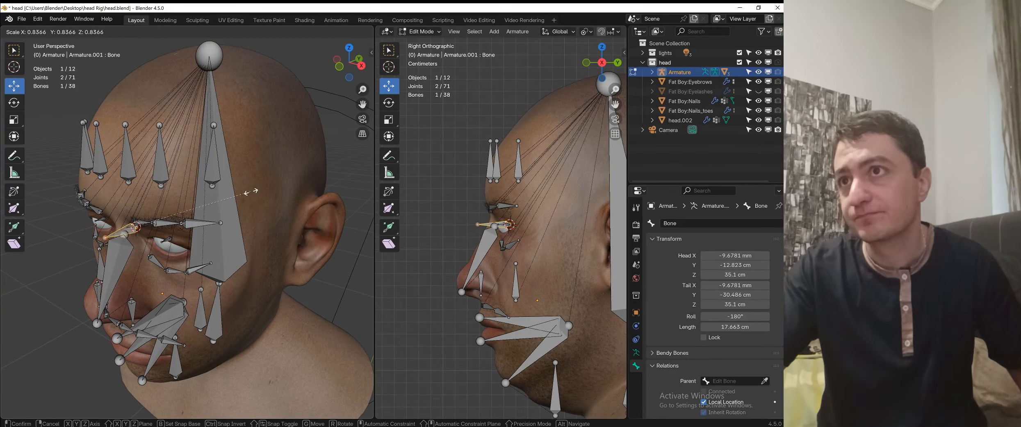
{"action": "left_click", "coordinate": [257, 196]}
{"action": "middle_click_drag", "start_coordinate": [256, 195], "coordinate": [336, 179]}
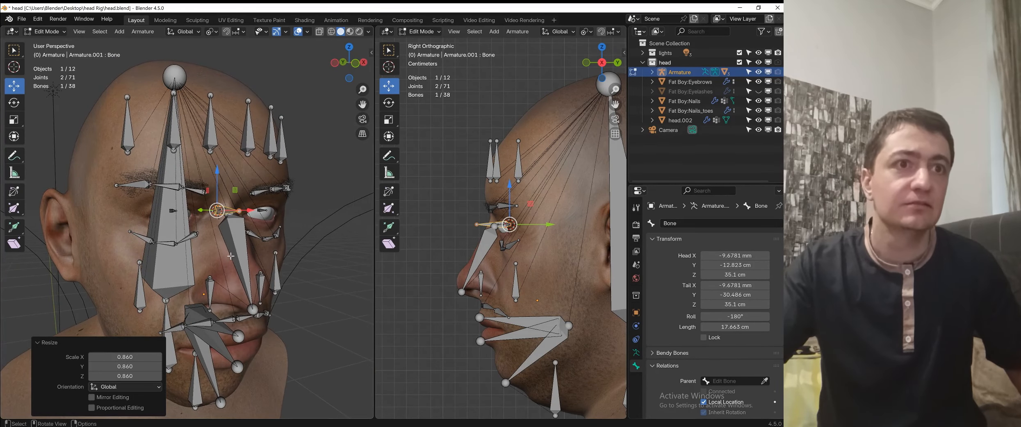
- Turn off Deform for the bone between the eyes and rename it middle.eye
{"action": "scroll", "coordinate": [714, 320], "scroll_direction": "down", "scroll_amount": 3}
{"action": "scroll", "coordinate": [699, 353], "scroll_direction": "down", "scroll_amount": 3}
{"action": "left_click", "coordinate": [659, 355]}
{"action": "scroll", "coordinate": [687, 305], "scroll_direction": "up", "scroll_amount": 6}
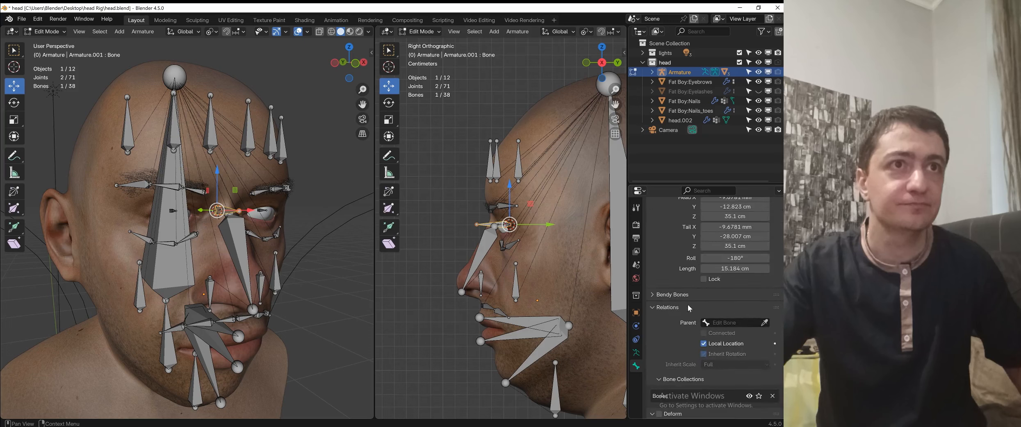
{"action": "left_click", "coordinate": [697, 223]}
{"action": "type", "text": "m"}
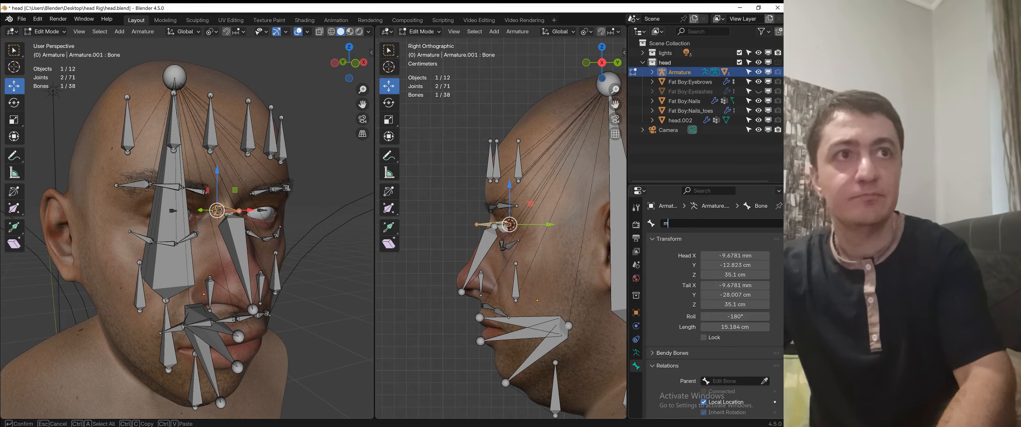
{"action": "type", "text": "idcle.eye"}
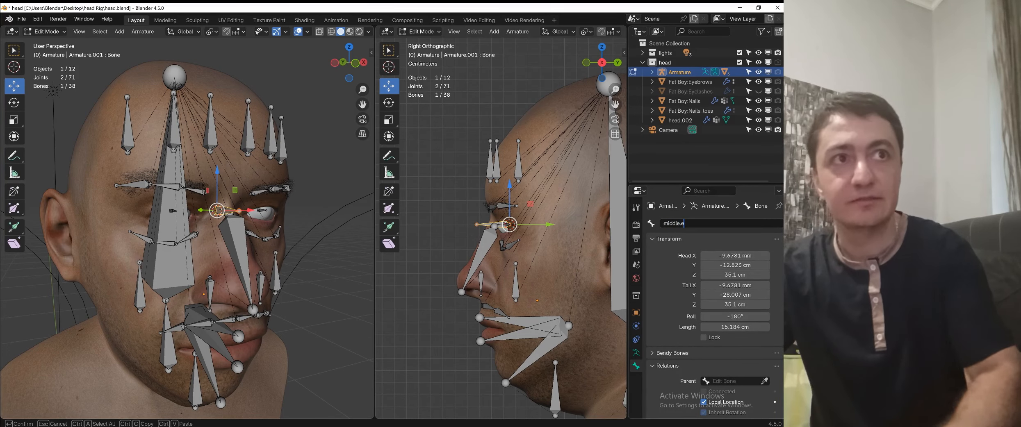
{"action": "key", "text": "Return"}
- Duplicate middle.eye in the side view and move the copy forward in front of the face, to a head Y of about -1.27 m
{"action": "scroll", "coordinate": [463, 234], "scroll_direction": "down", "scroll_amount": 1}
{"action": "scroll", "coordinate": [287, 242], "scroll_direction": "down", "scroll_amount": 3}
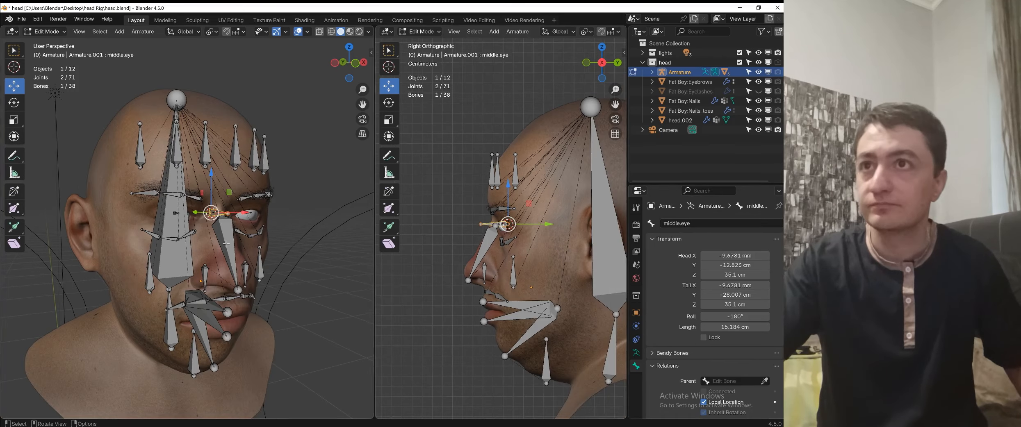
{"action": "middle_click_drag", "start_coordinate": [247, 246], "coordinate": [163, 248]}
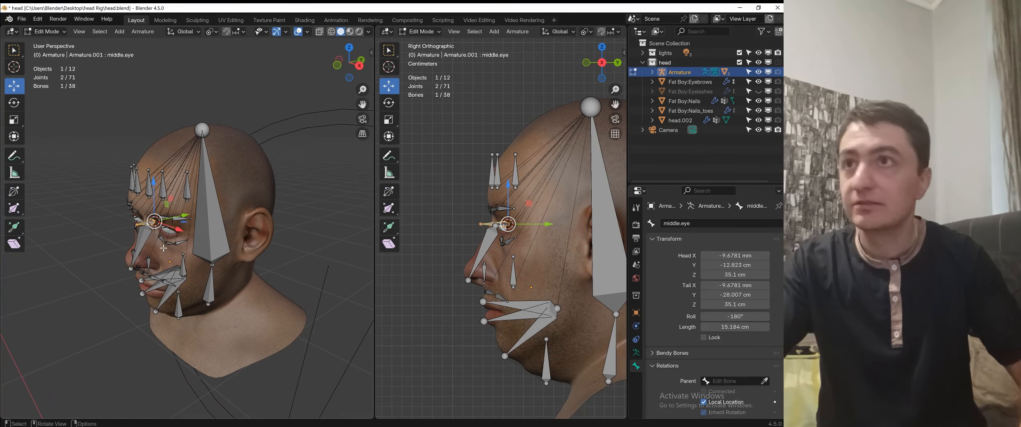
{"action": "key", "text": "KP_3"}
{"action": "scroll", "coordinate": [163, 248], "scroll_direction": "down", "scroll_amount": 4}
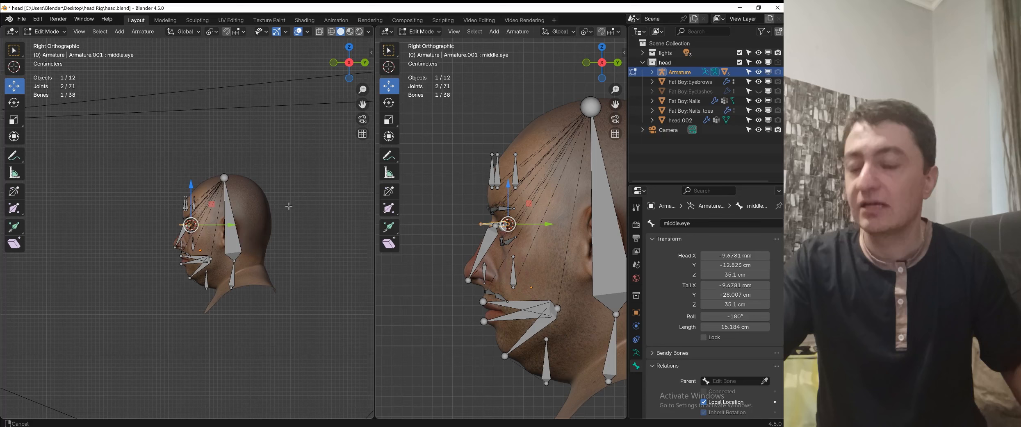
{"action": "key", "text": "shift+d"}
{"action": "right_click", "coordinate": [293, 158]}
{"action": "left_click_drag", "start_coordinate": [222, 224], "coordinate": [142, 234]}
{"action": "mouse_move", "coordinate": [142, 234]}
{"action": "middle_mouse_down"}
{"action": "mouse_move", "coordinate": [123, 240]}
{"action": "mouse_move", "coordinate": [146, 247]}
{"action": "middle_mouse_up"}
{"action": "left_click_drag", "start_coordinate": [146, 247], "coordinate": [155, 244]}
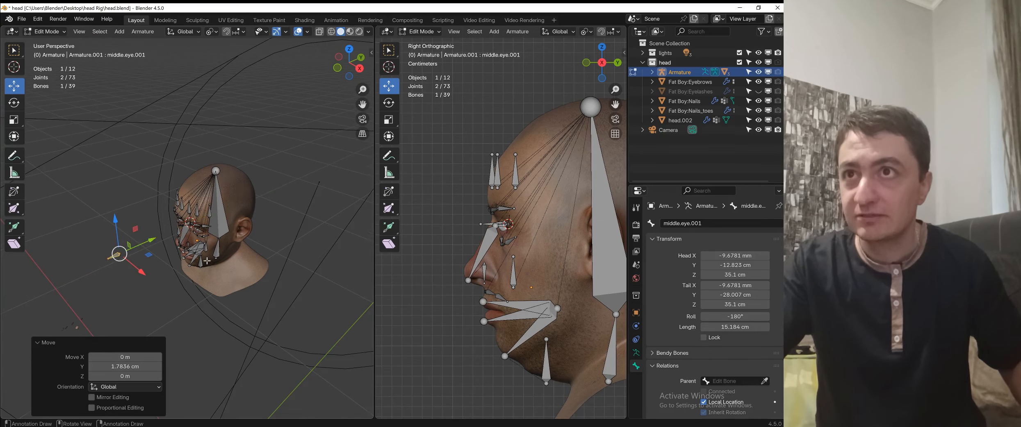
- Check the duplicated bone's Deform setting and rename the bone eye.cntrl
{"action": "scroll", "coordinate": [246, 231], "scroll_direction": "up", "scroll_amount": 4}
{"action": "middle_click_drag", "start_coordinate": [255, 231], "coordinate": [312, 211]}
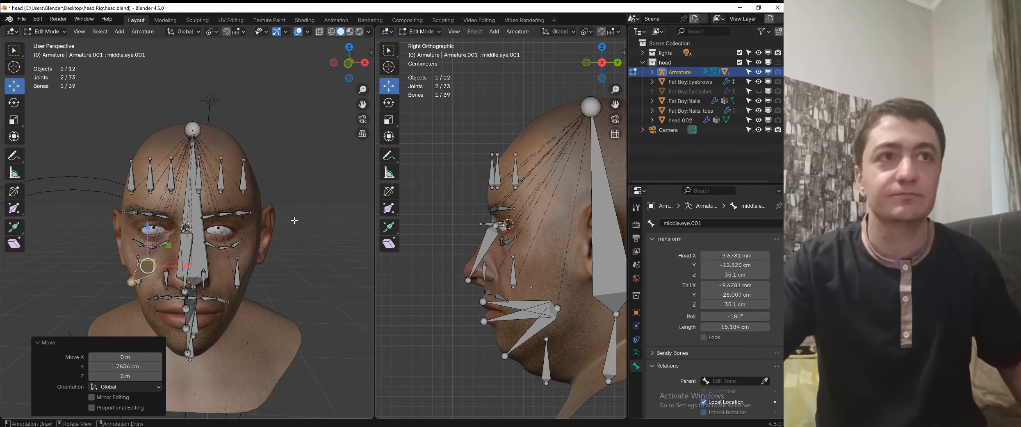
{"action": "scroll", "coordinate": [669, 351], "scroll_direction": "down", "scroll_amount": 4}
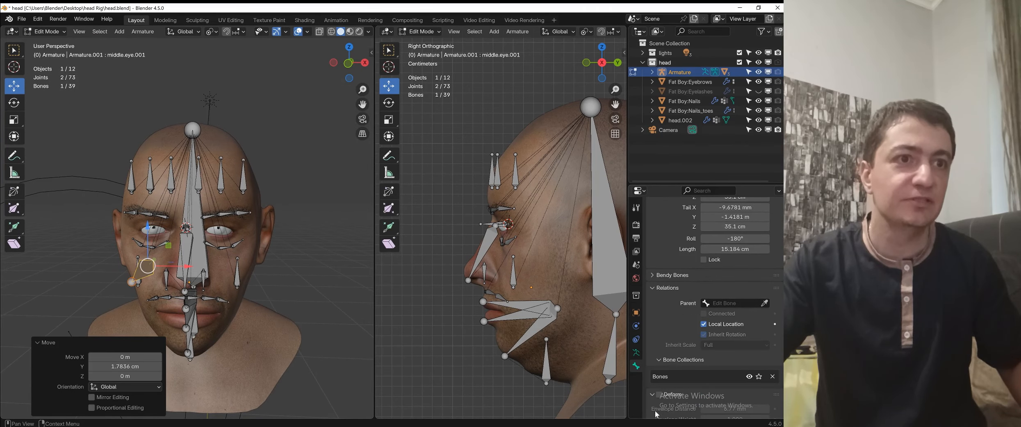
{"action": "scroll", "coordinate": [693, 335], "scroll_direction": "up", "scroll_amount": 5}
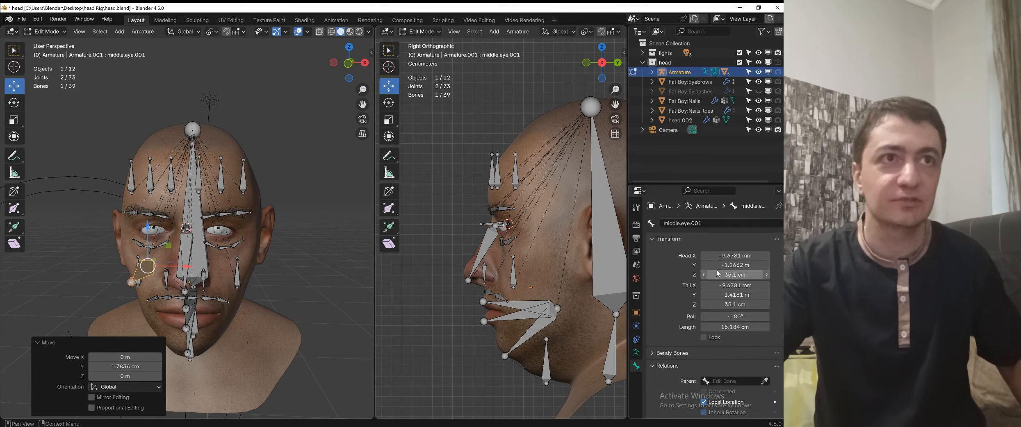
{"action": "left_click", "coordinate": [696, 223]}
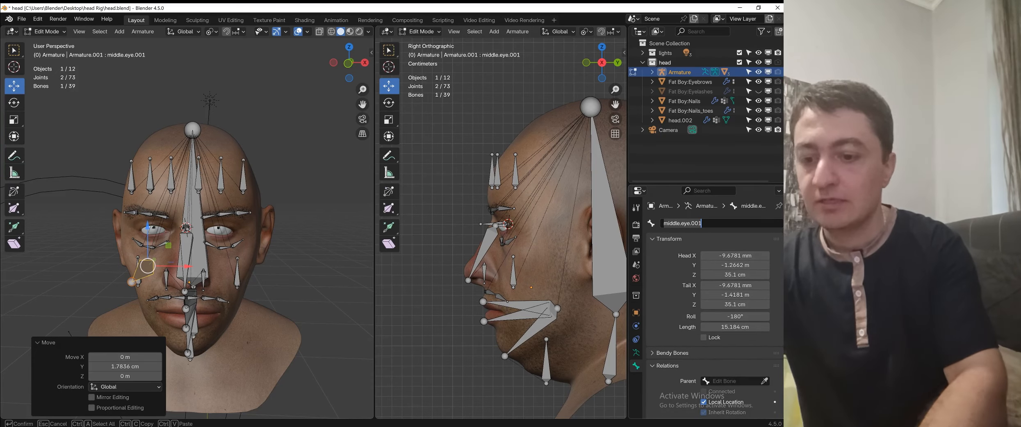
{"action": "type", "text": "eye"}
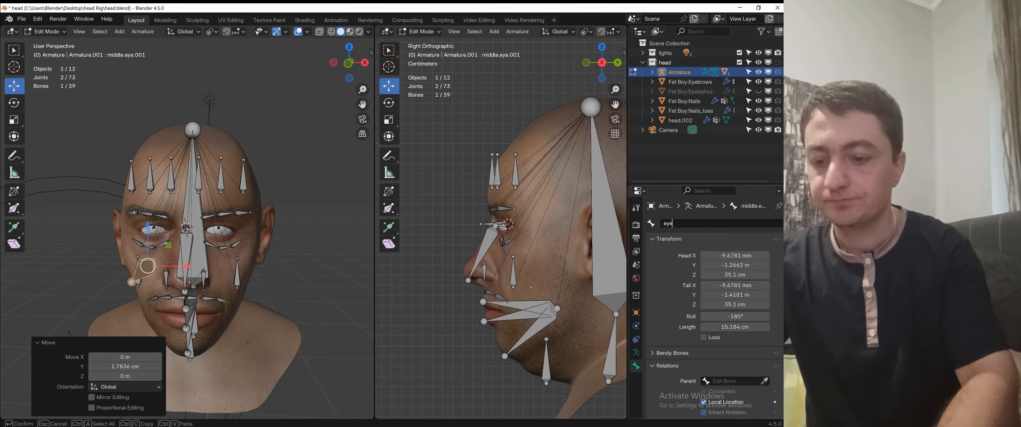
{"action": "type", "text": ".cor"}
{"action": "key", "text": "BackSpace"}
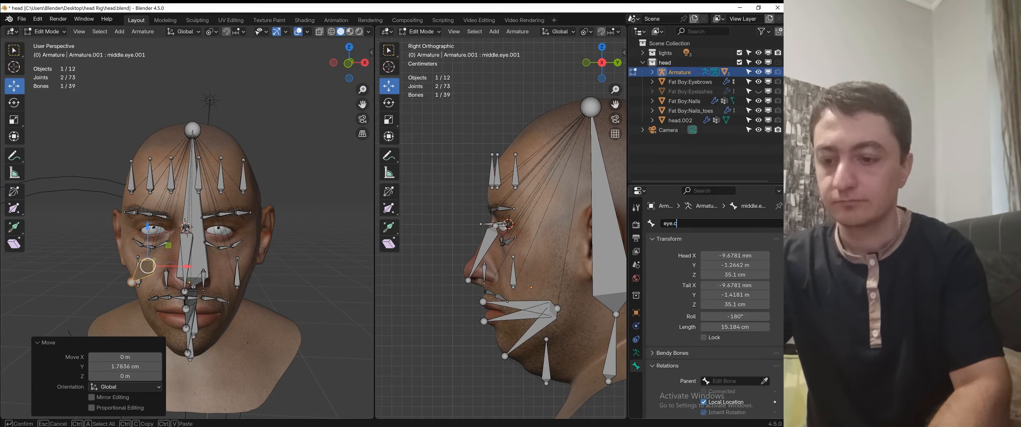
{"action": "type", "text": "ntrl"}
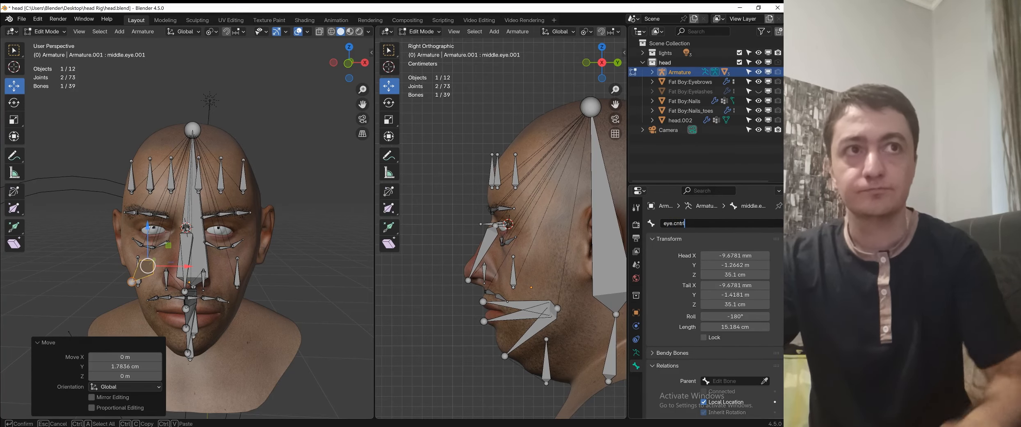
{"action": "key", "text": "Return"}
- Examine the bones around the eyes from several angles and distances
{"action": "scroll", "coordinate": [149, 266], "scroll_direction": "up", "scroll_amount": 2}
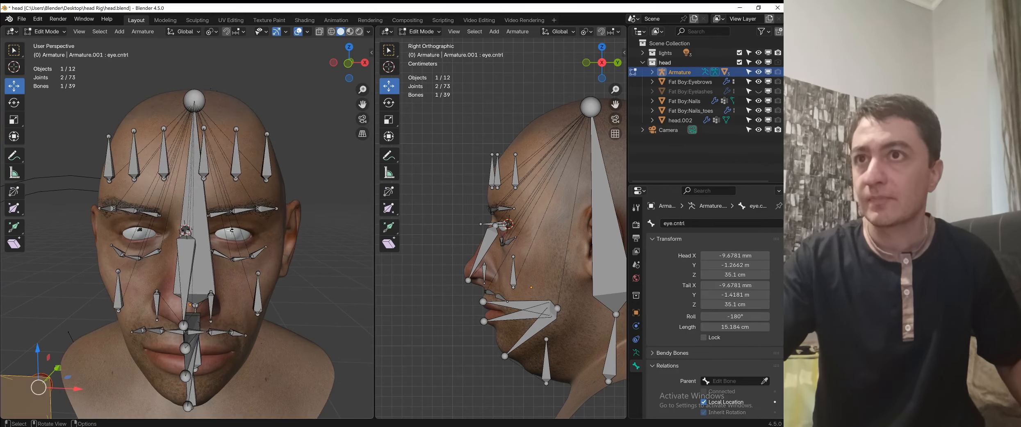
{"action": "middle_click_drag", "start_coordinate": [242, 238], "coordinate": [154, 274]}
{"action": "scroll", "coordinate": [217, 255], "scroll_direction": "up", "scroll_amount": 1}
{"action": "scroll", "coordinate": [216, 246], "scroll_direction": "down", "scroll_amount": 2}
{"action": "scroll", "coordinate": [205, 277], "scroll_direction": "up", "scroll_amount": 1}
{"action": "scroll", "coordinate": [216, 262], "scroll_direction": "up", "scroll_amount": 5}
{"action": "scroll", "coordinate": [193, 255], "scroll_direction": "down", "scroll_amount": 3}
{"action": "scroll", "coordinate": [192, 255], "scroll_direction": "down", "scroll_amount": 2}
{"action": "scroll", "coordinate": [154, 274], "scroll_direction": "up", "scroll_amount": 7}
{"action": "middle_click_drag", "start_coordinate": [257, 240], "coordinate": [216, 263]}
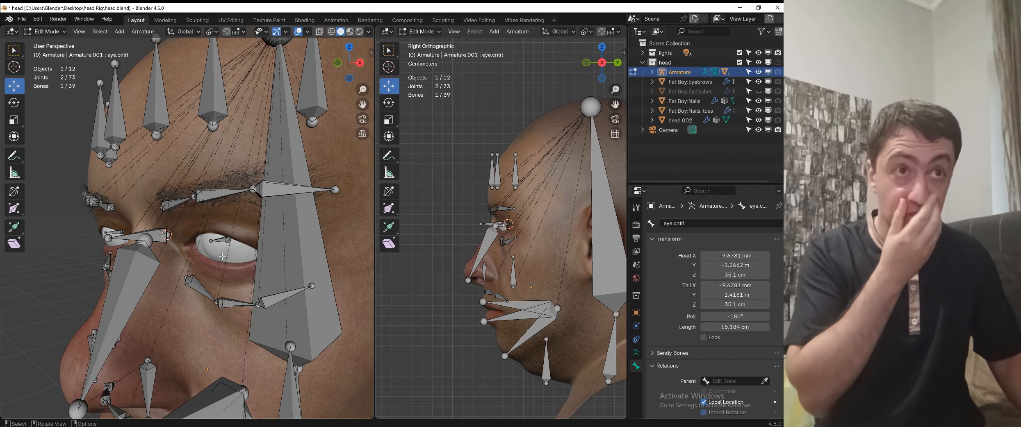
- Set the armature's viewport display from octahedral shapes to B-Bone
{"action": "left_click", "coordinate": [637, 355]}
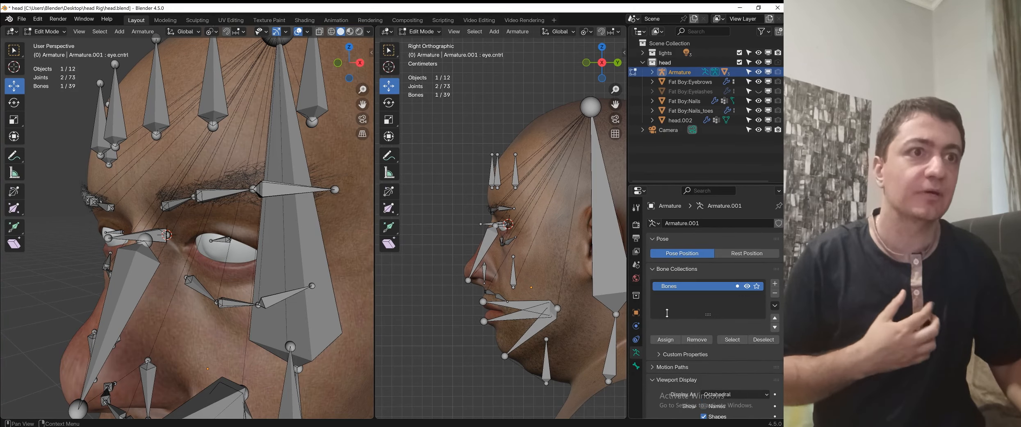
{"action": "scroll", "coordinate": [723, 294], "scroll_direction": "down", "scroll_amount": 4}
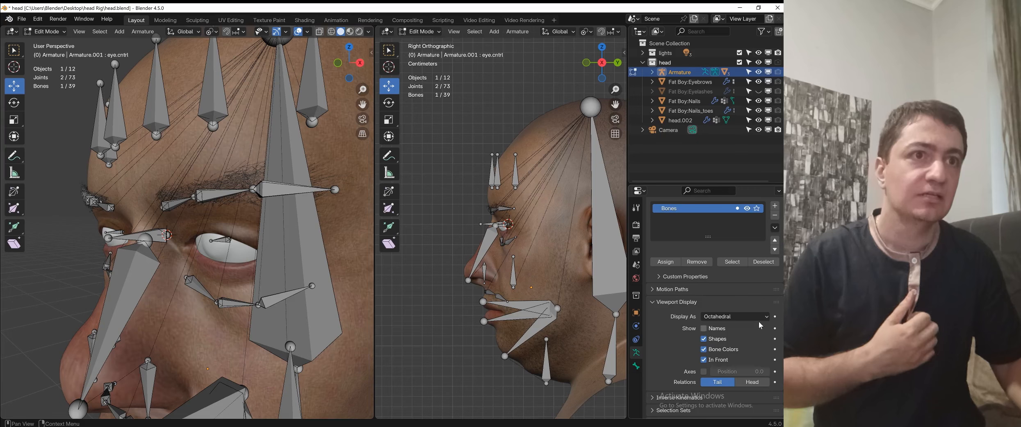
{"action": "left_click", "coordinate": [735, 318]}
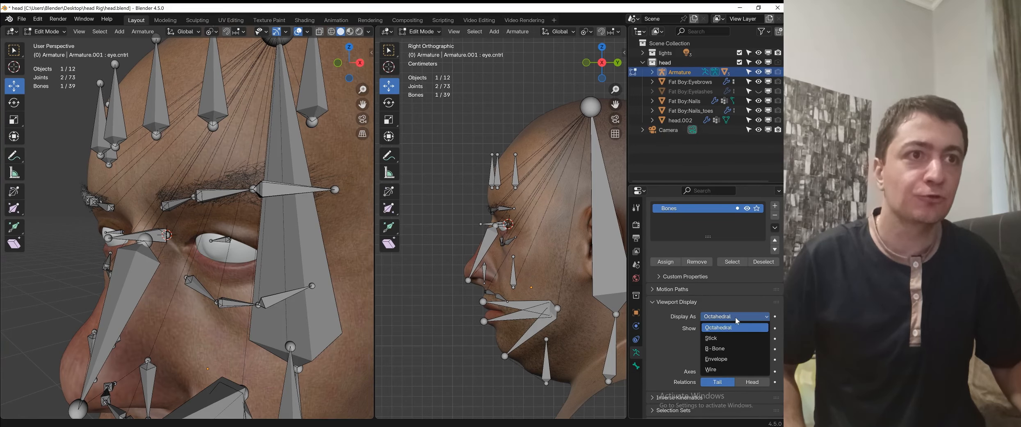
{"action": "left_click", "coordinate": [728, 347]}
{"action": "scroll", "coordinate": [191, 237], "scroll_direction": "down", "scroll_amount": 5}
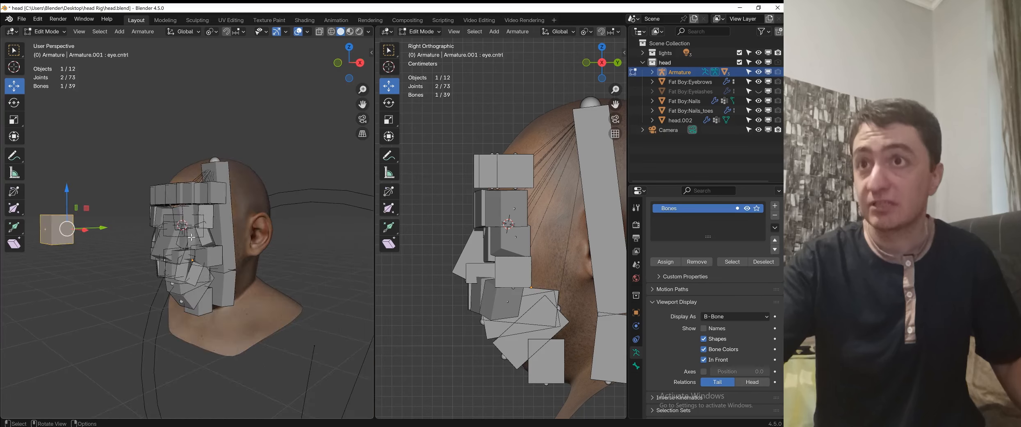
{"action": "middle_click_drag", "start_coordinate": [203, 246], "coordinate": [248, 227]}
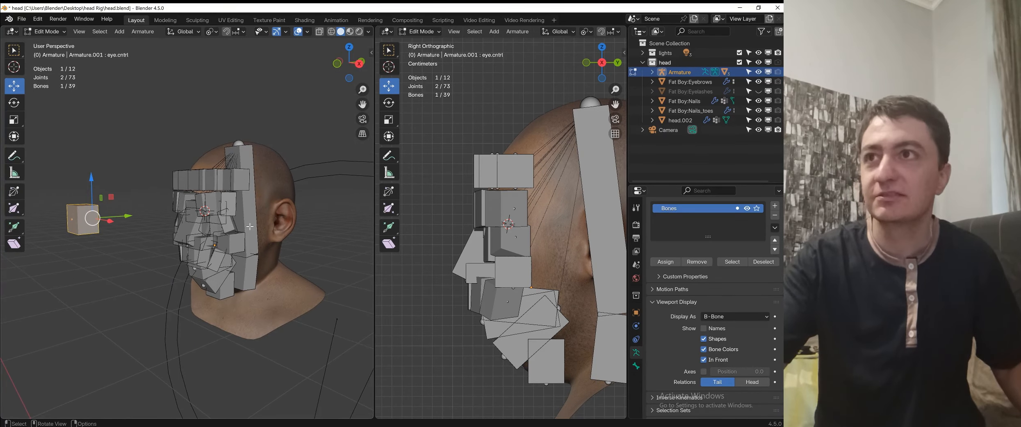
{"action": "scroll", "coordinate": [315, 264], "scroll_direction": "up", "scroll_amount": 1}
{"action": "scroll", "coordinate": [291, 260], "scroll_direction": "down", "scroll_amount": 2}
- Select all of the armature's bones and scale their B-Bone display size down to thin sticks
{"action": "left_click", "coordinate": [269, 254]}
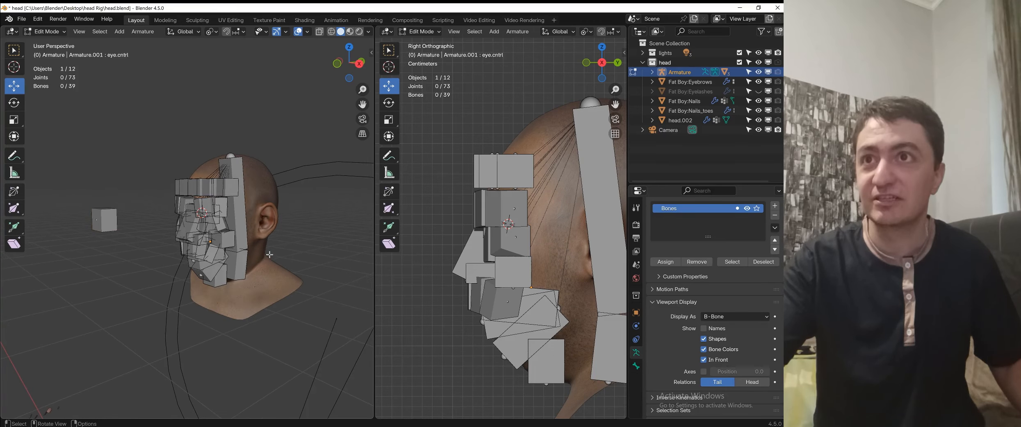
{"action": "key", "text": "a"}
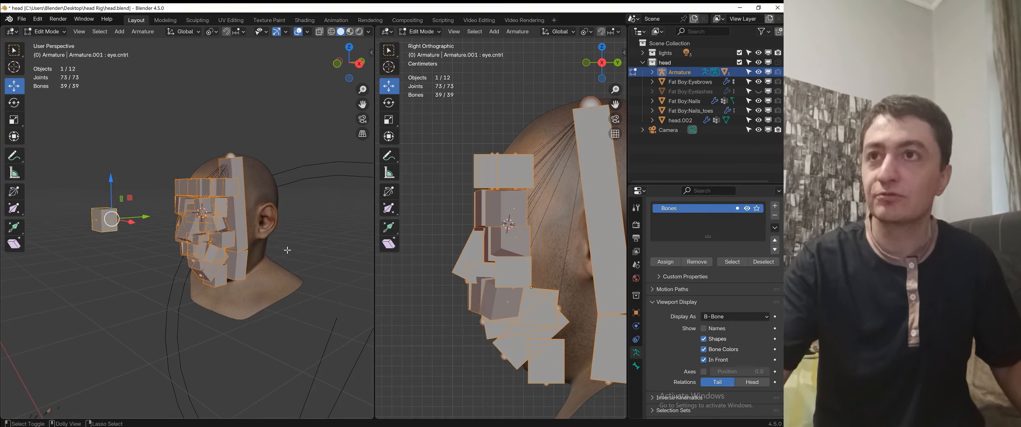
{"action": "key", "text": "ctrl+shift+s"}
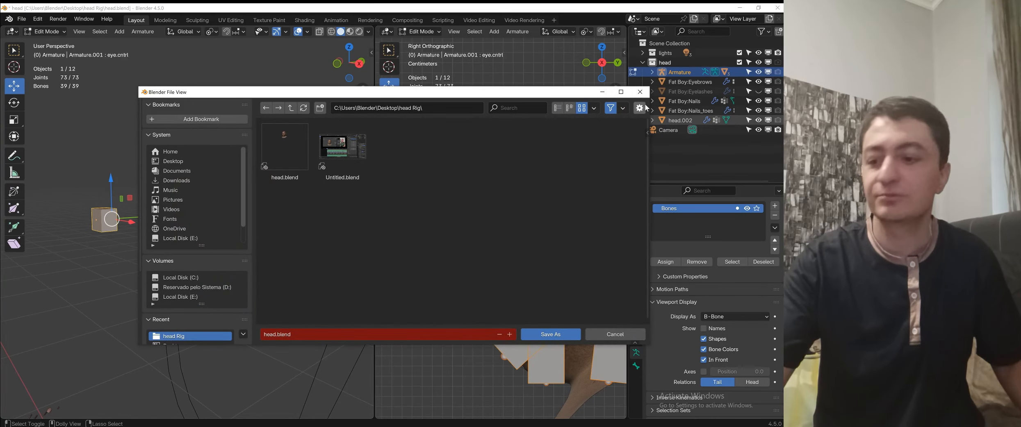
{"action": "left_click", "coordinate": [640, 92]}
{"action": "key", "text": "ctrl+alt+s"}
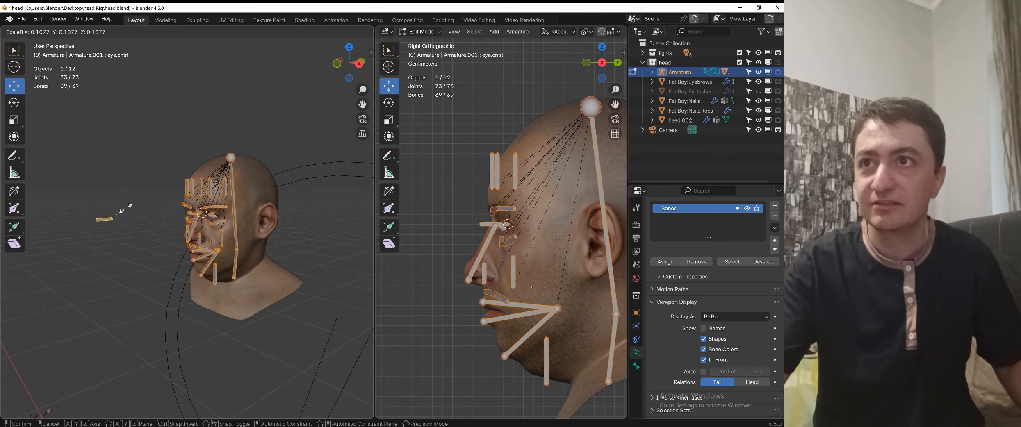
{"action": "left_click", "coordinate": [110, 218]}
{"action": "middle_click_drag", "start_coordinate": [111, 218], "coordinate": [321, 225]}
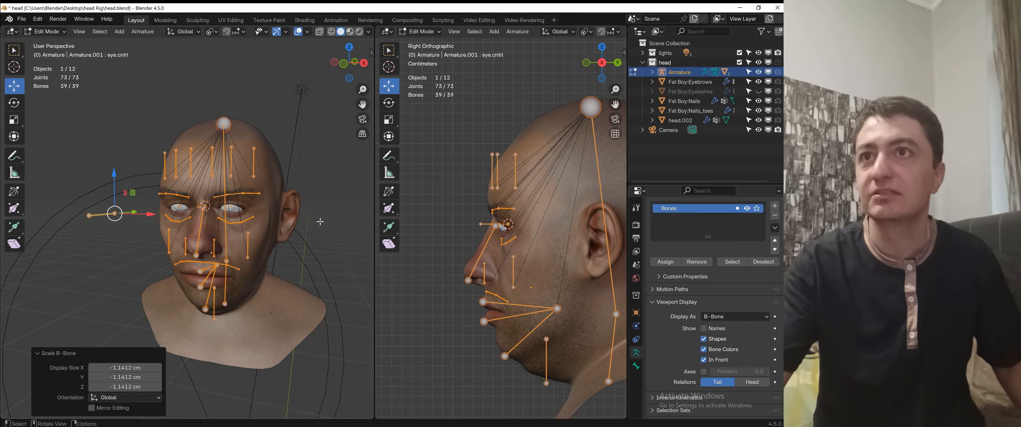
- Examine the thinned bones across the face and around the eyes from several angles and distances
{"action": "scroll", "coordinate": [320, 240], "scroll_direction": "up", "scroll_amount": 3}
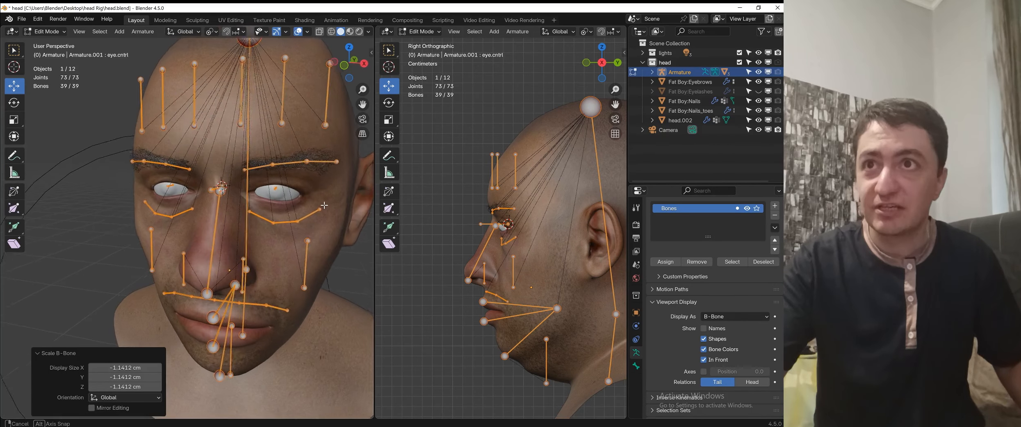
{"action": "middle_click_drag", "start_coordinate": [317, 199], "coordinate": [331, 186]}
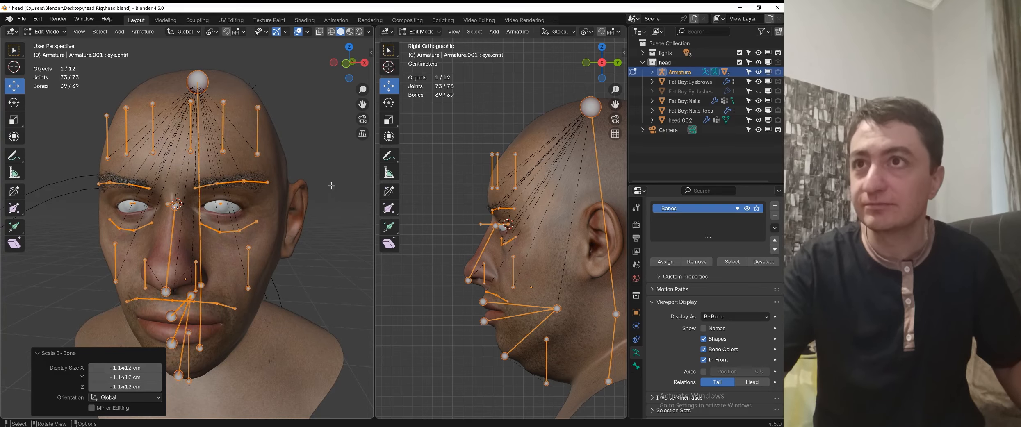
{"action": "middle_click_drag", "start_coordinate": [280, 222], "coordinate": [286, 222]}
{"action": "scroll", "coordinate": [280, 217], "scroll_direction": "up", "scroll_amount": 2}
{"action": "scroll", "coordinate": [287, 238], "scroll_direction": "down", "scroll_amount": 4}
{"action": "left_click", "coordinate": [292, 248]}
{"action": "scroll", "coordinate": [256, 201], "scroll_direction": "up", "scroll_amount": 5}
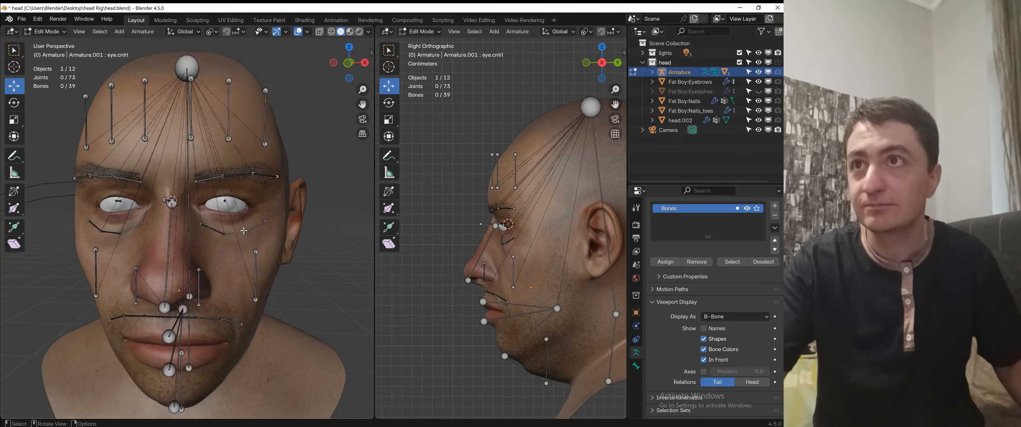
{"action": "middle_click_drag", "start_coordinate": [256, 198], "coordinate": [220, 206]}
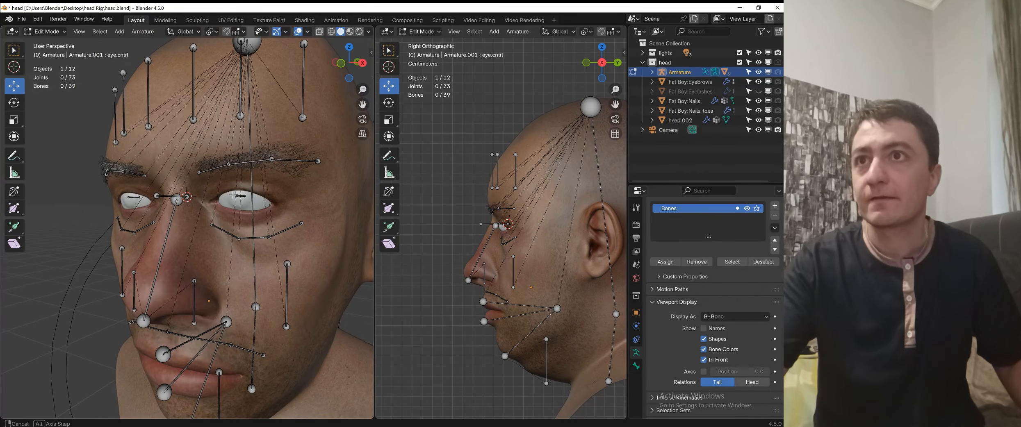
{"action": "scroll", "coordinate": [221, 206], "scroll_direction": "down", "scroll_amount": 3}
{"action": "scroll", "coordinate": [220, 206], "scroll_direction": "up", "scroll_amount": 8}
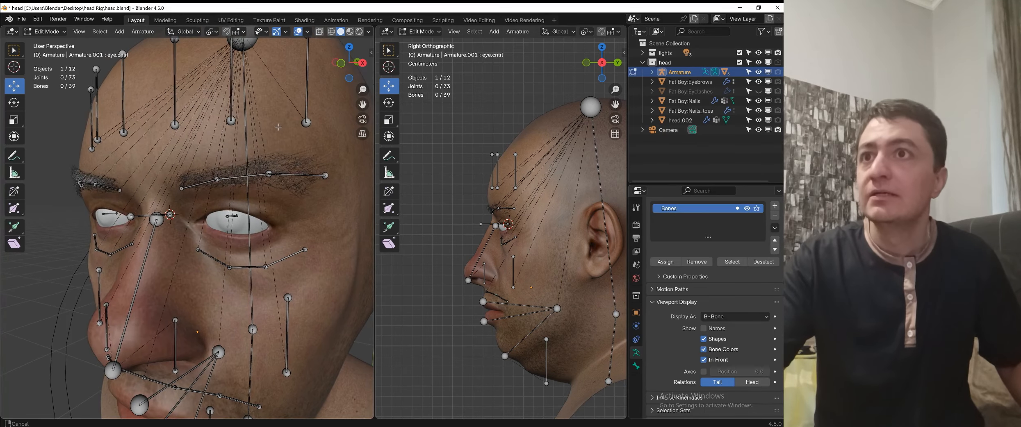
{"action": "scroll", "coordinate": [204, 230], "scroll_direction": "up", "scroll_amount": 3}
{"action": "scroll", "coordinate": [198, 218], "scroll_direction": "down", "scroll_amount": 3}
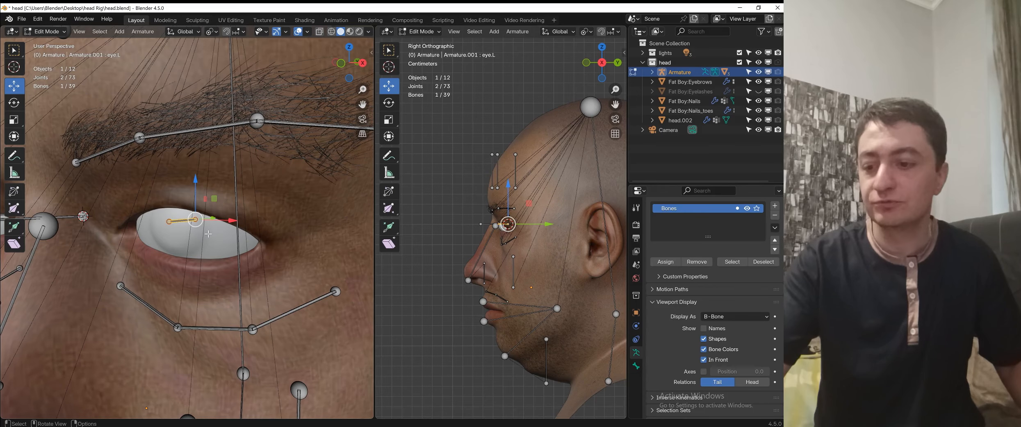
- Duplicate eye.L in place and enlarge the copy's B-Bone display size about 3.5 times
{"action": "scroll", "coordinate": [208, 234], "scroll_direction": "down", "scroll_amount": 3}
{"action": "key", "text": "shift+d"}
{"action": "right_click", "coordinate": [227, 226]}
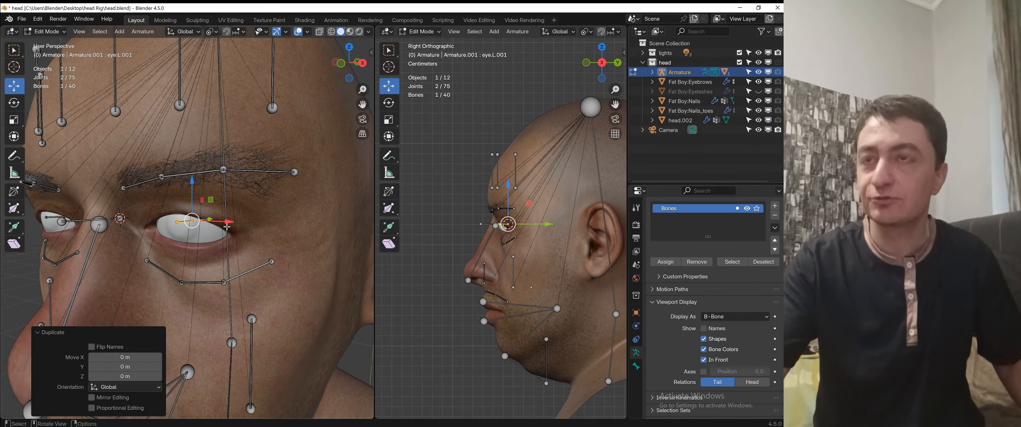
{"action": "key", "text": "ctrl+alt+s"}
{"action": "left_click", "coordinate": [120, 219]}
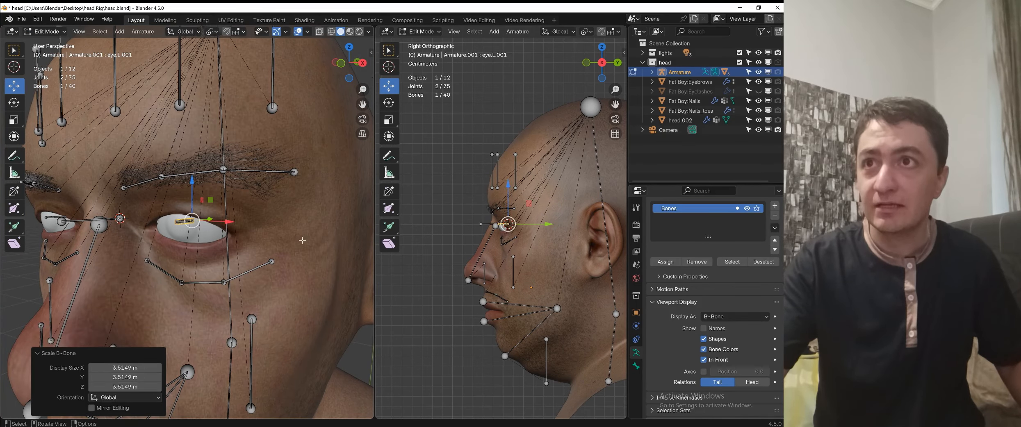
{"action": "scroll", "coordinate": [119, 218], "scroll_direction": "up", "scroll_amount": 2}
{"action": "key", "text": "s"}
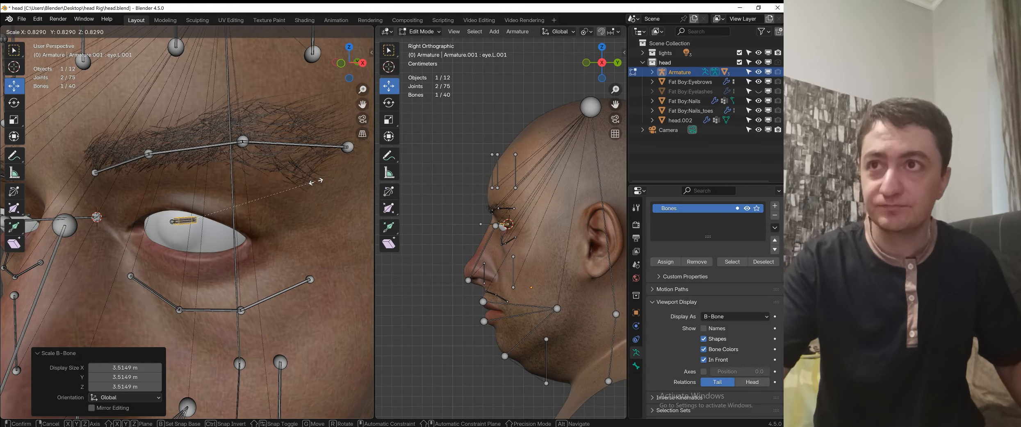
{"action": "right_click", "coordinate": [318, 180]}
{"action": "scroll", "coordinate": [273, 213], "scroll_direction": "up", "scroll_amount": 2}
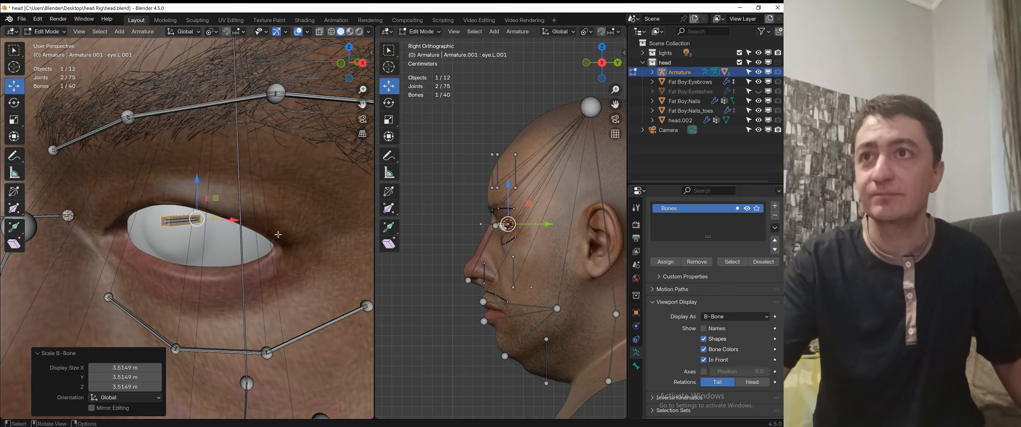
{"action": "left_click", "coordinate": [227, 228]}
{"action": "key", "text": "ctrl+z"}
- Rename the duplicated eye.L bone mch.eye.parent.L
{"action": "left_click", "coordinate": [641, 366]}
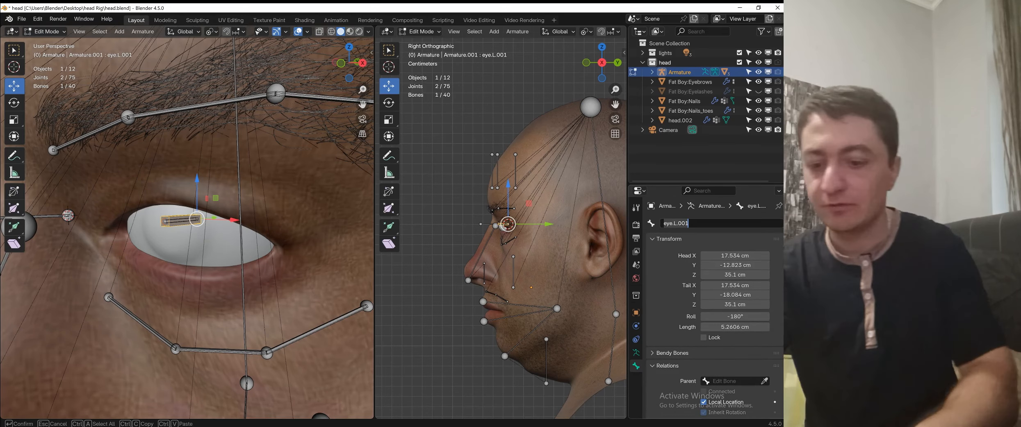
{"action": "left_click", "coordinate": [680, 222]}
{"action": "type", "text": "mch."}
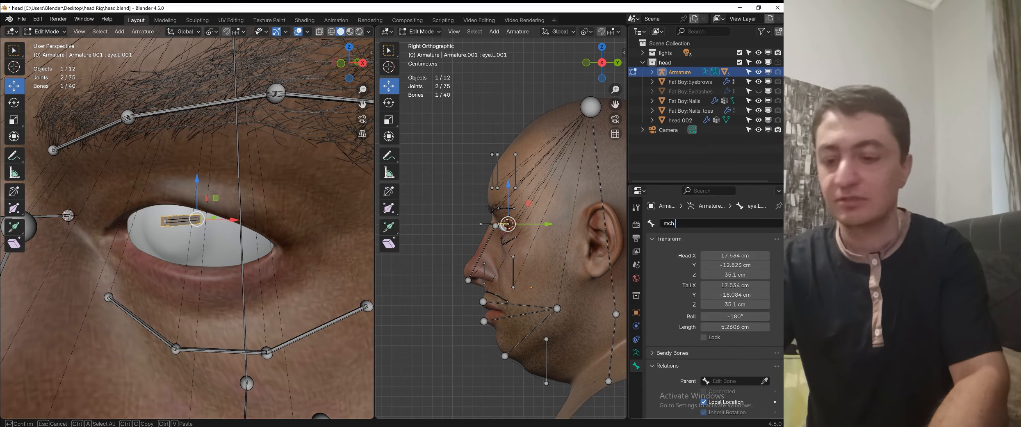
{"action": "type", "text": "eye.paren"}
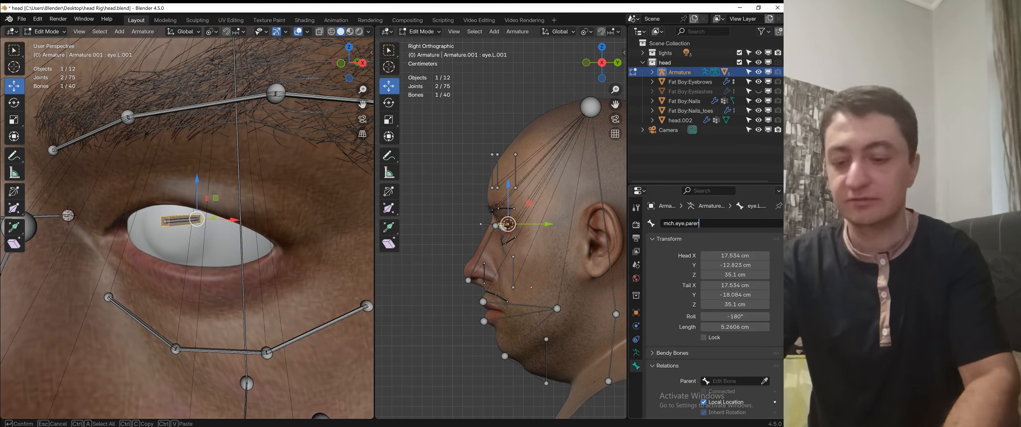
{"action": "type", "text": "t.L"}
{"action": "key", "text": "Return"}
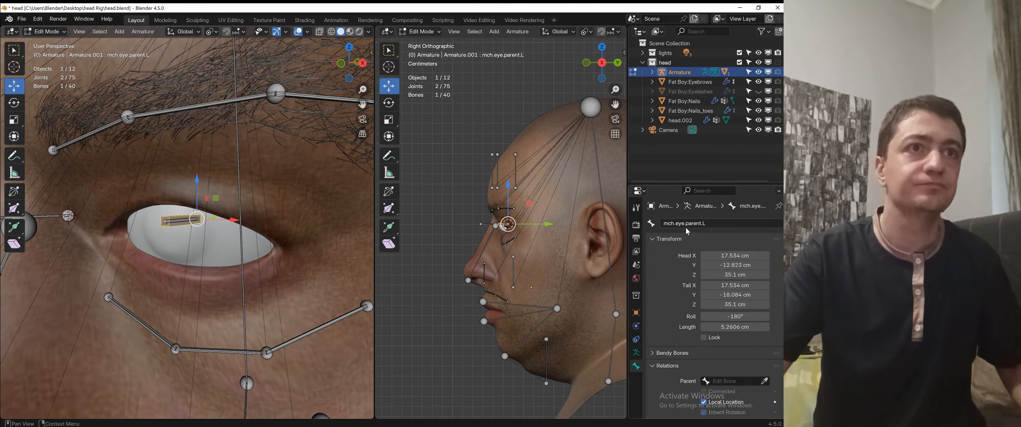
- Duplicate eye.R in place and enlarge the copy's B-Bone display size about 3 times
{"action": "scroll", "coordinate": [158, 205], "scroll_direction": "down", "scroll_amount": 4}
{"action": "middle_click_drag", "start_coordinate": [159, 205], "coordinate": [308, 217], "text": "shift"}
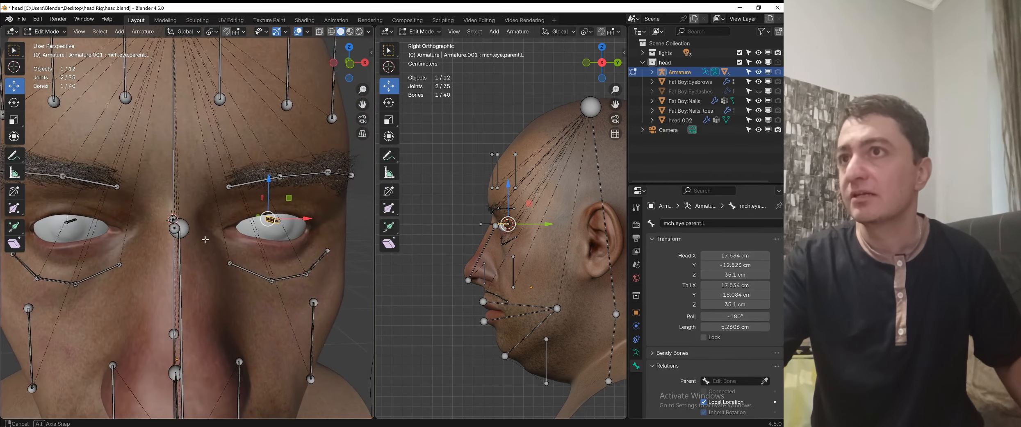
{"action": "middle_click_drag", "start_coordinate": [76, 230], "coordinate": [129, 241], "text": "shift"}
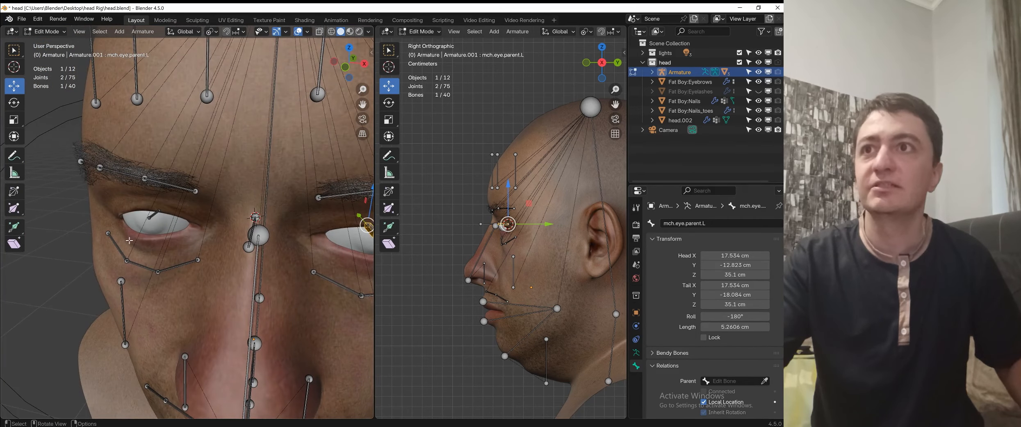
{"action": "left_click", "coordinate": [152, 214]}
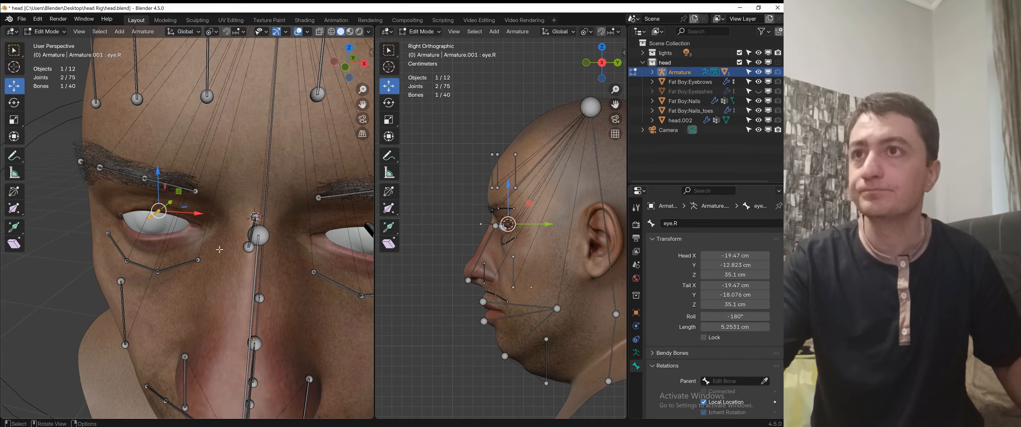
{"action": "key", "text": "shift+d"}
{"action": "right_click", "coordinate": [224, 234]}
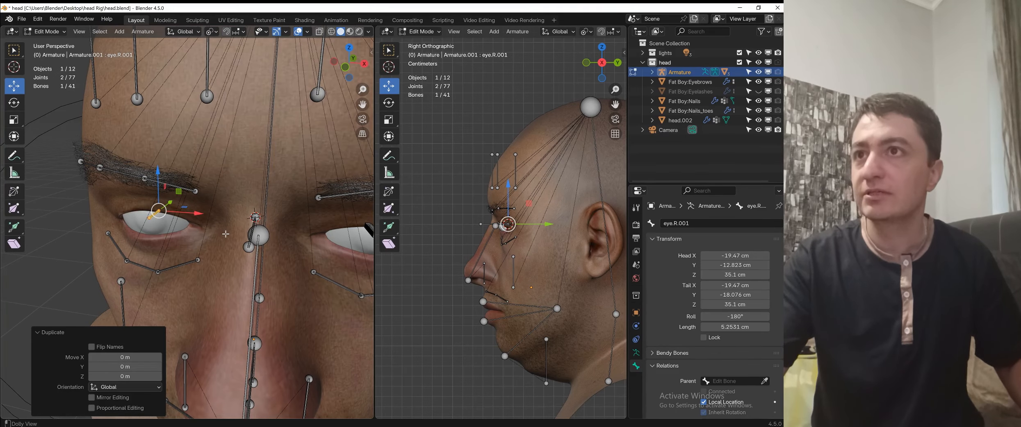
{"action": "key", "text": "ctrl+alt+s"}
{"action": "left_click", "coordinate": [367, 237]}
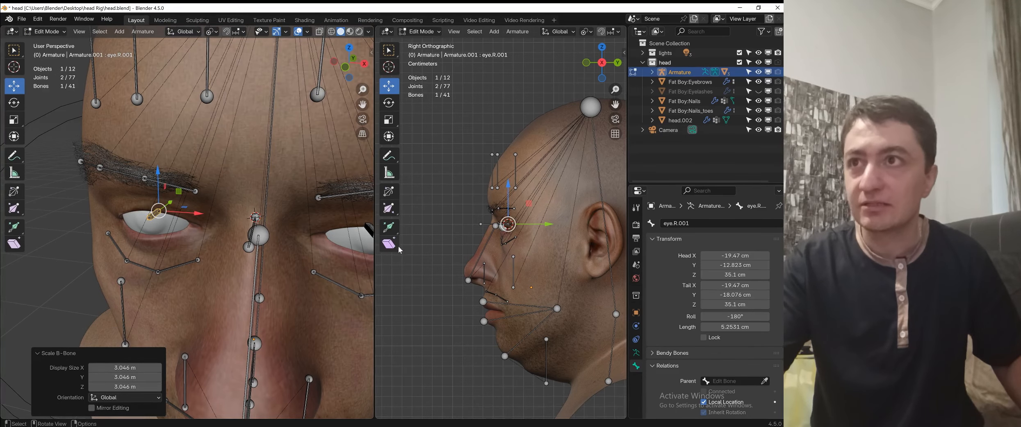
- Rename the duplicated eye.R bone mch.eye.parent.R
{"action": "middle_click_drag", "start_coordinate": [315, 229], "coordinate": [402, 206]}
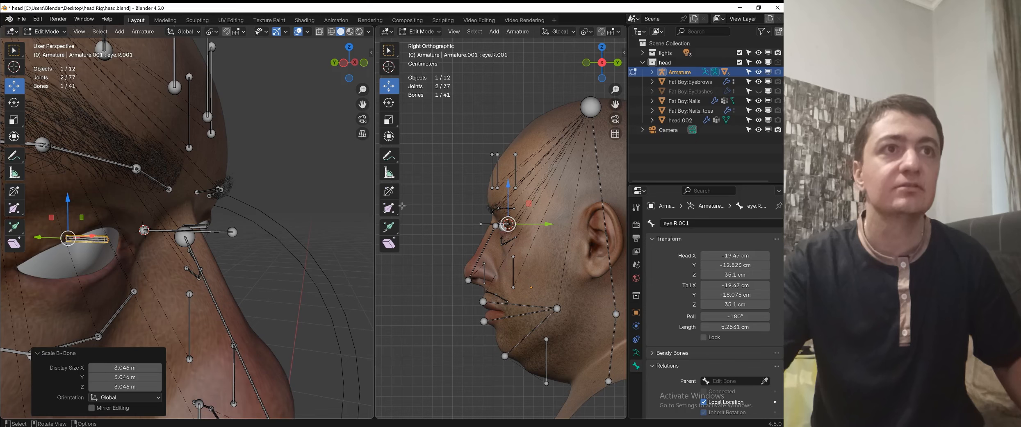
{"action": "left_click", "coordinate": [697, 223]}
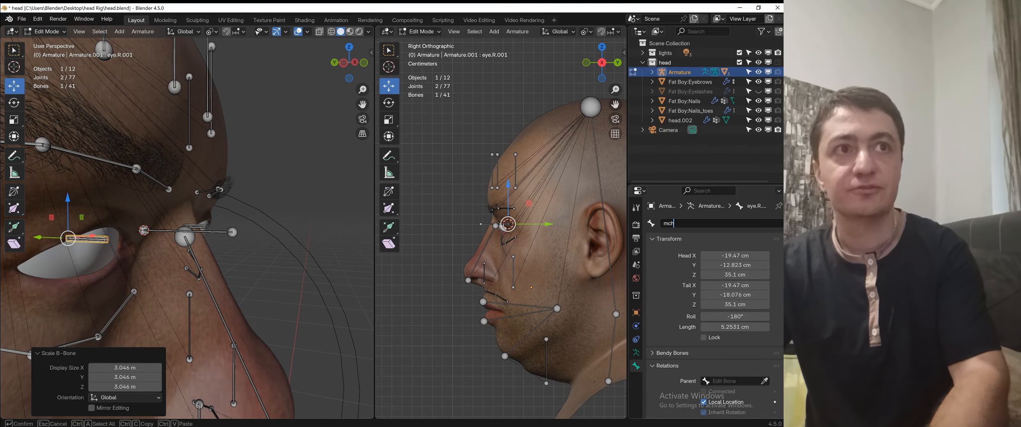
{"action": "type", "text": "eye.pare"}
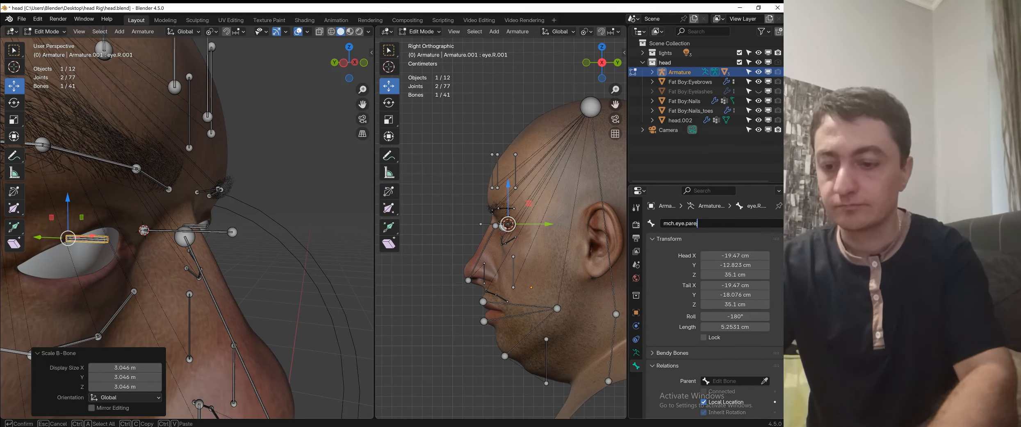
{"action": "type", "text": "nt.R"}
{"action": "key", "text": "Return"}
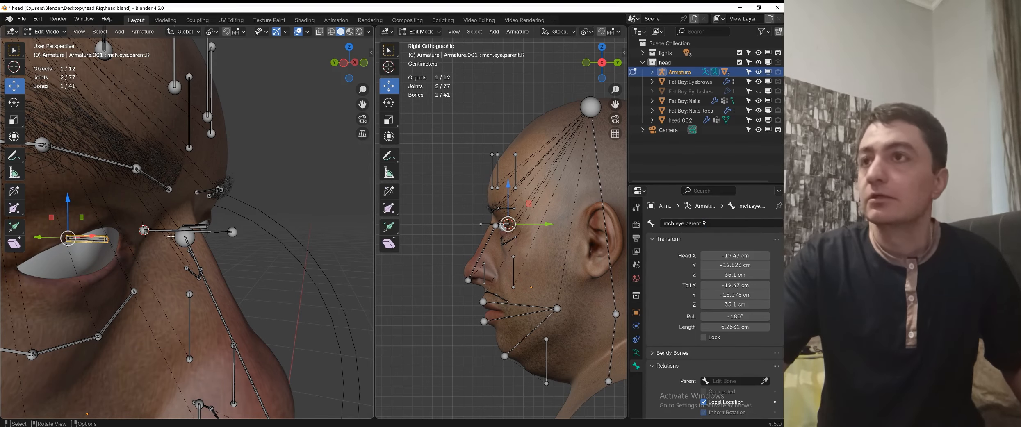
- Parent the eye.L bone to mch.eye.parent.L with Keep Offset
{"action": "middle_click_drag", "start_coordinate": [177, 242], "coordinate": [108, 240]}
{"action": "scroll", "coordinate": [255, 218], "scroll_direction": "down", "scroll_amount": 3}
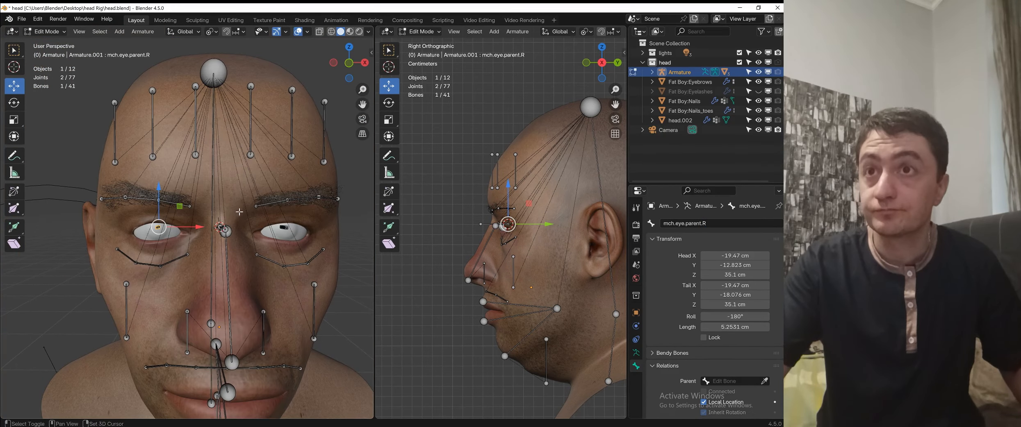
{"action": "scroll", "coordinate": [250, 206], "scroll_direction": "down", "scroll_amount": 1}
{"action": "mouse_move", "coordinate": [255, 217]}
{"action": "middle_mouse_down", "text": "shift"}
{"action": "mouse_move", "coordinate": [249, 206]}
{"action": "mouse_move", "coordinate": [239, 219]}
{"action": "middle_mouse_up", "text": "shift"}
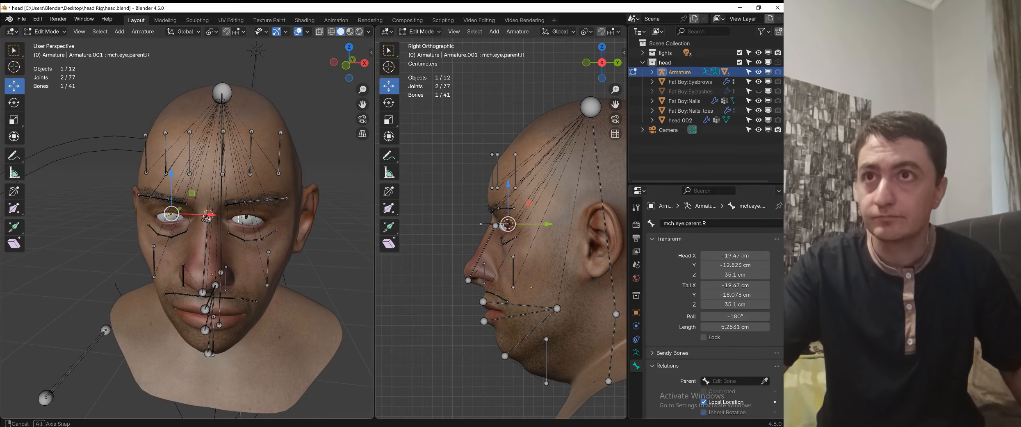
{"action": "scroll", "coordinate": [239, 219], "scroll_direction": "up", "scroll_amount": 7}
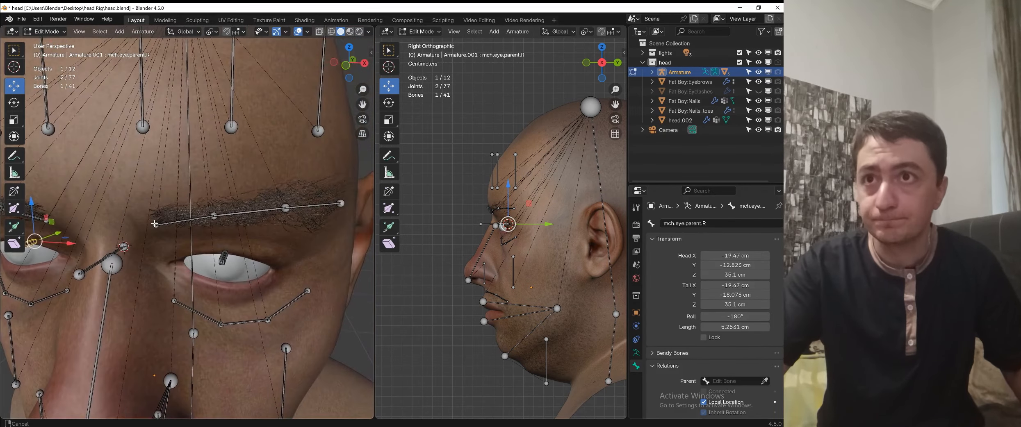
{"action": "middle_click_drag", "start_coordinate": [220, 235], "coordinate": [242, 266]}
{"action": "left_click", "coordinate": [262, 267]}
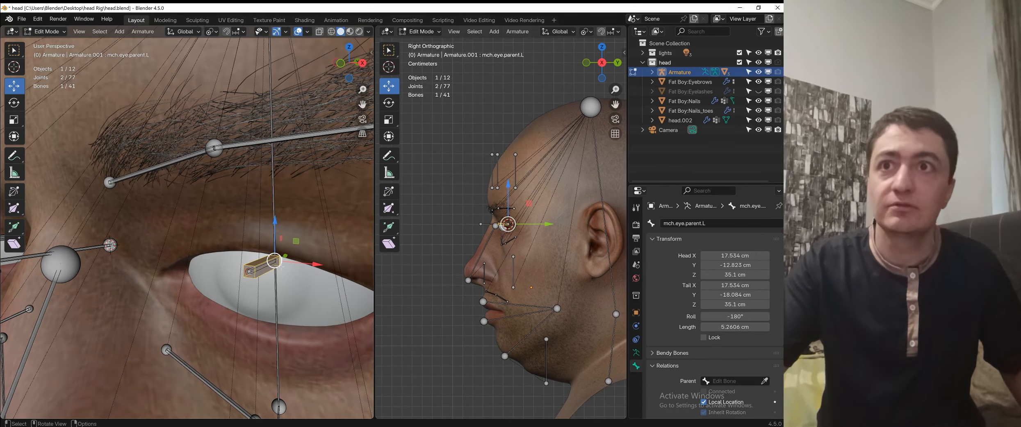
{"action": "left_click", "coordinate": [259, 268]}
{"action": "key", "text": "g"}
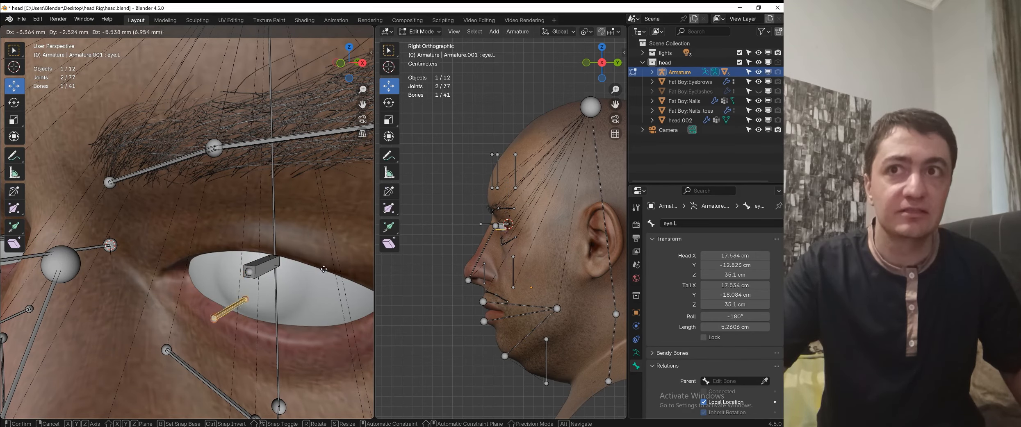
{"action": "key", "text": "Escape"}
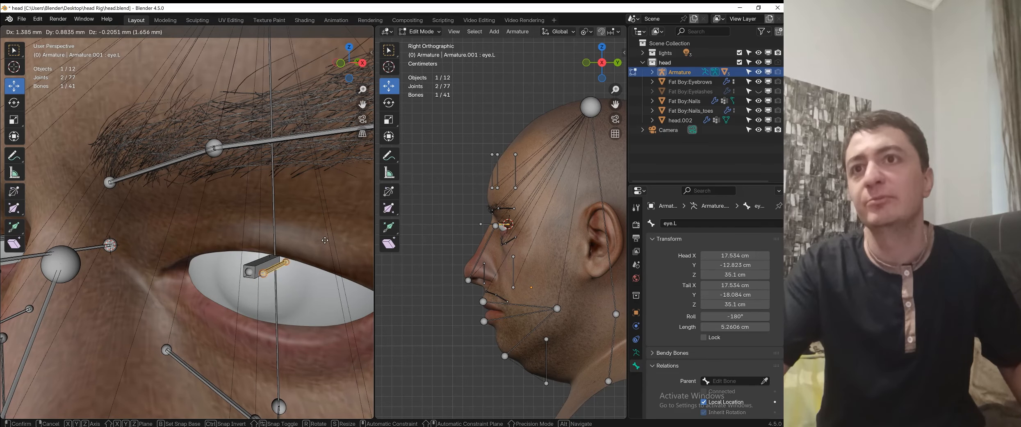
{"action": "left_click", "coordinate": [272, 259], "text": "shift"}
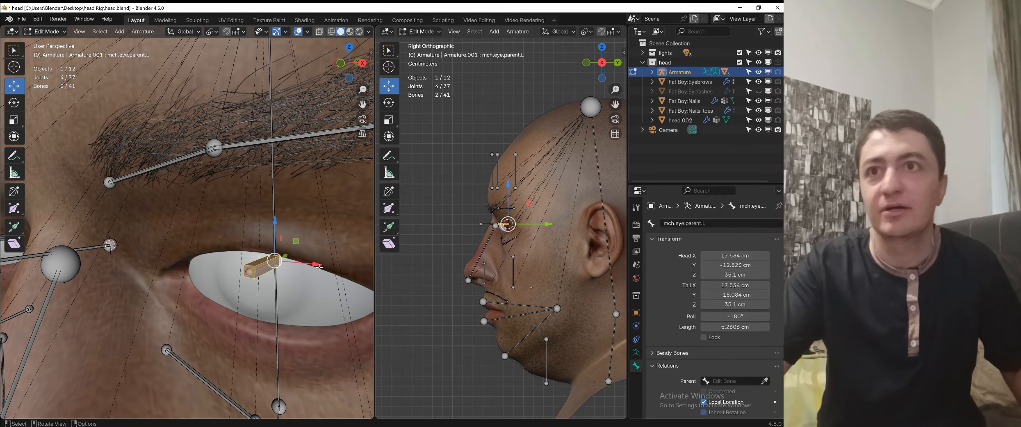
{"action": "right_click", "coordinate": [285, 286]}
{"action": "mouse_move", "coordinate": [253, 375]}
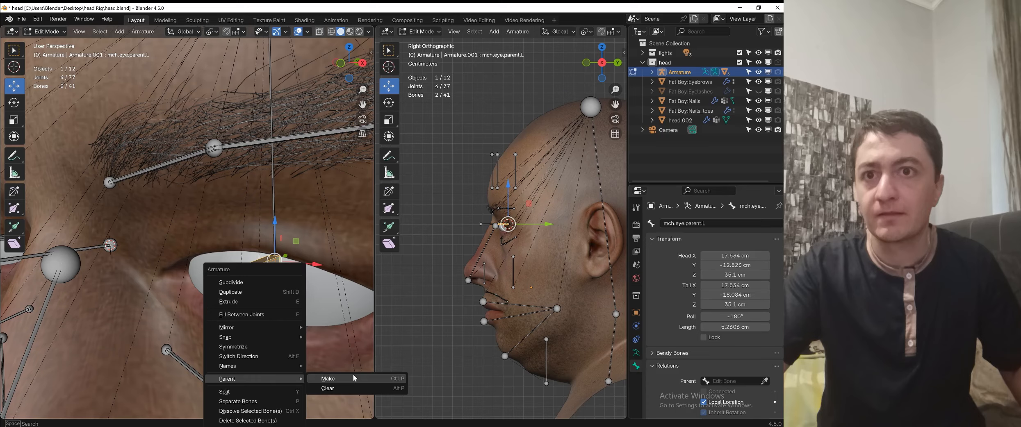
{"action": "left_click", "coordinate": [353, 374]}
{"action": "left_click", "coordinate": [351, 376]}
- Parent the eye.R bone to mch.eye.parent.R with Keep Offset
{"action": "scroll", "coordinate": [187, 230], "scroll_direction": "down", "scroll_amount": 3}
{"action": "middle_click_drag", "start_coordinate": [103, 226], "coordinate": [201, 242], "text": "shift"}
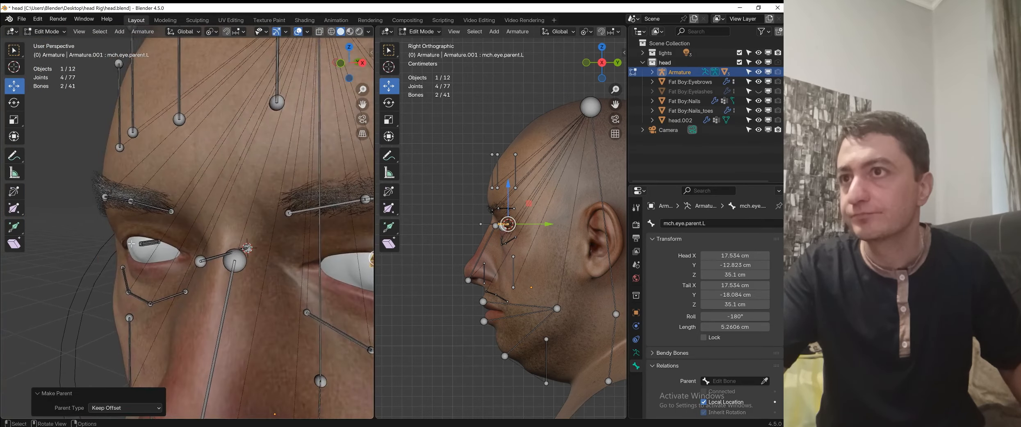
{"action": "middle_click_drag", "start_coordinate": [125, 240], "coordinate": [236, 258]}
{"action": "scroll", "coordinate": [217, 248], "scroll_direction": "up", "scroll_amount": 3}
{"action": "left_click", "coordinate": [184, 283]}
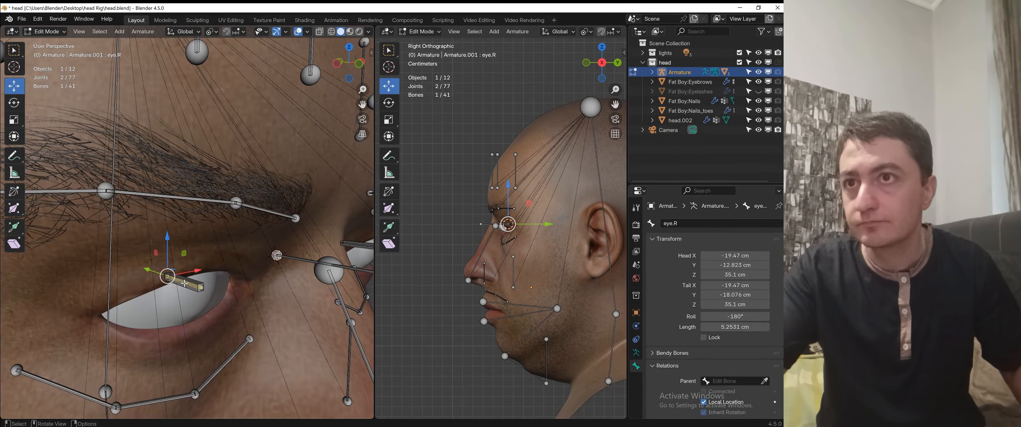
{"action": "left_click", "coordinate": [192, 280], "text": "shift"}
{"action": "right_click", "coordinate": [214, 272]}
{"action": "mouse_move", "coordinate": [221, 274]}
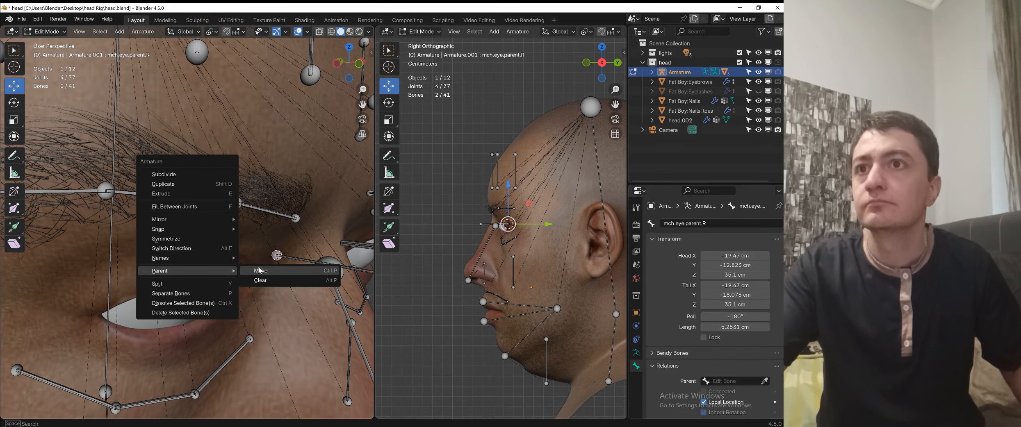
{"action": "left_click", "coordinate": [257, 270]}
{"action": "left_click", "coordinate": [258, 271]}
- Parent both mch.eye.parent.R and mch.eye.parent.L to the def.head bone with Keep Offset
{"action": "scroll", "coordinate": [195, 228], "scroll_direction": "down", "scroll_amount": 4}
{"action": "scroll", "coordinate": [196, 234], "scroll_direction": "up", "scroll_amount": 2}
{"action": "left_click", "coordinate": [201, 262]}
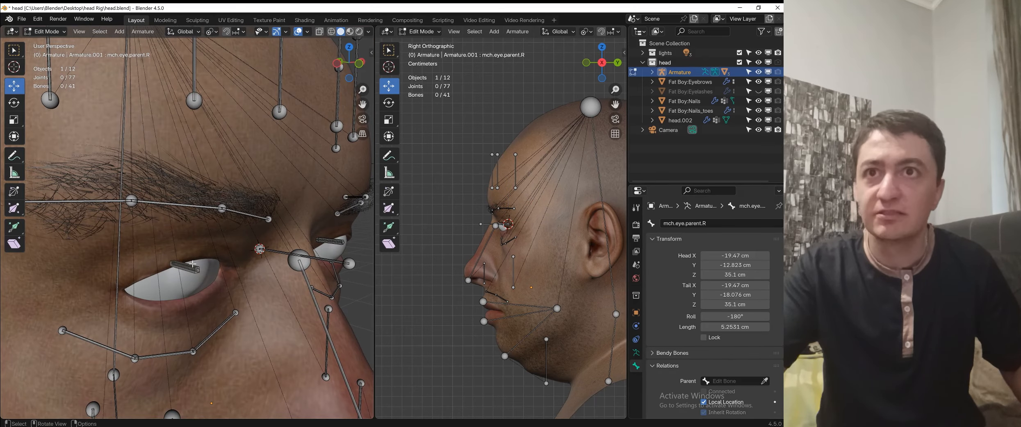
{"action": "left_click", "coordinate": [193, 264]}
{"action": "scroll", "coordinate": [193, 264], "scroll_direction": "down", "scroll_amount": 2}
{"action": "middle_click_drag", "start_coordinate": [192, 254], "coordinate": [94, 246]}
{"action": "middle_click_drag", "start_coordinate": [340, 232], "coordinate": [202, 229], "text": "shift"}
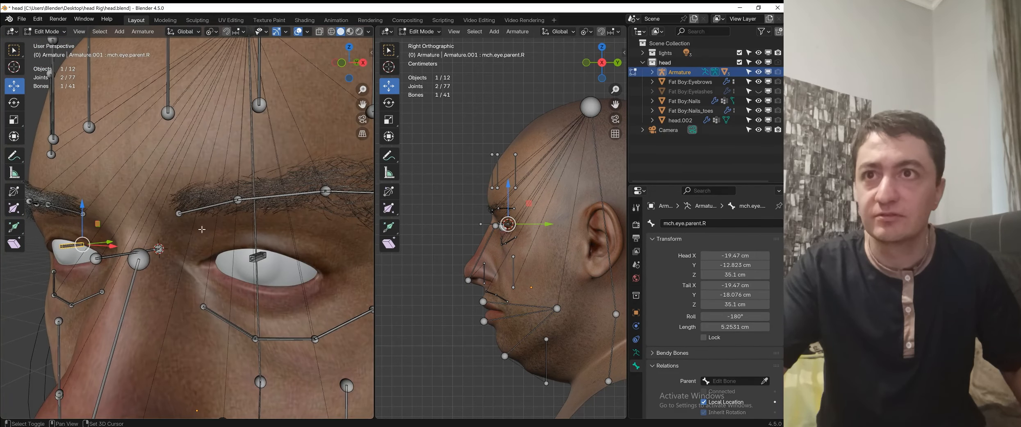
{"action": "left_click", "coordinate": [254, 256], "text": "shift"}
{"action": "scroll", "coordinate": [253, 257], "scroll_direction": "down", "scroll_amount": 4}
{"action": "middle_click_drag", "start_coordinate": [253, 256], "coordinate": [243, 237]}
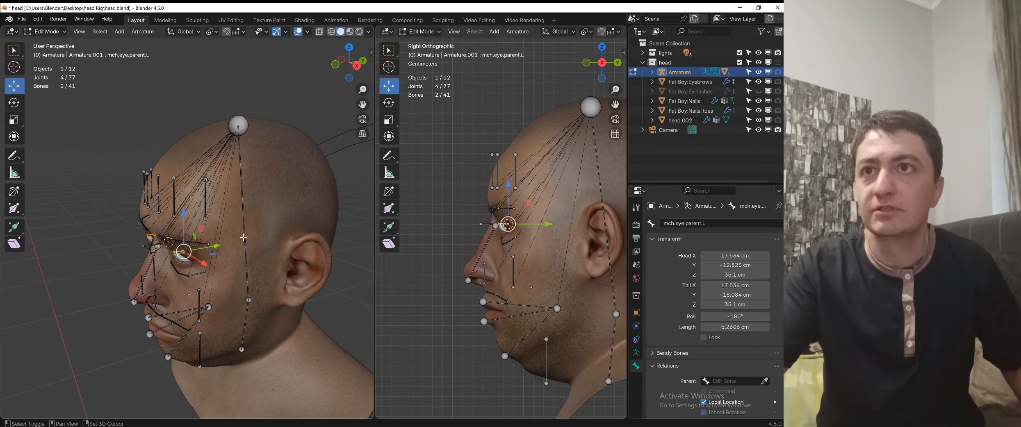
{"action": "left_click", "coordinate": [240, 219], "text": "shift"}
{"action": "right_click", "coordinate": [270, 200]}
{"action": "mouse_move", "coordinate": [270, 200]}
{"action": "left_click", "coordinate": [311, 199]}
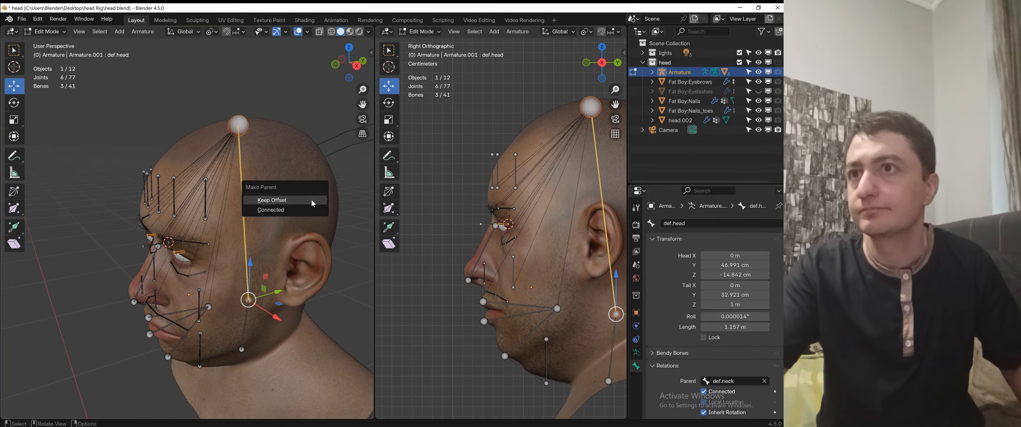
{"action": "left_click", "coordinate": [311, 199]}
- Parent the middle.eye bone between the eyes to def.head with Keep Offset
{"action": "middle_click_drag", "start_coordinate": [104, 276], "coordinate": [189, 228]}
{"action": "scroll", "coordinate": [197, 222], "scroll_direction": "down", "scroll_amount": 2}
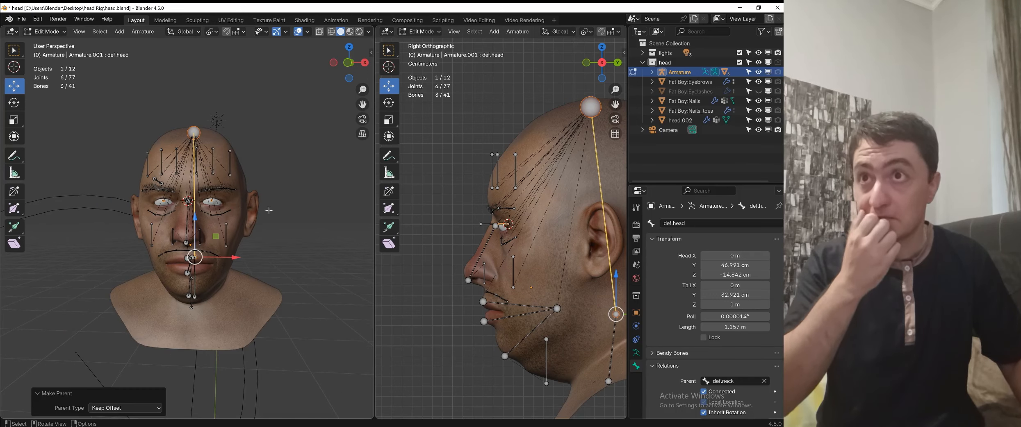
{"action": "middle_click_drag", "start_coordinate": [274, 223], "coordinate": [243, 215]}
{"action": "scroll", "coordinate": [249, 204], "scroll_direction": "up", "scroll_amount": 3}
{"action": "left_click", "coordinate": [178, 205]}
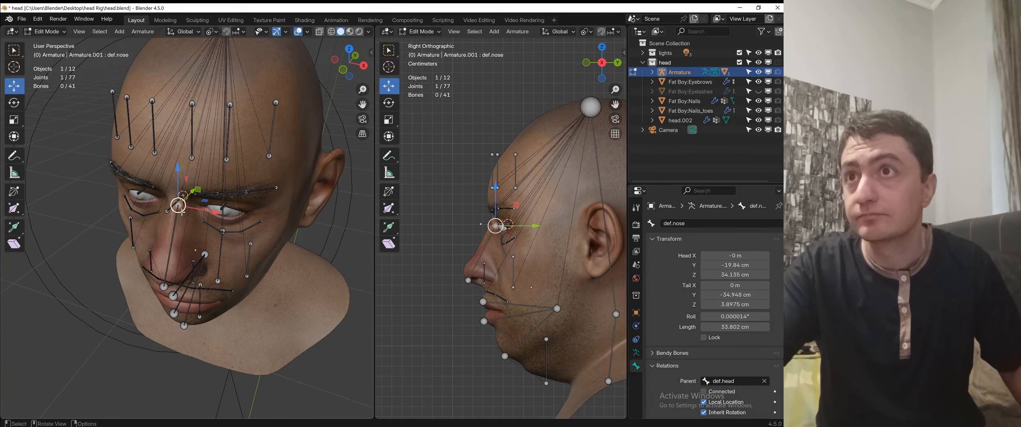
{"action": "left_click", "coordinate": [170, 205]}
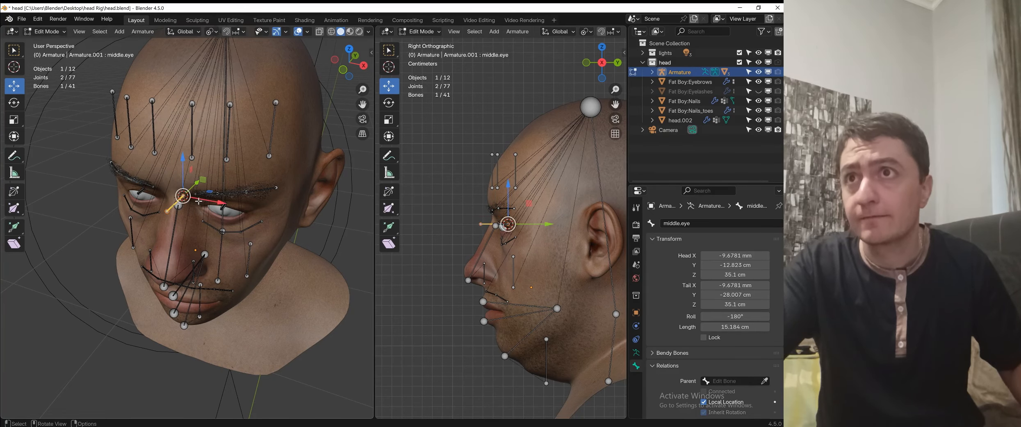
{"action": "middle_click_drag", "start_coordinate": [172, 207], "coordinate": [246, 203]}
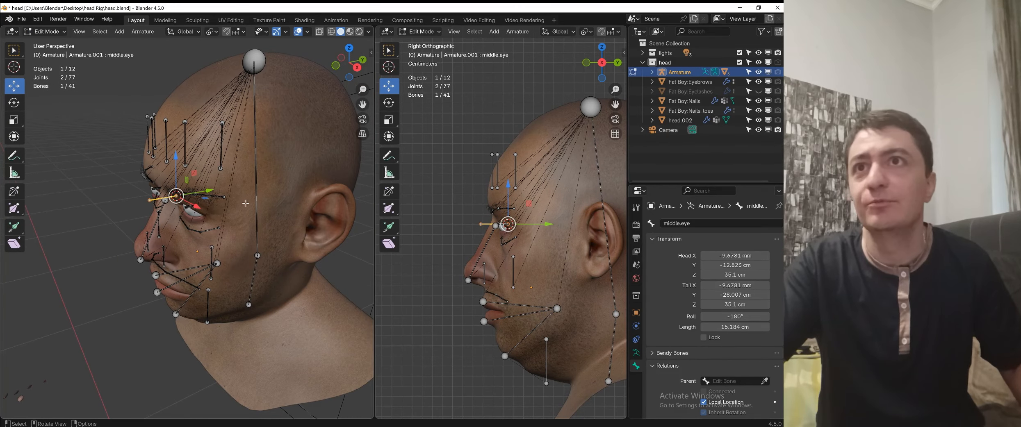
{"action": "left_click", "coordinate": [253, 150], "text": "shift"}
{"action": "right_click", "coordinate": [295, 151]}
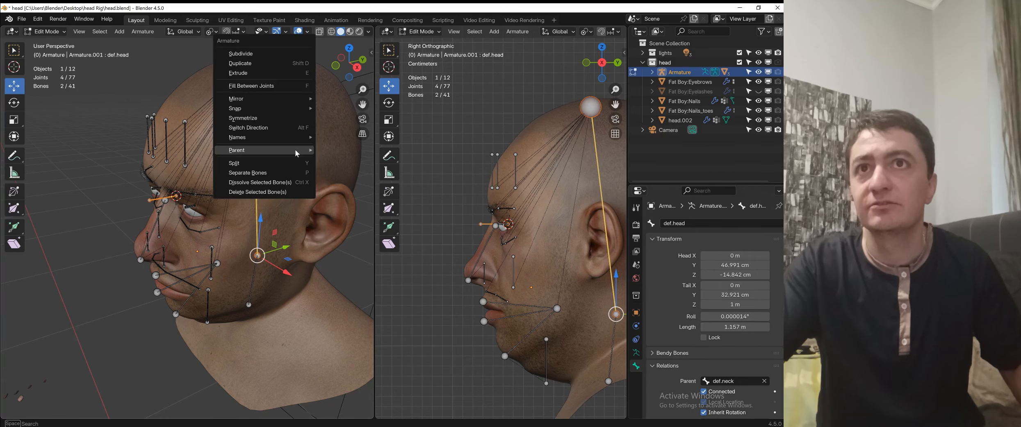
{"action": "mouse_move", "coordinate": [296, 152]}
{"action": "left_click", "coordinate": [337, 150]}
{"action": "left_click", "coordinate": [341, 148]}
- Switch the armature from Edit Mode to Pose Mode
{"action": "scroll", "coordinate": [173, 212], "scroll_direction": "up", "scroll_amount": 1}
{"action": "middle_click_drag", "start_coordinate": [173, 212], "coordinate": [228, 196]}
{"action": "key", "text": "ctrl+Tab"}
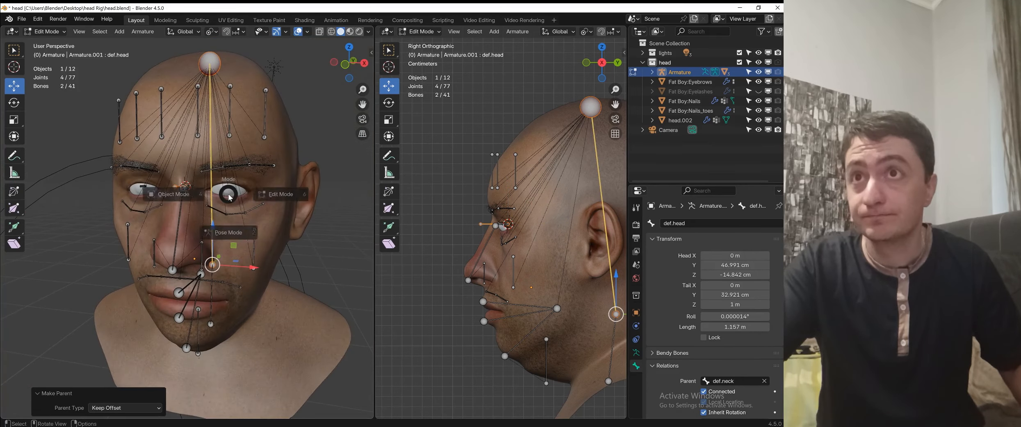
{"action": "left_click", "coordinate": [230, 231]}
{"action": "middle_click_drag", "start_coordinate": [232, 228], "coordinate": [222, 248]}
{"action": "scroll", "coordinate": [222, 248], "scroll_direction": "down", "scroll_amount": 1}
{"action": "scroll", "coordinate": [211, 270], "scroll_direction": "up", "scroll_amount": 6}
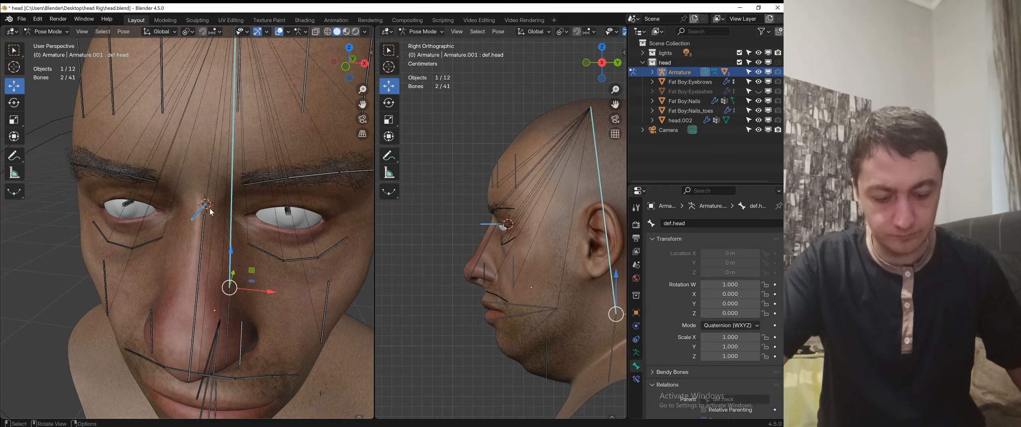
{"action": "scroll", "coordinate": [204, 213], "scroll_direction": "down", "scroll_amount": 3}
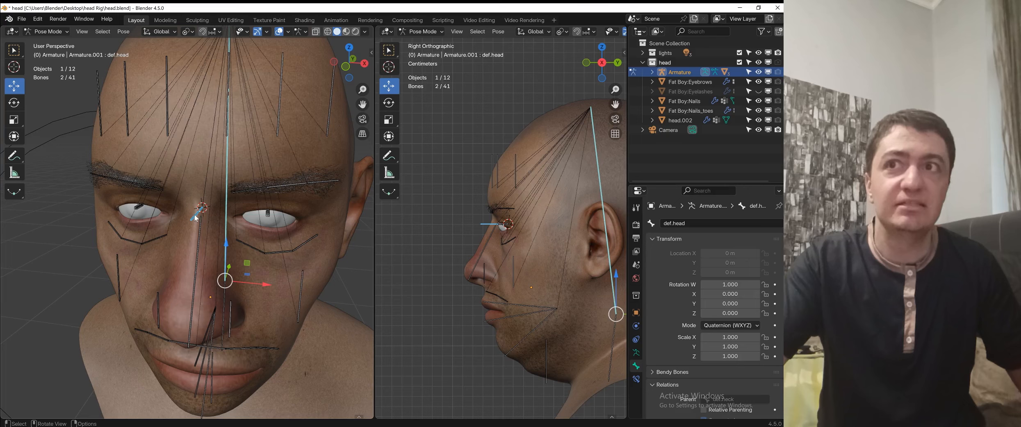
- Add a Copy Rotation constraint to mch.eye.parent.L with middle.eye as its target
{"action": "left_click", "coordinate": [198, 219]}
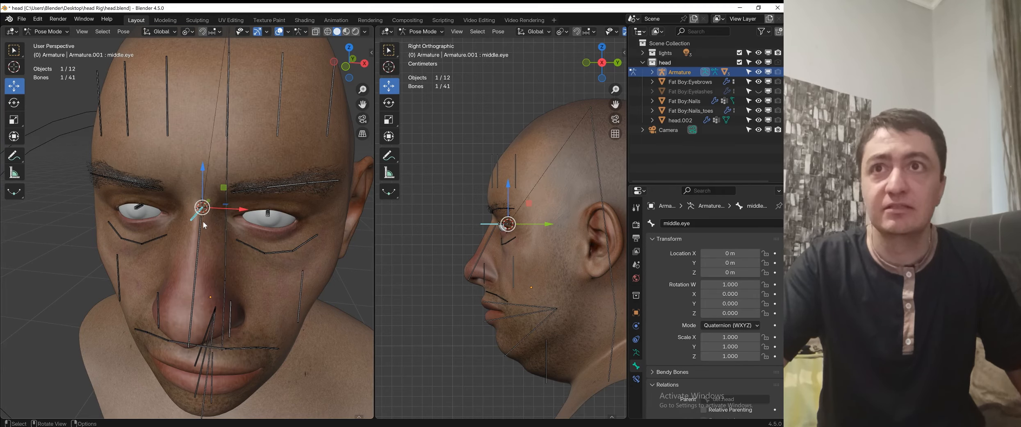
{"action": "scroll", "coordinate": [203, 221], "scroll_direction": "up", "scroll_amount": 3}
{"action": "middle_click_drag", "start_coordinate": [292, 181], "coordinate": [225, 190], "text": "shift"}
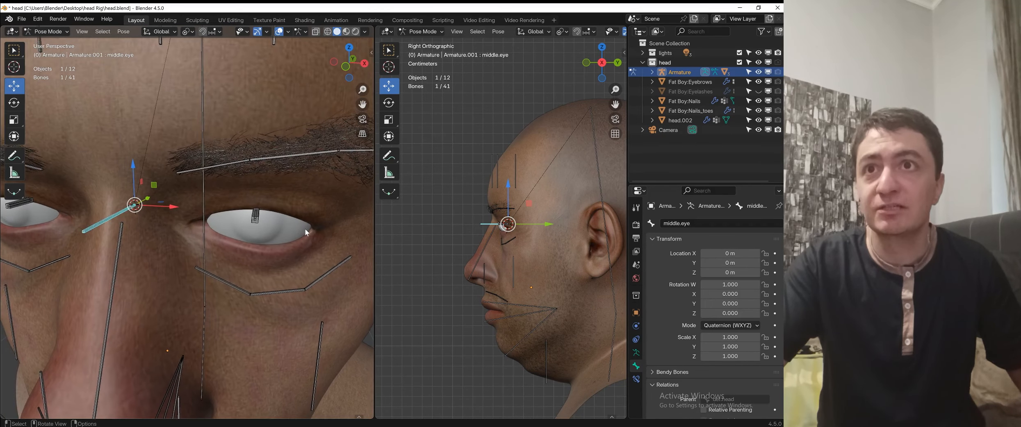
{"action": "scroll", "coordinate": [305, 228], "scroll_direction": "up", "scroll_amount": 1}
{"action": "scroll", "coordinate": [283, 219], "scroll_direction": "down", "scroll_amount": 1}
{"action": "left_click", "coordinate": [259, 218], "text": "shift"}
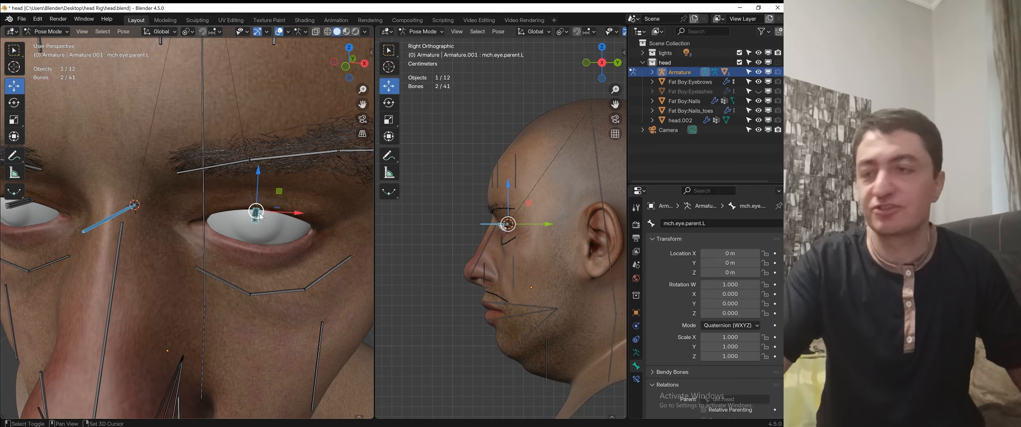
{"action": "key", "text": "shift+ctrl+c"}
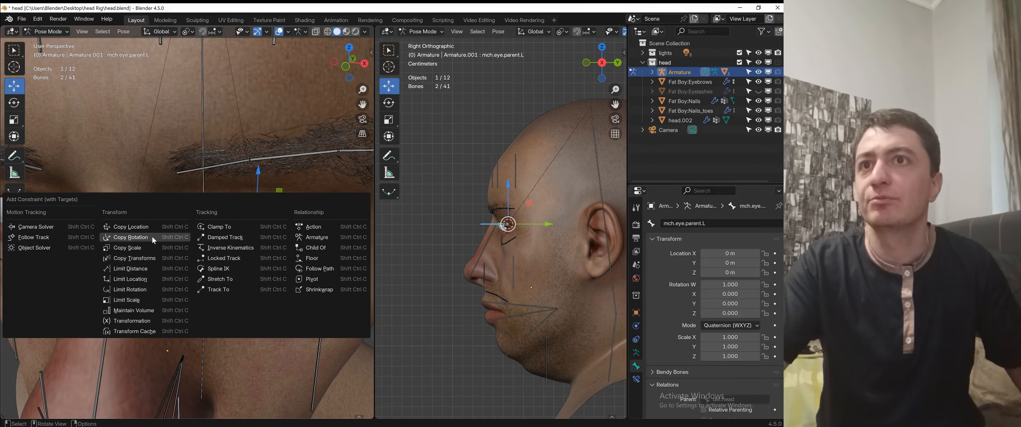
{"action": "left_click", "coordinate": [152, 236]}
{"action": "key", "text": "shift+ctrl+c"}
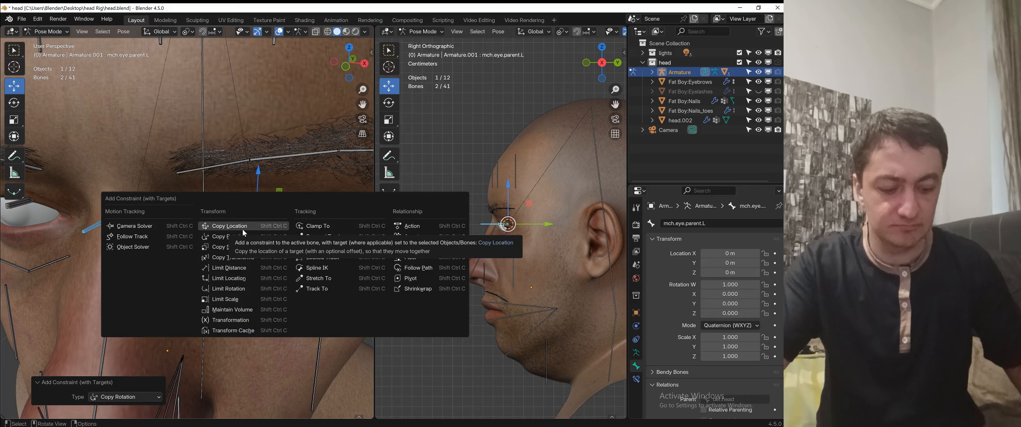
- Add a Copy Rotation constraint to mch.eye.parent.R with middle.eye as its target
{"action": "scroll", "coordinate": [104, 157], "scroll_direction": "down", "scroll_amount": 4}
{"action": "middle_click_drag", "start_coordinate": [144, 192], "coordinate": [190, 210], "text": "shift"}
{"action": "left_click", "coordinate": [183, 237]}
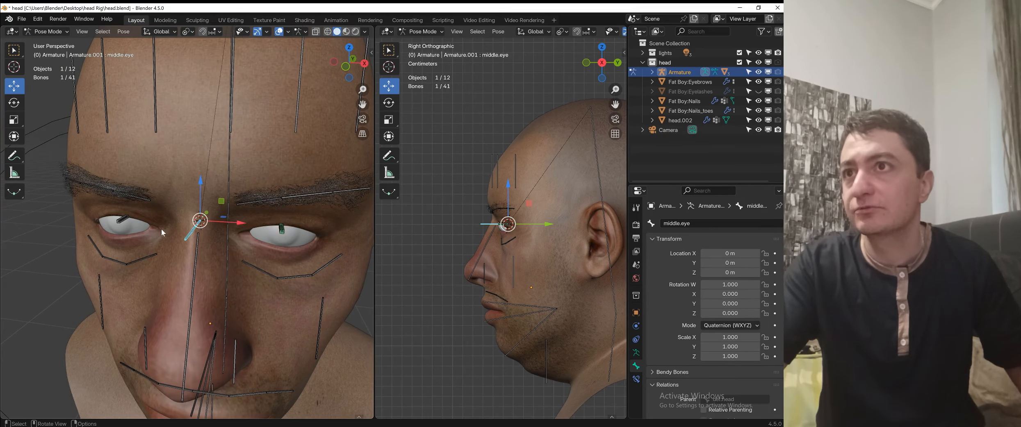
{"action": "left_click", "coordinate": [125, 225], "text": "shift"}
{"action": "middle_click_drag", "start_coordinate": [172, 180], "coordinate": [178, 205]}
{"action": "key", "text": "shift+ctrl+c"}
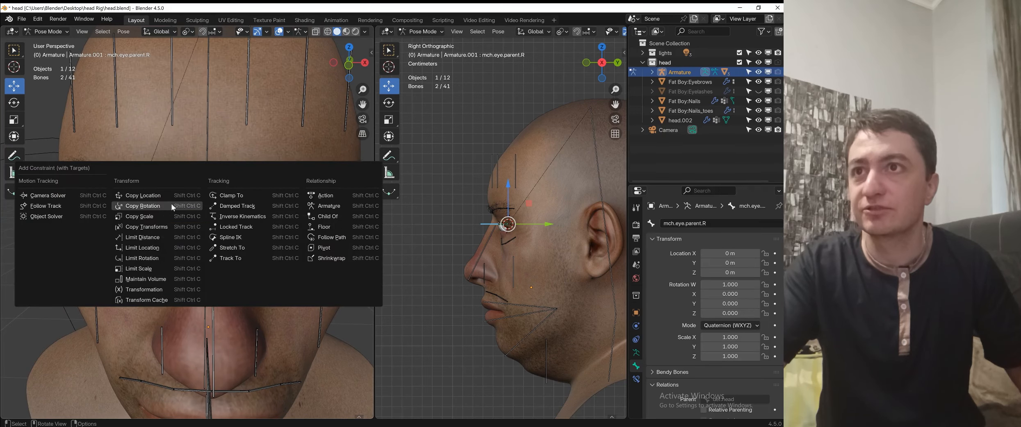
{"action": "left_click", "coordinate": [171, 204]}
- Add a Damped Track constraint to middle.eye with the eye.cntrl bone as its target
{"action": "scroll", "coordinate": [185, 213], "scroll_direction": "down", "scroll_amount": 3}
{"action": "scroll", "coordinate": [228, 226], "scroll_direction": "down", "scroll_amount": 3}
{"action": "left_click", "coordinate": [257, 230]}
{"action": "middle_click_drag", "start_coordinate": [257, 229], "coordinate": [223, 237]}
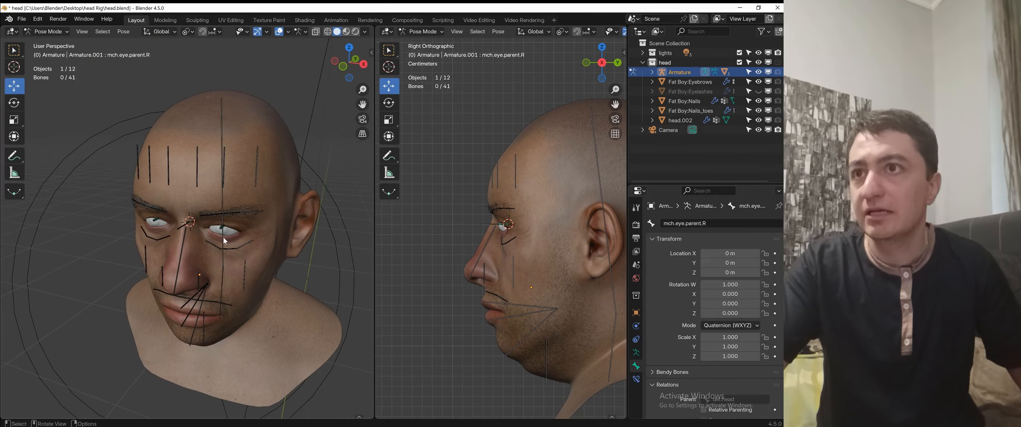
{"action": "scroll", "coordinate": [149, 258], "scroll_direction": "down", "scroll_amount": 3}
{"action": "scroll", "coordinate": [163, 254], "scroll_direction": "down", "scroll_amount": 2}
{"action": "mouse_move", "coordinate": [163, 254]}
{"action": "middle_mouse_down"}
{"action": "mouse_move", "coordinate": [127, 268]}
{"action": "mouse_move", "coordinate": [165, 253]}
{"action": "middle_mouse_up"}
{"action": "left_click", "coordinate": [76, 282]}
{"action": "scroll", "coordinate": [129, 276], "scroll_direction": "up", "scroll_amount": 2}
{"action": "scroll", "coordinate": [165, 253], "scroll_direction": "up", "scroll_amount": 1}
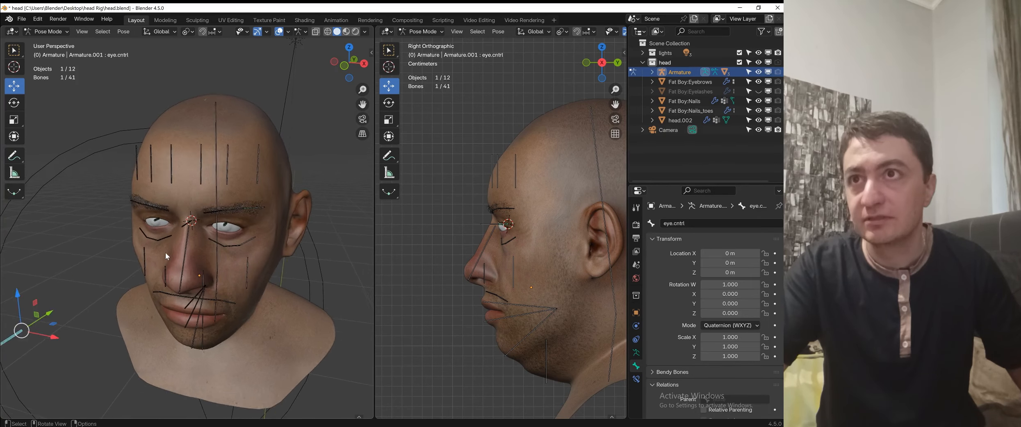
{"action": "scroll", "coordinate": [166, 253], "scroll_direction": "up", "scroll_amount": 2}
{"action": "scroll", "coordinate": [175, 243], "scroll_direction": "down", "scroll_amount": 3}
{"action": "scroll", "coordinate": [190, 262], "scroll_direction": "up", "scroll_amount": 5}
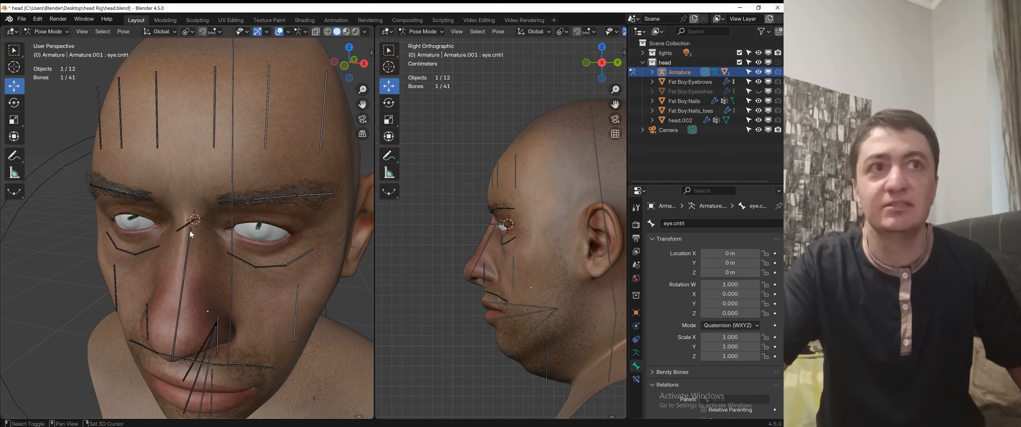
{"action": "left_click", "coordinate": [186, 226], "text": "shift"}
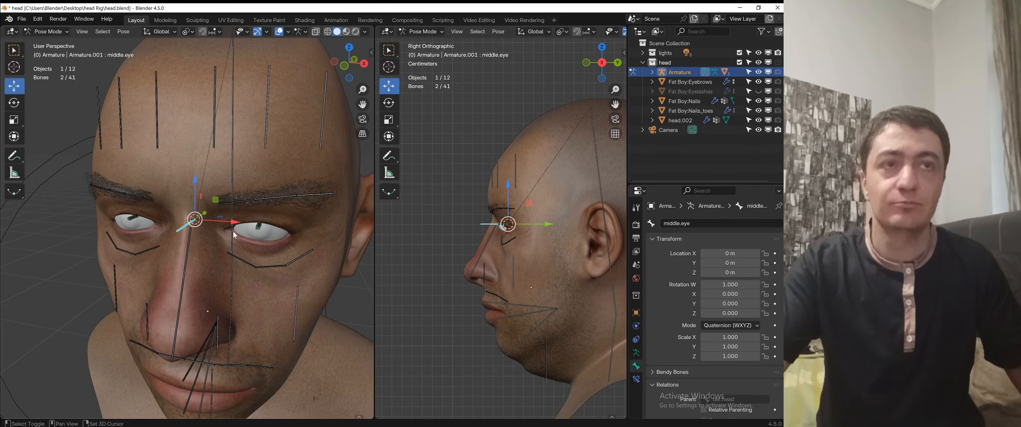
{"action": "key", "text": "ctrl+shift+c"}
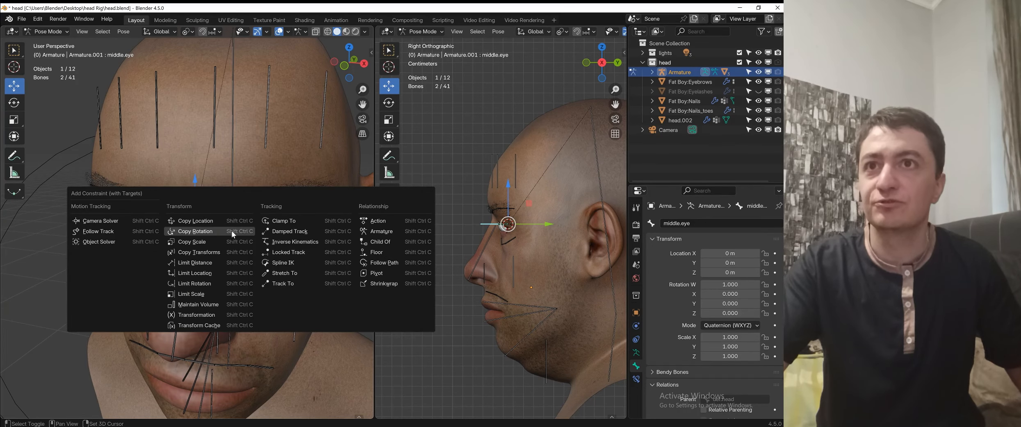
{"action": "left_click", "coordinate": [302, 231]}
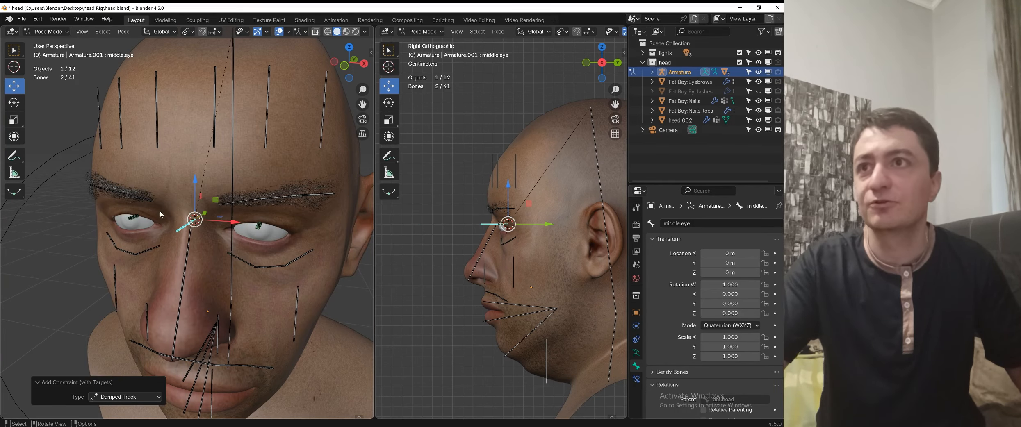
- Inspect the target and track axis of the Damped Track constraint on middle.eye
{"action": "scroll", "coordinate": [217, 240], "scroll_direction": "down", "scroll_amount": 3}
{"action": "scroll", "coordinate": [185, 253], "scroll_direction": "up", "scroll_amount": 2}
{"action": "left_click", "coordinate": [635, 379]}
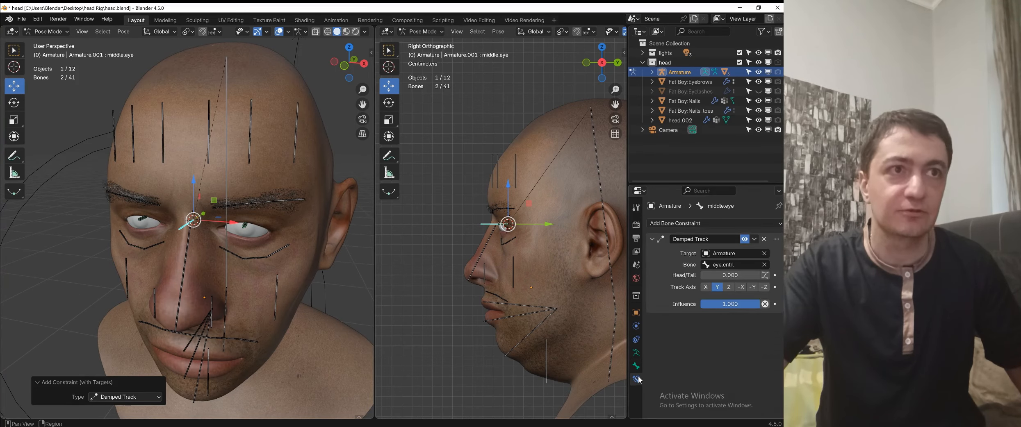
{"action": "left_click", "coordinate": [186, 229]}
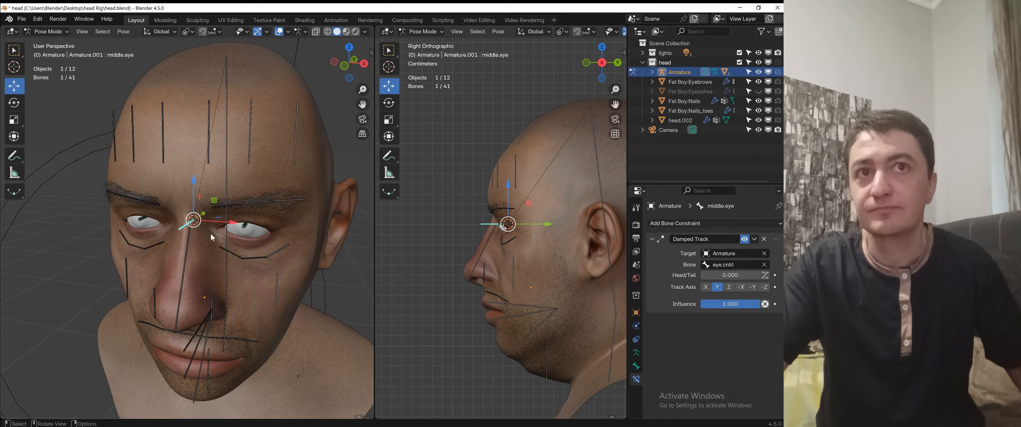
- Select eye.cntrl and set the second viewport to front view with overlays hidden and rendered shading
{"action": "scroll", "coordinate": [215, 233], "scroll_direction": "down", "scroll_amount": 4}
{"action": "left_click", "coordinate": [128, 265]}
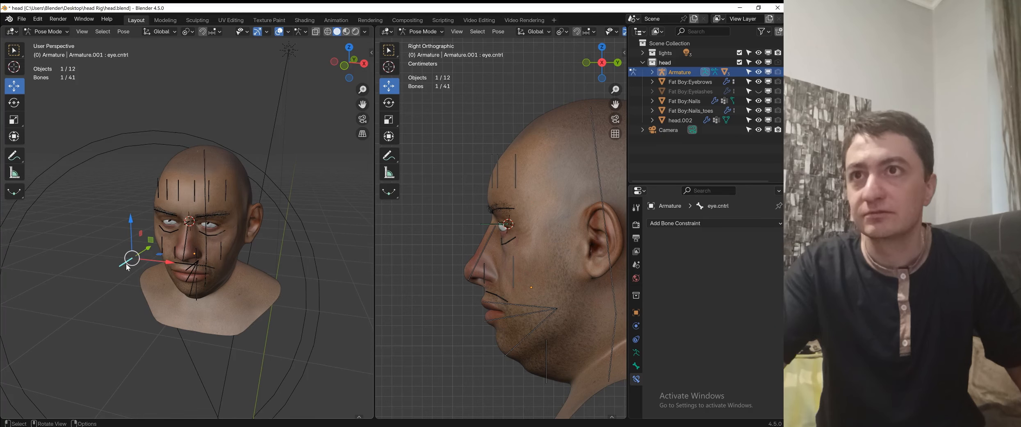
{"action": "middle_click_drag", "start_coordinate": [228, 249], "coordinate": [251, 237]}
{"action": "scroll", "coordinate": [252, 238], "scroll_direction": "up", "scroll_amount": 2}
{"action": "middle_click_drag", "start_coordinate": [475, 232], "coordinate": [559, 237]}
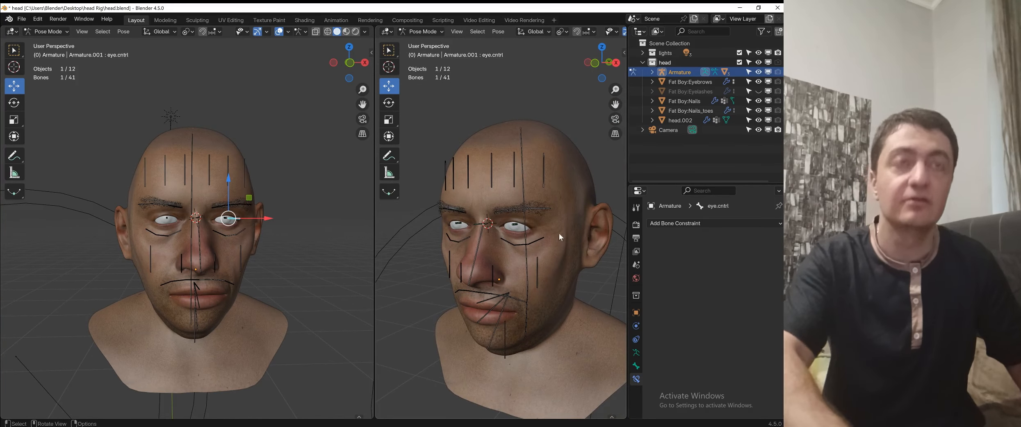
{"action": "key", "text": "KP_1"}
{"action": "scroll", "coordinate": [610, 33], "scroll_direction": "down", "scroll_amount": 3}
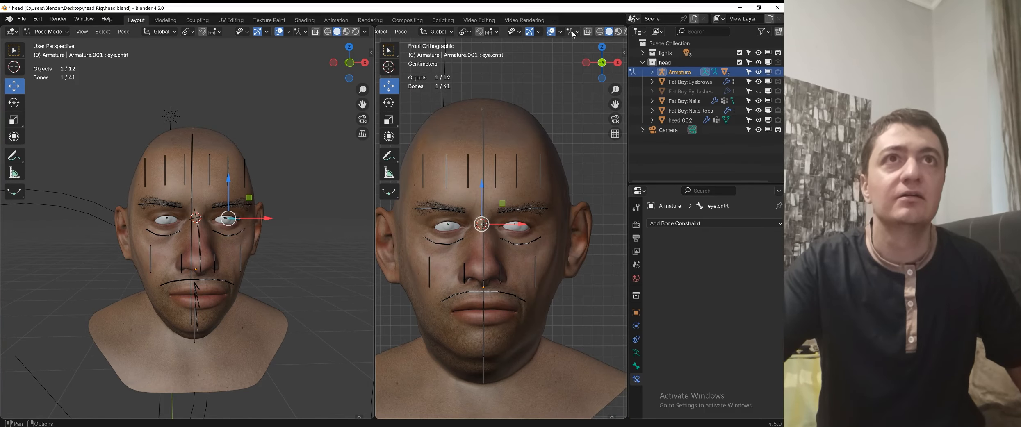
{"action": "left_click", "coordinate": [552, 32]}
{"action": "scroll", "coordinate": [590, 34], "scroll_direction": "down", "scroll_amount": 1}
{"action": "left_click", "coordinate": [608, 31]}
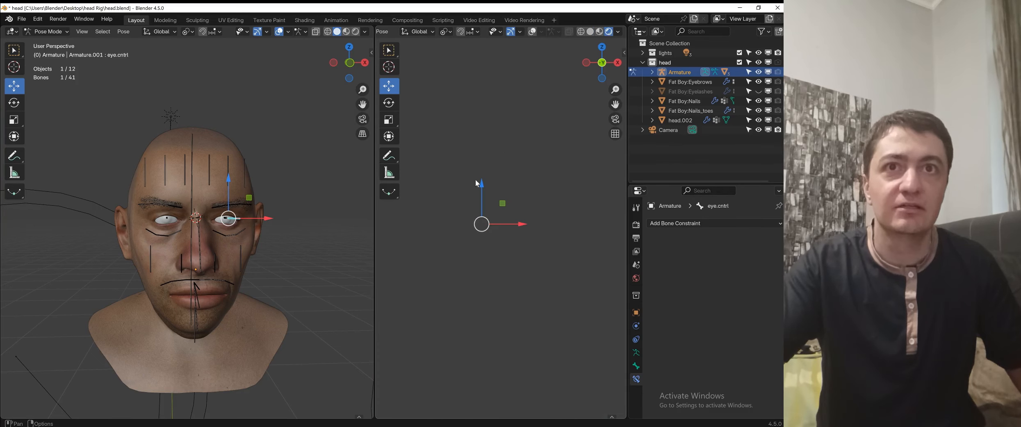
{"action": "scroll", "coordinate": [205, 234], "scroll_direction": "up", "scroll_amount": 4}
{"action": "scroll", "coordinate": [263, 223], "scroll_direction": "down", "scroll_amount": 3}
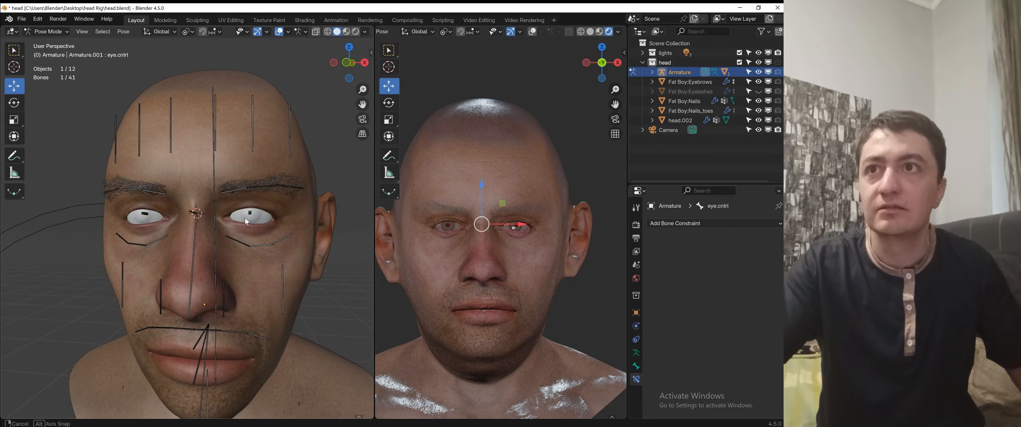
- Test-move eye.cntrl from the front view and an angled view to check the eye tracking, cancelling each move
{"action": "key", "text": "KP_1"}
{"action": "scroll", "coordinate": [264, 199], "scroll_direction": "up", "scroll_amount": 4}
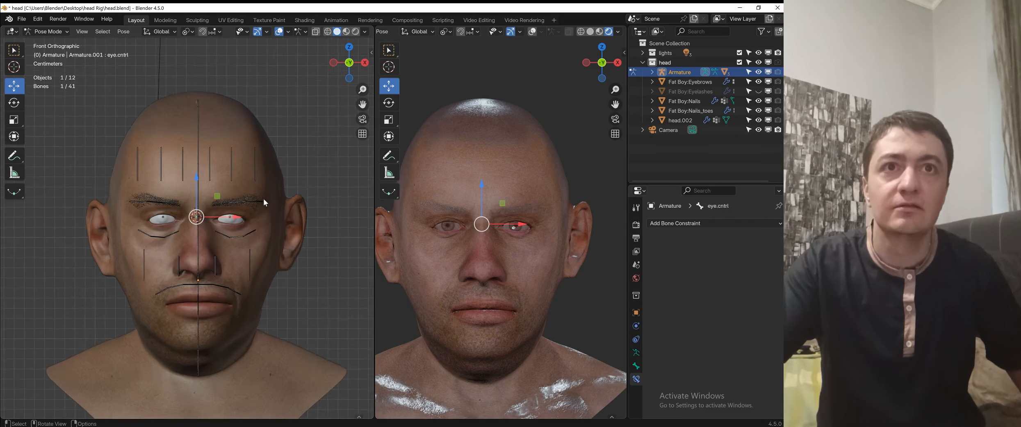
{"action": "key", "text": "g"}
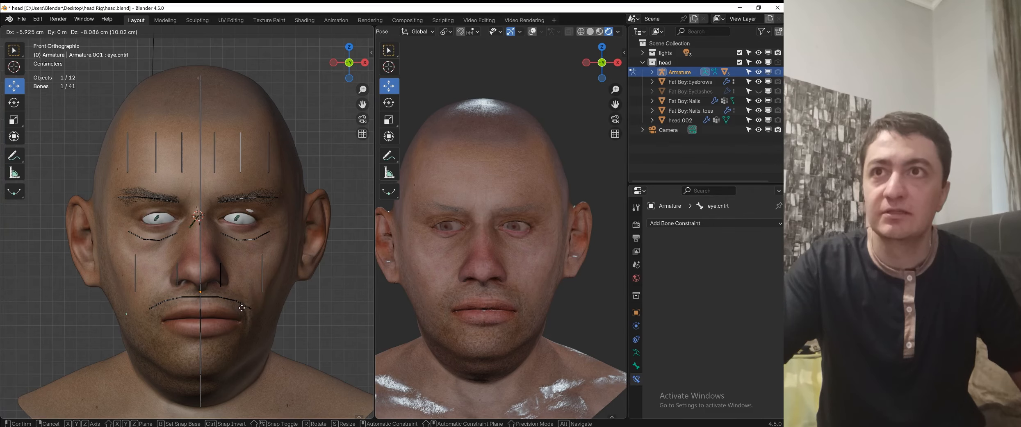
{"action": "right_click", "coordinate": [239, 249]}
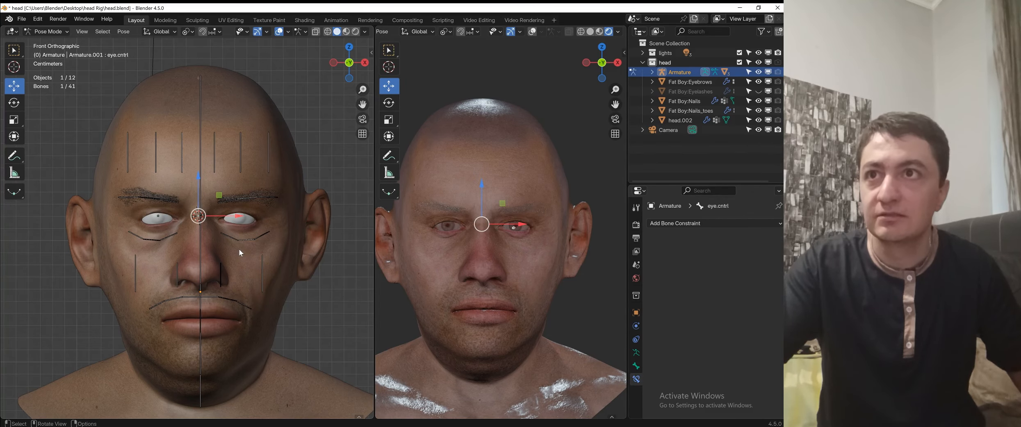
{"action": "middle_click_drag", "start_coordinate": [239, 249], "coordinate": [236, 277]}
{"action": "scroll", "coordinate": [267, 290], "scroll_direction": "down", "scroll_amount": 2}
{"action": "key", "text": "g"}
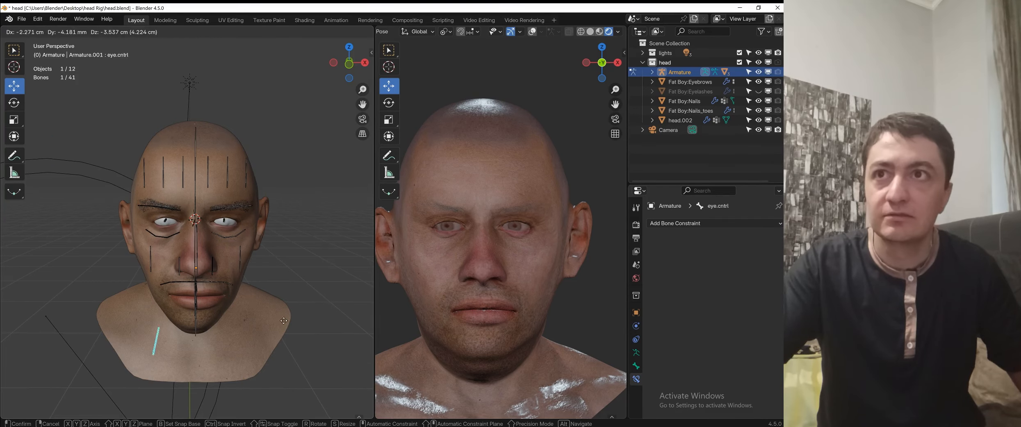
{"action": "right_click", "coordinate": [202, 270]}
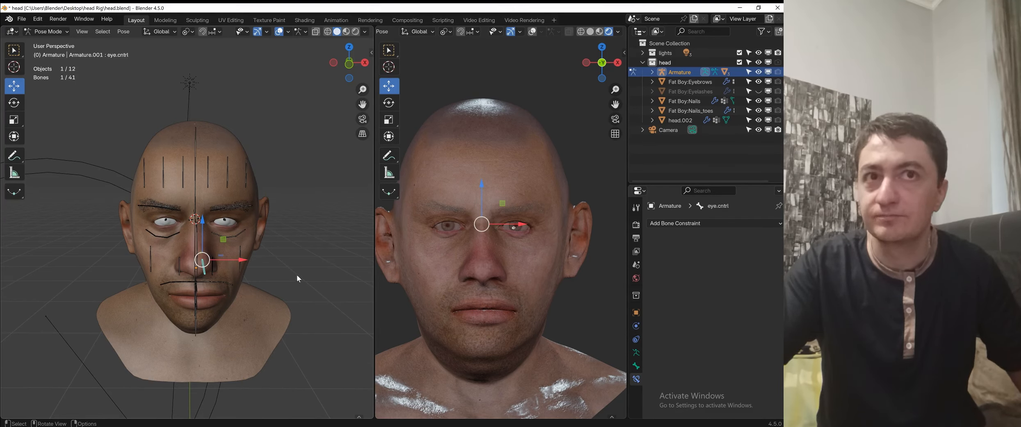
- Select middle.eye and examine its Damped Track constraint and orientation between the eyes
{"action": "middle_click_drag", "start_coordinate": [258, 271], "coordinate": [255, 244]}
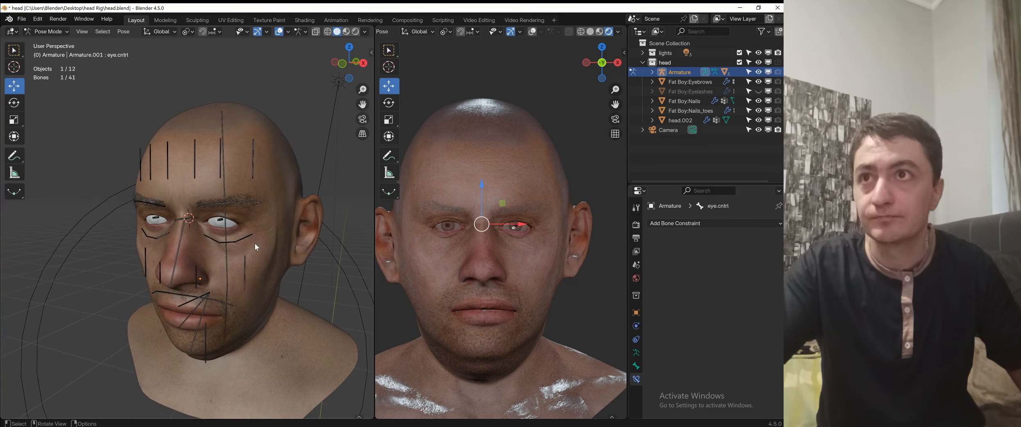
{"action": "scroll", "coordinate": [254, 243], "scroll_direction": "up", "scroll_amount": 2}
{"action": "left_click", "coordinate": [176, 220]}
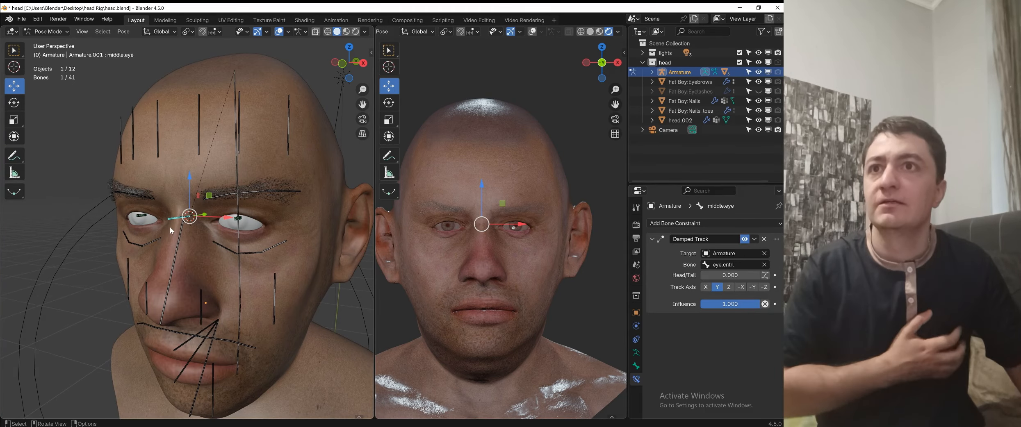
{"action": "middle_click_drag", "start_coordinate": [170, 227], "coordinate": [289, 239]}
{"action": "scroll", "coordinate": [290, 240], "scroll_direction": "up", "scroll_amount": 2}
{"action": "scroll", "coordinate": [290, 239], "scroll_direction": "up", "scroll_amount": 1}
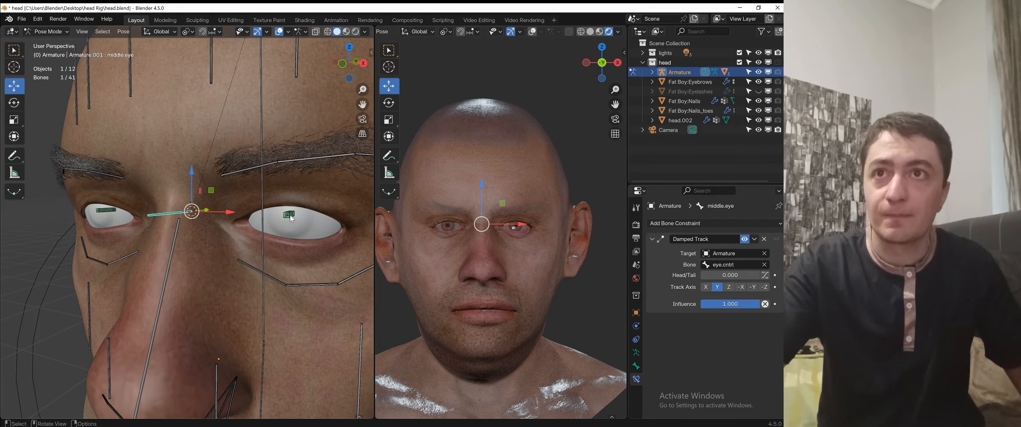
- Test moving eye.L and rotating it about the global Z and X axes, cancelling each transform
{"action": "left_click", "coordinate": [289, 214]}
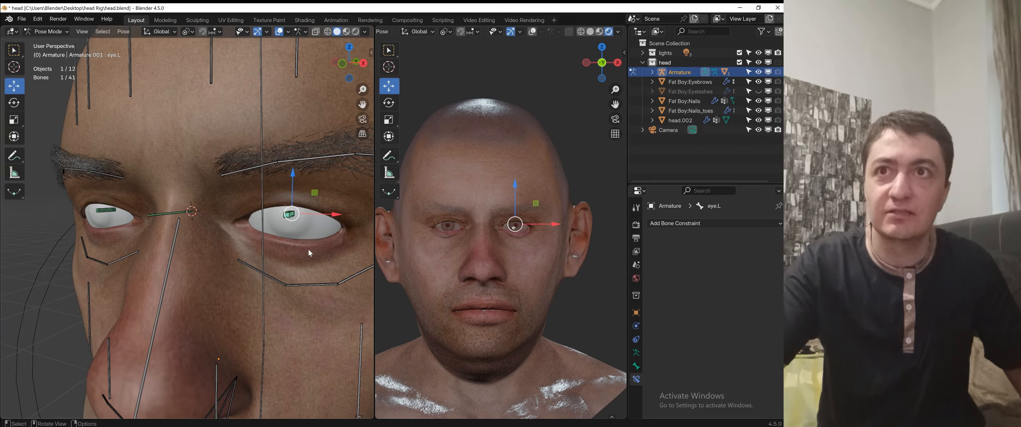
{"action": "key", "text": "g"}
{"action": "right_click", "coordinate": [308, 207]}
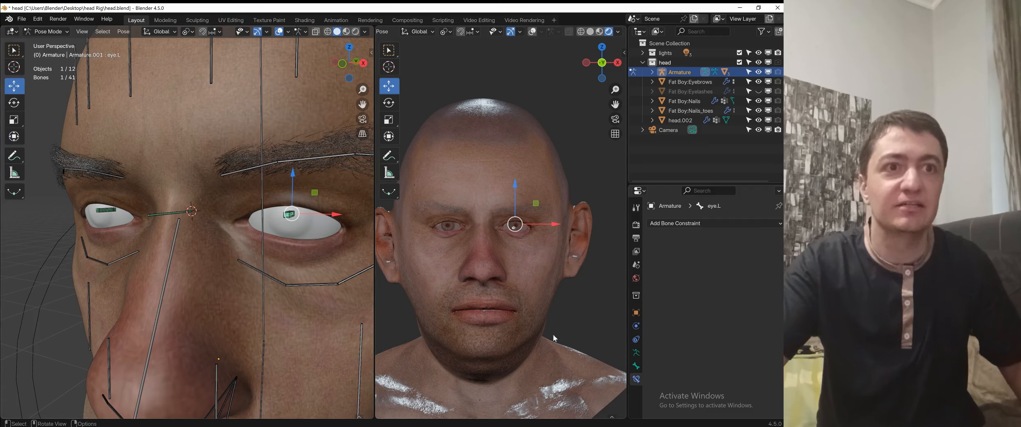
{"action": "left_click", "coordinate": [636, 366]}
{"action": "key", "text": "r"}
{"action": "key", "text": "z"}
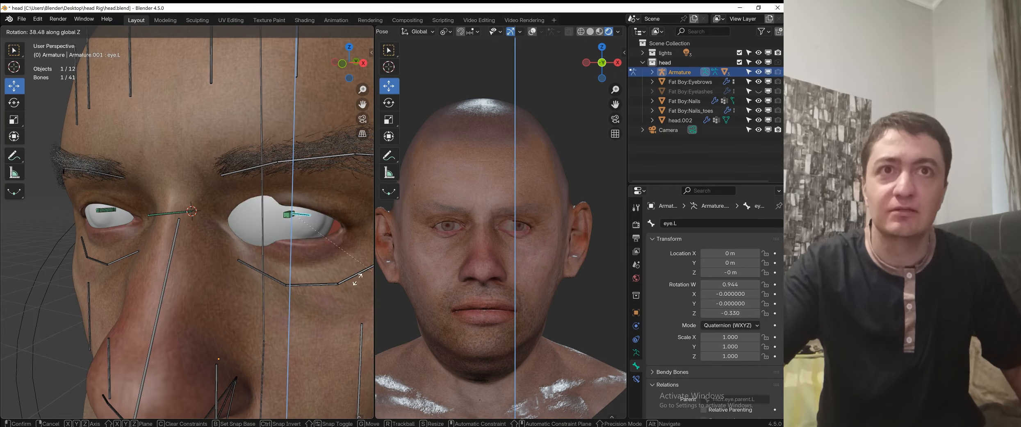
{"action": "key", "text": "x"}
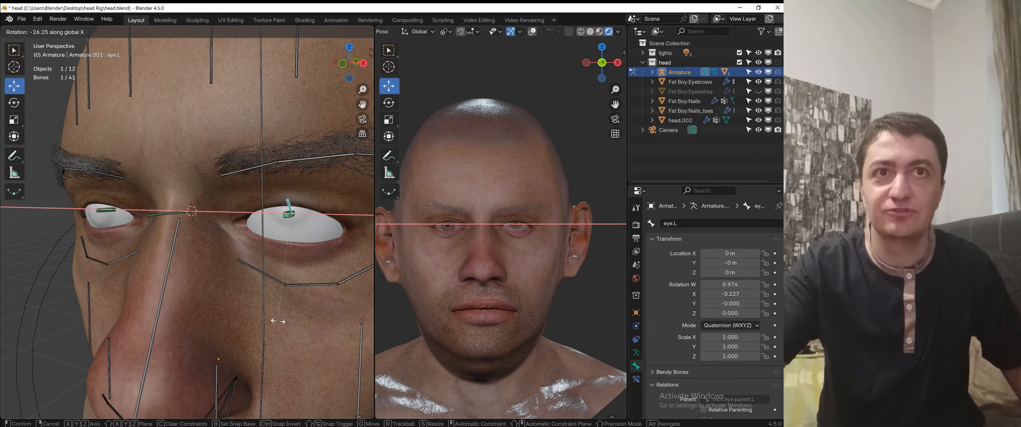
{"action": "key", "text": "Escape"}
- Select eye.cntrl again and test-move it around the face to check both eyes, cancelling each move
{"action": "scroll", "coordinate": [300, 312], "scroll_direction": "down", "scroll_amount": 6}
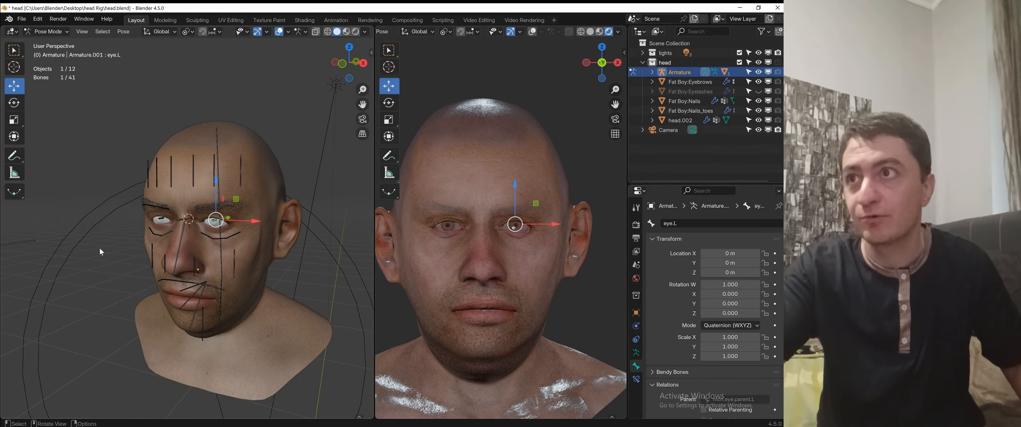
{"action": "left_click", "coordinate": [26, 243]}
{"action": "key", "text": "g"}
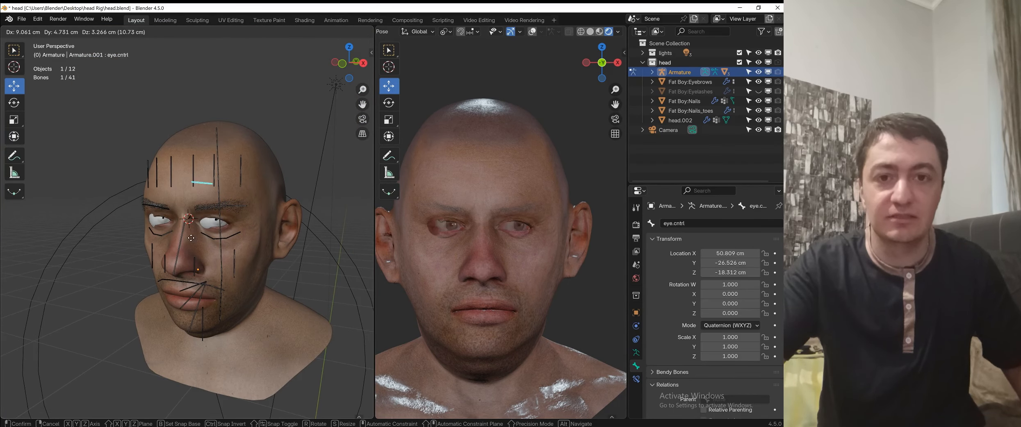
{"action": "right_click", "coordinate": [170, 245]}
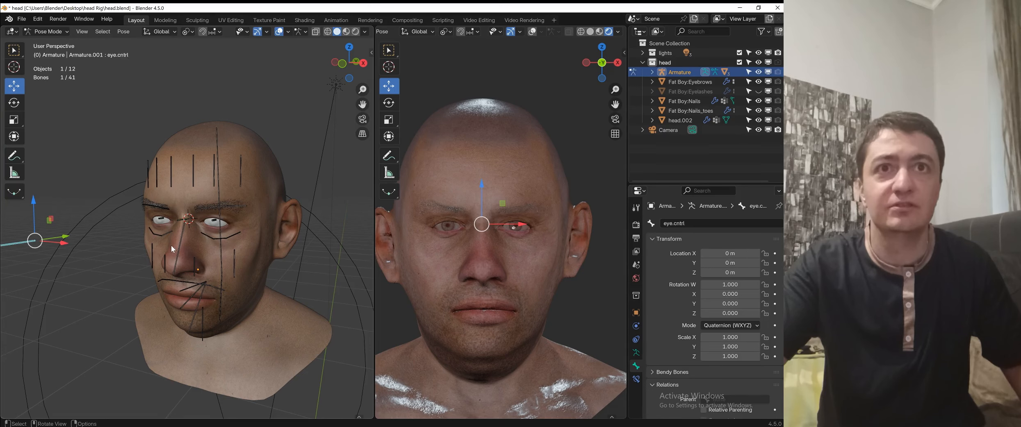
{"action": "scroll", "coordinate": [170, 245], "scroll_direction": "down", "scroll_amount": 2}
{"action": "key", "text": "g"}
{"action": "right_click", "coordinate": [218, 271]}
{"action": "scroll", "coordinate": [234, 295], "scroll_direction": "up", "scroll_amount": 2}
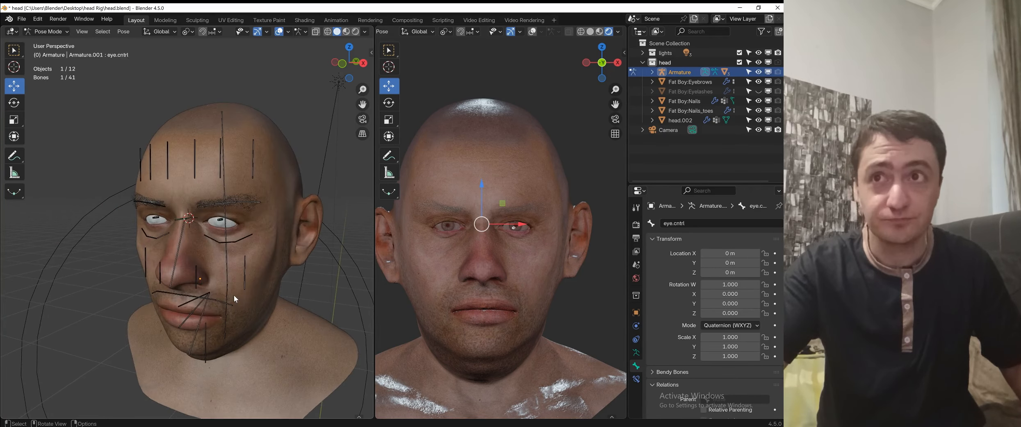
{"action": "scroll", "coordinate": [228, 278], "scroll_direction": "down", "scroll_amount": 2}
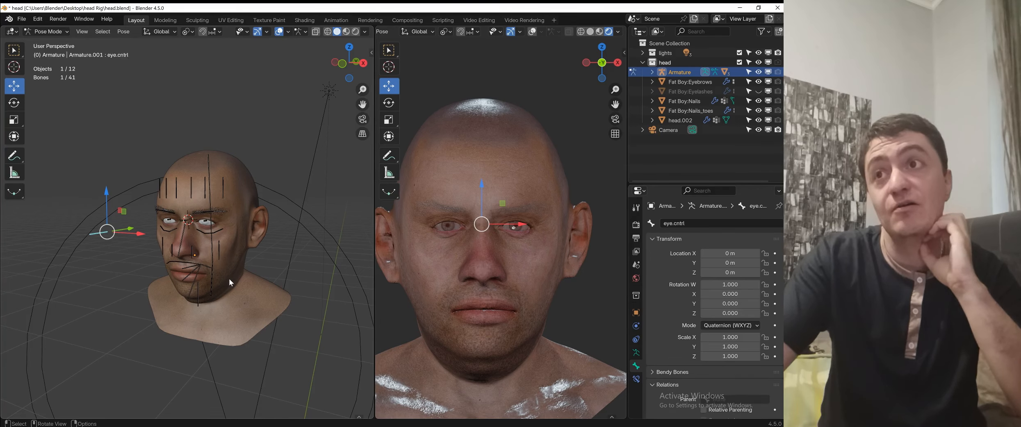
- Test-rotate def.head about the global X axis in right view to check the eye rig, cancelling the rotation
{"action": "key", "text": "KP_3"}
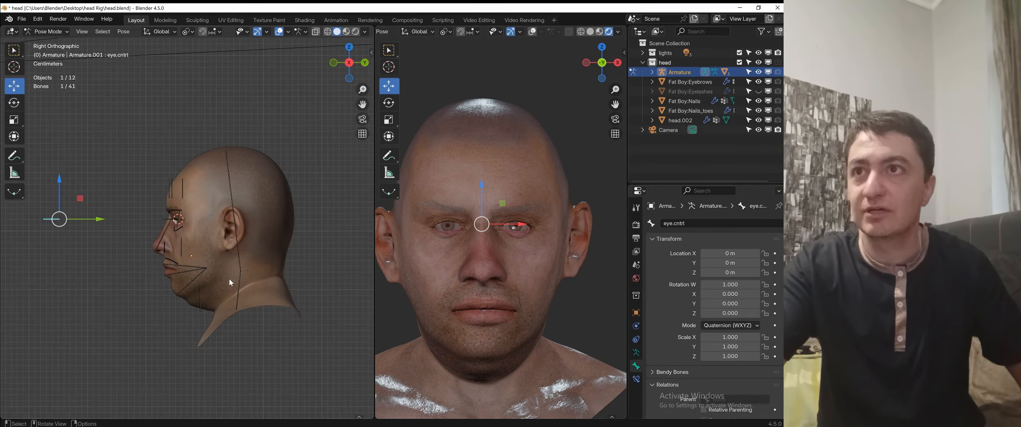
{"action": "scroll", "coordinate": [229, 278], "scroll_direction": "up", "scroll_amount": 1}
{"action": "middle_click_drag", "start_coordinate": [256, 212], "coordinate": [288, 223], "text": "shift"}
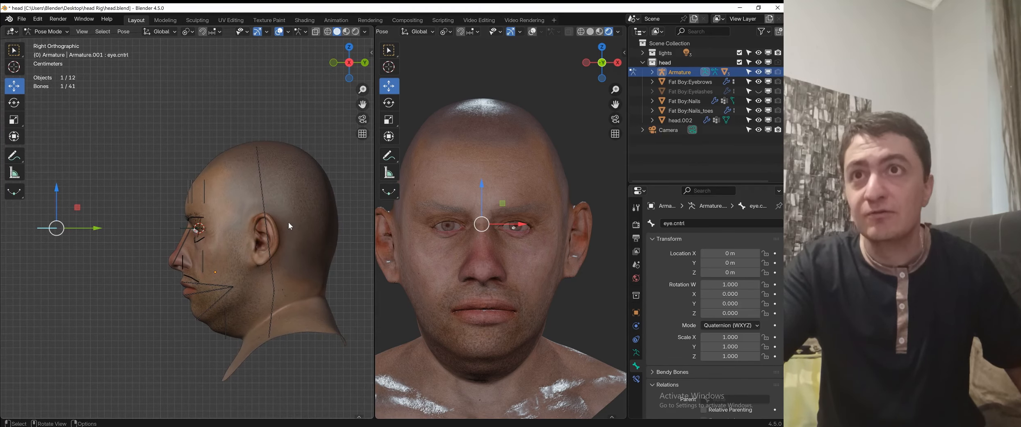
{"action": "left_click", "coordinate": [262, 196]}
{"action": "scroll", "coordinate": [276, 201], "scroll_direction": "down", "scroll_amount": 3}
{"action": "key", "text": "r"}
{"action": "key", "text": "x"}
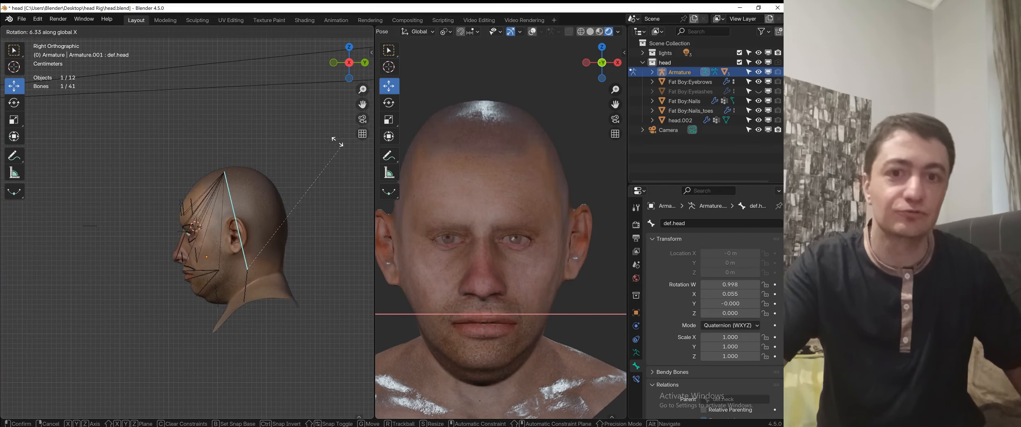
{"action": "key", "text": "Escape"}
{"action": "middle_click_drag", "start_coordinate": [210, 230], "coordinate": [212, 250]}
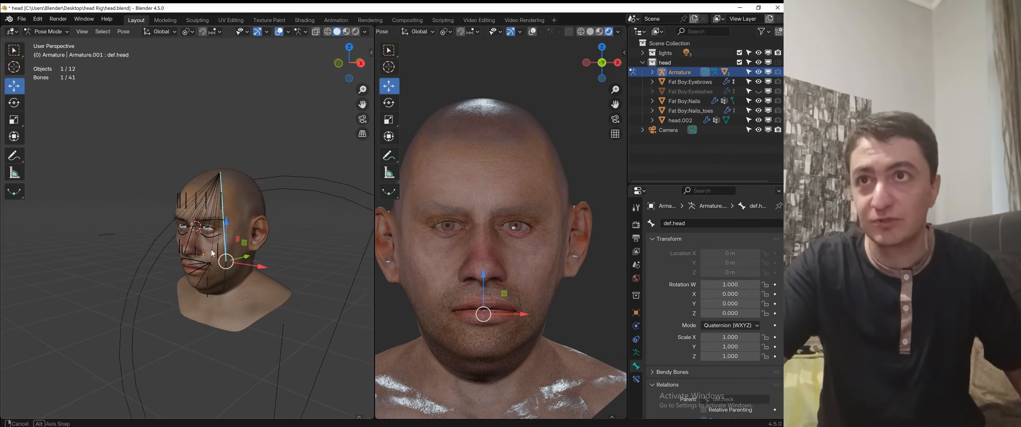
{"action": "scroll", "coordinate": [232, 264], "scroll_direction": "up", "scroll_amount": 3}
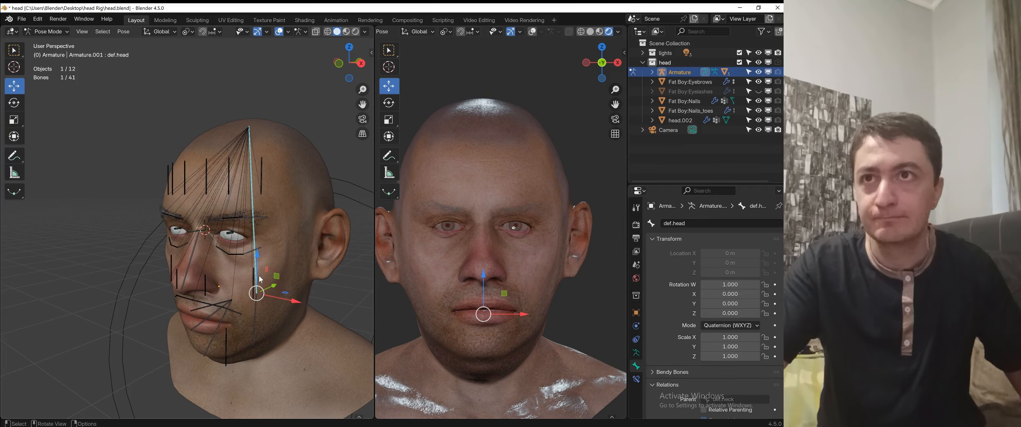
- In Edit Mode, duplicate def.head in place and scale the copy's B-Bone display size by about 21.85 on all axes
{"action": "key", "text": "ctrl+Tab"}
{"action": "left_click", "coordinate": [333, 250]}
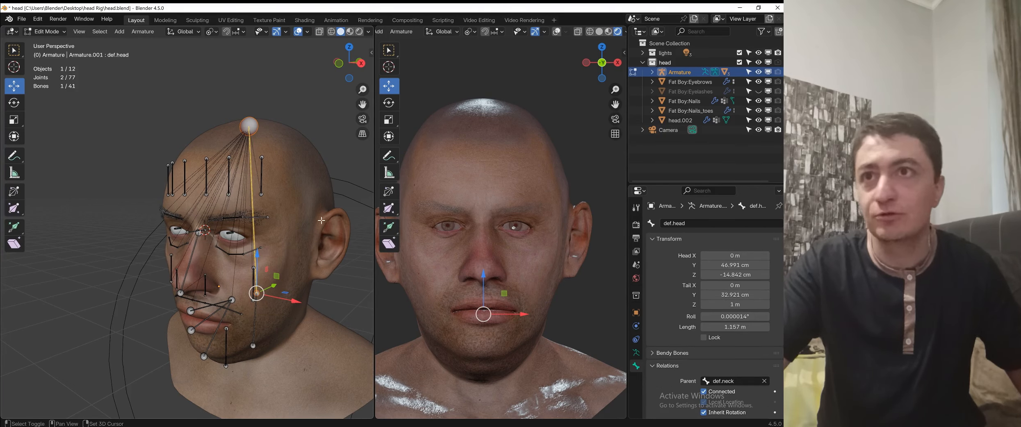
{"action": "middle_click_drag", "start_coordinate": [333, 250], "coordinate": [304, 243]}
{"action": "scroll", "coordinate": [304, 243], "scroll_direction": "down", "scroll_amount": 2}
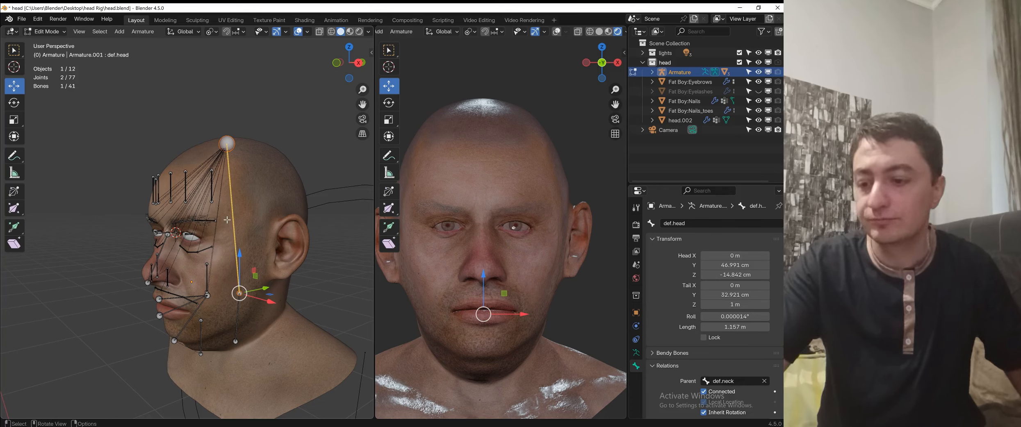
{"action": "key", "text": "shift+d"}
{"action": "key", "text": "Escape"}
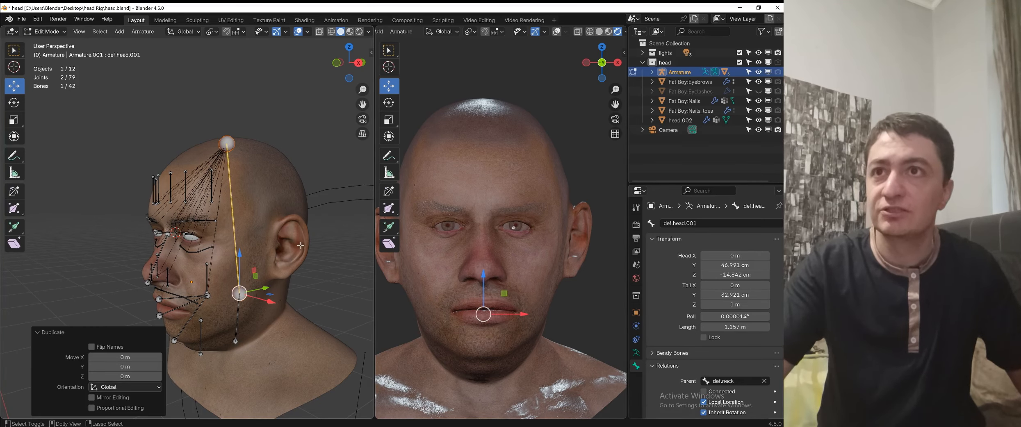
{"action": "key", "text": "ctrl+alt+s"}
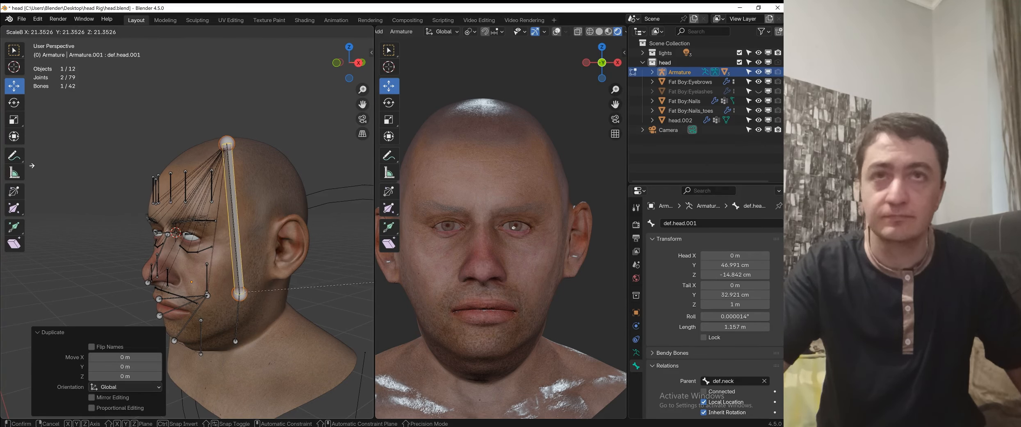
{"action": "left_click", "coordinate": [94, 169]}
- Rename the duplicated head bone to mch.head.parent
{"action": "scroll", "coordinate": [652, 364], "scroll_direction": "down", "scroll_amount": 7}
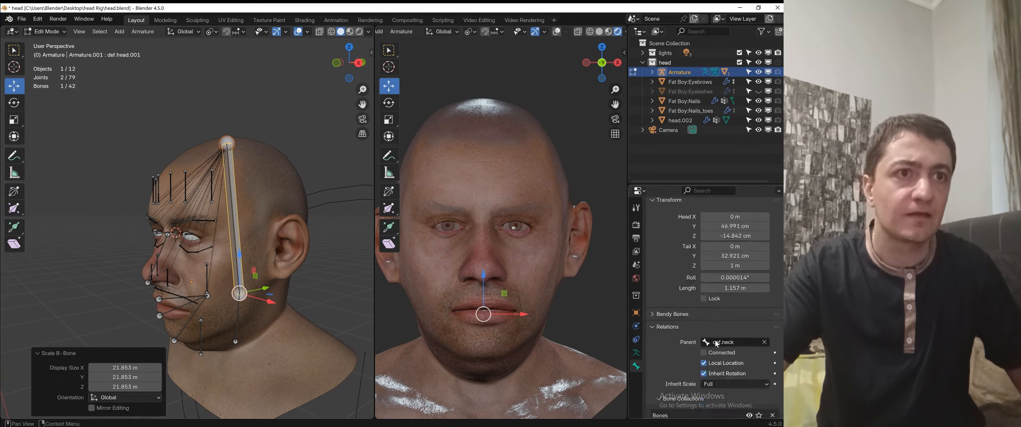
{"action": "scroll", "coordinate": [661, 340], "scroll_direction": "up", "scroll_amount": 7}
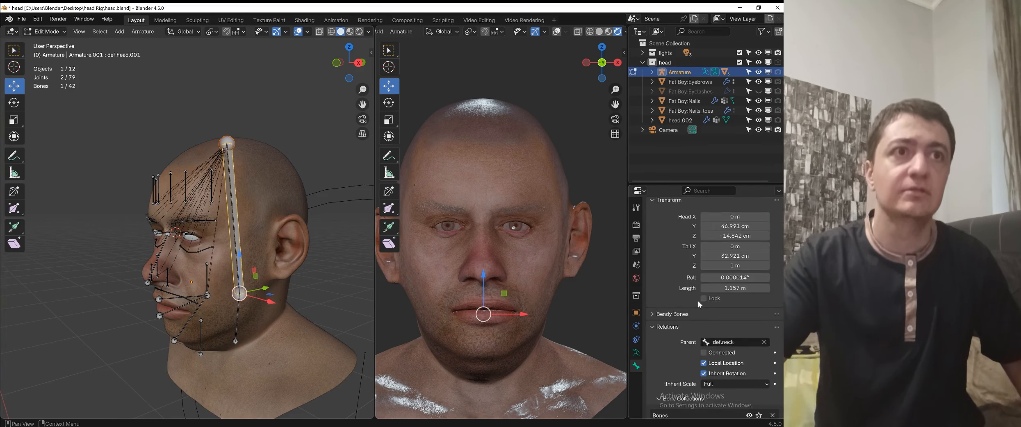
{"action": "left_click", "coordinate": [693, 223]}
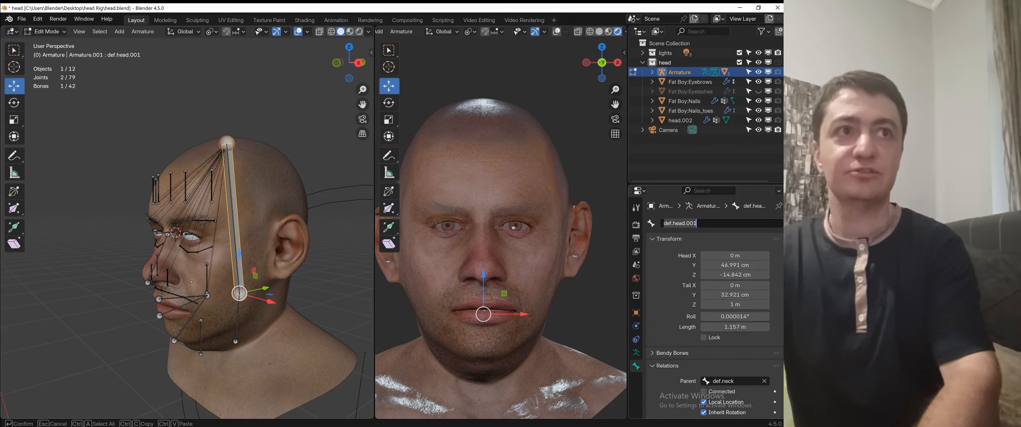
{"action": "type", "text": "mch"}
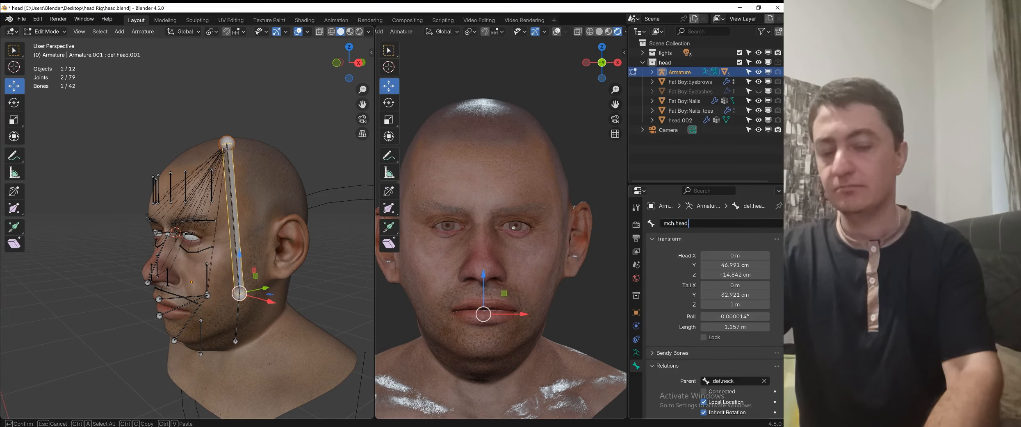
{"action": "type", "text": ".head.pare"}
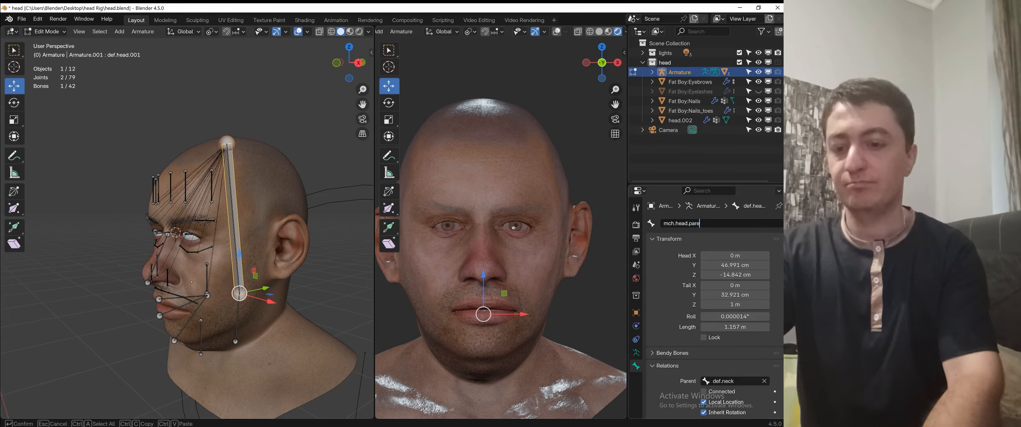
{"action": "type", "text": "nt"}
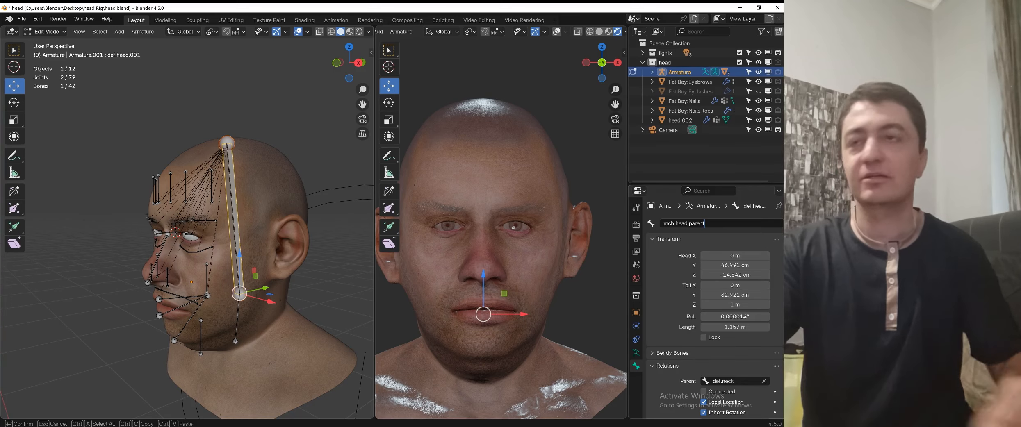
{"action": "key", "text": "Return"}
- Select the eye.cntrl bone in front of the face and test-move it, cancelling the move
{"action": "middle_click_drag", "start_coordinate": [133, 290], "coordinate": [249, 253]}
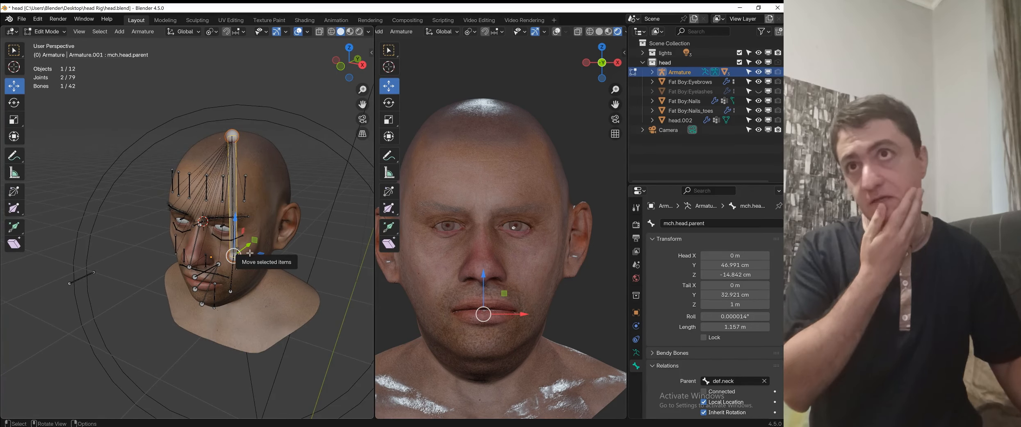
{"action": "scroll", "coordinate": [248, 311], "scroll_direction": "up", "scroll_amount": 2}
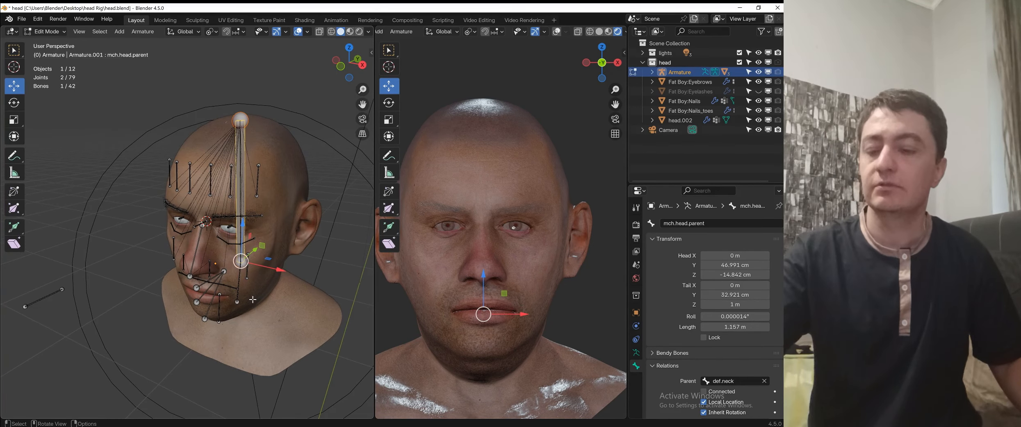
{"action": "middle_click_drag", "start_coordinate": [239, 306], "coordinate": [242, 246]}
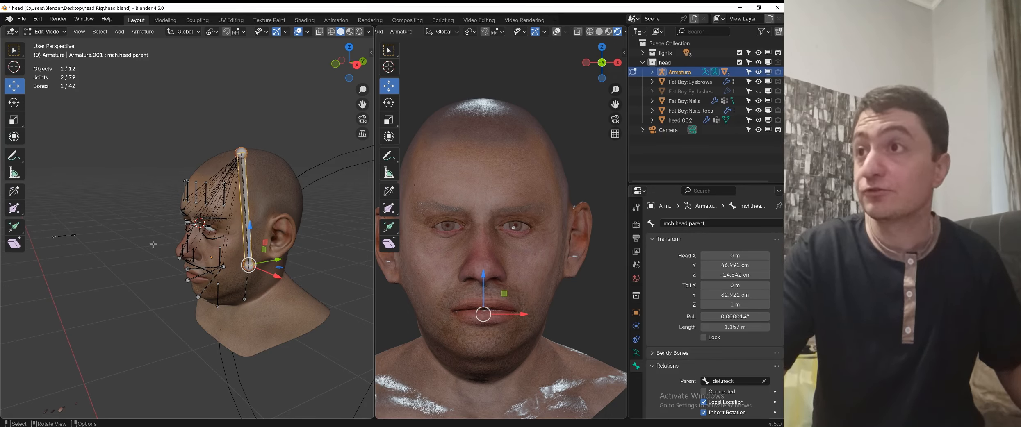
{"action": "scroll", "coordinate": [153, 244], "scroll_direction": "up", "scroll_amount": 3}
{"action": "scroll", "coordinate": [75, 234], "scroll_direction": "up", "scroll_amount": 1}
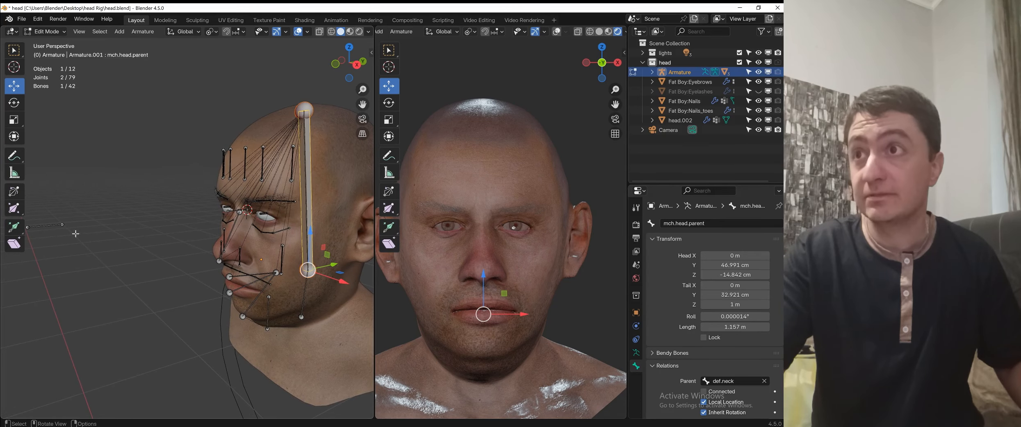
{"action": "left_click", "coordinate": [48, 226]}
{"action": "middle_click_drag", "start_coordinate": [125, 228], "coordinate": [144, 237]}
{"action": "key", "text": "g"}
{"action": "right_click", "coordinate": [176, 234]}
- Parent eye.cntrl to mch.head.parent with Keep Offset and return to Pose Mode
{"action": "middle_click_drag", "start_coordinate": [273, 217], "coordinate": [267, 219]}
{"action": "left_click", "coordinate": [307, 170]}
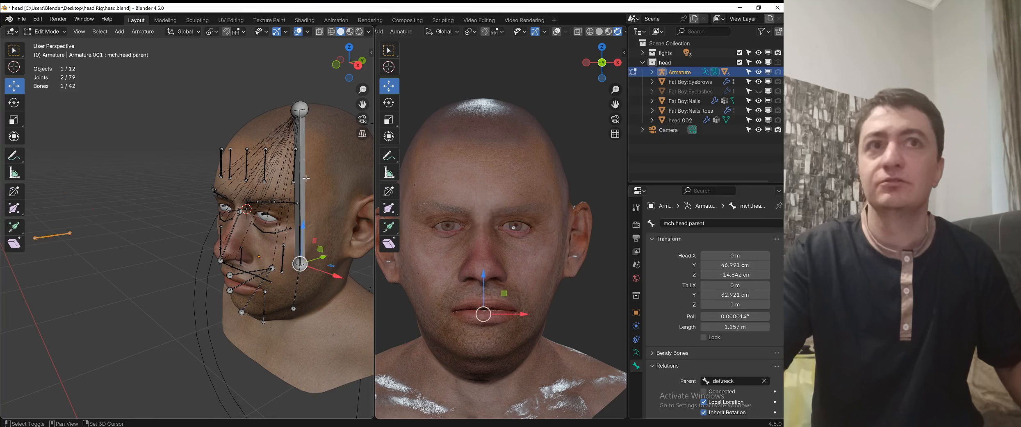
{"action": "left_click", "coordinate": [306, 178], "text": "shift"}
{"action": "middle_click_drag", "start_coordinate": [307, 179], "coordinate": [299, 181], "text": "shift"}
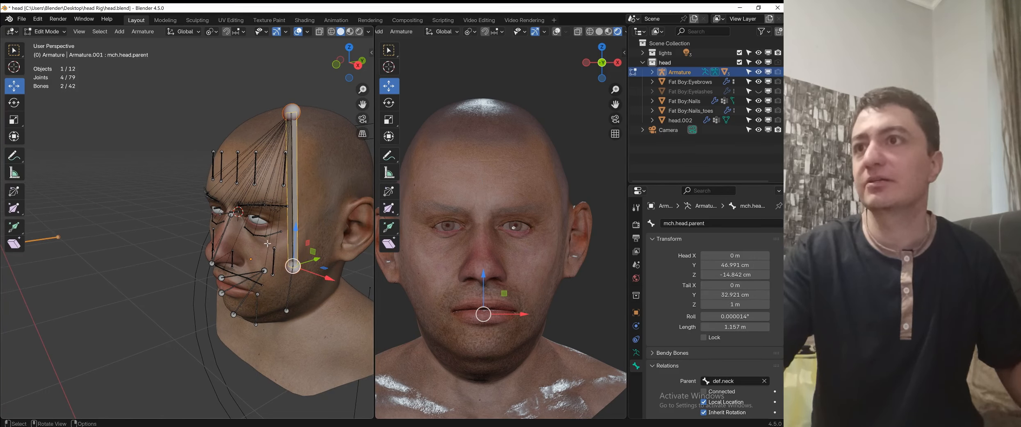
{"action": "right_click", "coordinate": [82, 260]}
{"action": "mouse_move", "coordinate": [115, 251]}
{"action": "left_click", "coordinate": [182, 246]}
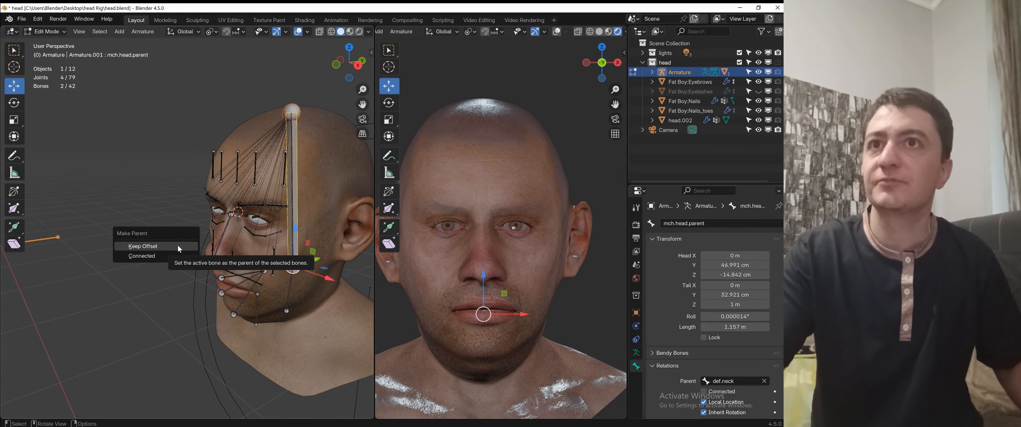
{"action": "left_click", "coordinate": [173, 245]}
{"action": "scroll", "coordinate": [187, 229], "scroll_direction": "down", "scroll_amount": 2}
{"action": "key", "text": "ctrl+Tab"}
{"action": "left_click", "coordinate": [221, 299]}
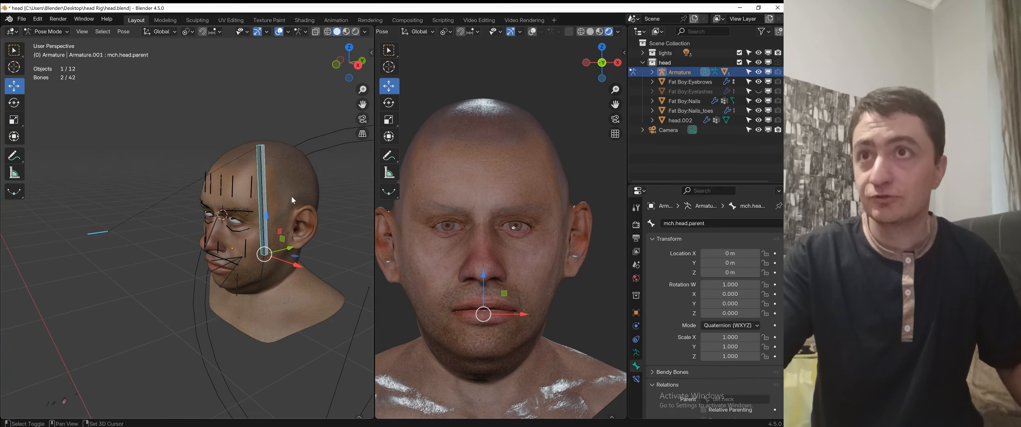
- Select def.head and test-rotate it about the global X axis, cancelling the rotation
{"action": "middle_click_drag", "start_coordinate": [292, 200], "coordinate": [239, 196], "text": "shift"}
{"action": "left_click", "coordinate": [237, 202]}
{"action": "left_click", "coordinate": [237, 202]}
{"action": "scroll", "coordinate": [238, 202], "scroll_direction": "up", "scroll_amount": 2}
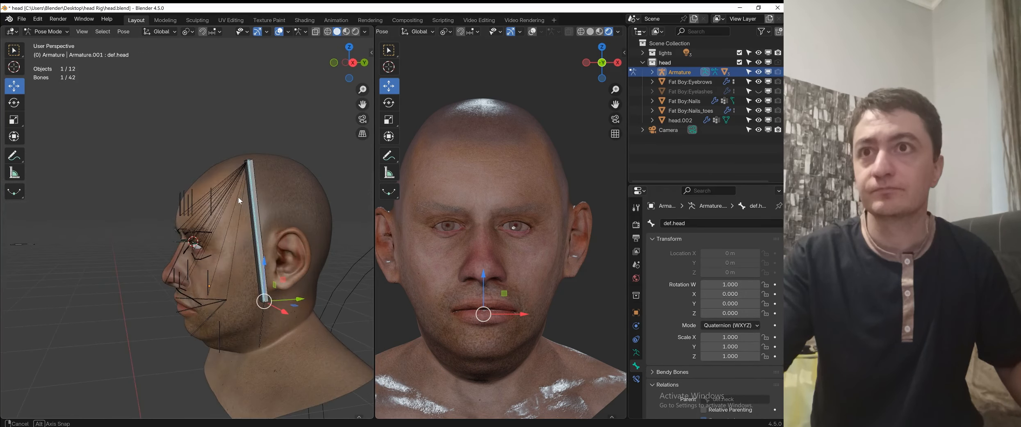
{"action": "scroll", "coordinate": [296, 174], "scroll_direction": "down", "scroll_amount": 2}
{"action": "key", "text": "r"}
{"action": "key", "text": "x"}
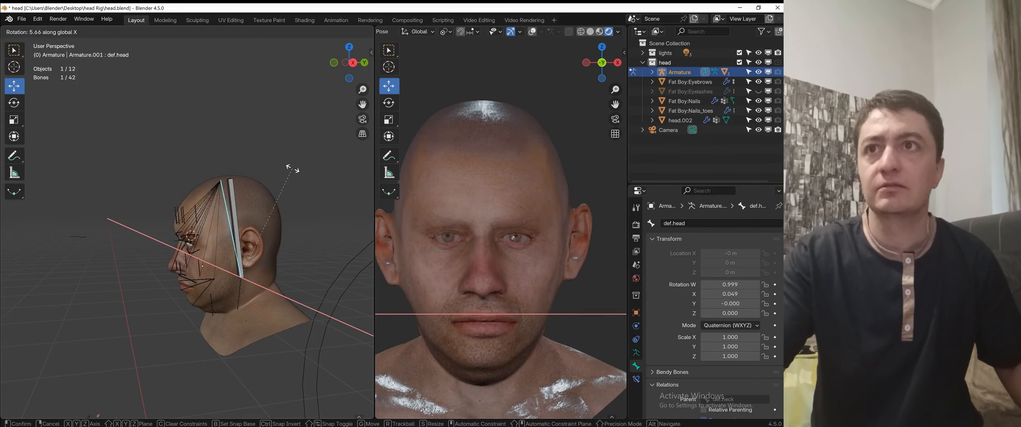
{"action": "right_click", "coordinate": [230, 187]}
- Select mch.head.parent and test-rotate it about the global X axis, cancelling the rotation
{"action": "left_click", "coordinate": [237, 192]}
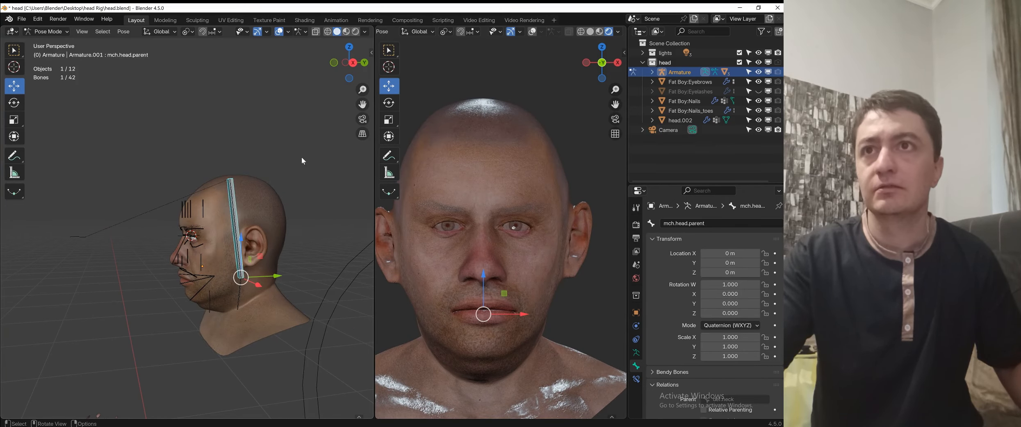
{"action": "key", "text": "r"}
{"action": "key", "text": "x"}
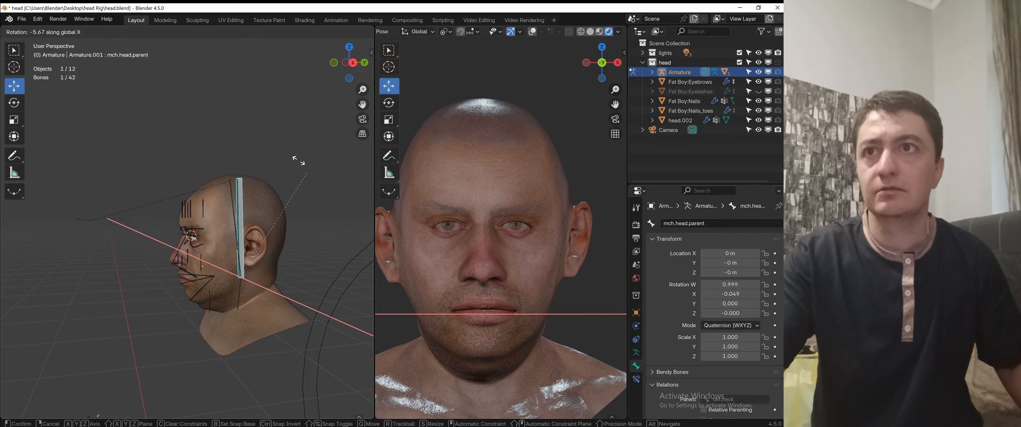
{"action": "right_click", "coordinate": [258, 146]}
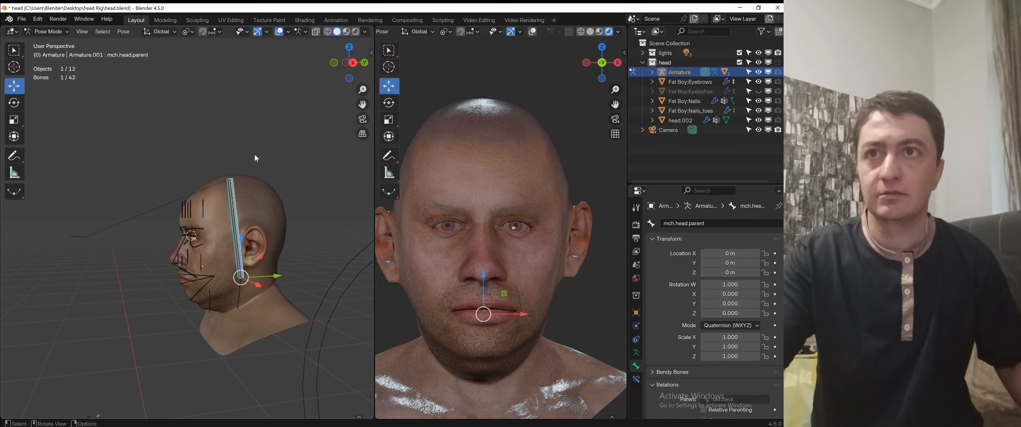
- Add a Copy Transforms constraint to mch.head.parent with def.head as its target
{"action": "scroll", "coordinate": [254, 151], "scroll_direction": "up", "scroll_amount": 3}
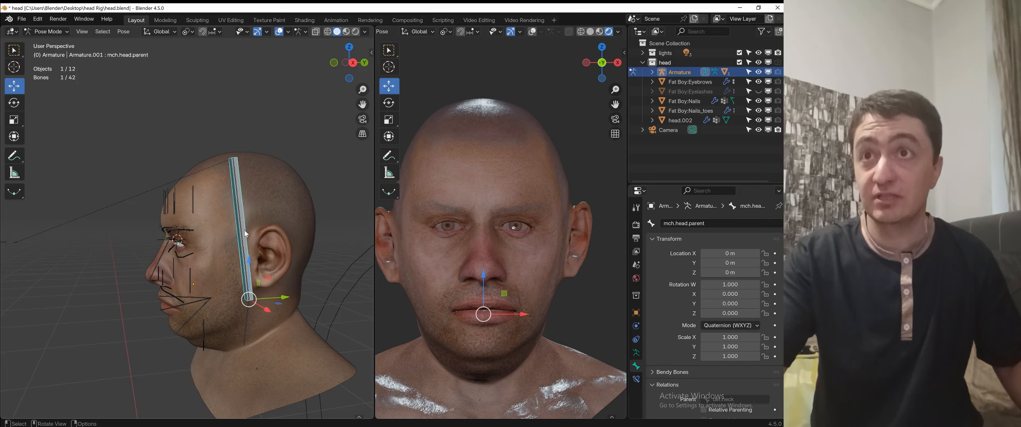
{"action": "left_click", "coordinate": [238, 199]}
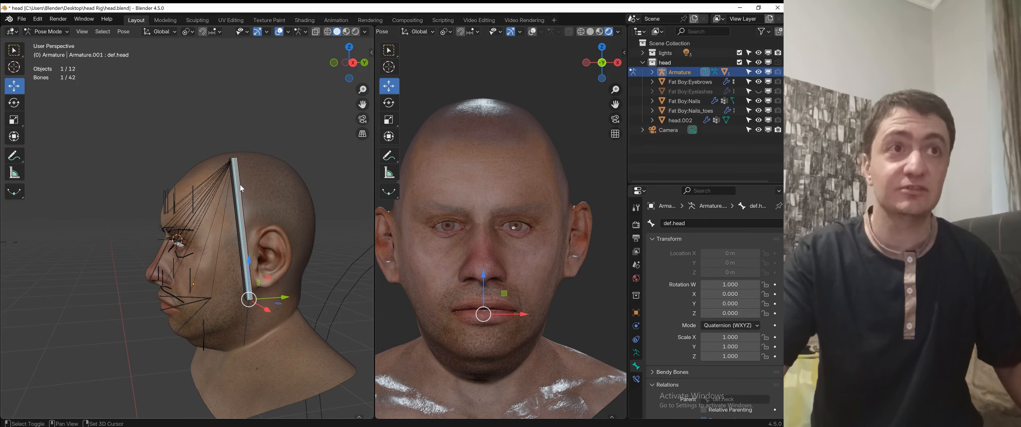
{"action": "left_click", "coordinate": [240, 185], "text": "shift"}
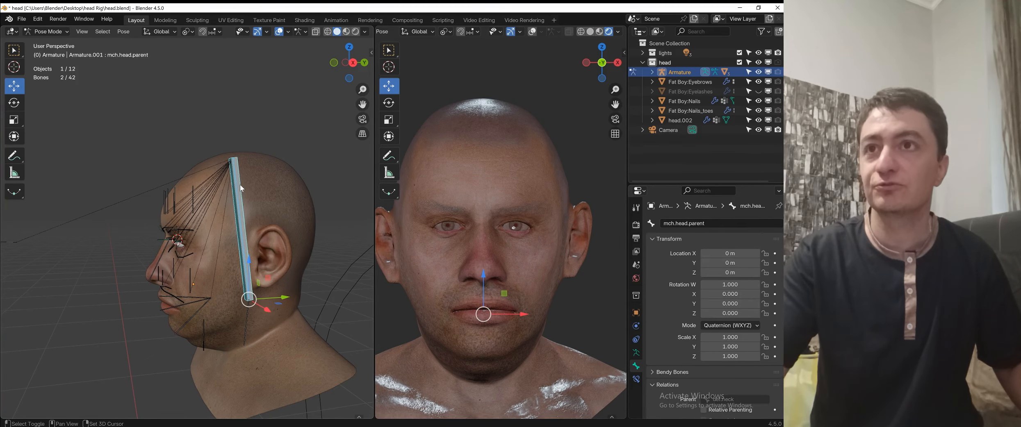
{"action": "key", "text": "shift+ctrl+c"}
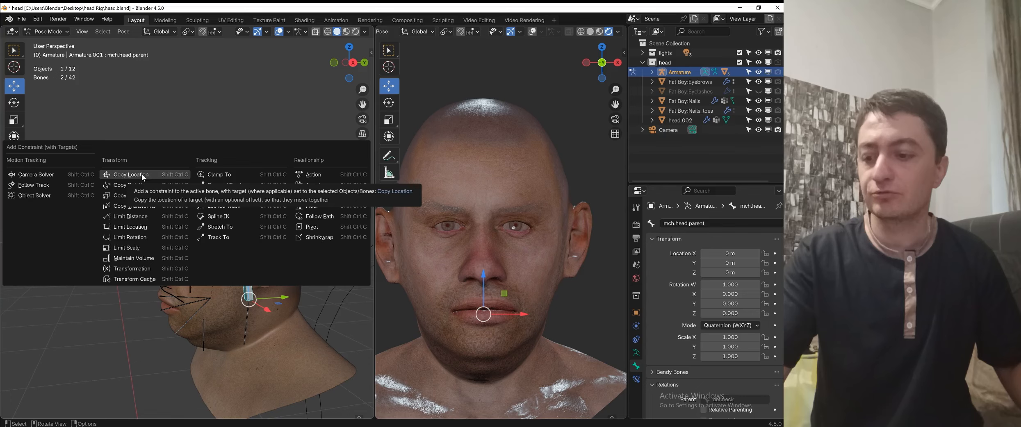
{"action": "left_click", "coordinate": [144, 208]}
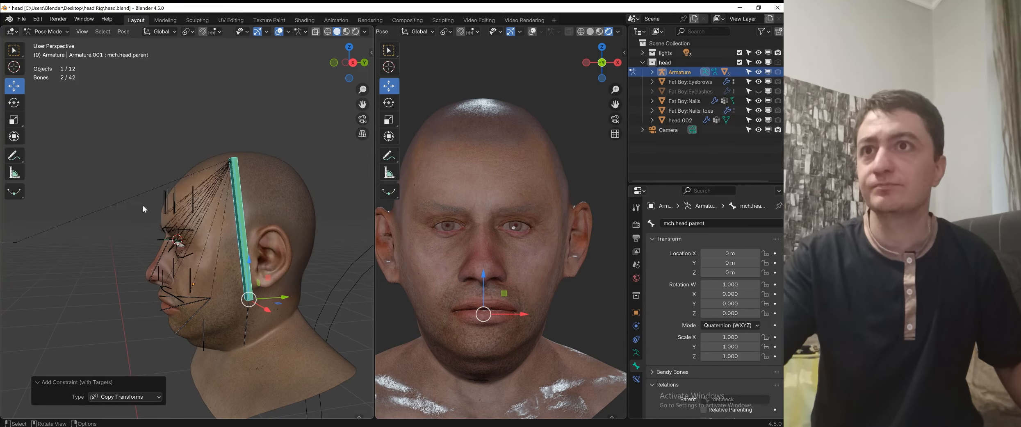
- Rotate def.head by -41° about the global X axis to test how eye.cntrl follows the head
{"action": "left_click", "coordinate": [242, 214]}
{"action": "key", "text": "r"}
{"action": "key", "text": "x"}
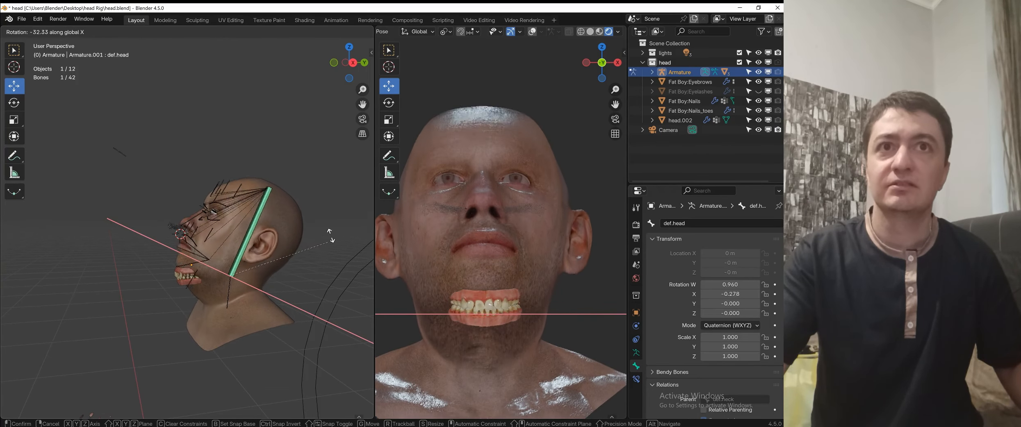
{"action": "left_click", "coordinate": [319, 255]}
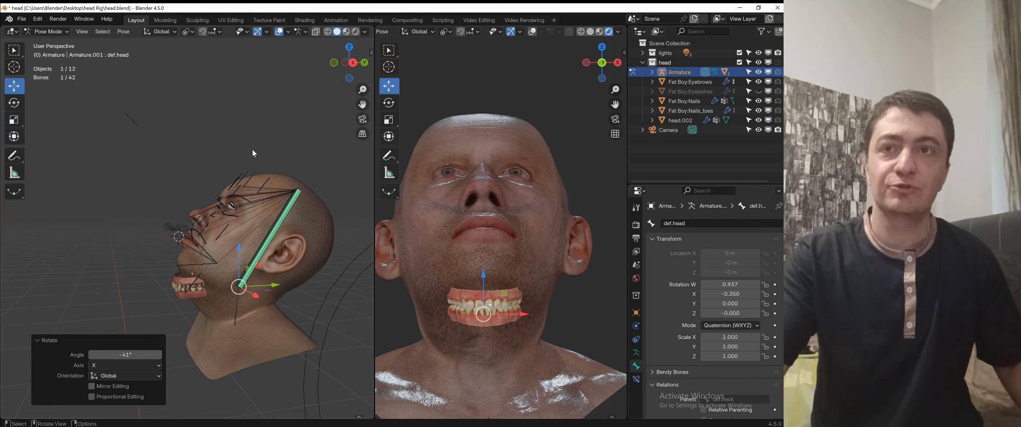
- Examine the Copy Transforms constraint and its influence on the mch.head.parent bone, and widen the properties editor
{"action": "middle_click_drag", "start_coordinate": [303, 144], "coordinate": [281, 165]}
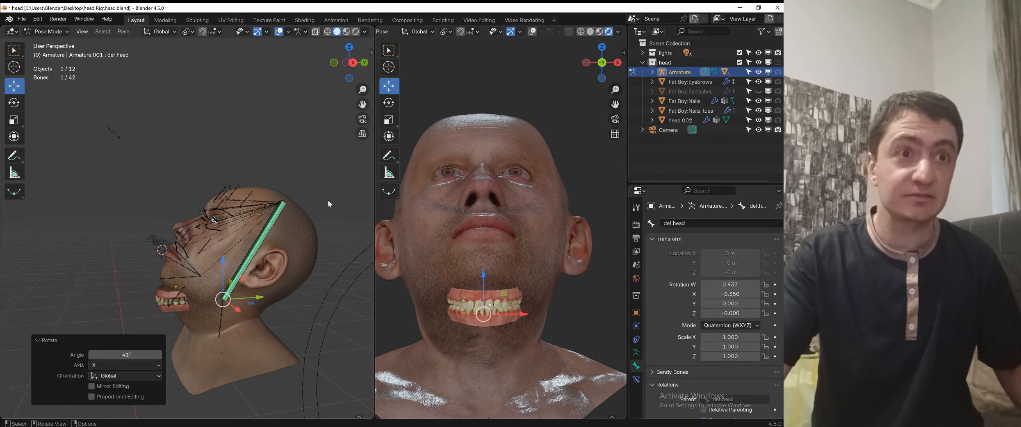
{"action": "left_click", "coordinate": [272, 227]}
{"action": "left_click", "coordinate": [637, 380]}
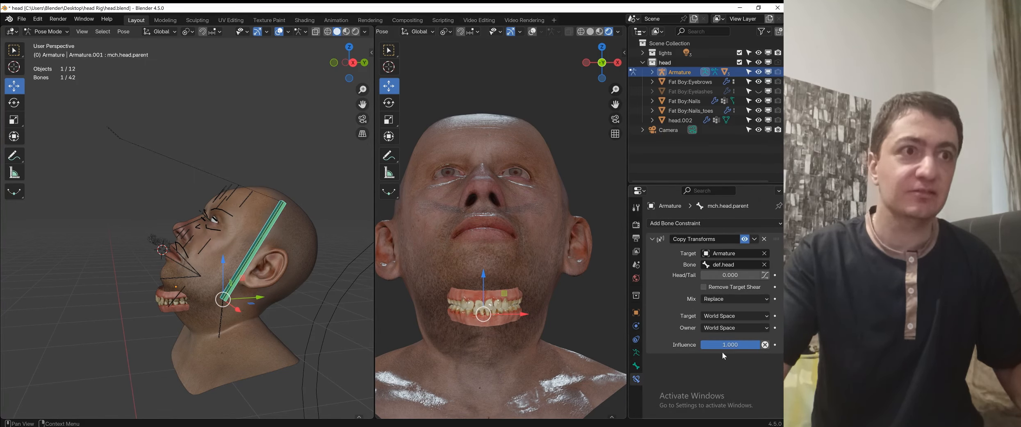
{"action": "mouse_move", "coordinate": [759, 345]}
{"action": "left_mouse_down"}
{"action": "mouse_move", "coordinate": [700, 345]}
{"action": "mouse_move", "coordinate": [760, 345]}
{"action": "left_mouse_up"}
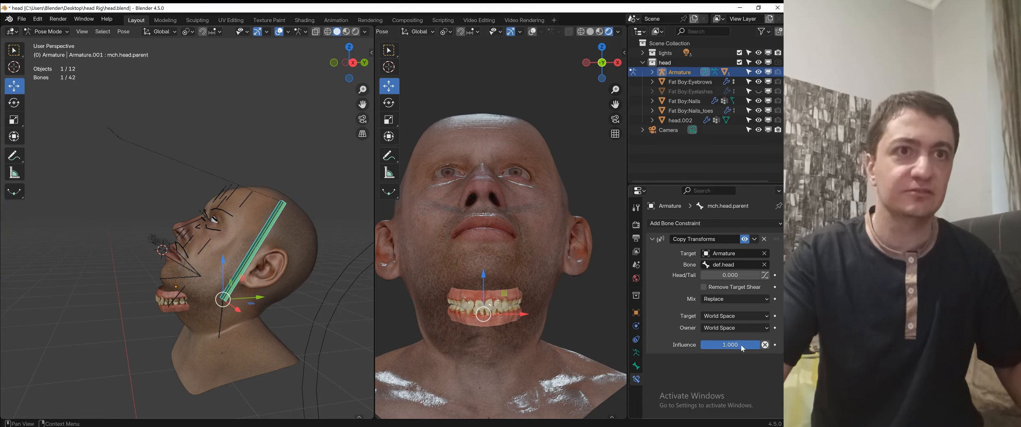
{"action": "left_click_drag", "start_coordinate": [627, 319], "coordinate": [611, 319]}
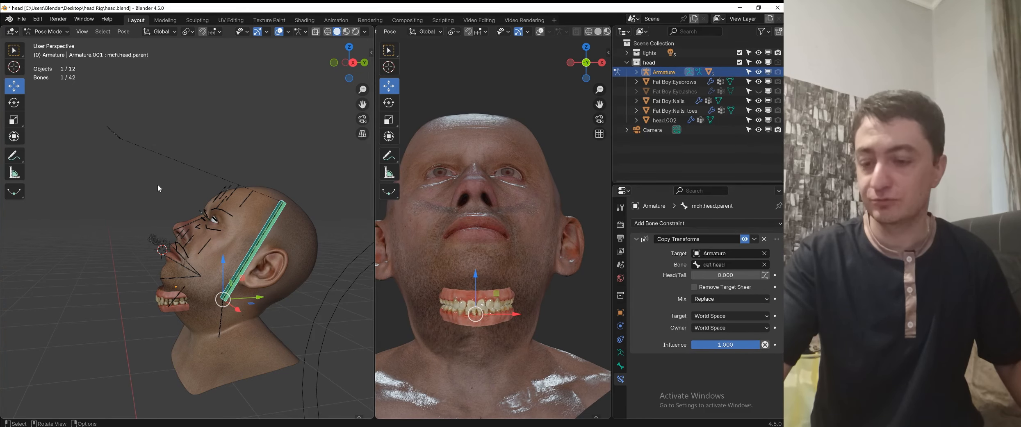
- Clear the rotation of all bones in the armature and deselect them
{"action": "left_click", "coordinate": [256, 200]}
{"action": "key", "text": "a"}
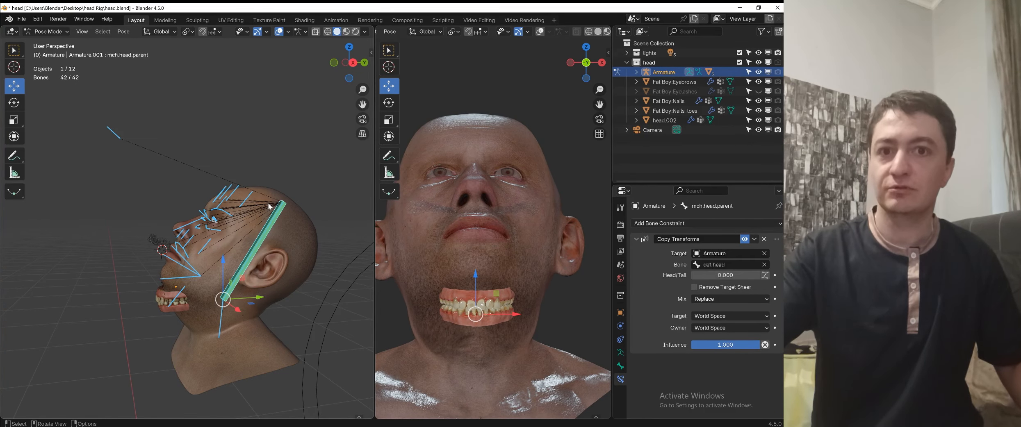
{"action": "key", "text": "alt+r"}
{"action": "key", "text": "alt+a"}
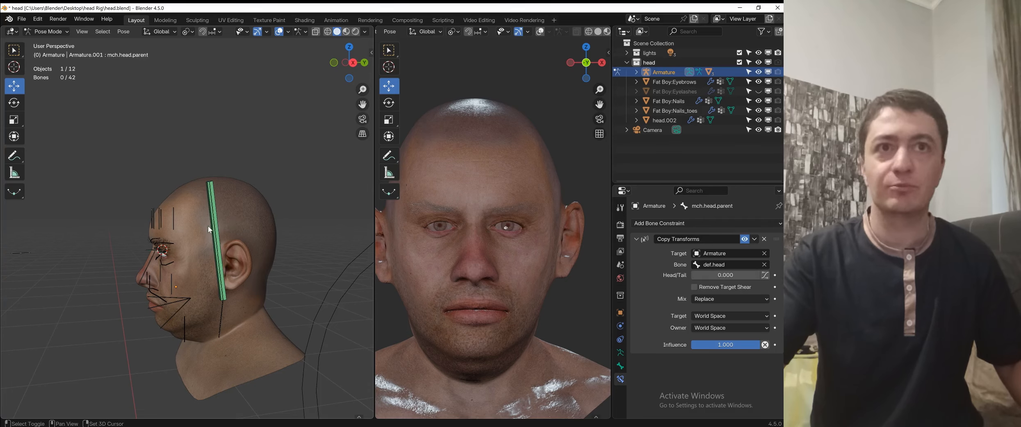
- Select the eye.cntrl bone in front of the face and add a new custom property to it
{"action": "scroll", "coordinate": [208, 226], "scroll_direction": "down", "scroll_amount": 4}
{"action": "middle_click_drag", "start_coordinate": [203, 202], "coordinate": [249, 205]}
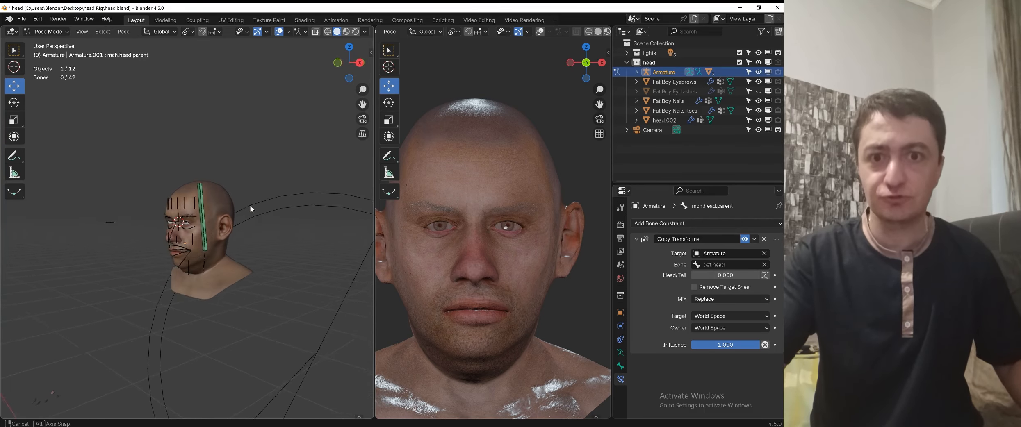
{"action": "scroll", "coordinate": [224, 224], "scroll_direction": "up", "scroll_amount": 4}
{"action": "scroll", "coordinate": [250, 163], "scroll_direction": "down", "scroll_amount": 2}
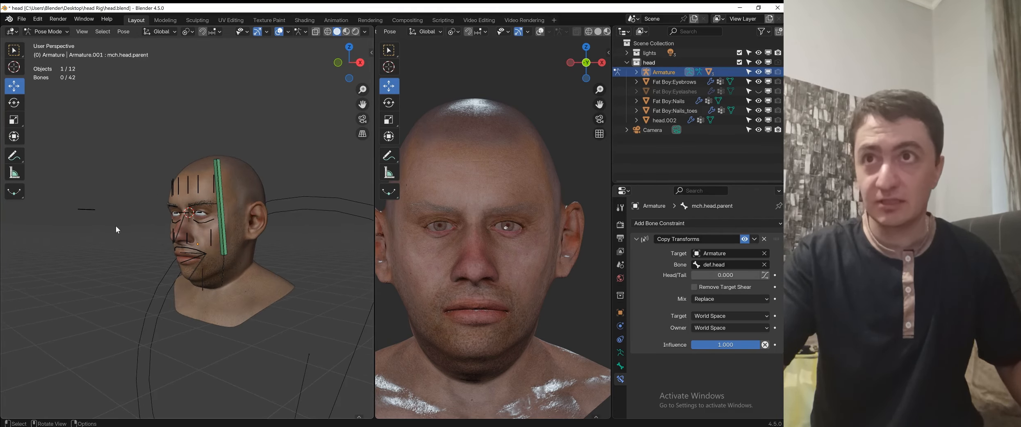
{"action": "middle_click_drag", "start_coordinate": [88, 215], "coordinate": [97, 228]}
{"action": "scroll", "coordinate": [97, 228], "scroll_direction": "up", "scroll_amount": 2}
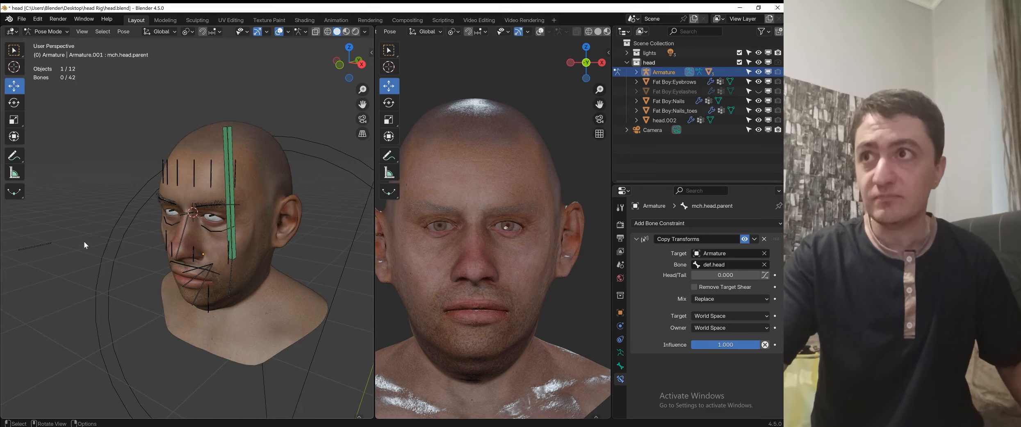
{"action": "left_click", "coordinate": [45, 245]}
{"action": "middle_click_drag", "start_coordinate": [45, 246], "coordinate": [118, 225]}
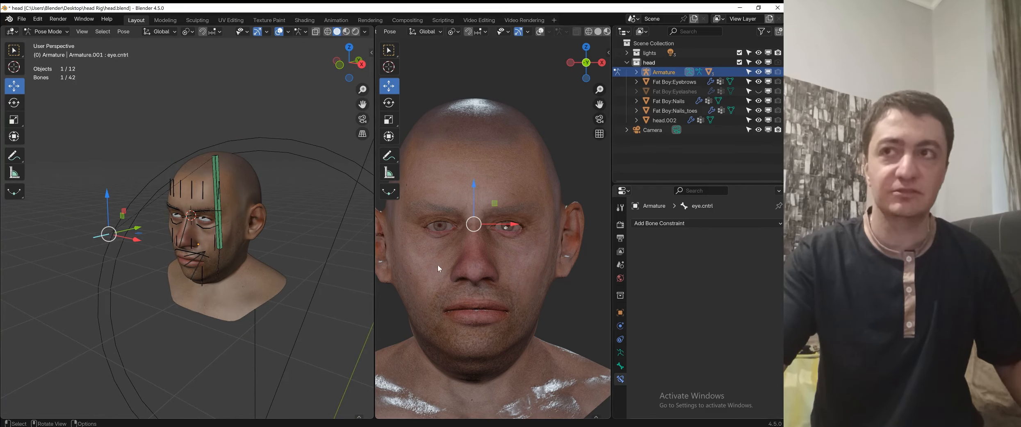
{"action": "left_click", "coordinate": [620, 353]}
{"action": "scroll", "coordinate": [732, 345], "scroll_direction": "down", "scroll_amount": 3}
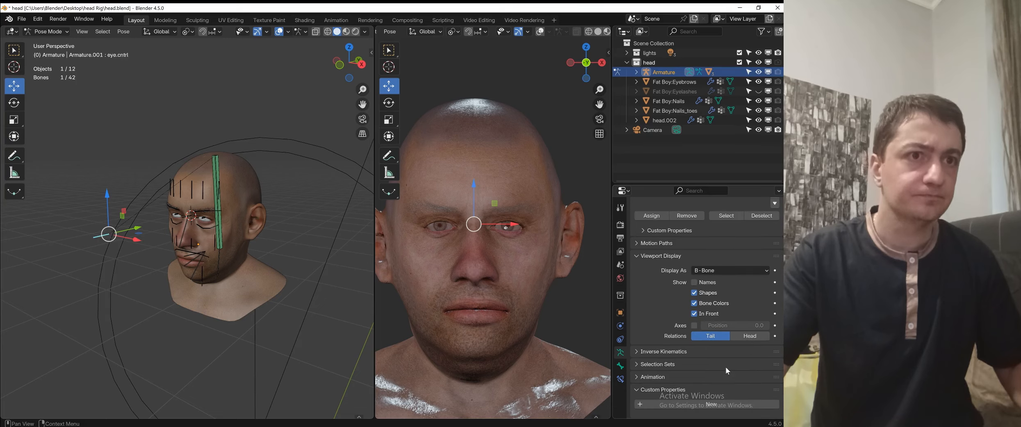
{"action": "left_click", "coordinate": [622, 366]}
{"action": "scroll", "coordinate": [724, 358], "scroll_direction": "down", "scroll_amount": 4}
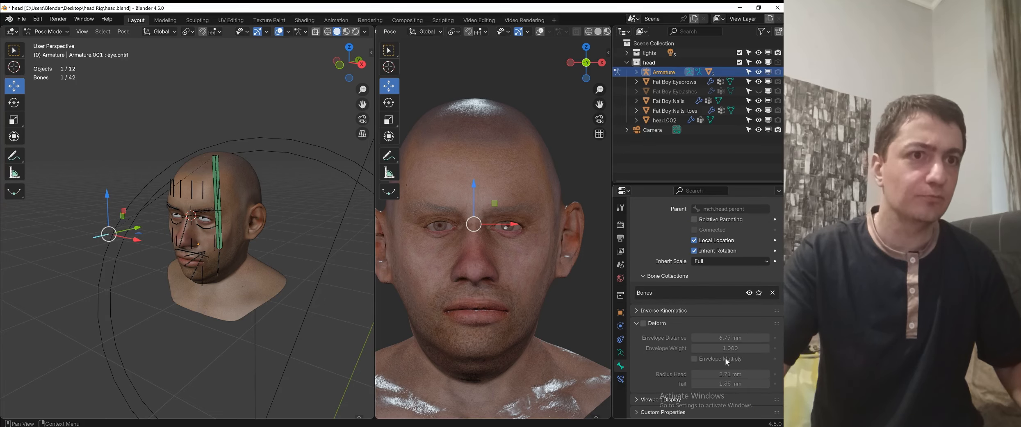
{"action": "scroll", "coordinate": [674, 413], "scroll_direction": "down", "scroll_amount": 2}
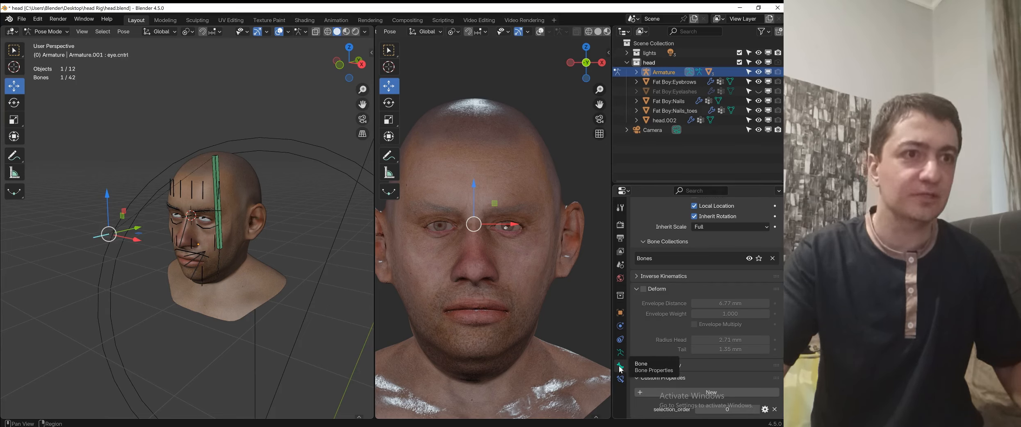
{"action": "left_click", "coordinate": [725, 392]}
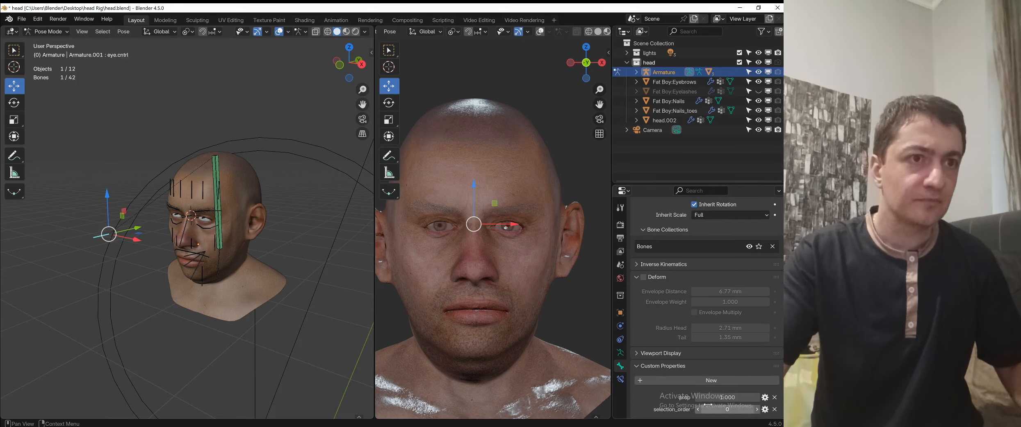
- Rename the eye control bone's new custom property to "eyes follow head on/off"
{"action": "left_click", "coordinate": [765, 398]}
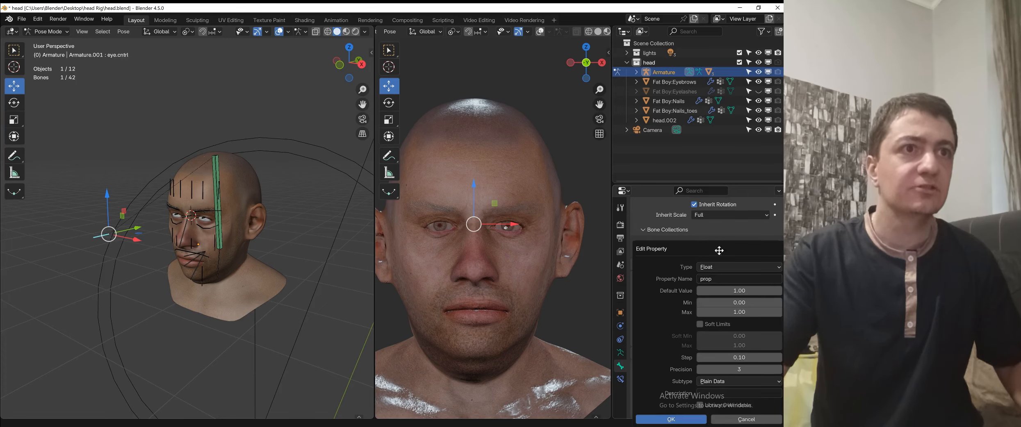
{"action": "left_click", "coordinate": [718, 278]}
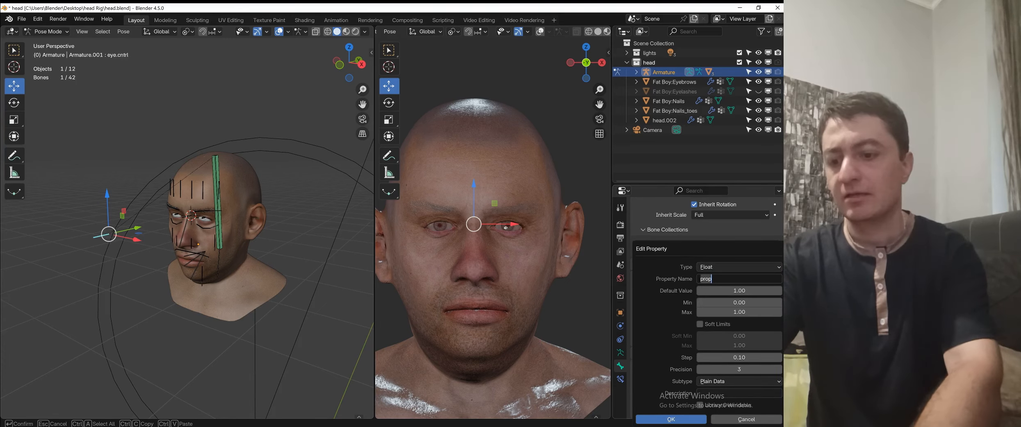
{"action": "type", "text": "eyes f"}
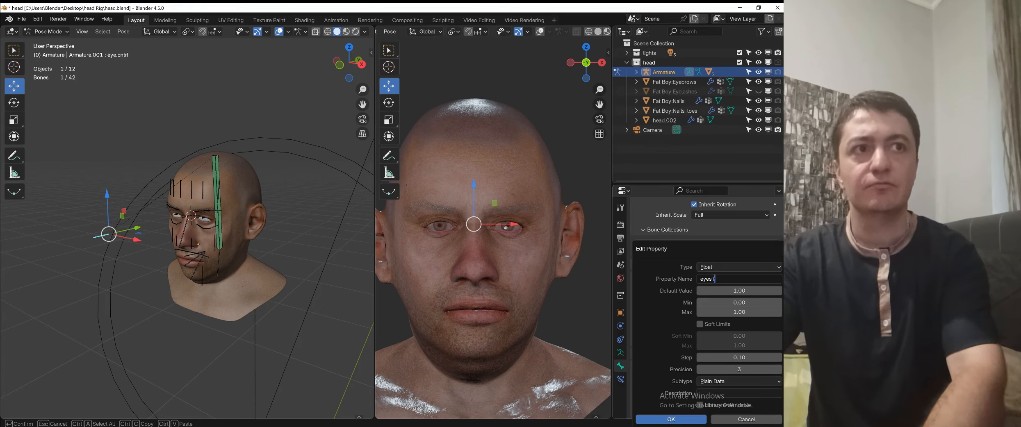
{"action": "type", "text": "ollow he"}
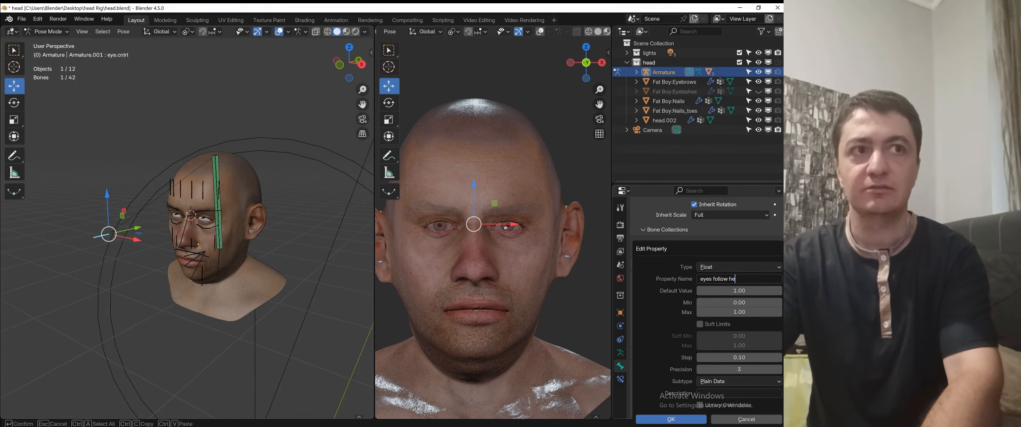
{"action": "type", "text": "ad on/off"}
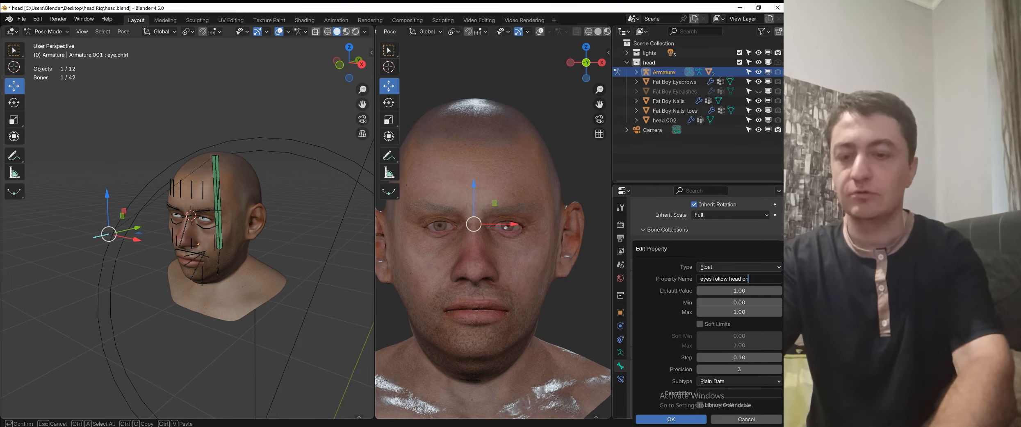
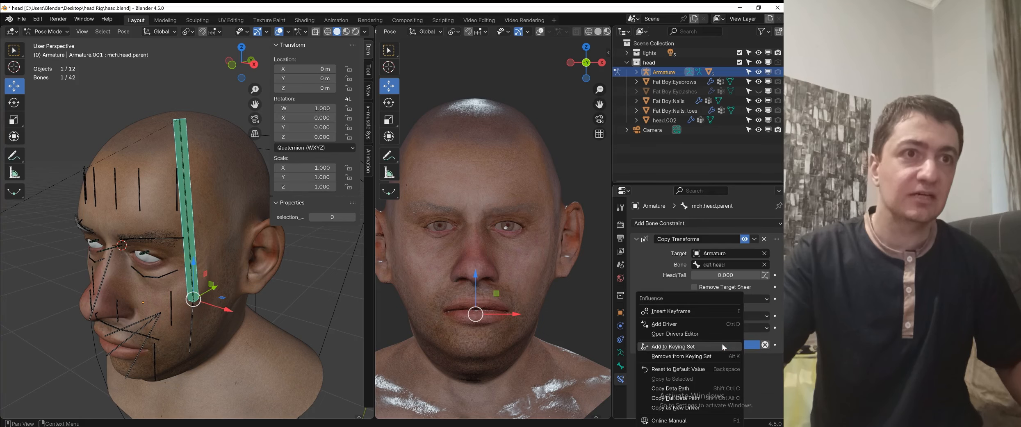
- Add a driver to the influence of mch.head.parent's Copy Transforms constraint and set its expression to var
{"action": "left_click", "coordinate": [703, 326]}
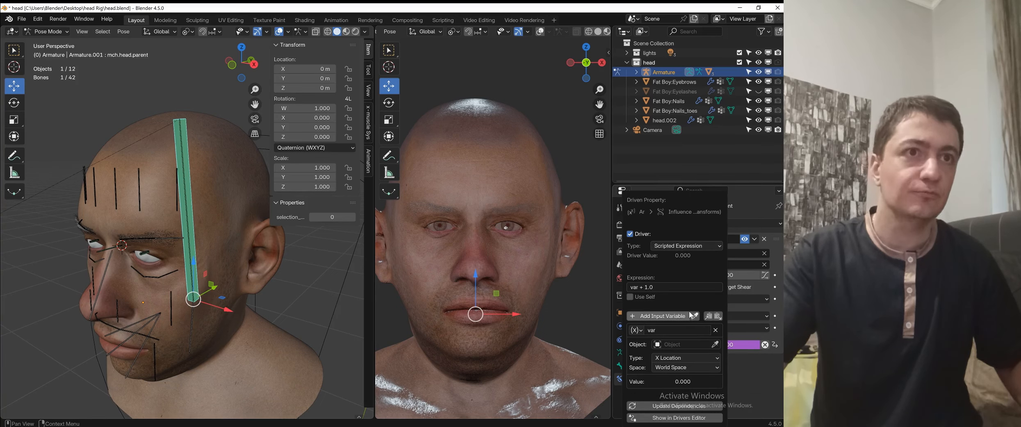
{"action": "left_click", "coordinate": [680, 287]}
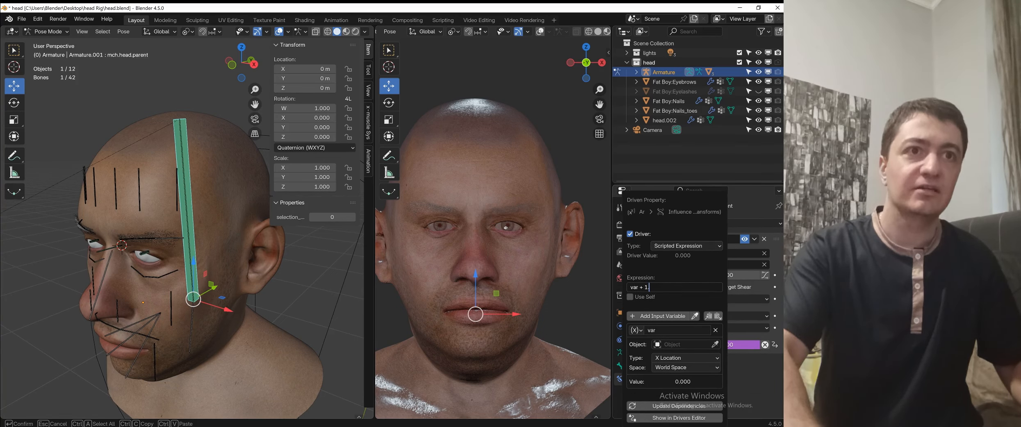
{"action": "key", "text": "Return"}
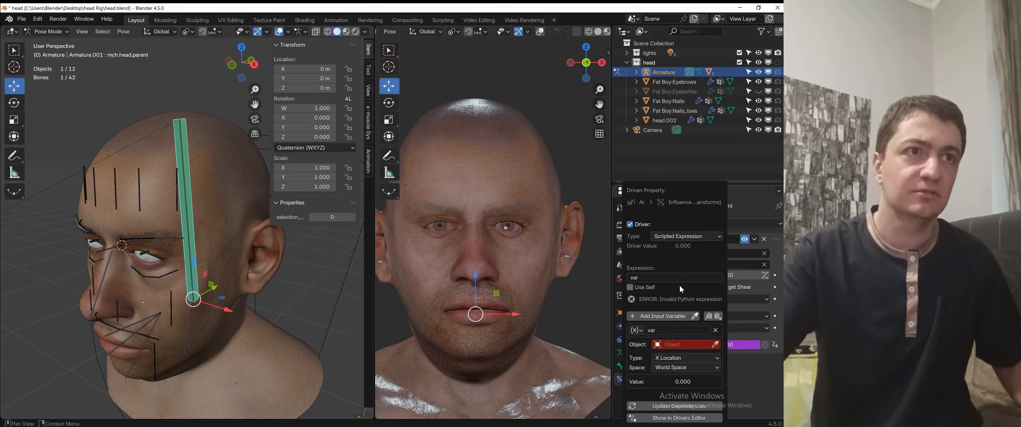
- Make the driver variable a single property that reads the "eyes follow head on/off" path from the Armature object
{"action": "left_click", "coordinate": [636, 330]}
{"action": "left_click", "coordinate": [657, 354]}
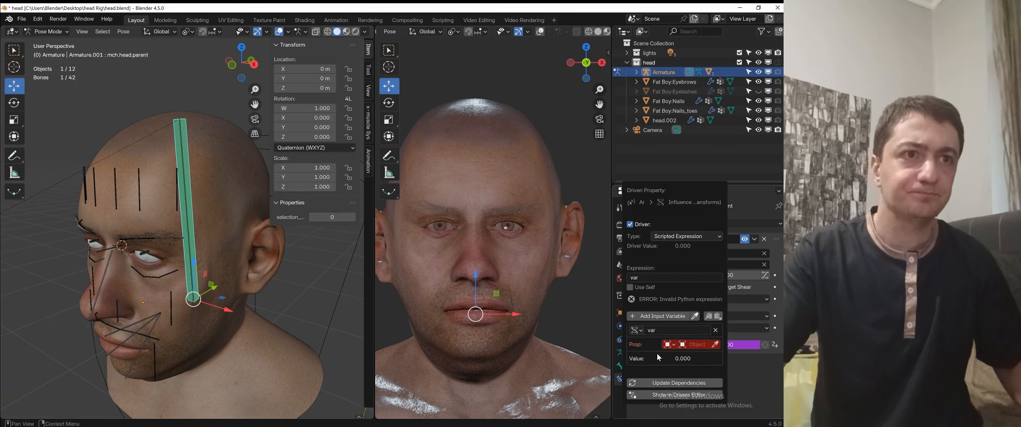
{"action": "left_click", "coordinate": [699, 344]}
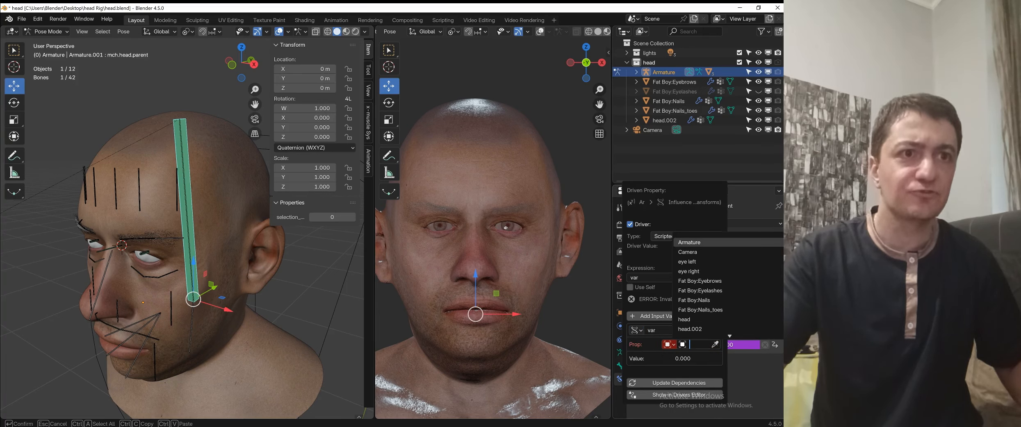
{"action": "left_click", "coordinate": [689, 242]}
{"action": "left_click", "coordinate": [681, 354]}
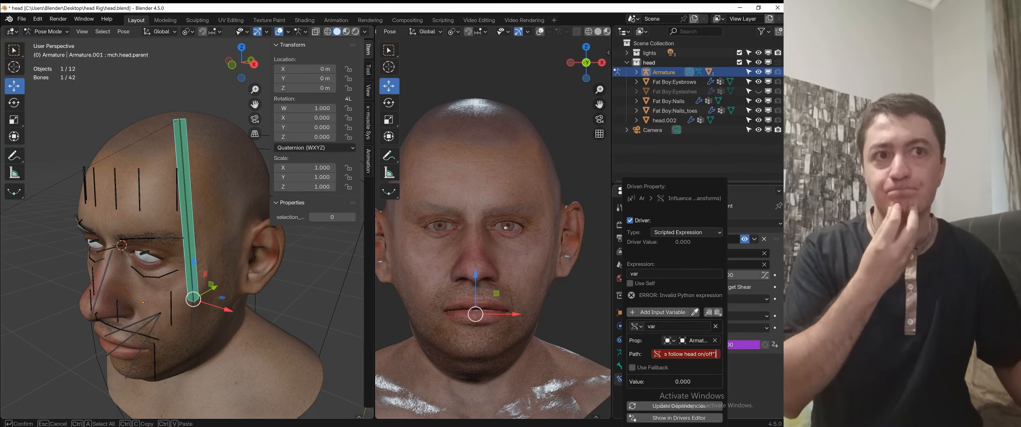
{"action": "key", "text": "Return"}
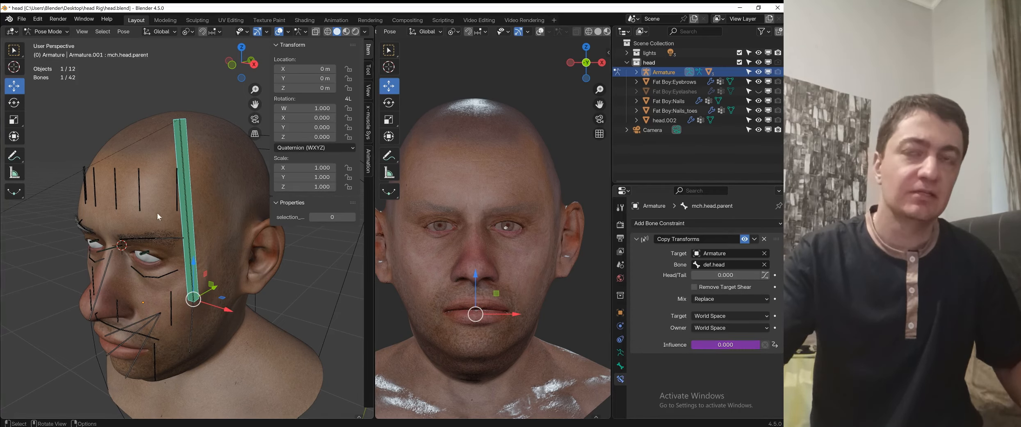
- Reopen the influence driver's settings and check its expression, target object and property path
{"action": "right_click", "coordinate": [723, 347]}
{"action": "left_click", "coordinate": [686, 327]}
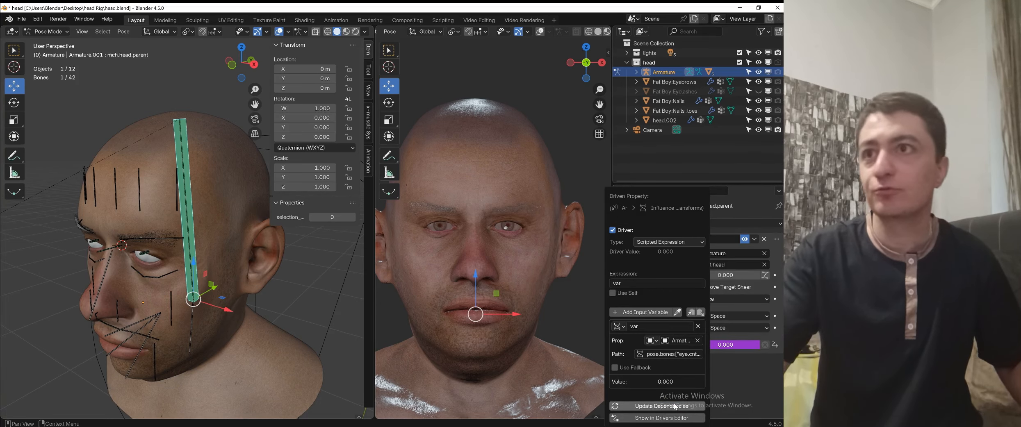
{"action": "scroll", "coordinate": [121, 238], "scroll_direction": "down", "scroll_amount": 3}
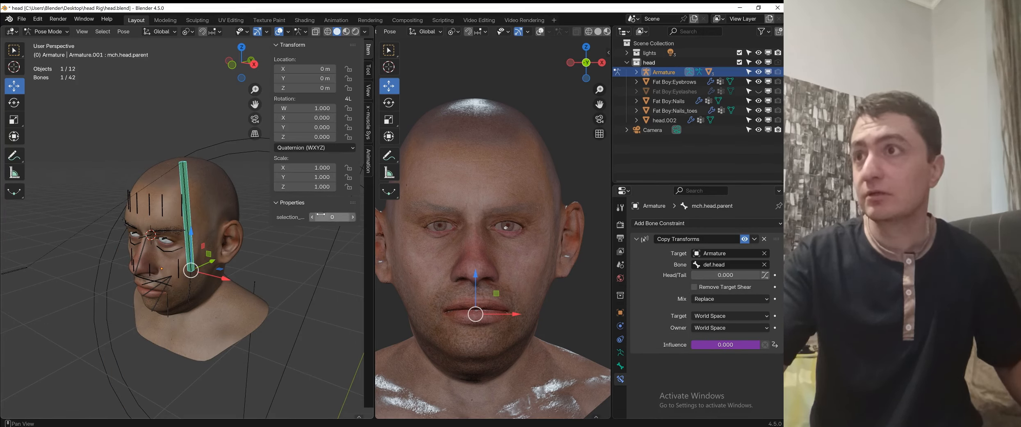
- Check the custom property on the eye.cntrl bone, and rotate the def.head bone -46.2° about the global X axis
{"action": "left_click", "coordinate": [23, 269]}
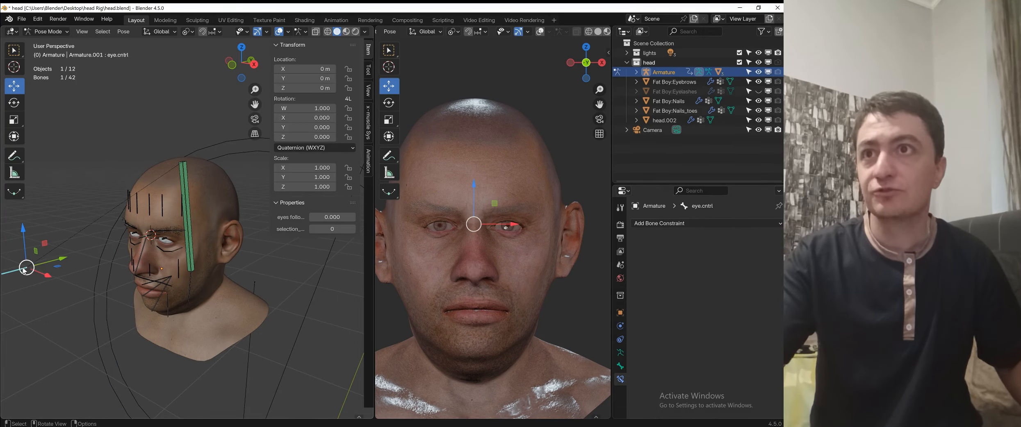
{"action": "left_click", "coordinate": [186, 202]}
{"action": "key", "text": "r"}
{"action": "key", "text": "x"}
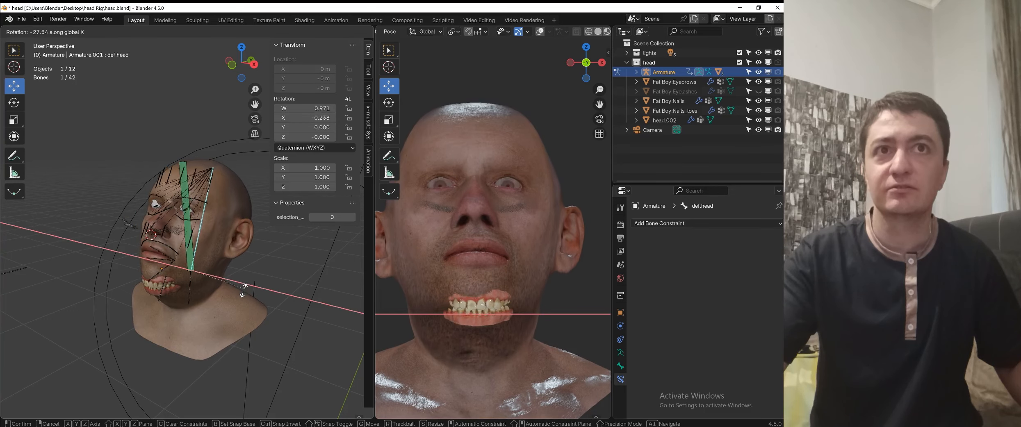
{"action": "left_click", "coordinate": [232, 304]}
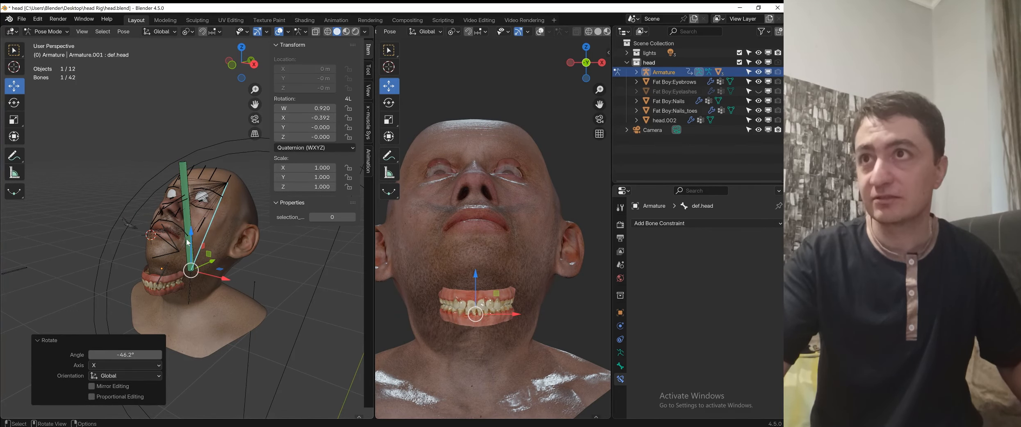
- Test the "eyes follow head on/off" property on the eye.cntrl bone with the head tilted back, returning it to 0
{"action": "middle_click_drag", "start_coordinate": [229, 229], "coordinate": [160, 223]}
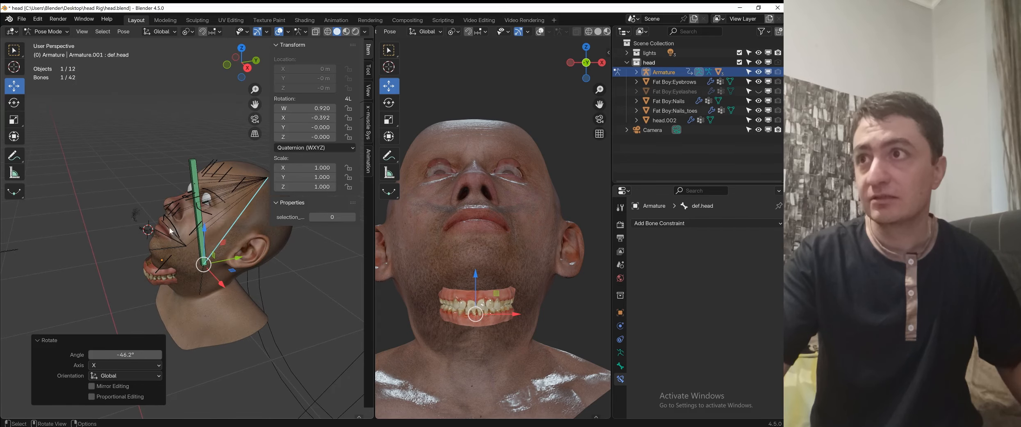
{"action": "left_click", "coordinate": [42, 245]}
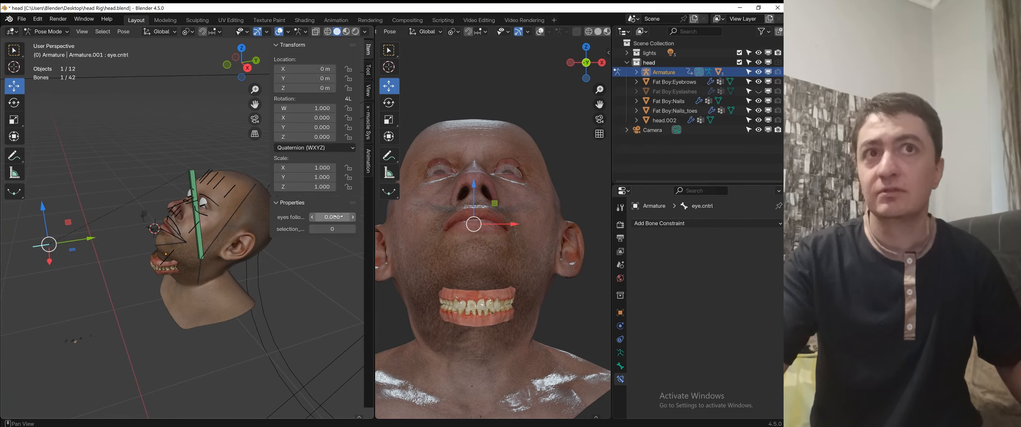
{"action": "mouse_move", "coordinate": [338, 217]}
{"action": "left_mouse_down"}
{"action": "mouse_move", "coordinate": [371, 217]}
{"action": "mouse_move", "coordinate": [339, 216]}
{"action": "left_mouse_up"}
{"action": "middle_click_drag", "start_coordinate": [468, 204], "coordinate": [516, 164]}
{"action": "scroll", "coordinate": [517, 163], "scroll_direction": "up", "scroll_amount": 3}
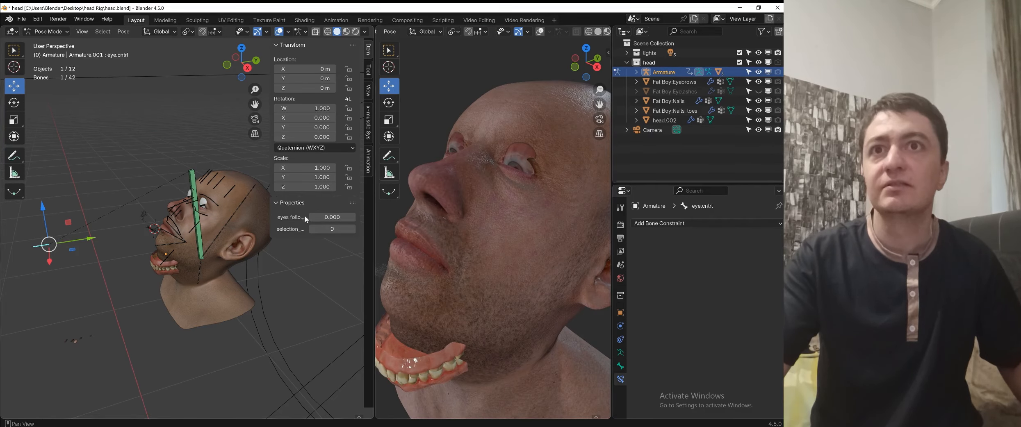
{"action": "mouse_move", "coordinate": [328, 217]}
{"action": "left_mouse_down"}
{"action": "mouse_move", "coordinate": [369, 217]}
{"action": "mouse_move", "coordinate": [324, 217]}
{"action": "left_mouse_up"}
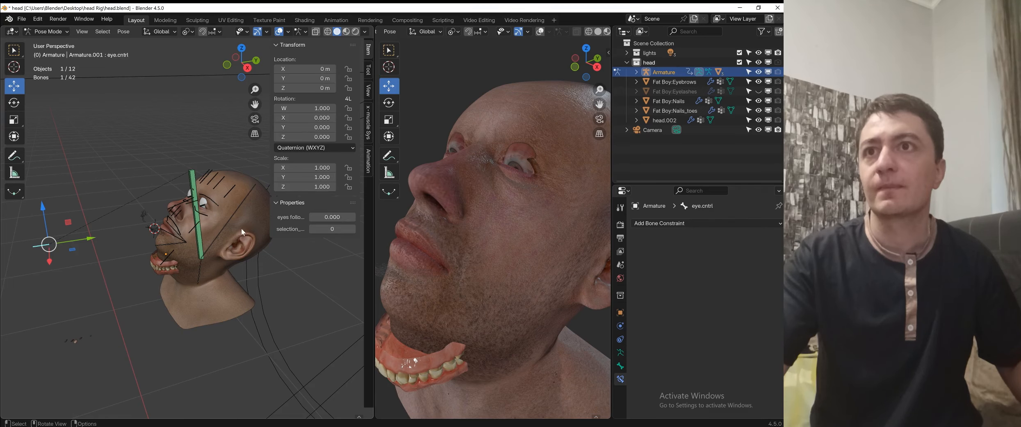
- Clear the def.head bone's rotation, rotate it 28.6° about the global Z axis, and readjust its turn about Z
{"action": "left_click", "coordinate": [223, 226]}
{"action": "key", "text": "alt+r"}
{"action": "middle_click_drag", "start_coordinate": [176, 249], "coordinate": [232, 258]}
{"action": "key", "text": "r"}
{"action": "key", "text": "z"}
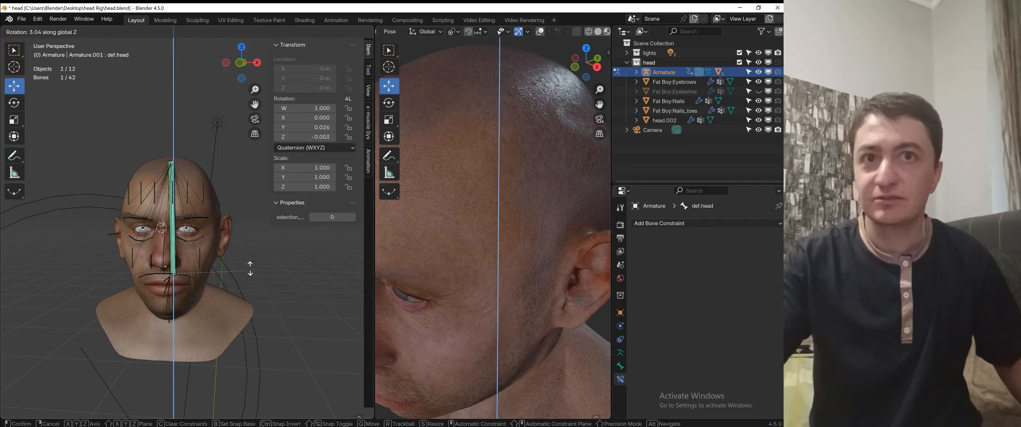
{"action": "left_click", "coordinate": [286, 218]}
{"action": "middle_click_drag", "start_coordinate": [533, 242], "coordinate": [515, 290]}
{"action": "middle_click_drag", "start_coordinate": [534, 255], "coordinate": [531, 285]}
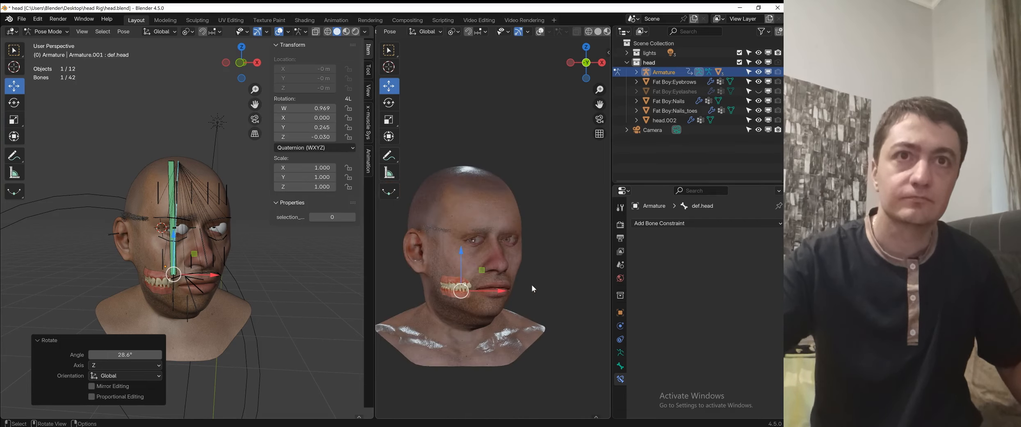
{"action": "key", "text": "r"}
{"action": "key", "text": "z"}
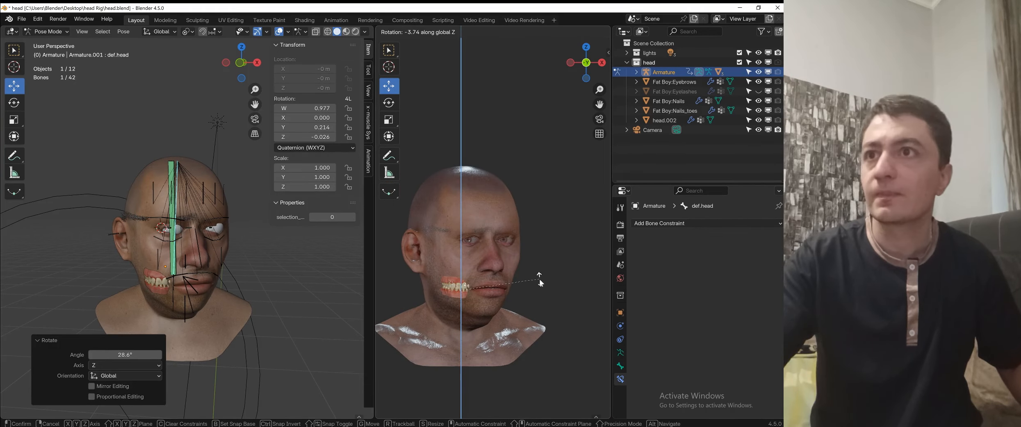
{"action": "left_click", "coordinate": [539, 279]}
- Test the eyes-follow-head property on eye.cntrl with the head turned sideways, leaving it at 0
{"action": "middle_click_drag", "start_coordinate": [173, 235], "coordinate": [305, 228]}
{"action": "left_click", "coordinate": [308, 330]}
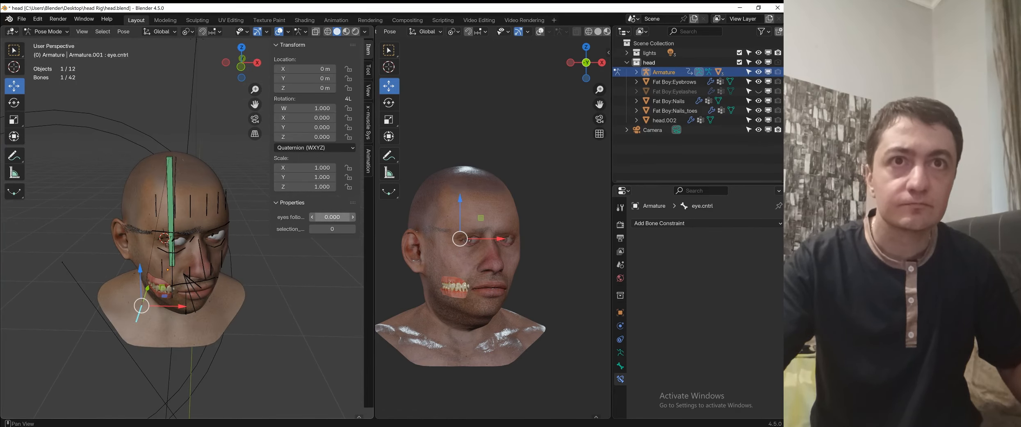
{"action": "left_click_drag", "start_coordinate": [332, 217], "coordinate": [273, 211]}
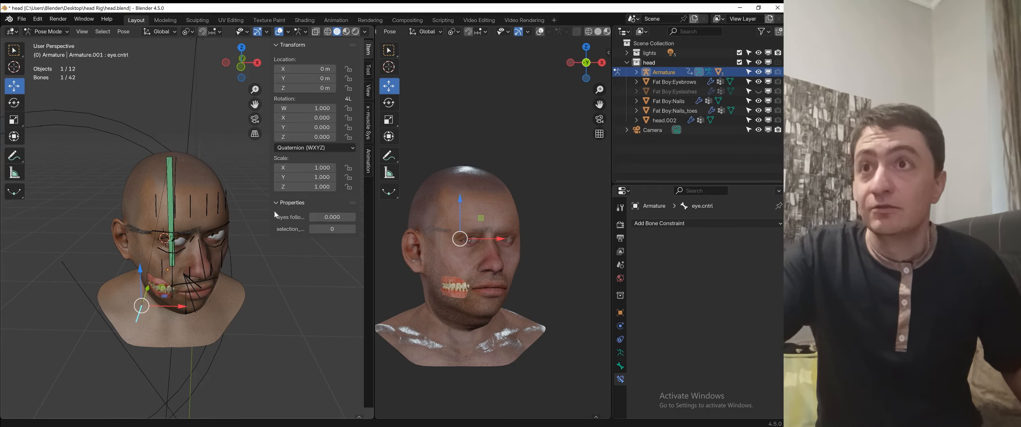
- Clear the rotation of all pose bones and deselect them
{"action": "key", "text": "a"}
{"action": "key", "text": "alt+r"}
{"action": "left_click", "coordinate": [209, 285]}
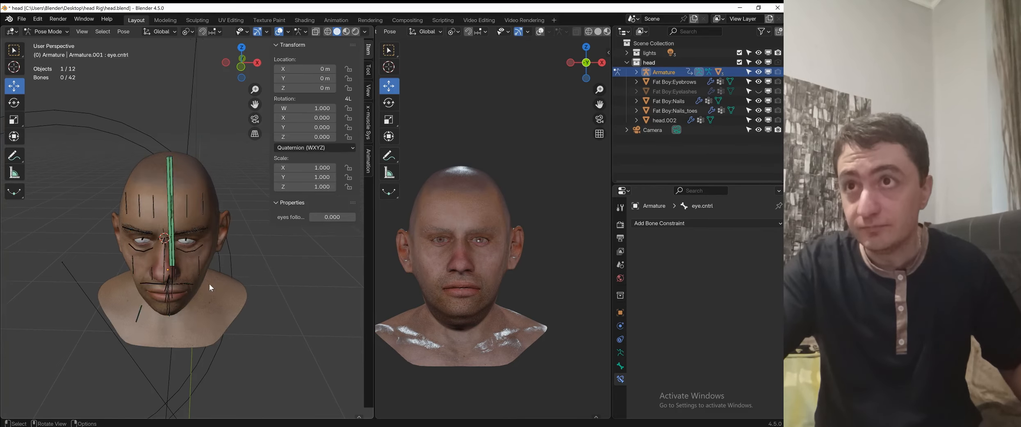
- Try rotating the def.head bone about the global X axis to check how the eyes react
{"action": "scroll", "coordinate": [210, 284], "scroll_direction": "up", "scroll_amount": 2}
{"action": "middle_click_drag", "start_coordinate": [209, 284], "coordinate": [180, 210]}
{"action": "scroll", "coordinate": [200, 212], "scroll_direction": "up", "scroll_amount": 4}
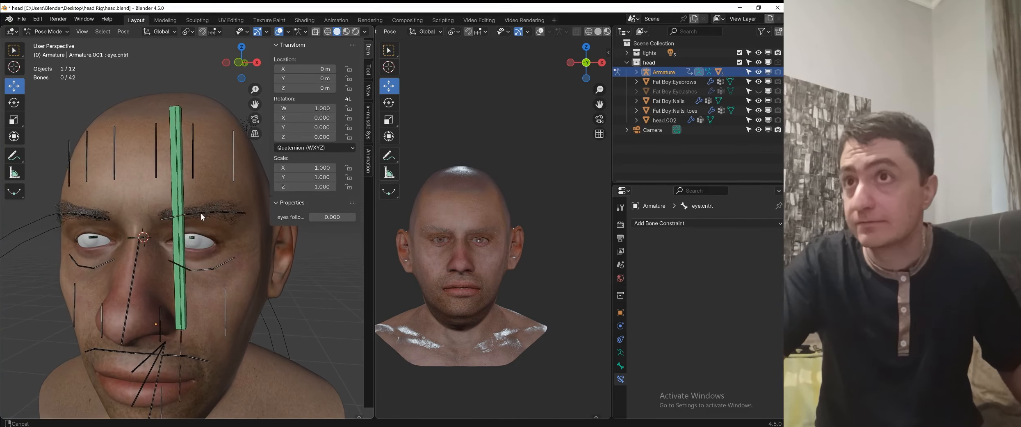
{"action": "middle_click_drag", "start_coordinate": [243, 257], "coordinate": [211, 229]}
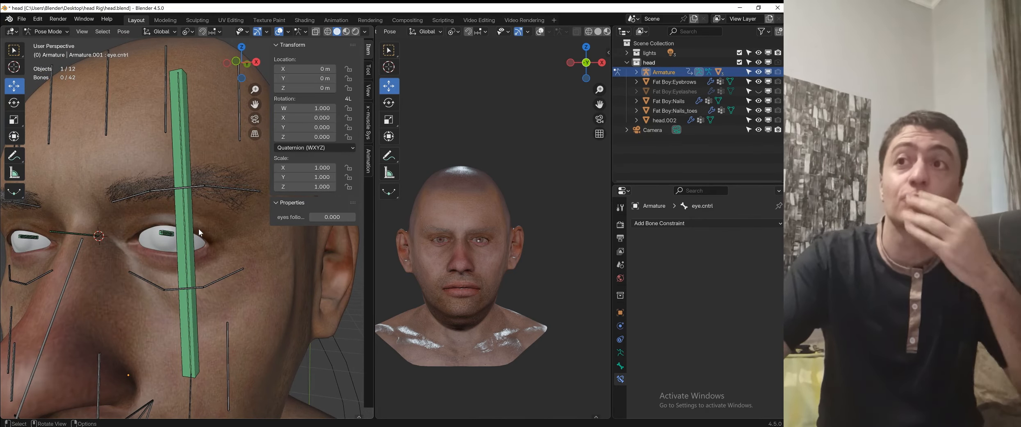
{"action": "scroll", "coordinate": [185, 211], "scroll_direction": "down", "scroll_amount": 4}
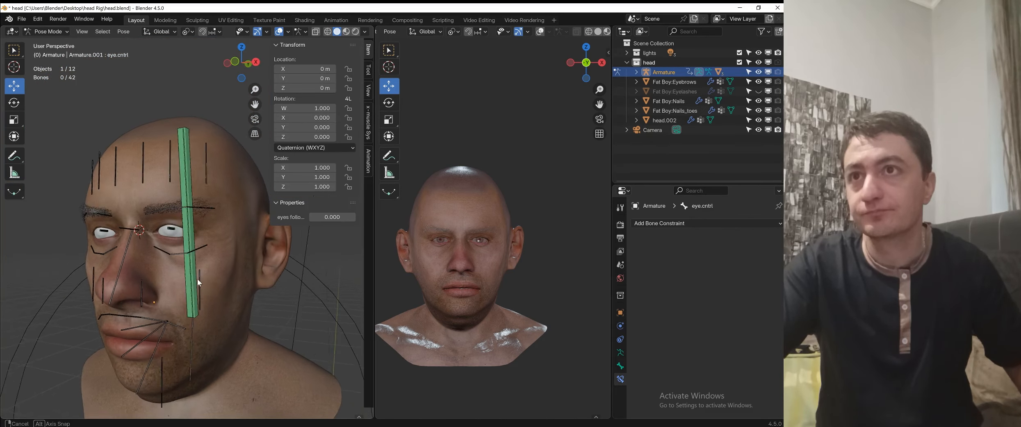
{"action": "middle_click_drag", "start_coordinate": [197, 279], "coordinate": [195, 237]}
{"action": "left_click", "coordinate": [211, 224]}
{"action": "key", "text": "r"}
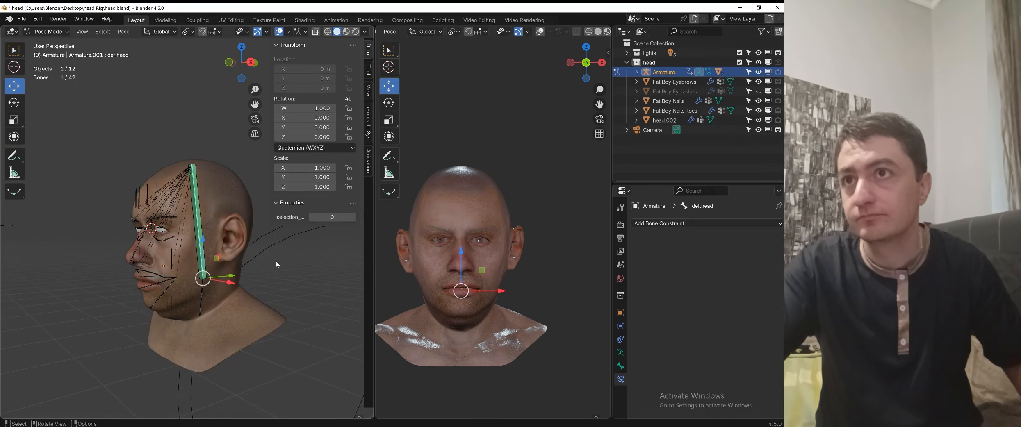
{"action": "key", "text": "x"}
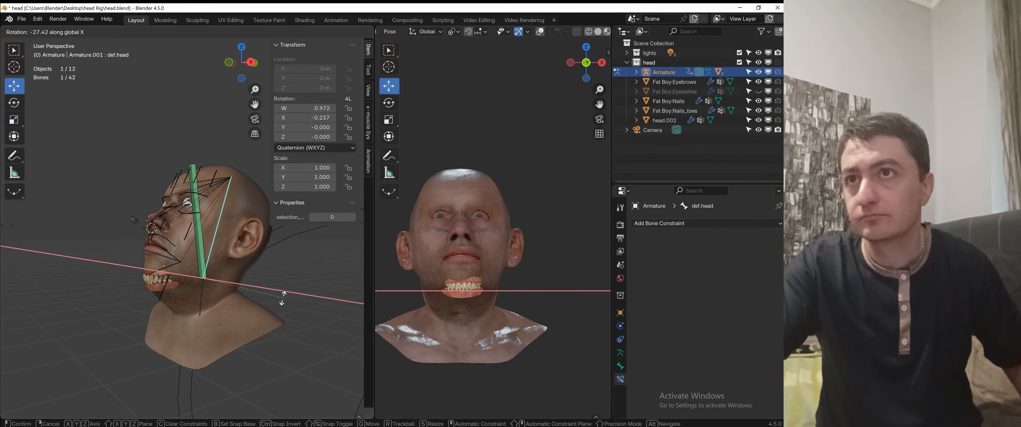
{"action": "right_click", "coordinate": [240, 294]}
- Switch the armature to Edit Mode and try moving the mch.head.parent bone
{"action": "scroll", "coordinate": [229, 283], "scroll_direction": "up", "scroll_amount": 2}
{"action": "key", "text": "ctrl+Tab"}
{"action": "left_click", "coordinate": [273, 266]}
{"action": "left_click", "coordinate": [208, 231]}
{"action": "key", "text": "g"}
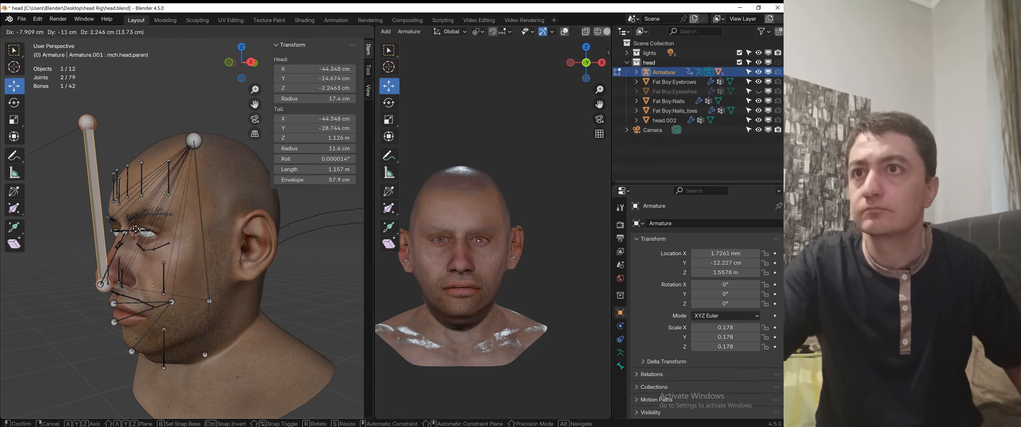
{"action": "right_click", "coordinate": [113, 216]}
- Return to Pose Mode and try moving the def.neck bone to check what follows it
{"action": "key", "text": "ctrl+Tab"}
{"action": "left_click", "coordinate": [293, 301]}
{"action": "scroll", "coordinate": [225, 255], "scroll_direction": "down", "scroll_amount": 3}
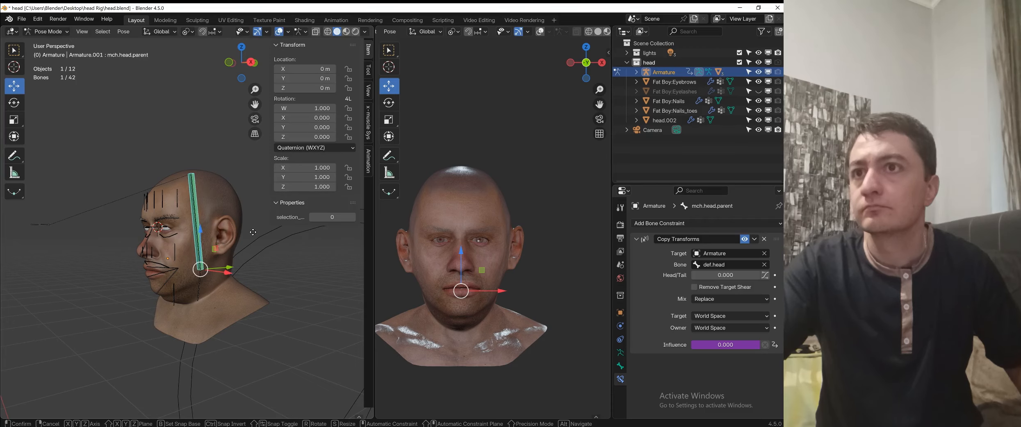
{"action": "left_click", "coordinate": [201, 290]}
{"action": "key", "text": "g"}
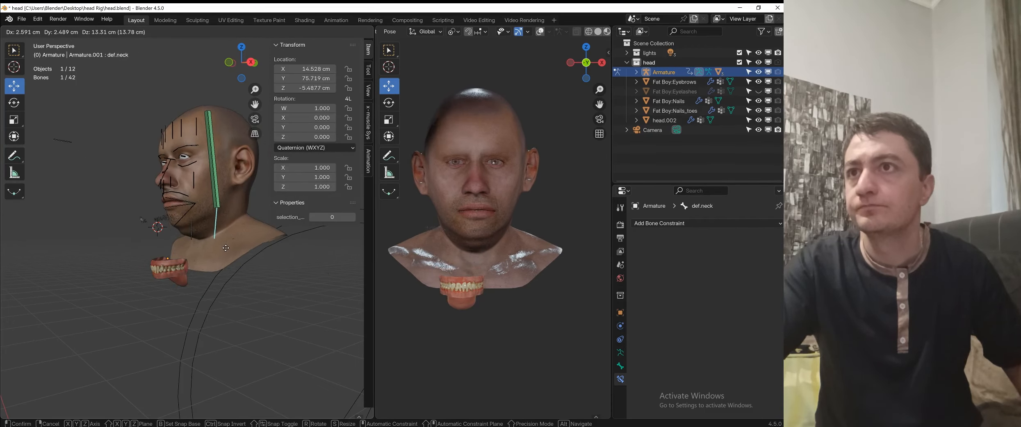
{"action": "right_click", "coordinate": [213, 262]}
- Examine the eyes and their bones up close in both viewports
{"action": "scroll", "coordinate": [189, 226], "scroll_direction": "up", "scroll_amount": 4}
{"action": "middle_click_drag", "start_coordinate": [189, 226], "coordinate": [248, 223]}
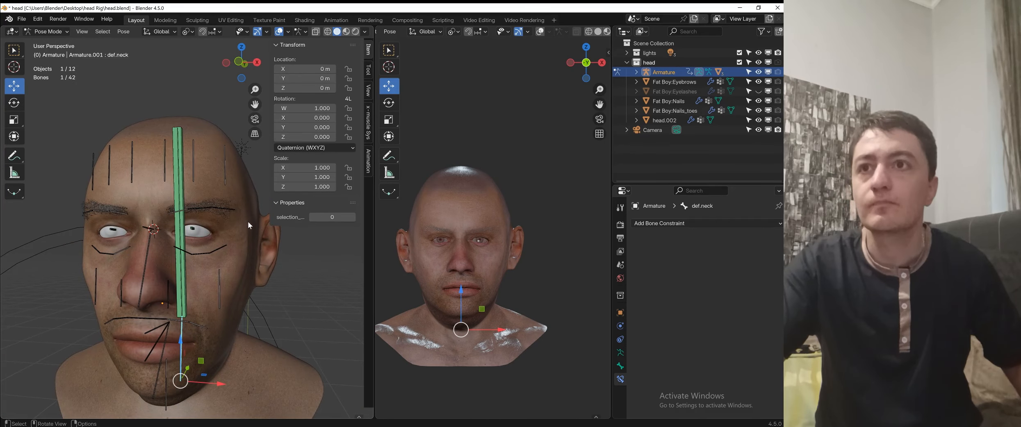
{"action": "scroll", "coordinate": [213, 248], "scroll_direction": "up", "scroll_amount": 5}
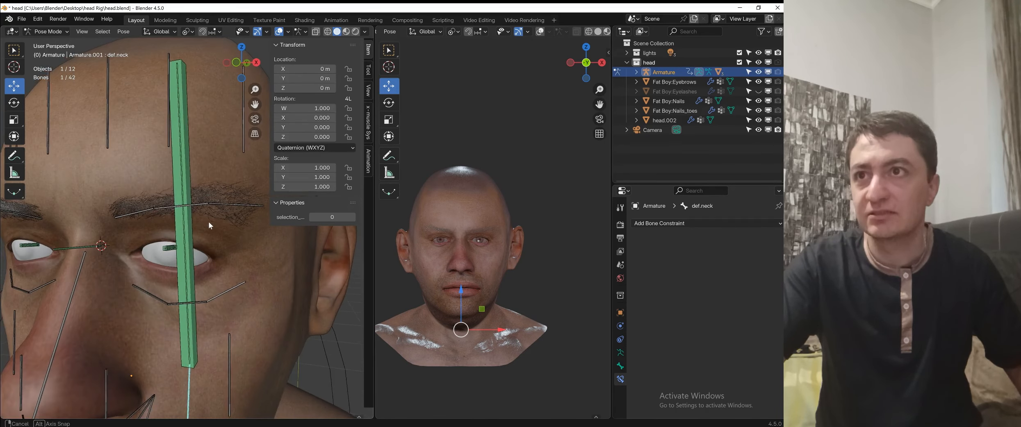
{"action": "scroll", "coordinate": [519, 221], "scroll_direction": "up", "scroll_amount": 4}
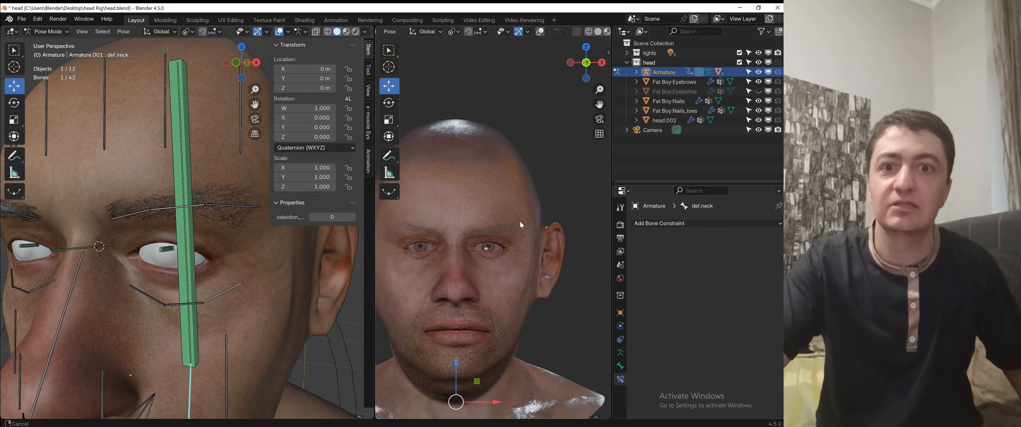
{"action": "scroll", "coordinate": [160, 237], "scroll_direction": "down", "scroll_amount": 4}
{"action": "scroll", "coordinate": [242, 236], "scroll_direction": "up", "scroll_amount": 4}
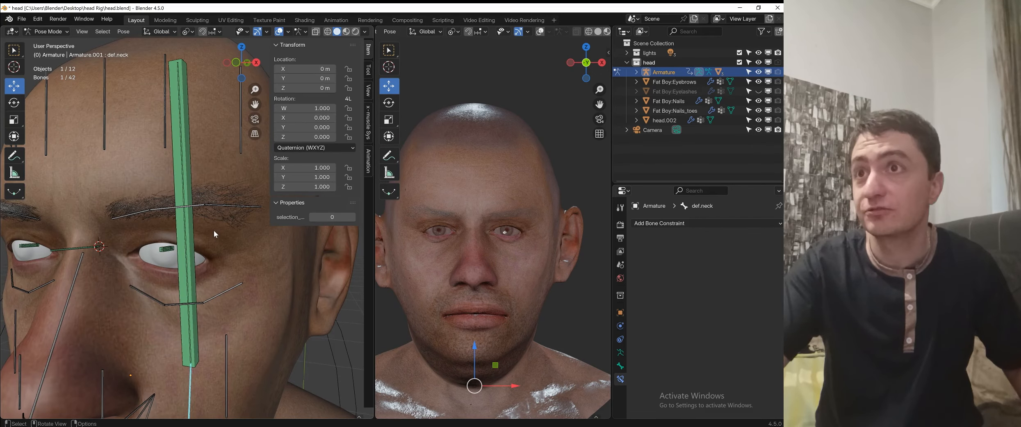
{"action": "scroll", "coordinate": [213, 230], "scroll_direction": "up", "scroll_amount": 2}
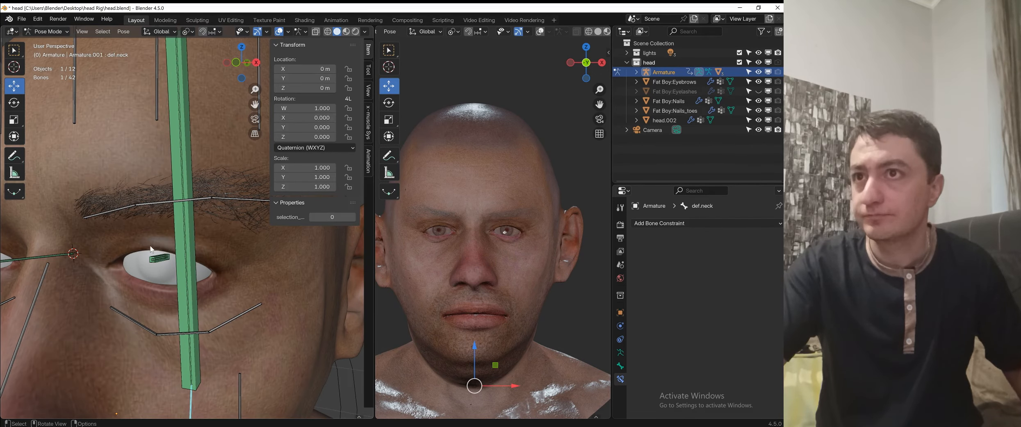
- Put the armature in Edit Mode, widen the rig viewport, and show the head from the right side
{"action": "key", "text": "ctrl+Tab"}
{"action": "left_click", "coordinate": [255, 243]}
{"action": "scroll", "coordinate": [254, 243], "scroll_direction": "down", "scroll_amount": 5}
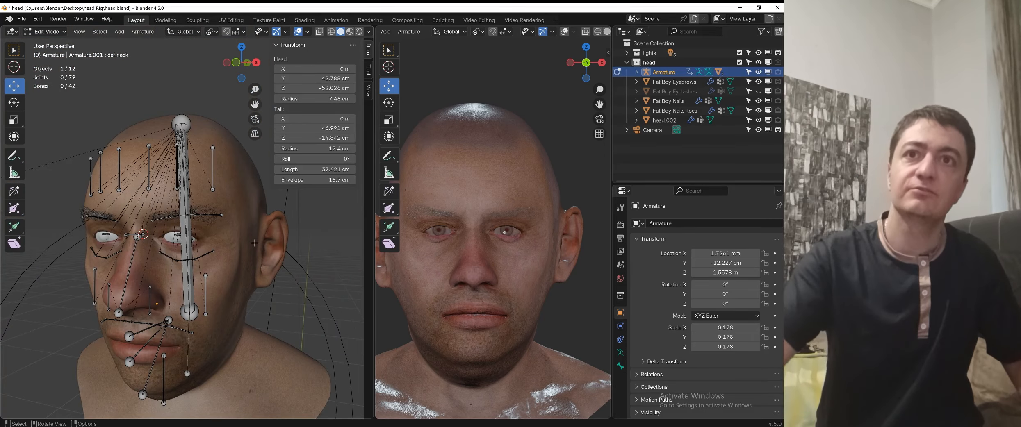
{"action": "left_click_drag", "start_coordinate": [378, 261], "coordinate": [430, 245]}
{"action": "key", "text": "KP_3"}
{"action": "scroll", "coordinate": [168, 243], "scroll_direction": "up", "scroll_amount": 5}
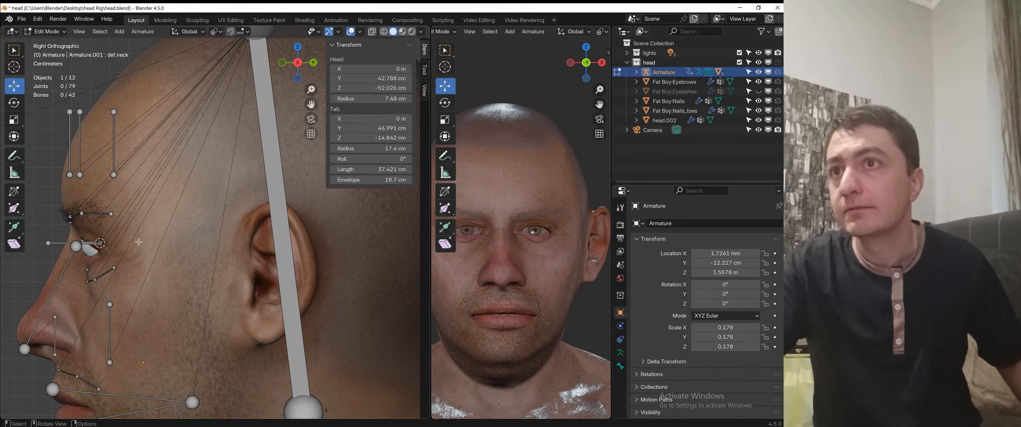
- Select the head joint of the eye.L bone and snap the 3D cursor to it
{"action": "key", "text": "a"}
{"action": "left_click", "coordinate": [168, 243]}
{"action": "middle_click_drag", "start_coordinate": [168, 243], "coordinate": [210, 268]}
{"action": "scroll", "coordinate": [203, 271], "scroll_direction": "up", "scroll_amount": 3}
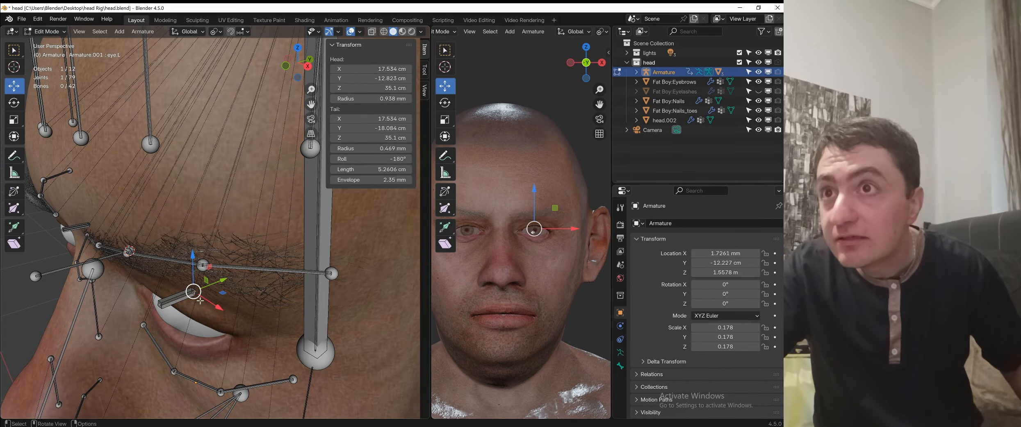
{"action": "key", "text": "b"}
{"action": "left_click_drag", "start_coordinate": [186, 286], "coordinate": [207, 299]}
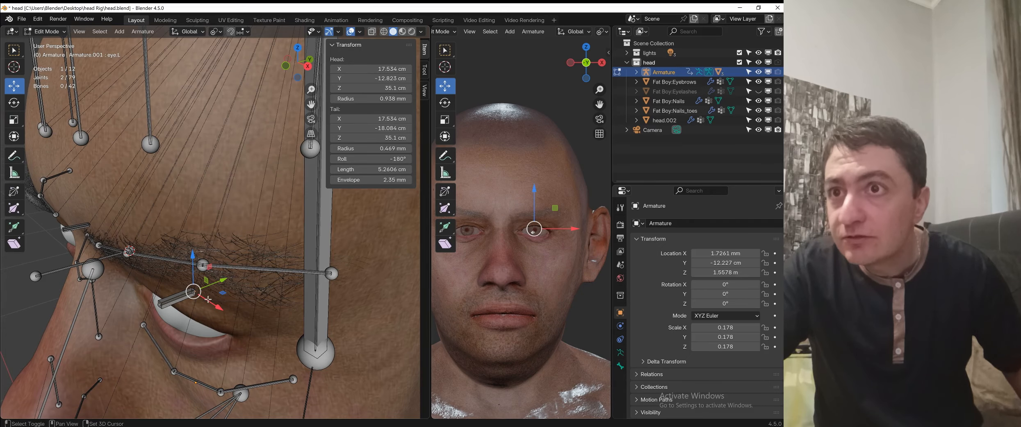
{"action": "key", "text": "shift+s"}
{"action": "left_click", "coordinate": [207, 355]}
{"action": "middle_click_drag", "start_coordinate": [207, 355], "coordinate": [268, 301]}
{"action": "key", "text": "KP_3"}
{"action": "scroll", "coordinate": [268, 301], "scroll_direction": "down", "scroll_amount": 4}
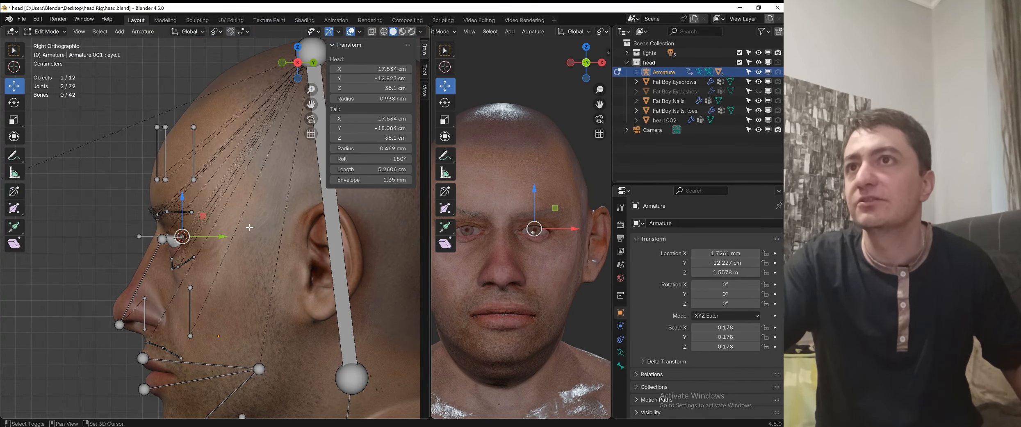
- Add a new bone at the 3D cursor, scale it by 0.110 to about 62 cm long, and thin its B-Bone display
{"action": "key", "text": "shift+a"}
{"action": "left_click", "coordinate": [208, 87]}
{"action": "key", "text": "s"}
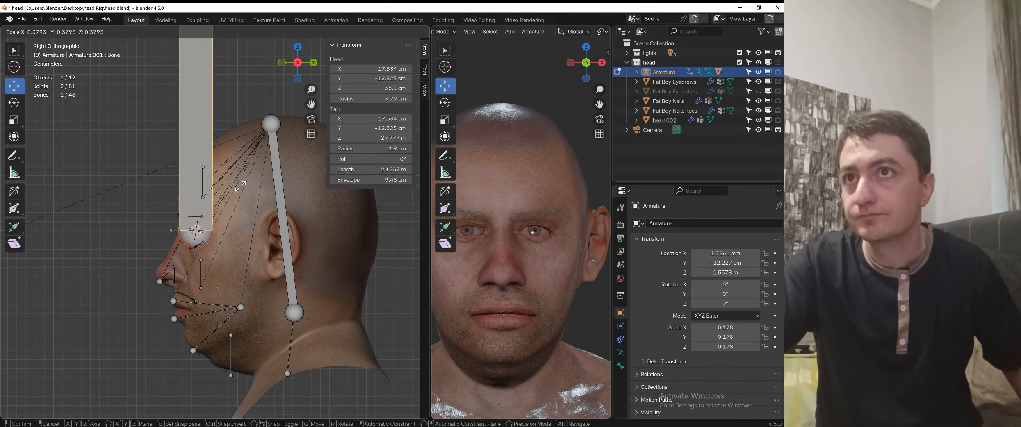
{"action": "left_click", "coordinate": [214, 226]}
{"action": "key", "text": "ctrl+alt+s"}
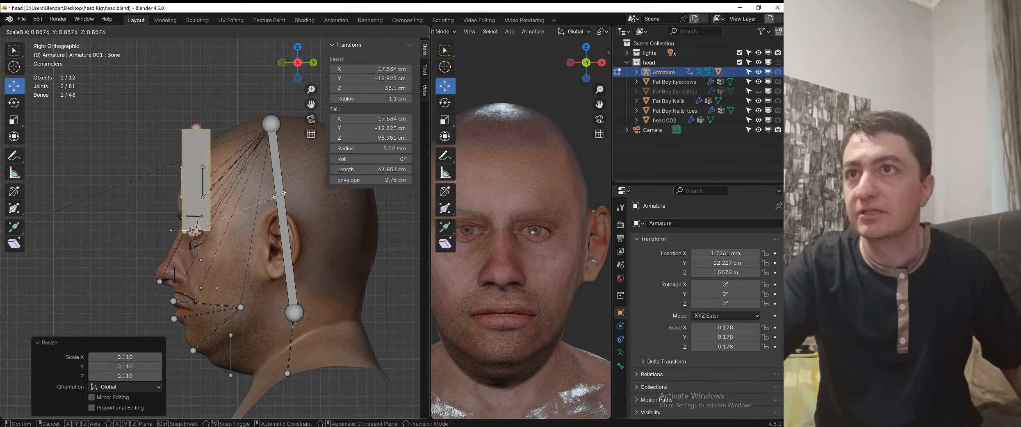
{"action": "left_click", "coordinate": [208, 223]}
- Thin the new eye bone's B-Bone display further and shorten the bone to roughly brow height
{"action": "scroll", "coordinate": [239, 191], "scroll_direction": "up", "scroll_amount": 3}
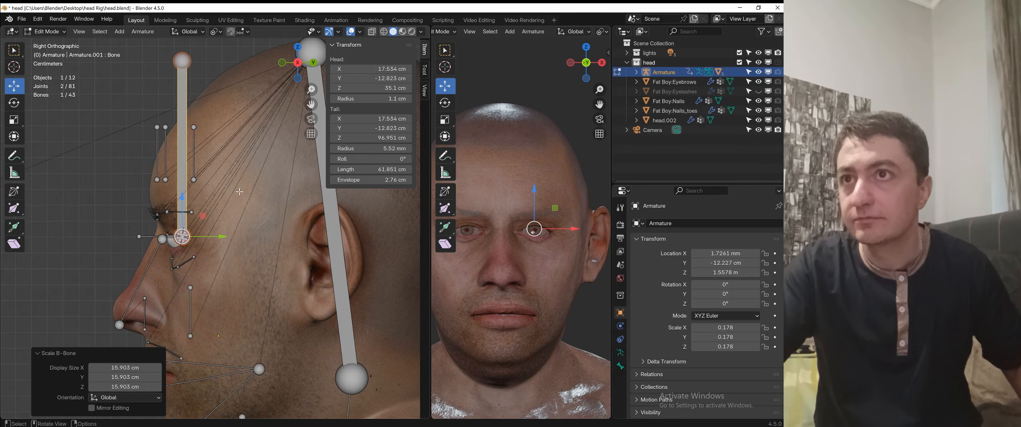
{"action": "key", "text": "ctrl+alt+s"}
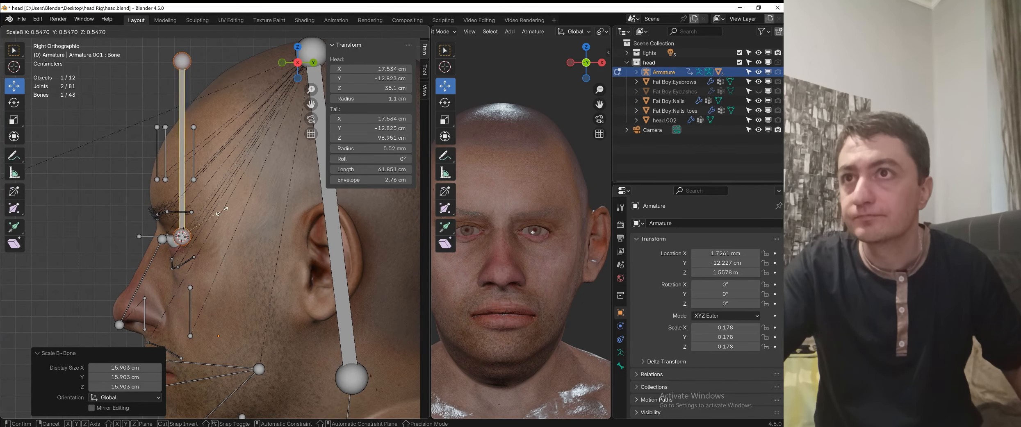
{"action": "left_click", "coordinate": [210, 227]}
{"action": "key", "text": "s"}
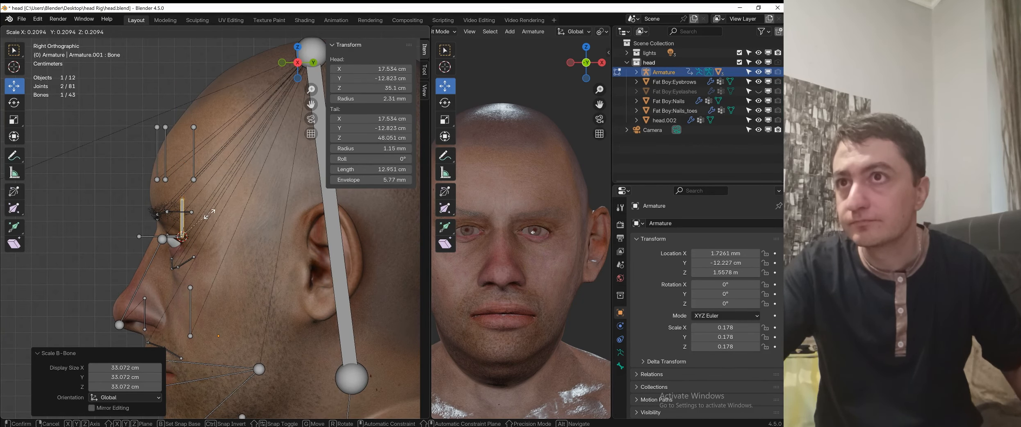
{"action": "left_click", "coordinate": [205, 225]}
- Leave armature editing for Object Mode and select the head mesh
{"action": "middle_click_drag", "start_coordinate": [207, 225], "coordinate": [247, 228]}
{"action": "scroll", "coordinate": [247, 228], "scroll_direction": "up", "scroll_amount": 2}
{"action": "key", "text": "ctrl+Tab"}
{"action": "left_click", "coordinate": [255, 223]}
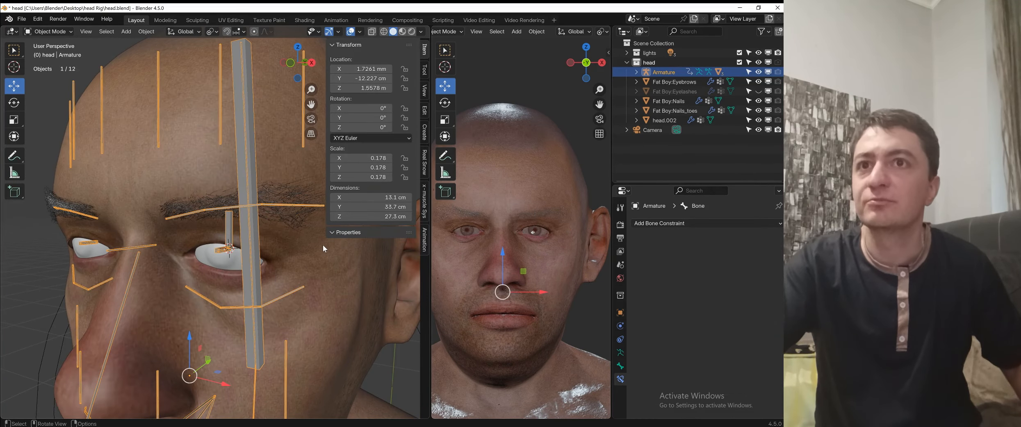
{"action": "left_click", "coordinate": [299, 235]}
{"action": "scroll", "coordinate": [299, 225], "scroll_direction": "down", "scroll_amount": 3}
{"action": "middle_click_drag", "start_coordinate": [263, 184], "coordinate": [219, 182], "text": "shift"}
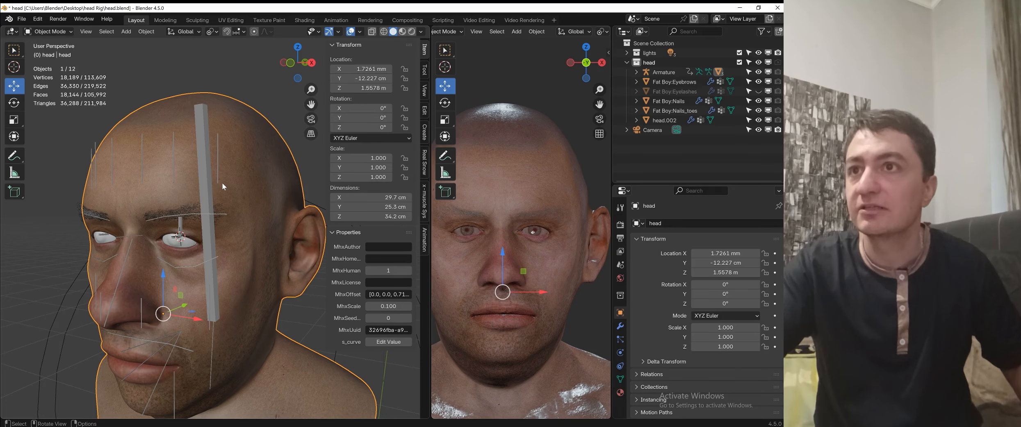
- Set the Subsurf modifier's viewport level to 0 on the head mesh
{"action": "key", "text": "n"}
{"action": "scroll", "coordinate": [265, 208], "scroll_direction": "up", "scroll_amount": 3}
{"action": "middle_click_drag", "start_coordinate": [266, 209], "coordinate": [305, 207]}
{"action": "left_click", "coordinate": [620, 326]}
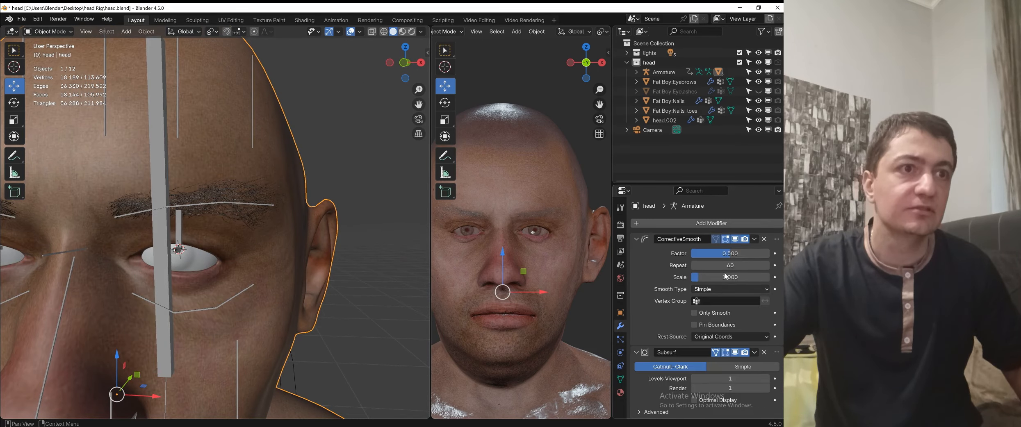
{"action": "scroll", "coordinate": [710, 353], "scroll_direction": "down", "scroll_amount": 2}
{"action": "left_click", "coordinate": [696, 340]}
{"action": "scroll", "coordinate": [222, 217], "scroll_direction": "down", "scroll_amount": 2}
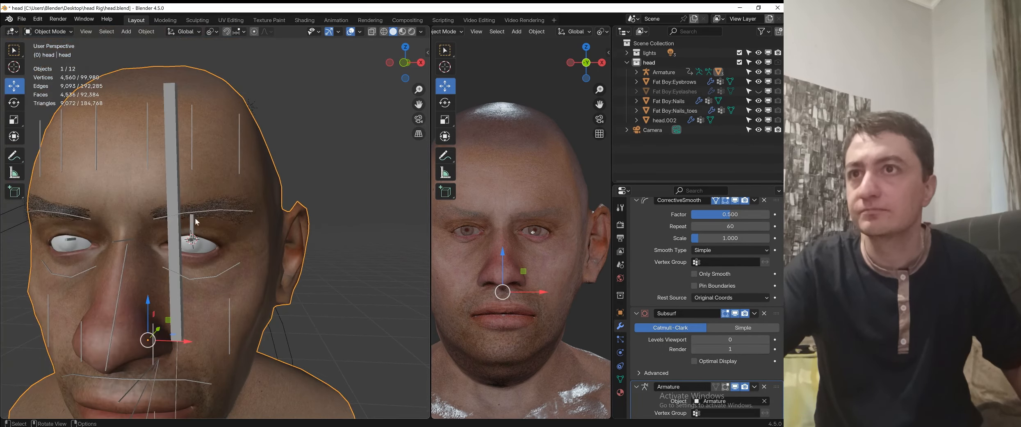
- Enter Edit Mode on the head mesh and examine the topology around the left eye
{"action": "key", "text": "ctrl+Tab"}
{"action": "left_click", "coordinate": [304, 213]}
{"action": "scroll", "coordinate": [216, 253], "scroll_direction": "up", "scroll_amount": 5}
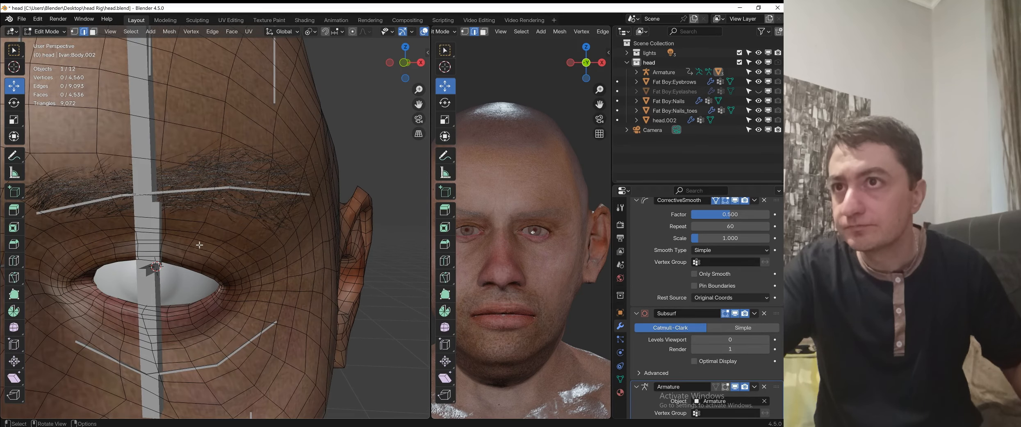
{"action": "middle_click_drag", "start_coordinate": [199, 245], "coordinate": [220, 236]}
{"action": "scroll", "coordinate": [220, 236], "scroll_direction": "down", "scroll_amount": 1}
- Leave mesh editing for Object Mode, select the armature and enter its Edit Mode
{"action": "key", "text": "ctrl+Tab"}
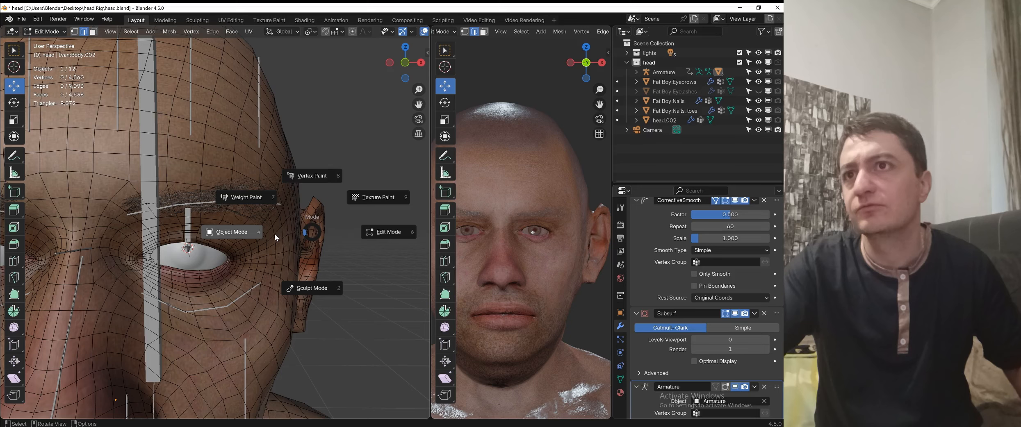
{"action": "left_click", "coordinate": [226, 242]}
{"action": "left_click", "coordinate": [190, 225]}
{"action": "key", "text": "ctrl+Tab"}
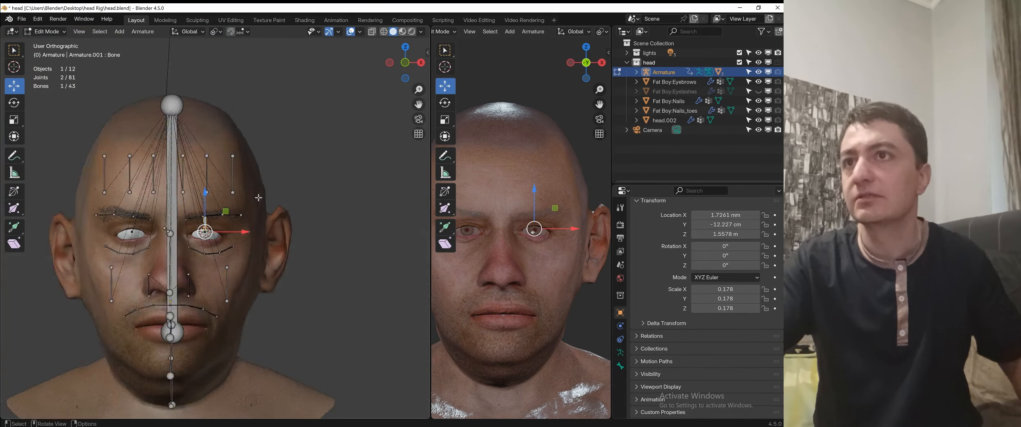
- In the right side view, rotate the new eye bone about global X toward the upper eyelid and scale it by 0.821
{"action": "key", "text": "KP_3"}
{"action": "scroll", "coordinate": [266, 207], "scroll_direction": "up", "scroll_amount": 4}
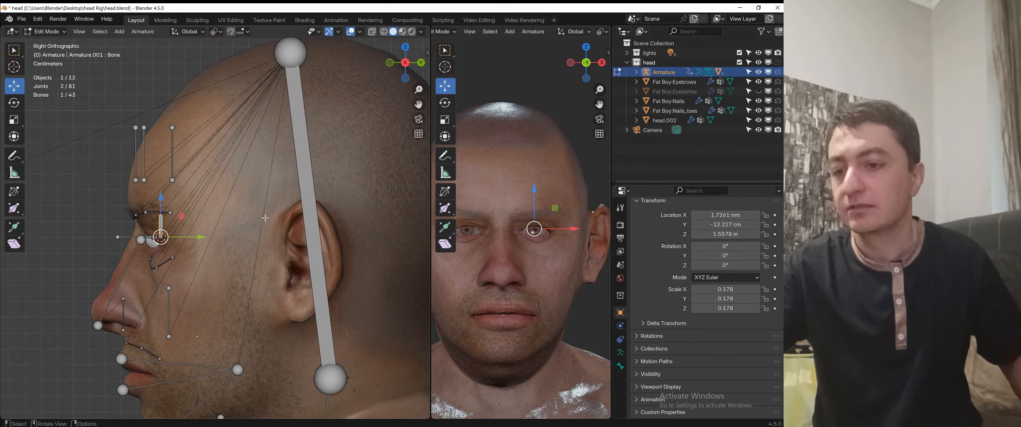
{"action": "key", "text": "r"}
{"action": "key", "text": "x"}
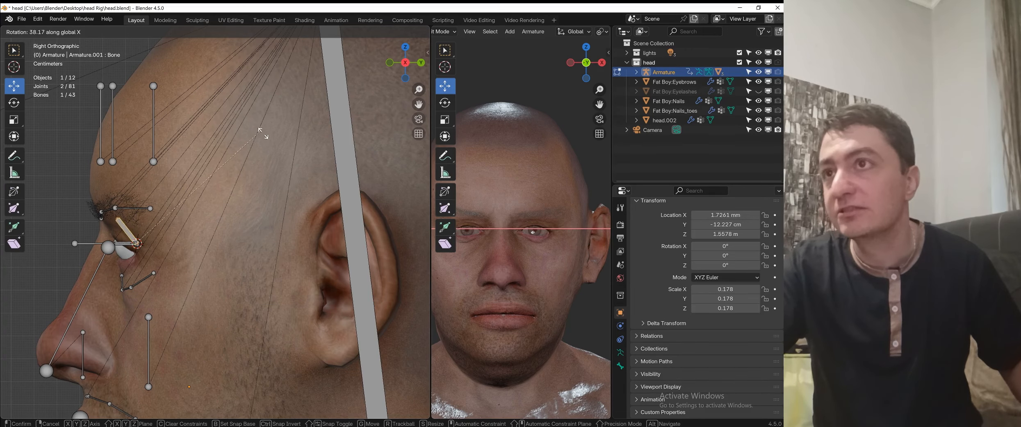
{"action": "left_click", "coordinate": [173, 81]}
{"action": "key", "text": "s"}
{"action": "left_click", "coordinate": [166, 110]}
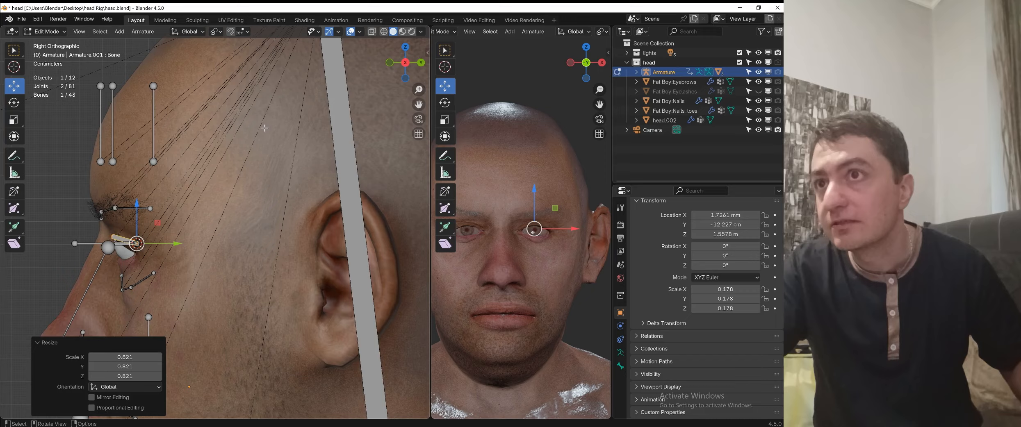
- Thin the upper eyelid bone's B-Bone display, scaling its display size to 28.75 cm
{"action": "middle_click_drag", "start_coordinate": [113, 204], "coordinate": [216, 202]}
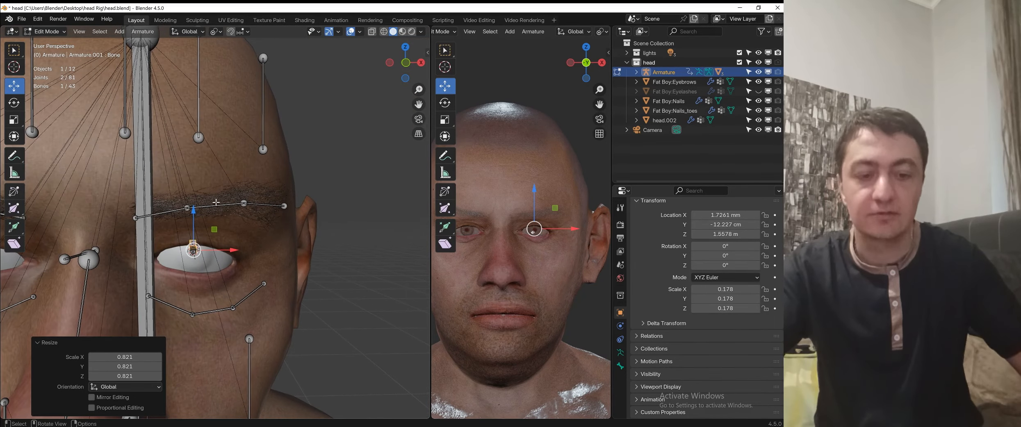
{"action": "key", "text": "KP_3"}
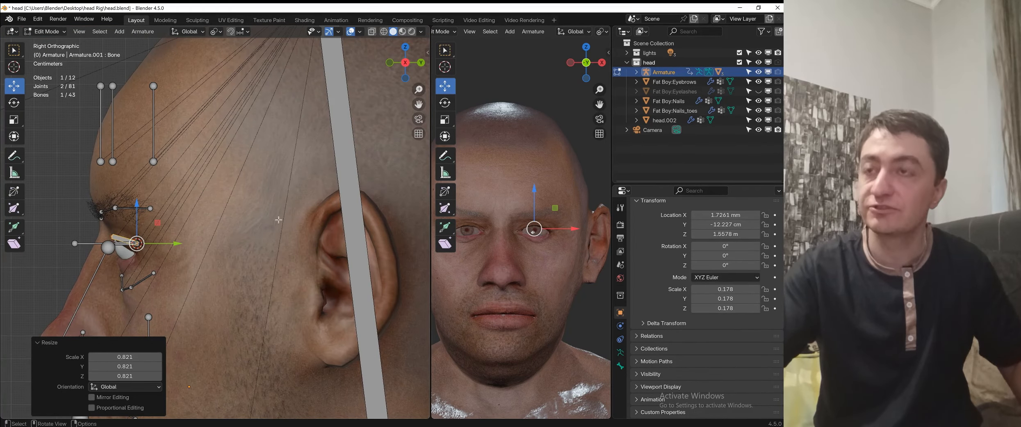
{"action": "key", "text": "s"}
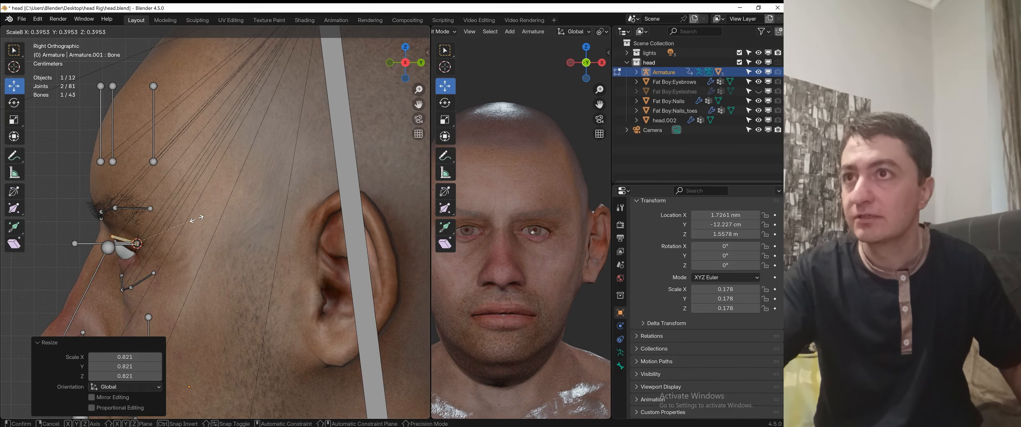
{"action": "left_click", "coordinate": [179, 223]}
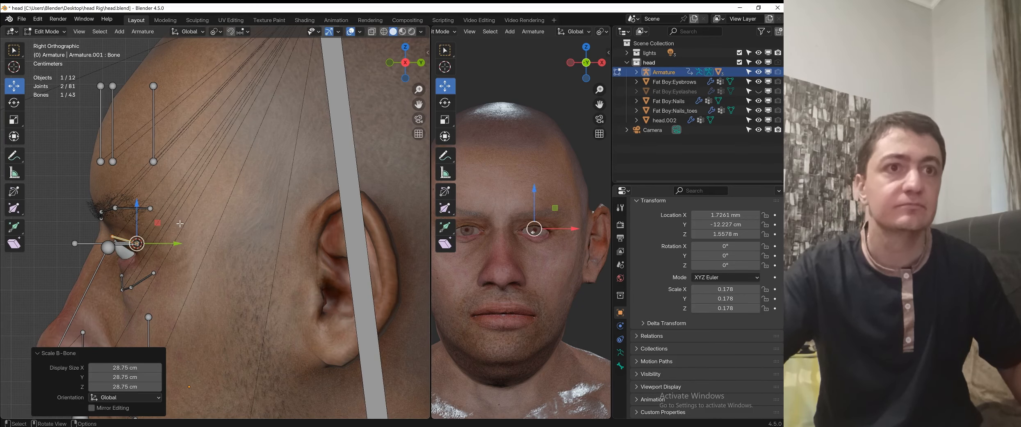
- Turn off In Front for the armature, rotate the upper eyelid bone -12° about global X and scale it by 0.839
{"action": "left_click", "coordinate": [620, 353]}
{"action": "left_click", "coordinate": [695, 361]}
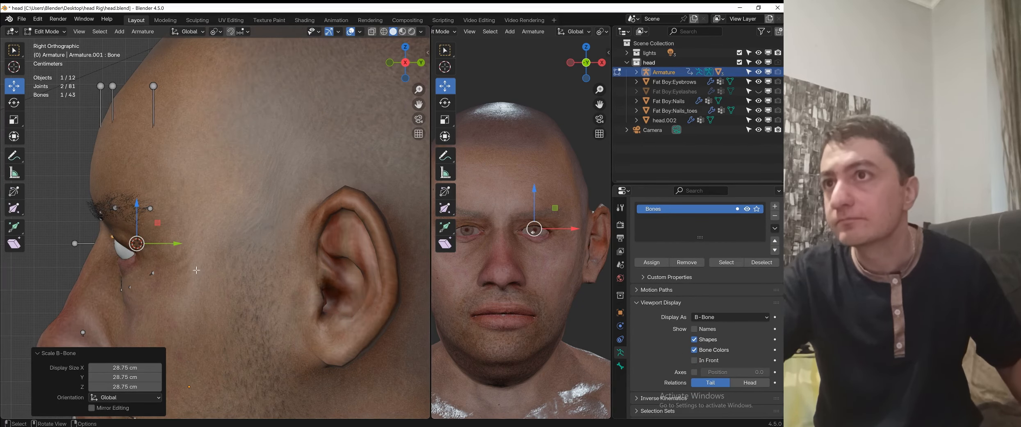
{"action": "middle_click_drag", "start_coordinate": [196, 248], "coordinate": [349, 232]}
{"action": "middle_click_drag", "start_coordinate": [222, 256], "coordinate": [281, 245]}
{"action": "key", "text": "r"}
{"action": "key", "text": "x"}
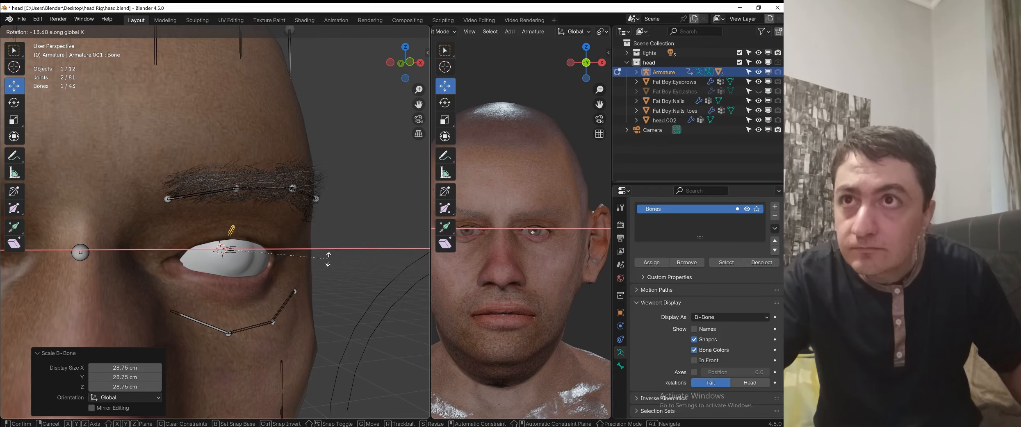
{"action": "left_click", "coordinate": [326, 262]}
{"action": "key", "text": "s"}
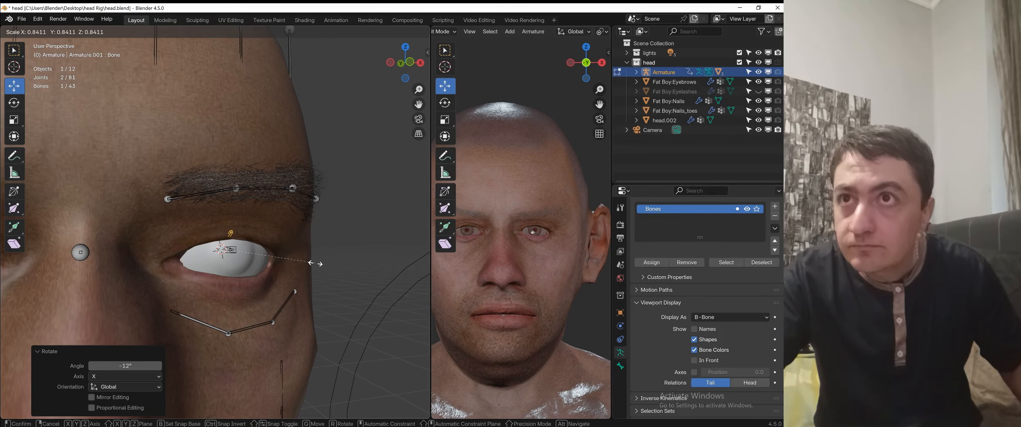
{"action": "left_click", "coordinate": [315, 263]}
- Rotate the upper eyelid bone 9.42° about global X and scale it by 1.264 so its tail reaches the lid edge
{"action": "middle_click_drag", "start_coordinate": [315, 264], "coordinate": [319, 218]}
{"action": "key", "text": "r"}
{"action": "key", "text": "x"}
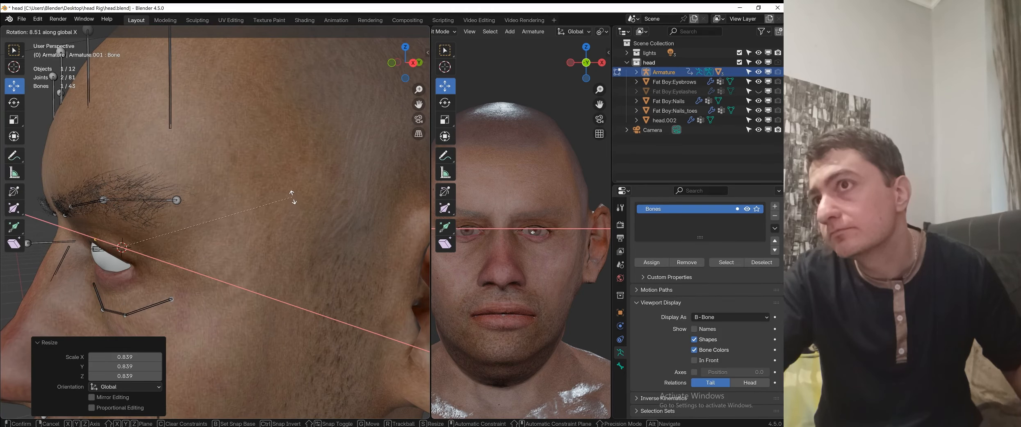
{"action": "left_click", "coordinate": [293, 196]}
{"action": "middle_click_drag", "start_coordinate": [293, 196], "coordinate": [312, 186]}
{"action": "key", "text": "KP_3"}
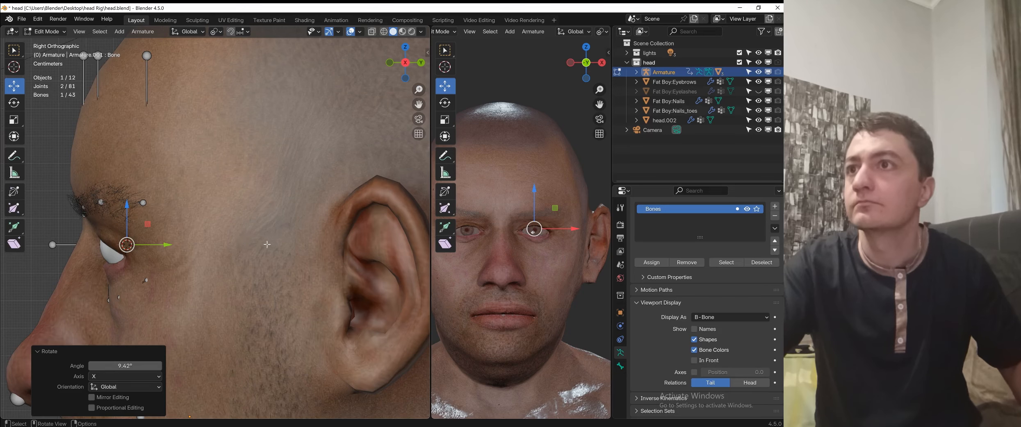
{"action": "key", "text": "s"}
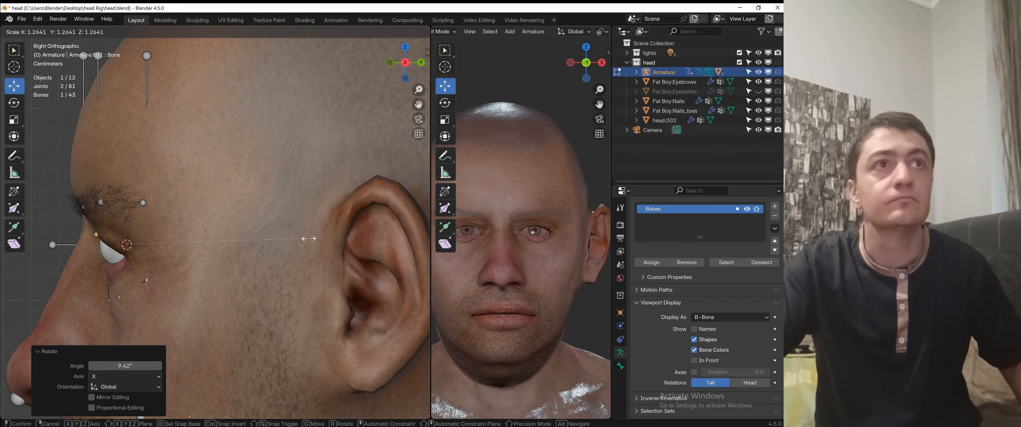
{"action": "left_click", "coordinate": [309, 239]}
- Turn on In Front for the armature, duplicate the upper eyelid bone and rotate the copy 65.8° about X toward the lower eyelid
{"action": "scroll", "coordinate": [745, 352], "scroll_direction": "up", "scroll_amount": 3}
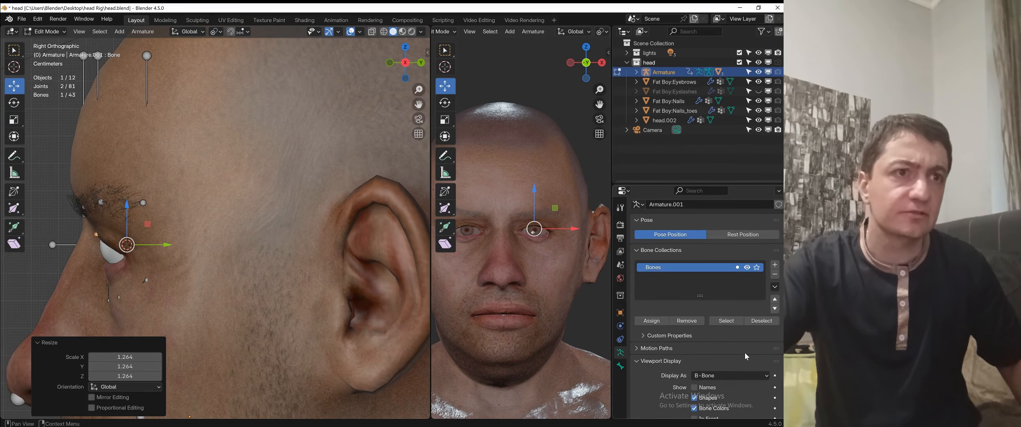
{"action": "scroll", "coordinate": [734, 358], "scroll_direction": "down", "scroll_amount": 2}
{"action": "left_click", "coordinate": [694, 380]}
{"action": "scroll", "coordinate": [302, 202], "scroll_direction": "up", "scroll_amount": 3}
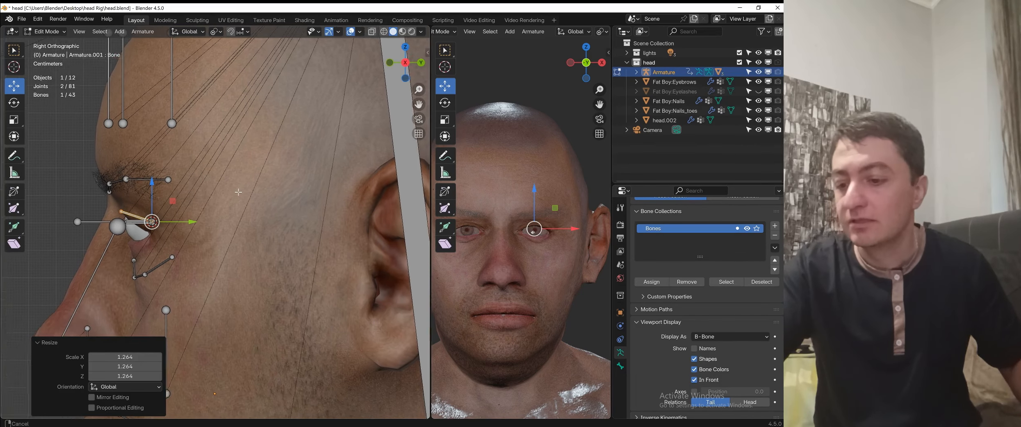
{"action": "key", "text": "shift+d"}
{"action": "key", "text": "r"}
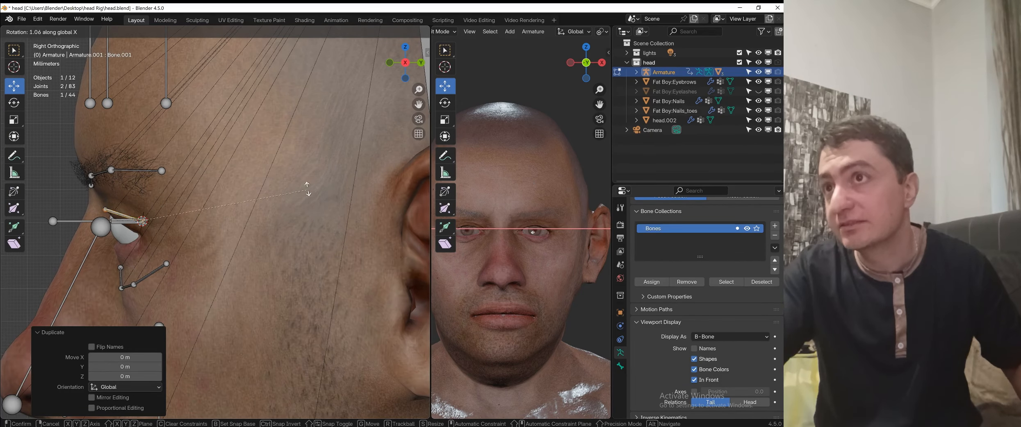
{"action": "left_click", "coordinate": [193, 412]}
{"action": "middle_click_drag", "start_coordinate": [283, 182], "coordinate": [181, 261]}
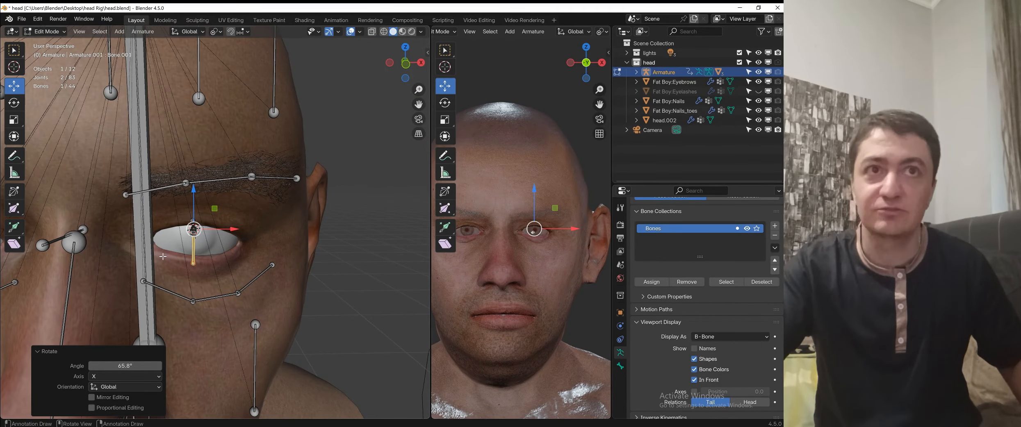
- Turn off In Front for the armature, rotate the lower eyelid bone about 10° around global X and scale it by 0.992
{"action": "left_click", "coordinate": [697, 380]}
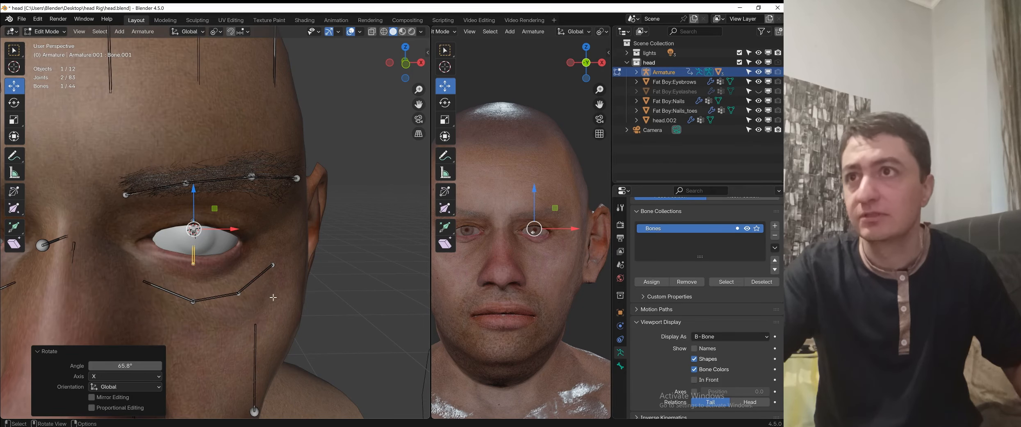
{"action": "middle_click_drag", "start_coordinate": [410, 223], "coordinate": [361, 230]}
{"action": "key", "text": "r"}
{"action": "key", "text": "x"}
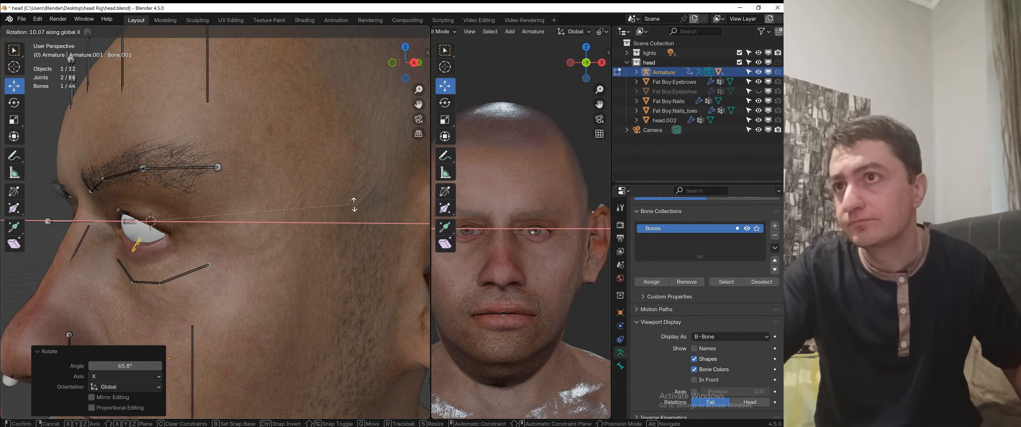
{"action": "left_click", "coordinate": [356, 210]}
{"action": "key", "text": "s"}
{"action": "left_click", "coordinate": [339, 216]}
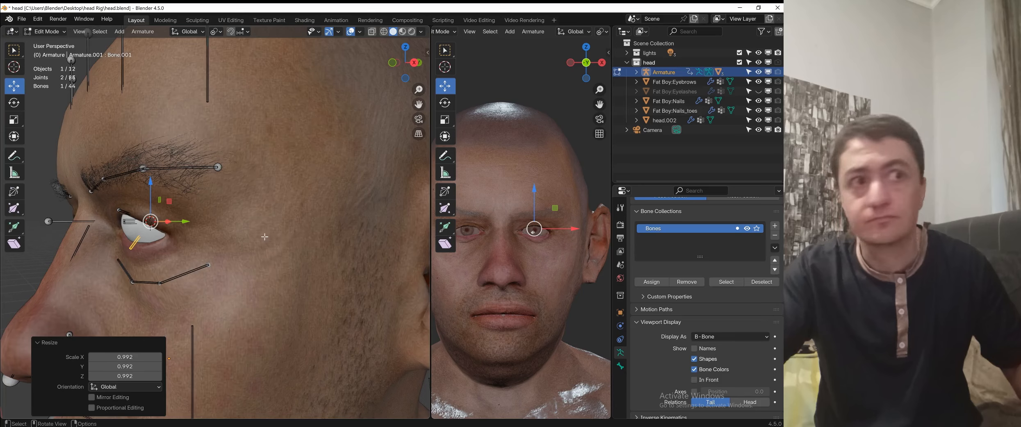
{"action": "middle_click_drag", "start_coordinate": [339, 216], "coordinate": [213, 248]}
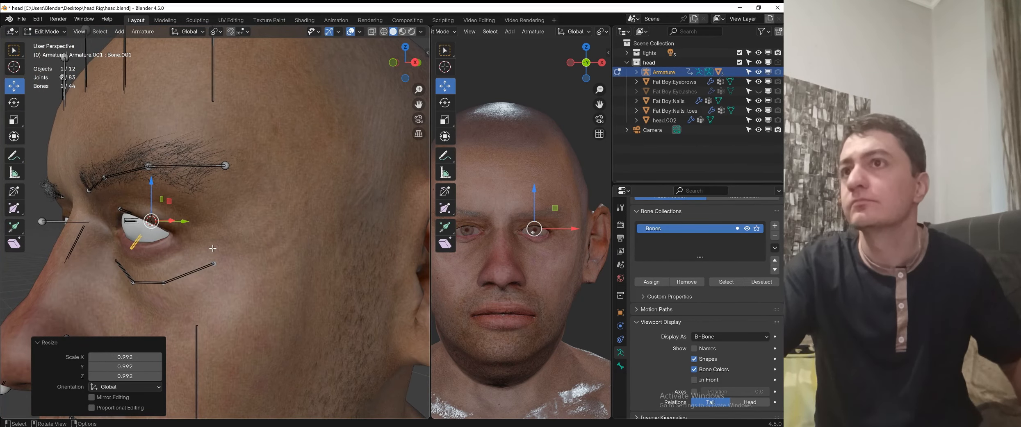
- In the right side view, rotate the lower eyelid bone 5.63°, scale it by 0.950 and turn the armature's In Front display on
{"action": "key", "text": "KP_3"}
{"action": "key", "text": "s"}
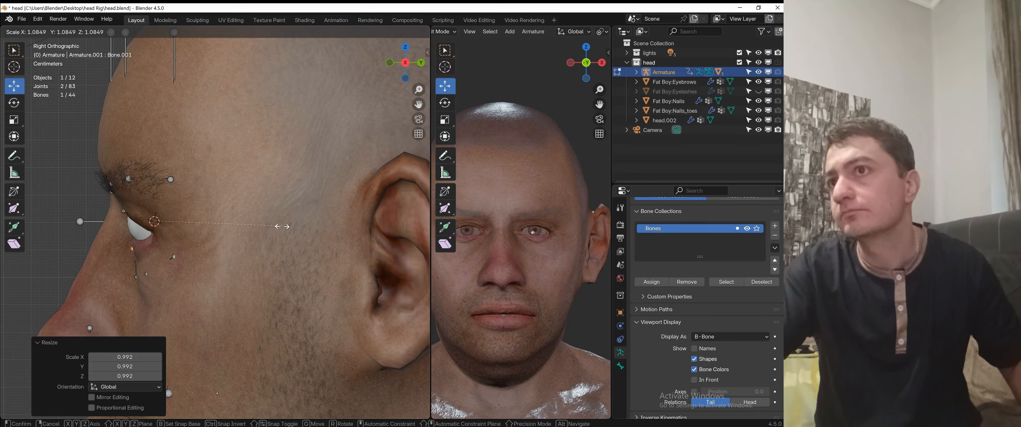
{"action": "key", "text": "r"}
{"action": "left_click", "coordinate": [285, 234]}
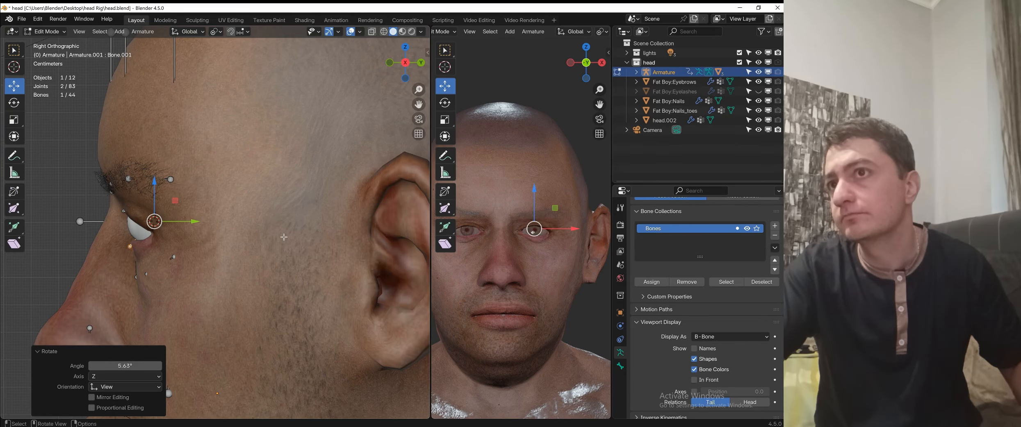
{"action": "key", "text": "s"}
{"action": "left_click", "coordinate": [277, 239]}
{"action": "key", "text": "z"}
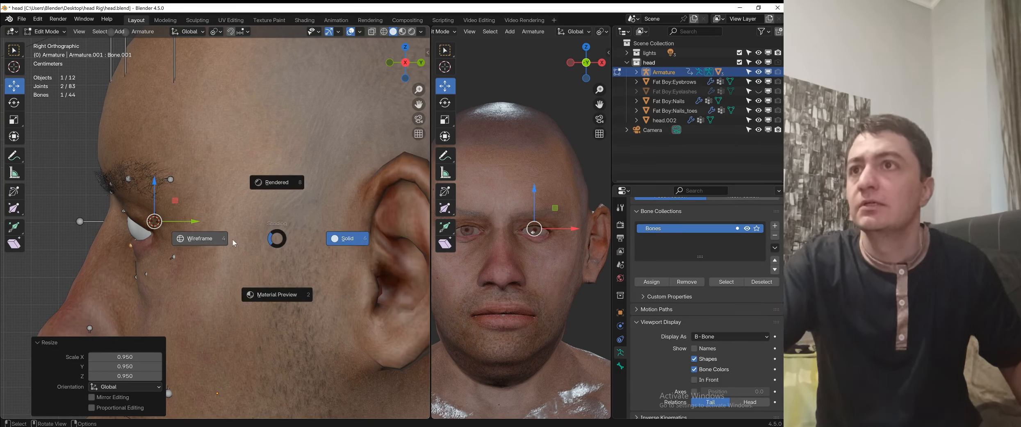
{"action": "key", "text": "Escape"}
{"action": "left_click", "coordinate": [693, 380]}
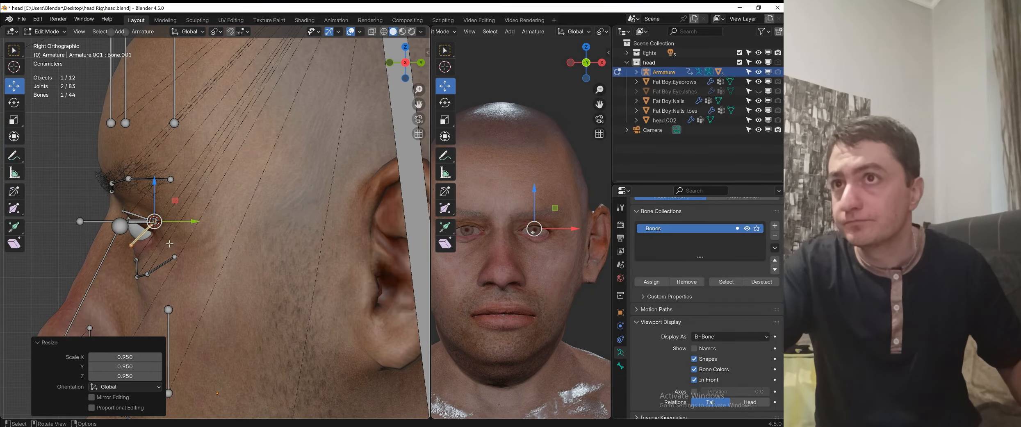
- Rename the left eye's upper eyelid bone as def.eye.lashes.L
{"action": "middle_click_drag", "start_coordinate": [286, 225], "coordinate": [143, 210]}
{"action": "left_click", "coordinate": [137, 212]}
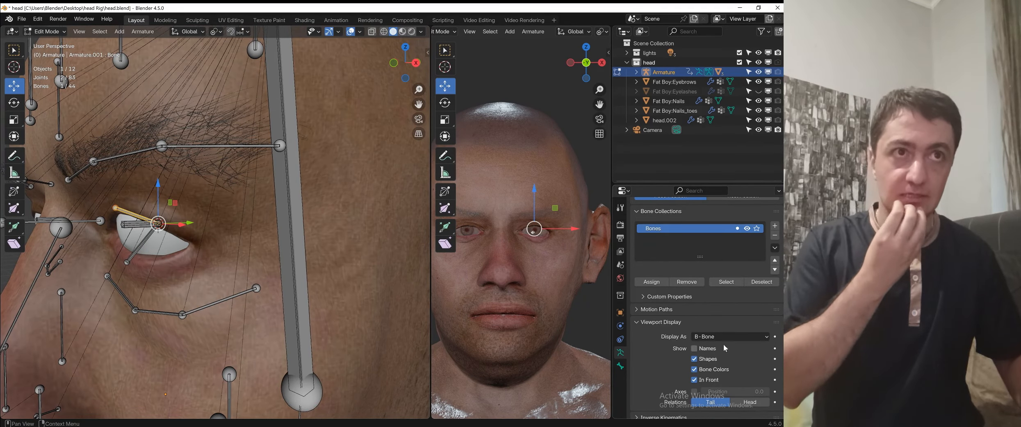
{"action": "scroll", "coordinate": [728, 333], "scroll_direction": "up", "scroll_amount": 3}
{"action": "left_click", "coordinate": [620, 366]}
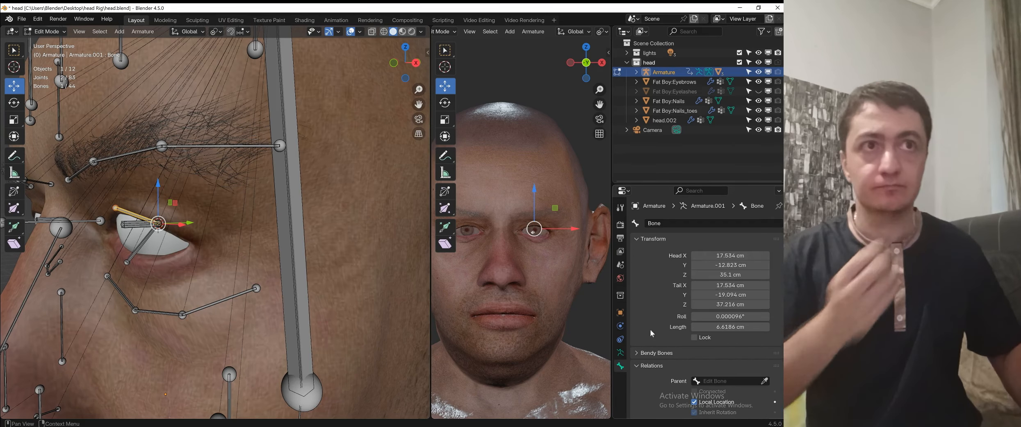
{"action": "left_click", "coordinate": [670, 226]}
{"action": "type", "text": "def"}
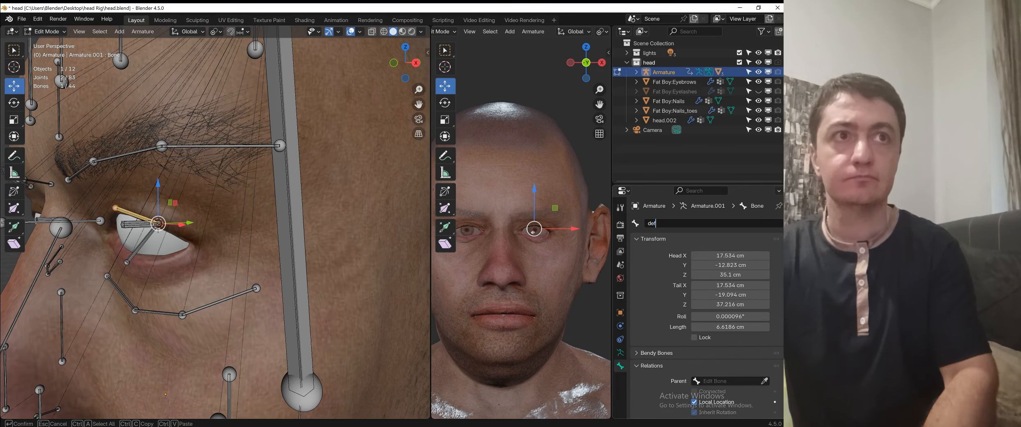
{"action": "type", "text": ".ey"}
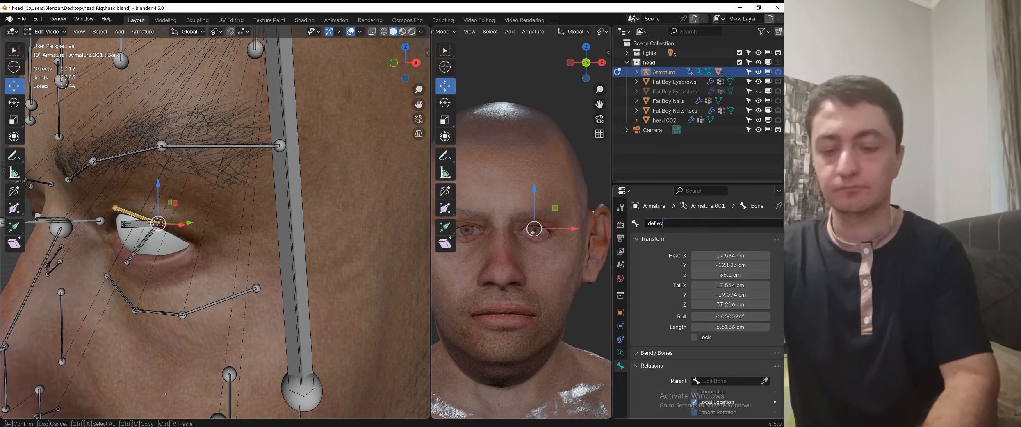
{"action": "type", "text": "e.lashe"}
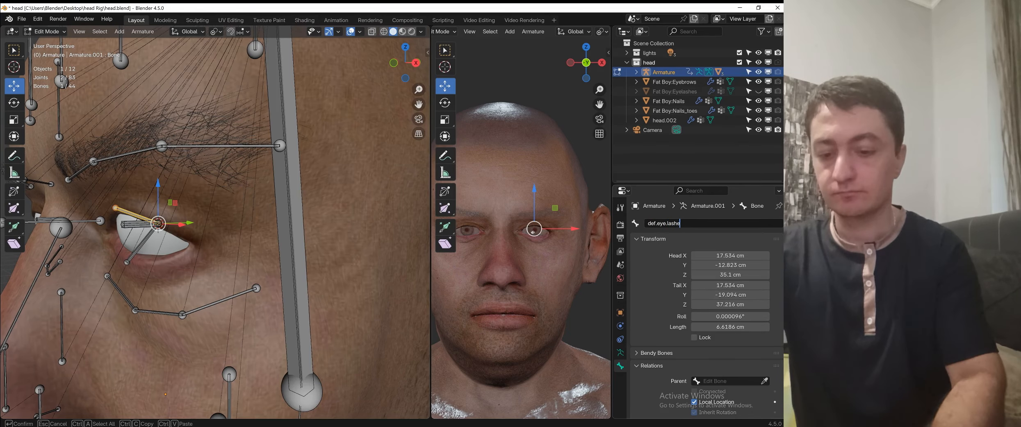
{"action": "type", "text": "s.L"}
{"action": "key", "text": "Return"}
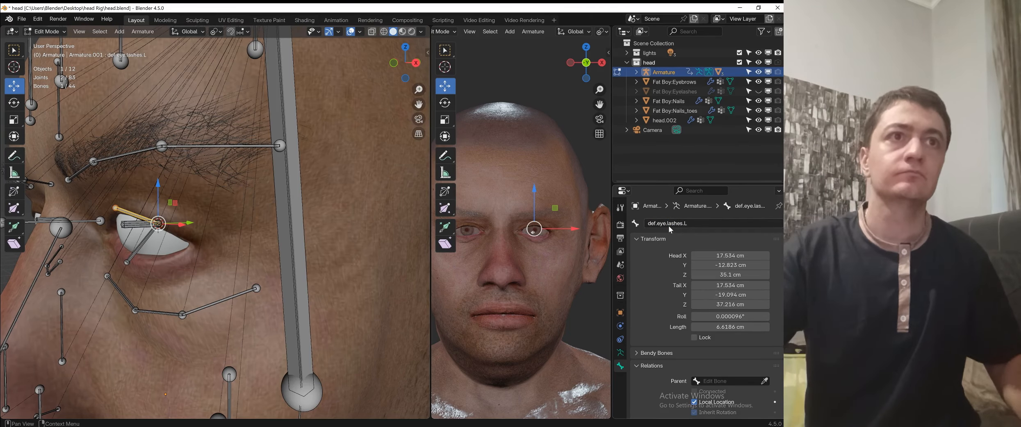
- Rename the left eye's lower eyelid bone as def.lower.eye.lashes.L
{"action": "left_click", "coordinate": [147, 241]}
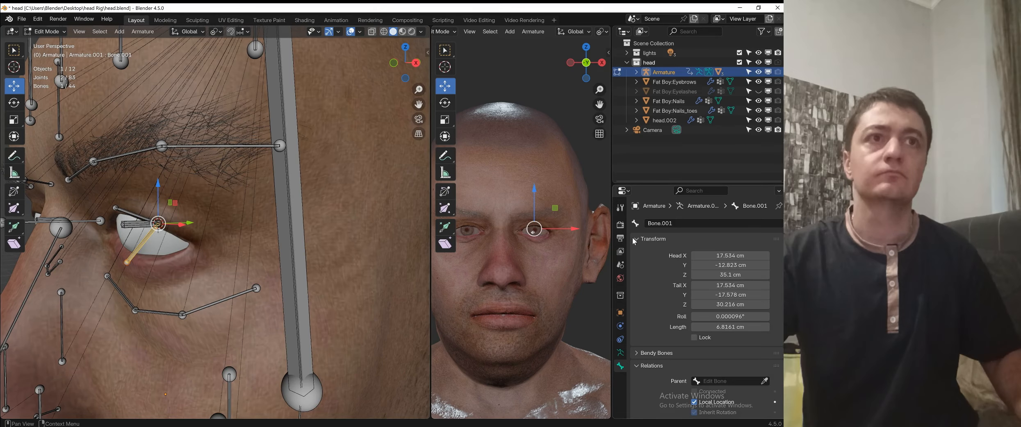
{"action": "left_click", "coordinate": [663, 223]}
{"action": "type", "text": "def"}
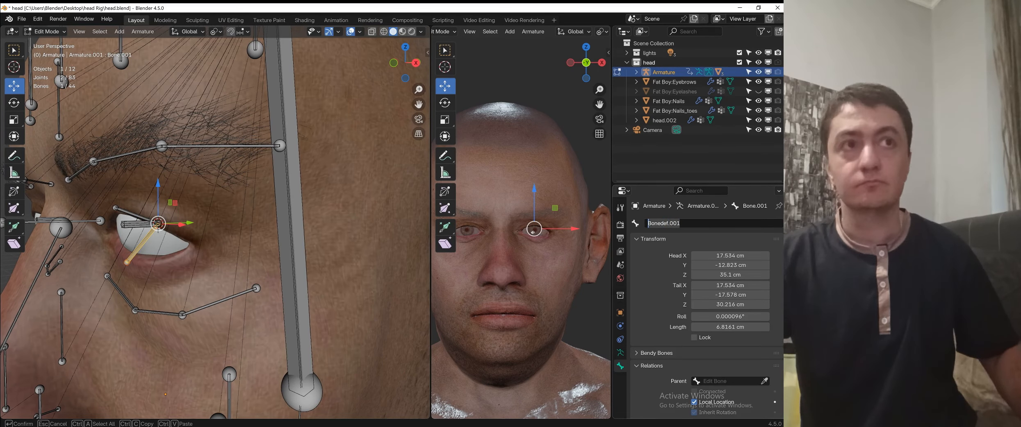
{"action": "key", "text": "ctrl+a"}
{"action": "type", "text": "def"}
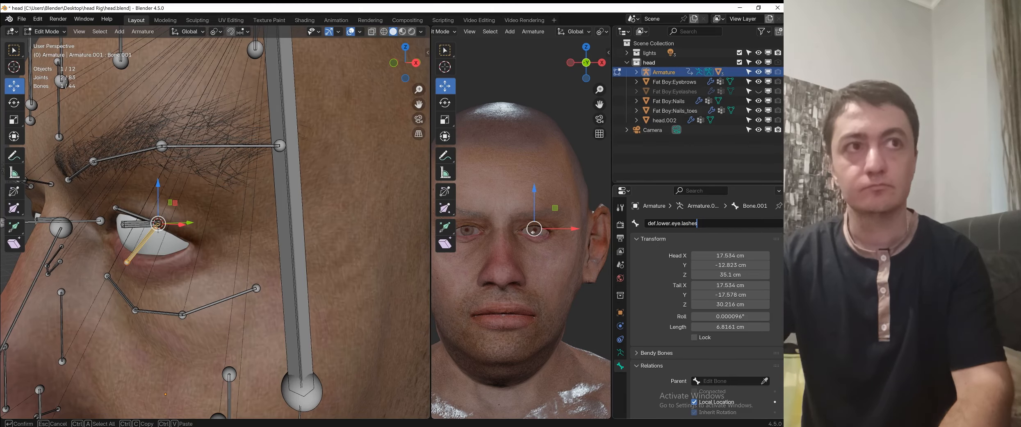
{"action": "key", "text": "Return"}
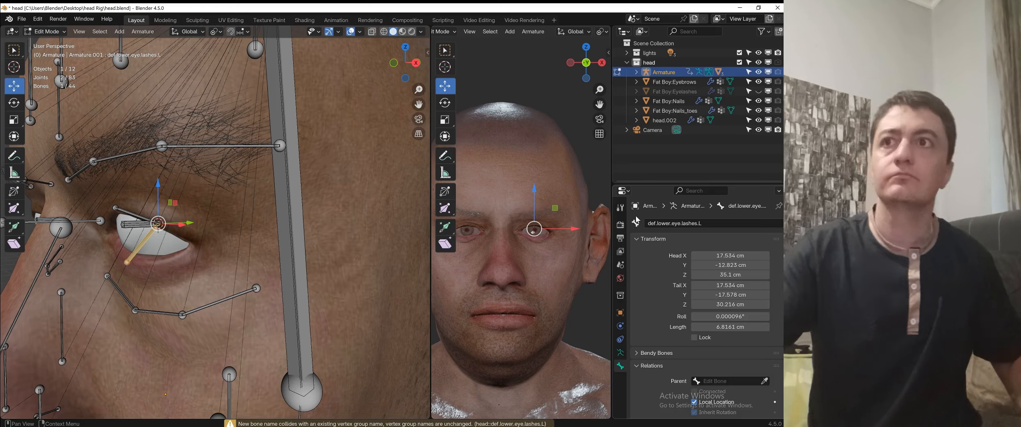
{"action": "scroll", "coordinate": [521, 230], "scroll_direction": "down", "scroll_amount": 2}
{"action": "scroll", "coordinate": [660, 332], "scroll_direction": "down", "scroll_amount": 5}
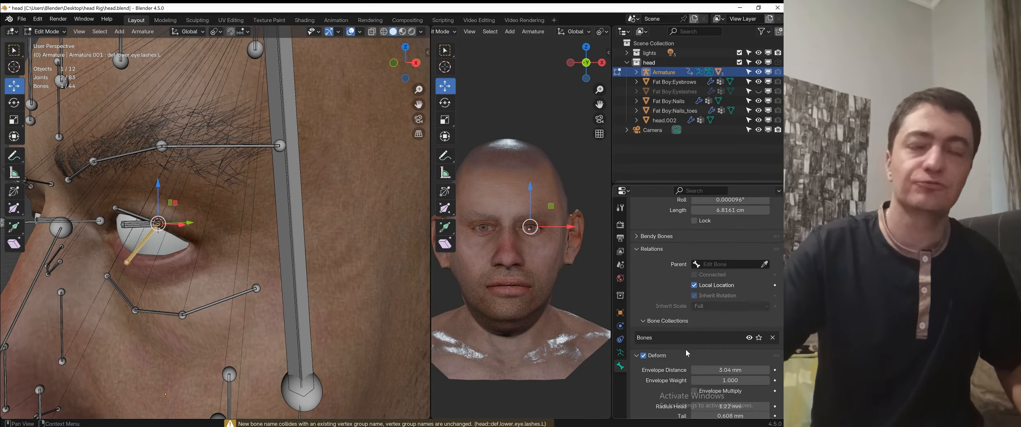
{"action": "scroll", "coordinate": [173, 213], "scroll_direction": "up", "scroll_amount": 1}
{"action": "scroll", "coordinate": [172, 213], "scroll_direction": "down", "scroll_amount": 3}
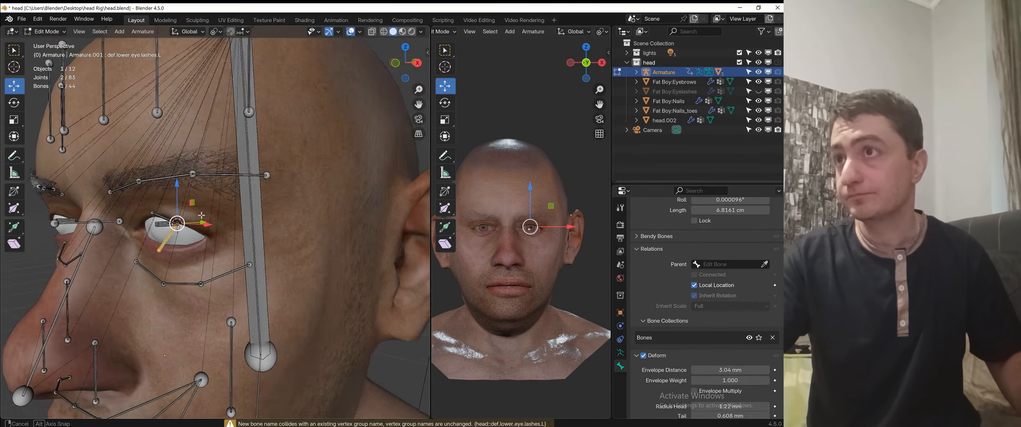
- Place the 3D cursor at the base joint of mch.eye.parent.R and add a new bone there
{"action": "middle_click_drag", "start_coordinate": [145, 213], "coordinate": [148, 247]}
{"action": "scroll", "coordinate": [133, 214], "scroll_direction": "up", "scroll_amount": 2}
{"action": "left_click", "coordinate": [107, 225]}
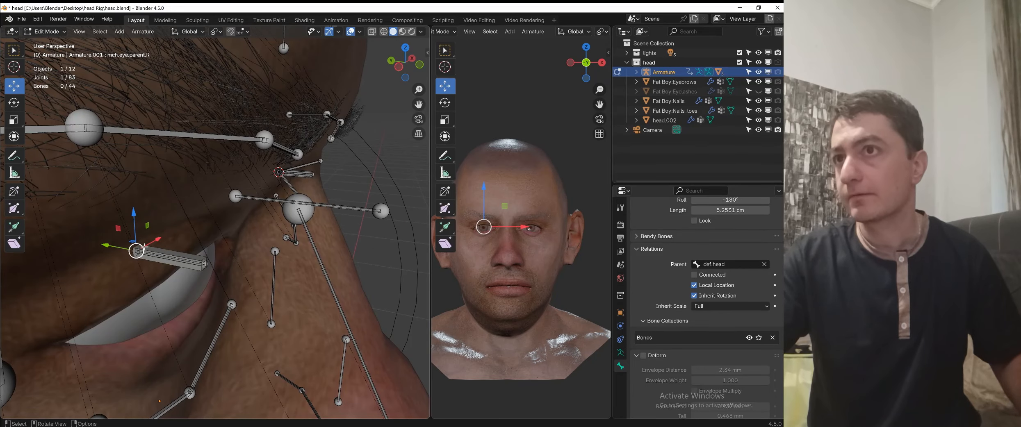
{"action": "key", "text": "shift+s"}
{"action": "left_click", "coordinate": [154, 294]}
{"action": "scroll", "coordinate": [154, 288], "scroll_direction": "down", "scroll_amount": 5}
{"action": "key", "text": "shift+a"}
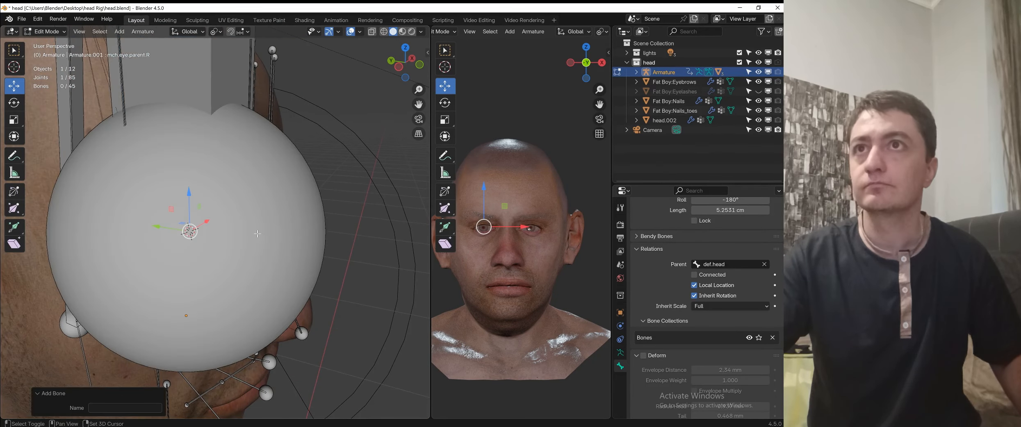
- Scale the new right-eye bone by 0.046 and thin its B-Bone display in two passes, 9.9846 cm and 41.27 cm
{"action": "scroll", "coordinate": [218, 104], "scroll_direction": "down", "scroll_amount": 3}
{"action": "left_click", "coordinate": [218, 104]}
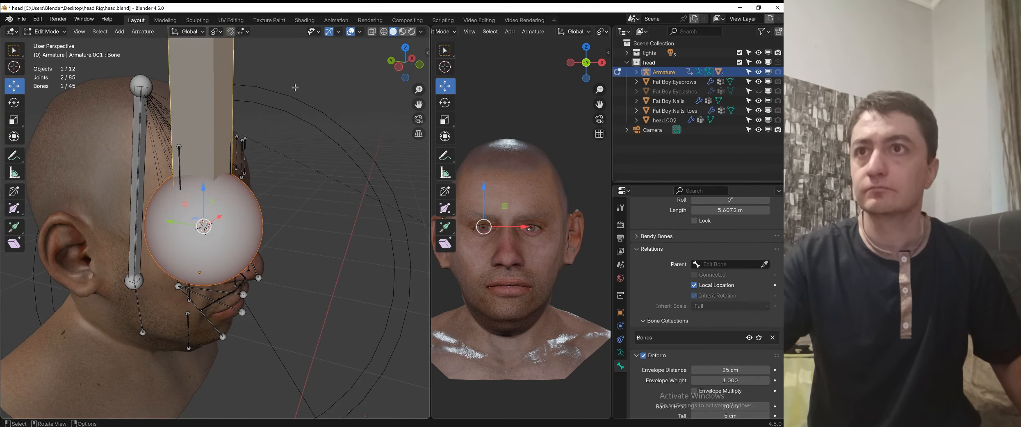
{"action": "key", "text": "s"}
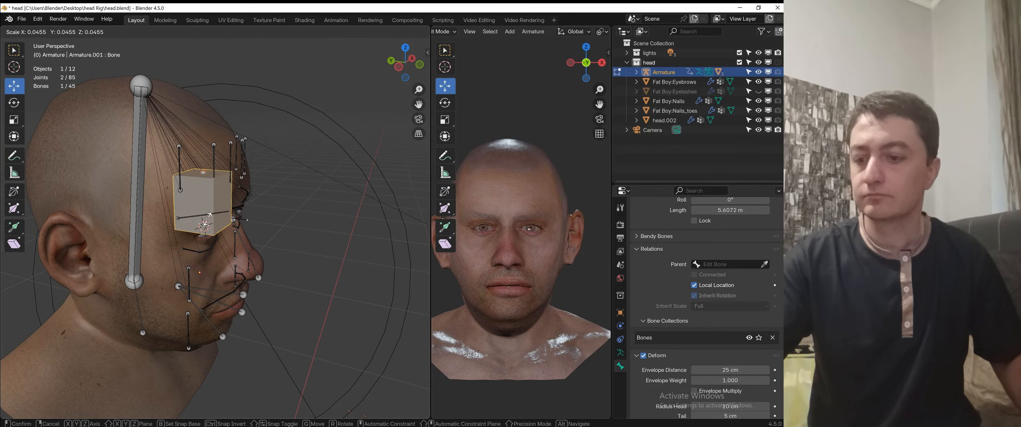
{"action": "left_click", "coordinate": [209, 214]}
{"action": "key", "text": "ctrl+alt+s"}
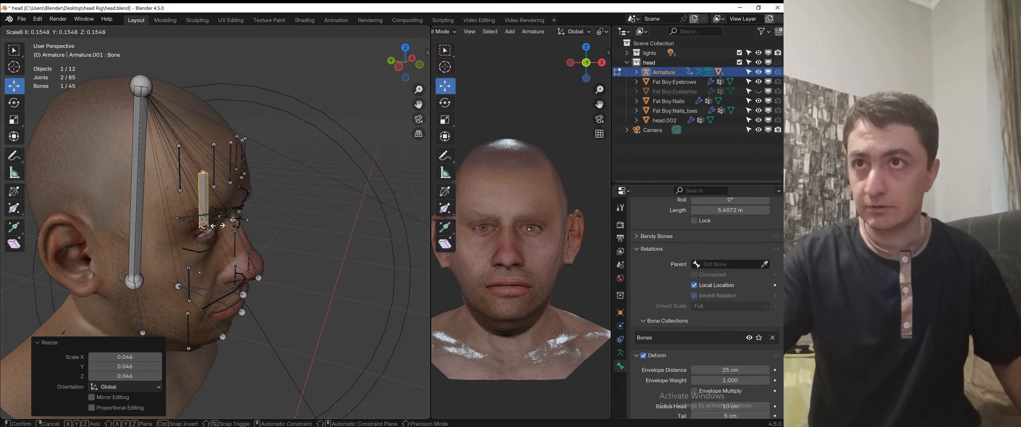
{"action": "left_click", "coordinate": [217, 225]}
{"action": "scroll", "coordinate": [285, 194], "scroll_direction": "up", "scroll_amount": 2}
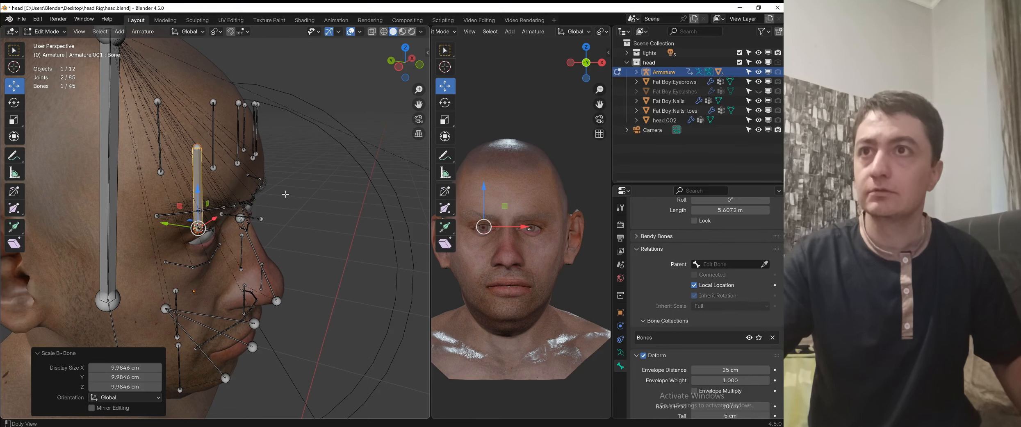
{"action": "key", "text": "ctrl+alt+s"}
{"action": "left_click", "coordinate": [235, 218]}
- In the left side view, thin the bone's display by 63.472 cm, scale it by 0.269 and rotate it 71.5° about X
{"action": "key", "text": "ctrl+KP_3"}
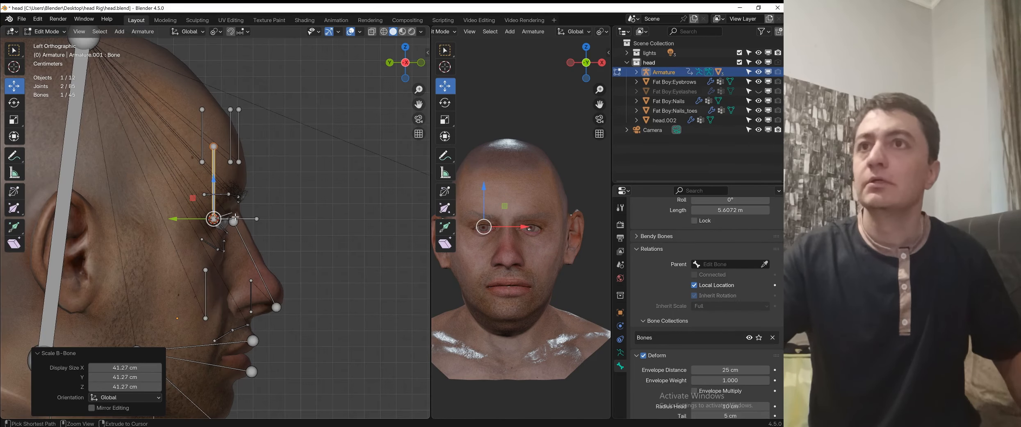
{"action": "scroll", "coordinate": [254, 180], "scroll_direction": "up", "scroll_amount": 3}
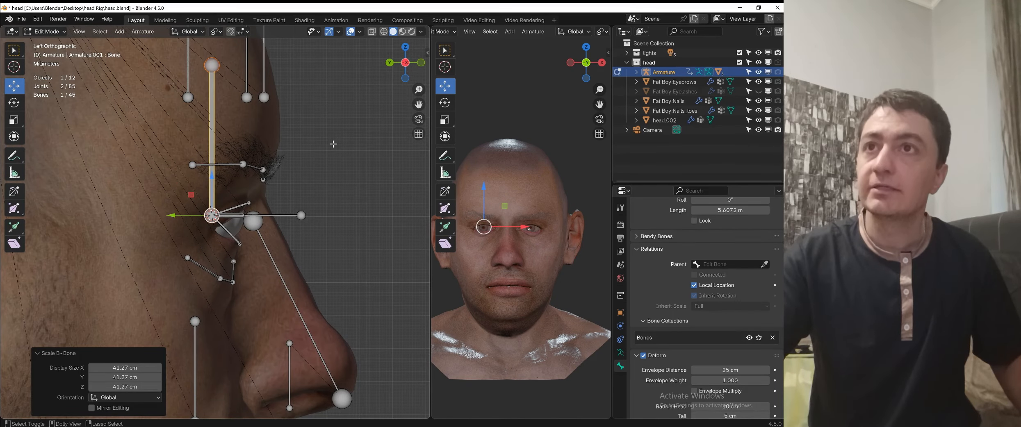
{"action": "key", "text": "ctrl+alt+s"}
{"action": "left_click", "coordinate": [309, 160]}
{"action": "key", "text": "s"}
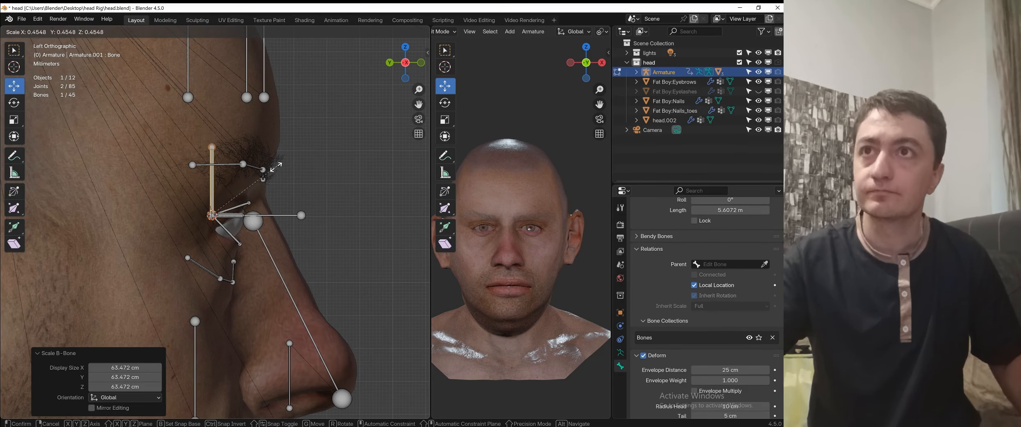
{"action": "left_click", "coordinate": [248, 188]}
{"action": "key", "text": "r"}
{"action": "key", "text": "x"}
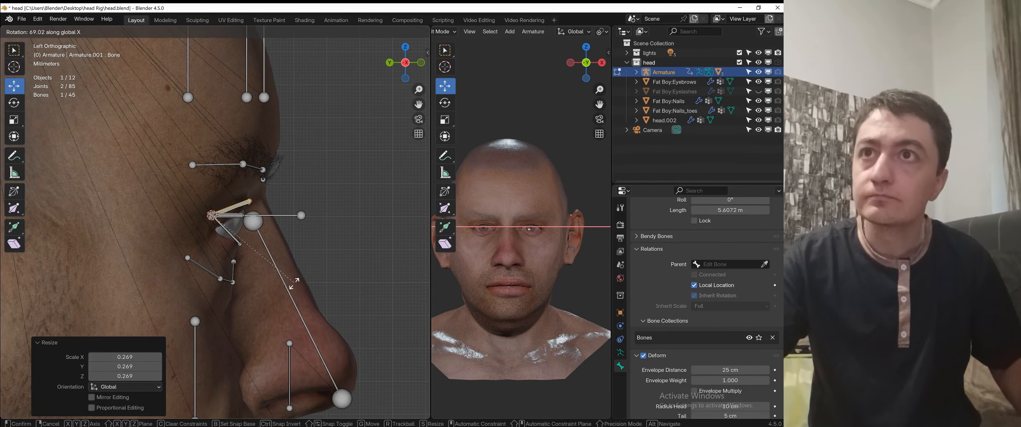
{"action": "left_click", "coordinate": [293, 286]}
- Thin the right upper eyelid bone's B-Bone display by 50.14 cm and scale the bone by 0.960 to fit the lid edge
{"action": "scroll", "coordinate": [351, 184], "scroll_direction": "up", "scroll_amount": 4}
{"action": "key", "text": "ctrl+alt+s"}
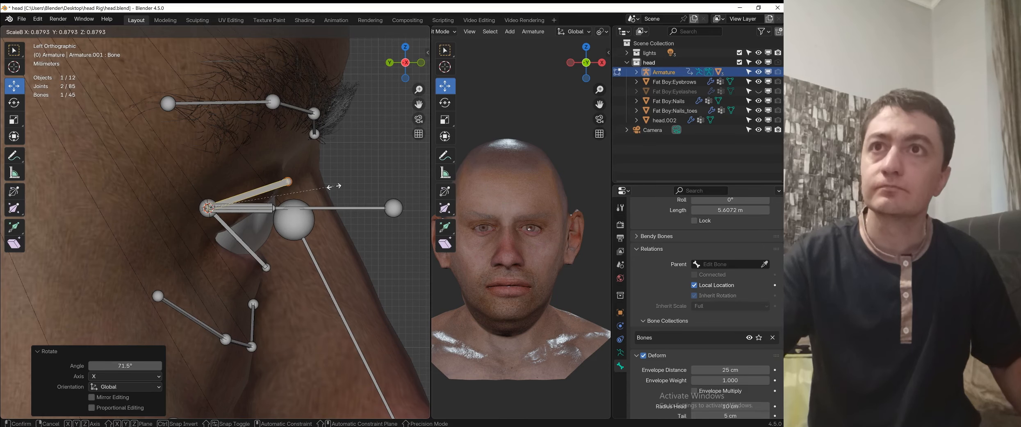
{"action": "left_click", "coordinate": [280, 200]}
{"action": "scroll", "coordinate": [280, 201], "scroll_direction": "up", "scroll_amount": 1}
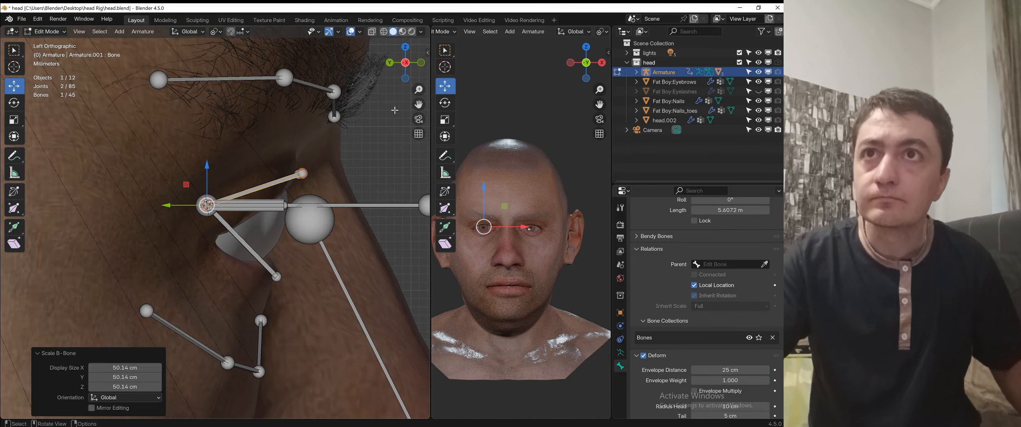
{"action": "key", "text": "s"}
{"action": "left_click", "coordinate": [383, 115]}
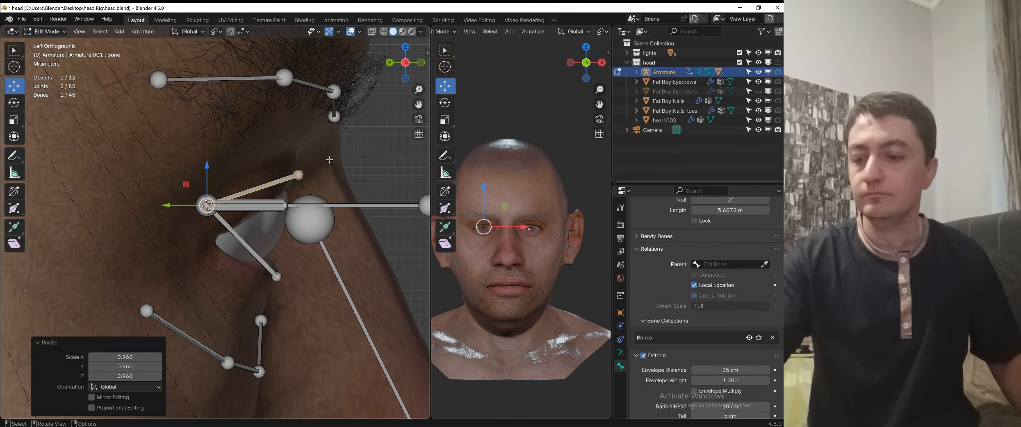
- Duplicate the right upper eyelid bone, rotate the copy 64.1° about X, scale it by 1.045 and fine-tune its rotation about X
{"action": "key", "text": "shift+d"}
{"action": "key", "text": "r"}
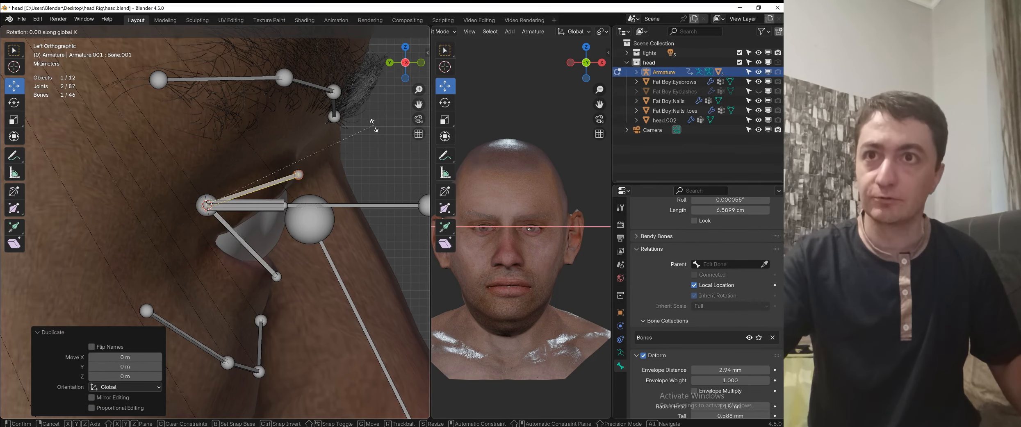
{"action": "key", "text": "x"}
{"action": "left_click", "coordinate": [322, 296]}
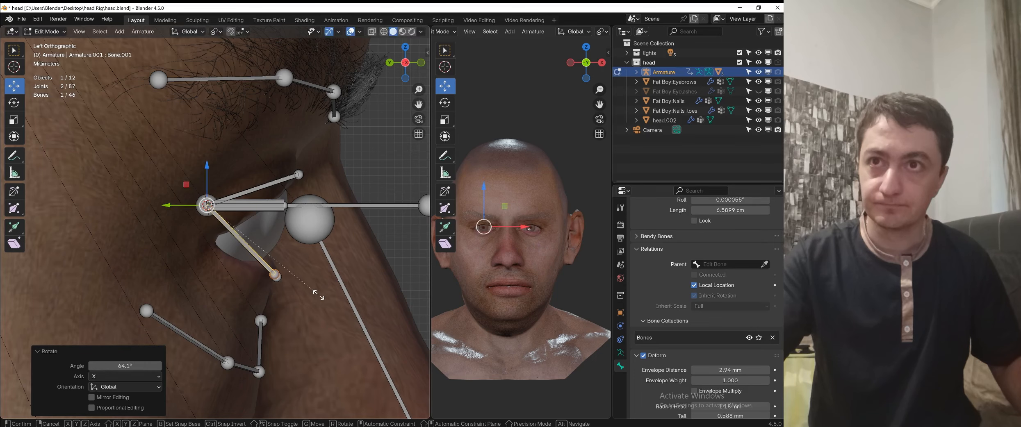
{"action": "key", "text": "s"}
{"action": "left_click", "coordinate": [324, 298]}
{"action": "key", "text": "r"}
{"action": "key", "text": "x"}
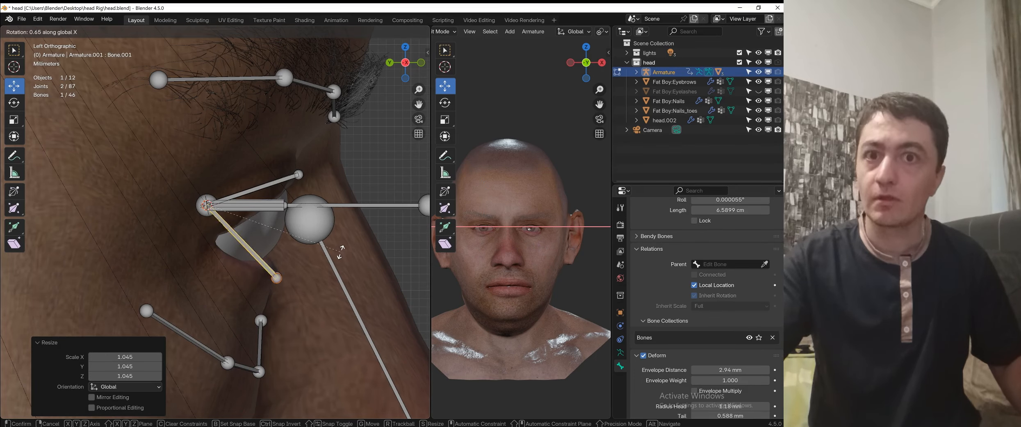
{"action": "left_click", "coordinate": [342, 252]}
- Check the left upper eyelid bone's name and rename the matching right-eye bone as def.eye.lashes.R
{"action": "middle_click_drag", "start_coordinate": [341, 252], "coordinate": [324, 169]}
{"action": "scroll", "coordinate": [183, 183], "scroll_direction": "down", "scroll_amount": 1}
{"action": "middle_click_drag", "start_coordinate": [182, 183], "coordinate": [217, 201]}
{"action": "scroll", "coordinate": [207, 216], "scroll_direction": "down", "scroll_amount": 1}
{"action": "scroll", "coordinate": [217, 201], "scroll_direction": "down", "scroll_amount": 1}
{"action": "left_click", "coordinate": [333, 204]}
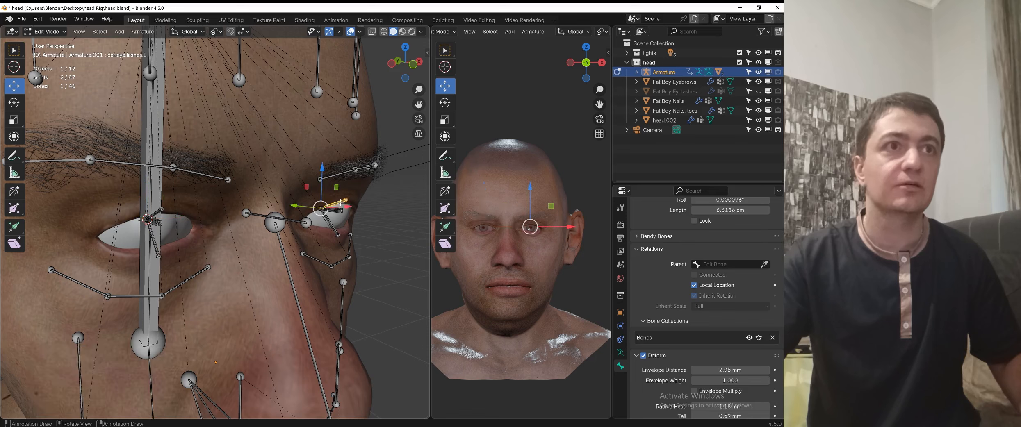
{"action": "scroll", "coordinate": [704, 240], "scroll_direction": "up", "scroll_amount": 4}
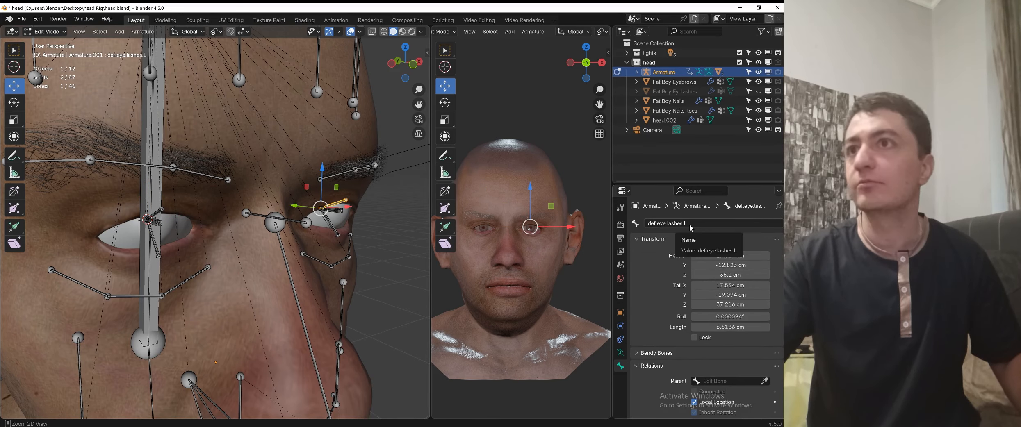
{"action": "middle_click_drag", "start_coordinate": [176, 218], "coordinate": [166, 217]}
{"action": "left_click", "coordinate": [165, 223]}
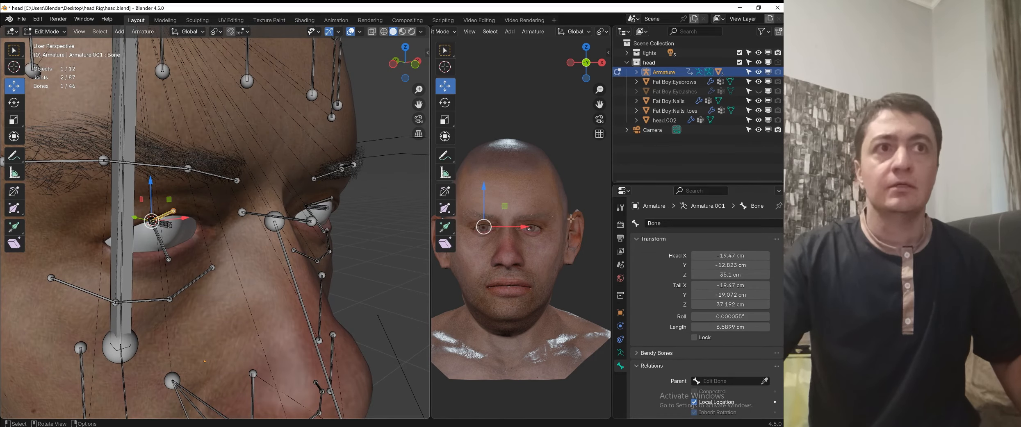
{"action": "double_click", "coordinate": [656, 223]}
{"action": "type", "text": "def.eye.lashes.L"}
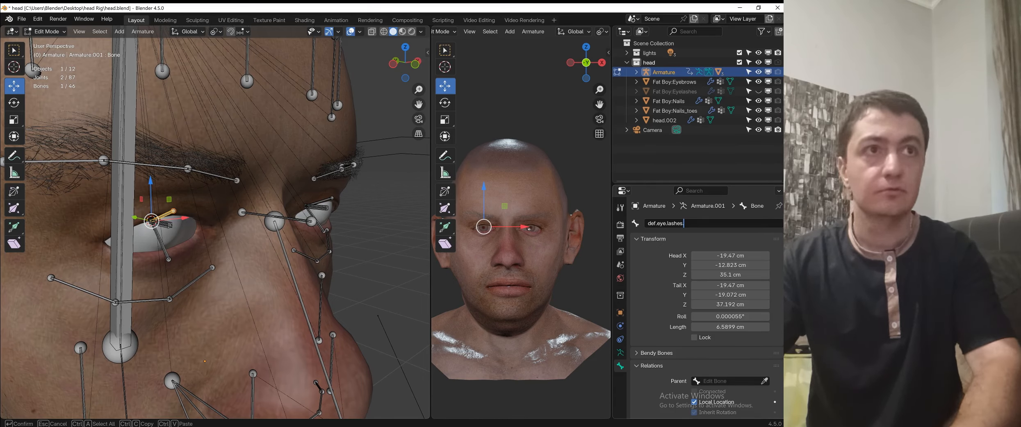
{"action": "key", "text": "Return"}
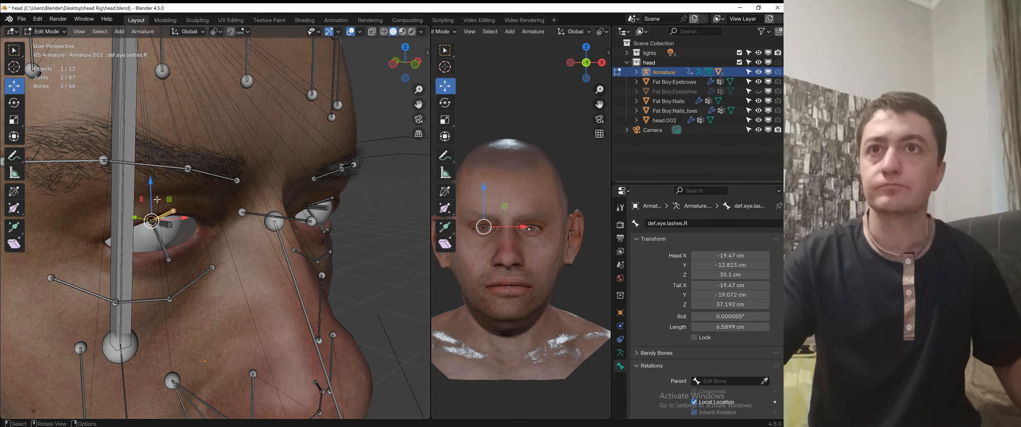
- Check the left lower eyelid bone's name, rename the matching right-eye bone as def.lower.eye.lashes.R and save the file
{"action": "left_click", "coordinate": [319, 227]}
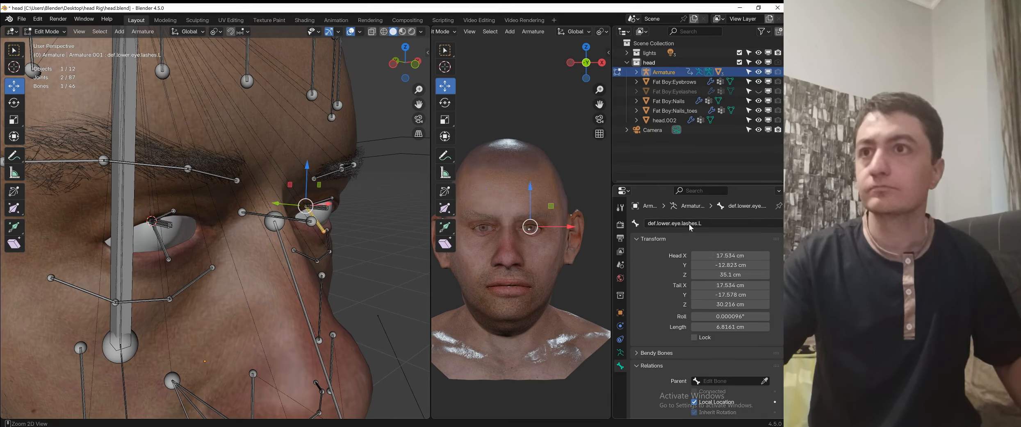
{"action": "left_click", "coordinate": [167, 246]}
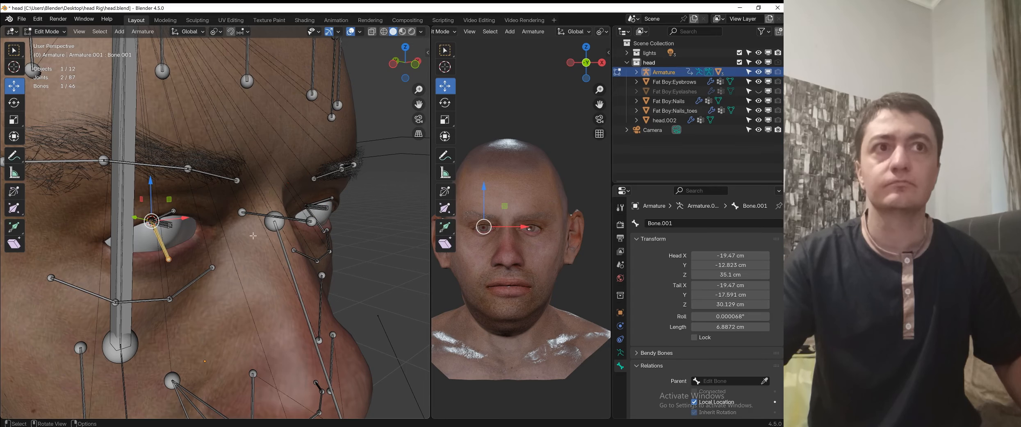
{"action": "left_click", "coordinate": [662, 223]}
{"action": "type", "text": "def.lower.eye.lashes.L"}
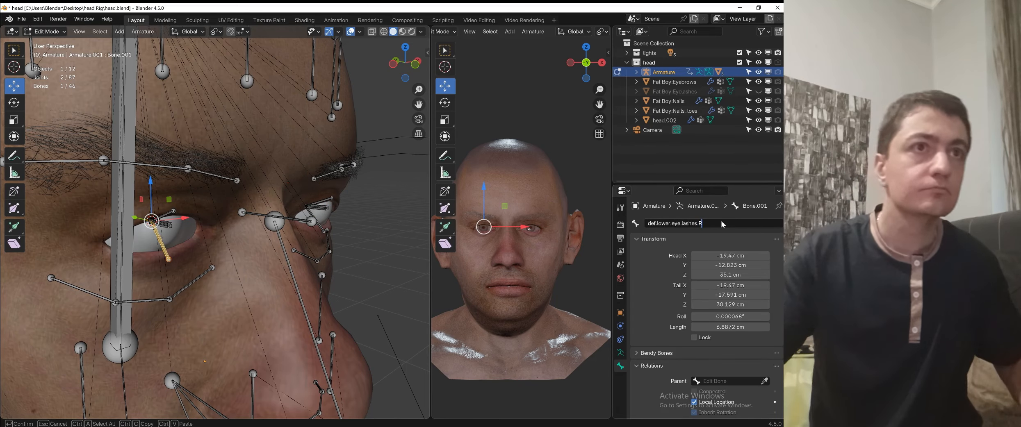
{"action": "type", "text": ".R"}
{"action": "key", "text": "Return"}
{"action": "scroll", "coordinate": [215, 230], "scroll_direction": "down", "scroll_amount": 2}
{"action": "key", "text": "ctrl+s"}
{"action": "scroll", "coordinate": [229, 216], "scroll_direction": "down", "scroll_amount": 1}
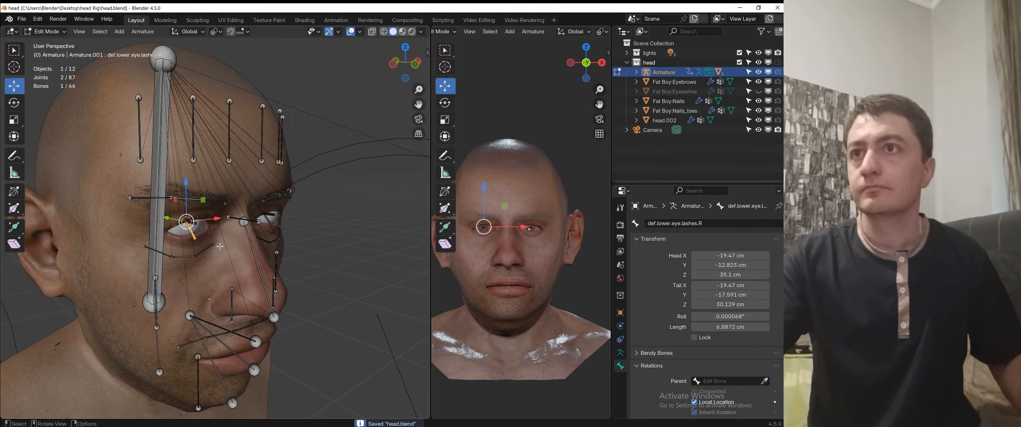
- Select the upper and lower eyelid bones of both eyes and duplicate all four in place
{"action": "middle_click_drag", "start_coordinate": [364, 197], "coordinate": [282, 207]}
{"action": "scroll", "coordinate": [327, 191], "scroll_direction": "up", "scroll_amount": 1}
{"action": "scroll", "coordinate": [303, 221], "scroll_direction": "down", "scroll_amount": 1}
{"action": "scroll", "coordinate": [303, 220], "scroll_direction": "up", "scroll_amount": 3}
{"action": "left_click", "coordinate": [281, 208], "text": "shift"}
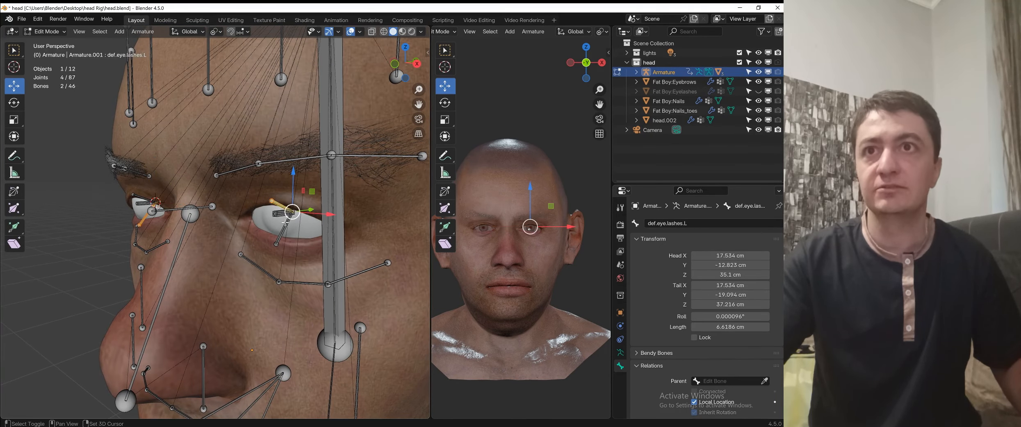
{"action": "left_click", "coordinate": [283, 231], "text": "shift"}
{"action": "middle_click_drag", "start_coordinate": [121, 208], "coordinate": [148, 206]}
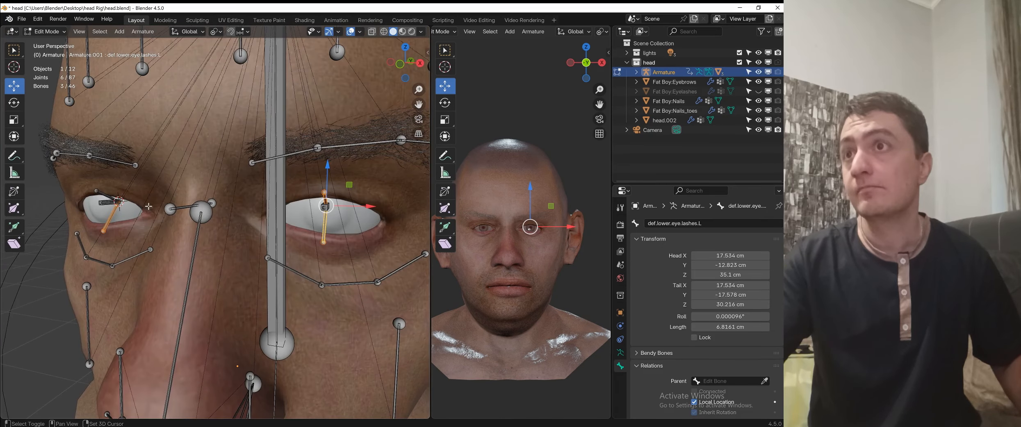
{"action": "left_click", "coordinate": [109, 194], "text": "shift"}
{"action": "key", "text": "shift+d"}
{"action": "right_click", "coordinate": [339, 249]}
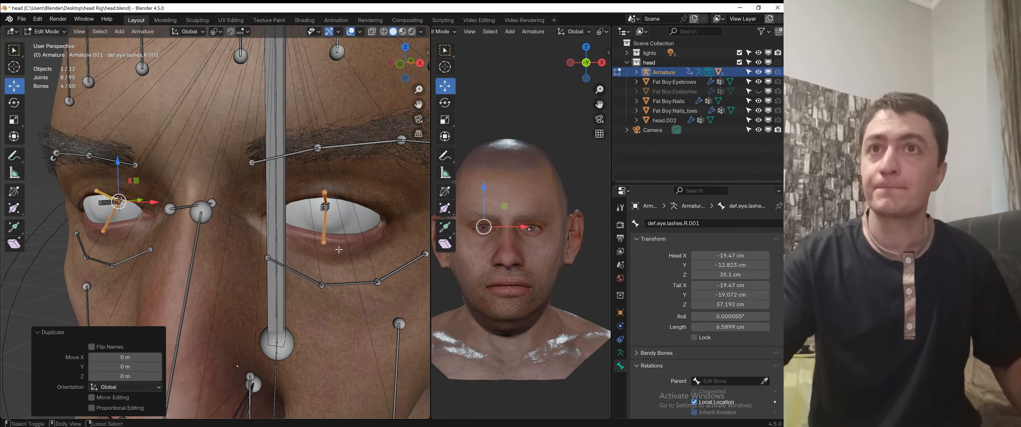
- Thicken the B-Bone display of the four duplicated eyelid bones, finishing with a display scale of 1.0777
{"action": "key", "text": "ctrl+alt+s"}
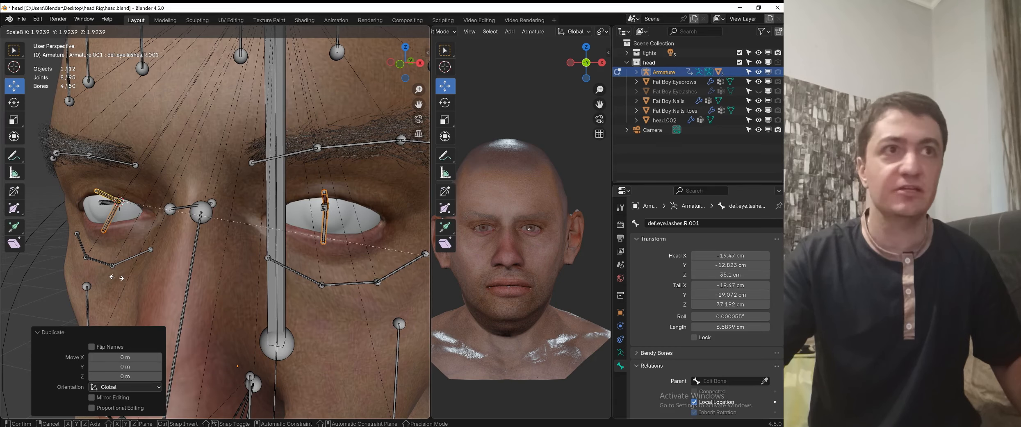
{"action": "left_click", "coordinate": [99, 271]}
{"action": "middle_click_drag", "start_coordinate": [406, 252], "coordinate": [308, 168]}
{"action": "key", "text": "ctrl+alt+s"}
{"action": "left_click", "coordinate": [378, 236]}
{"action": "scroll", "coordinate": [262, 214], "scroll_direction": "up", "scroll_amount": 1}
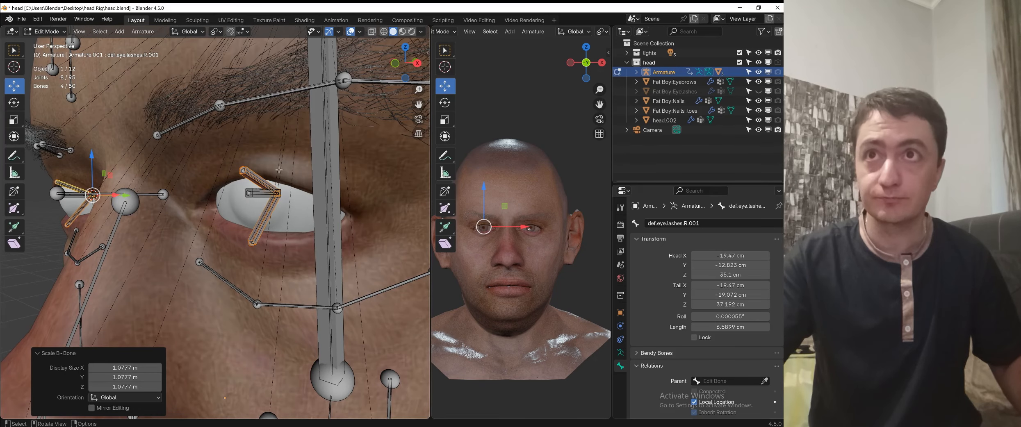
- Rename the duplicated left upper eyelid bone as mch.eye.lashes_parent.L
{"action": "left_click", "coordinate": [277, 171]}
{"action": "left_click", "coordinate": [264, 180]}
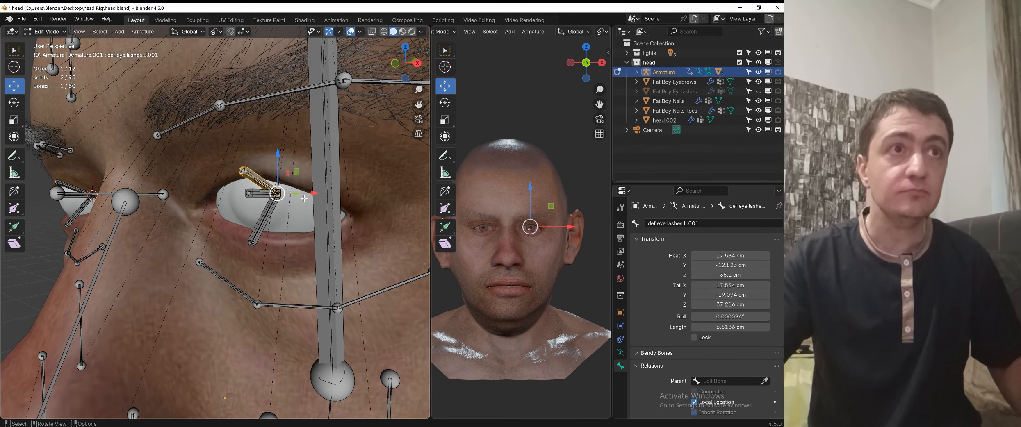
{"action": "left_click", "coordinate": [716, 223]}
{"action": "key", "text": "BackSpace"}
{"action": "key", "text": "BackSpace"}
{"action": "key", "text": "BackSpace"}
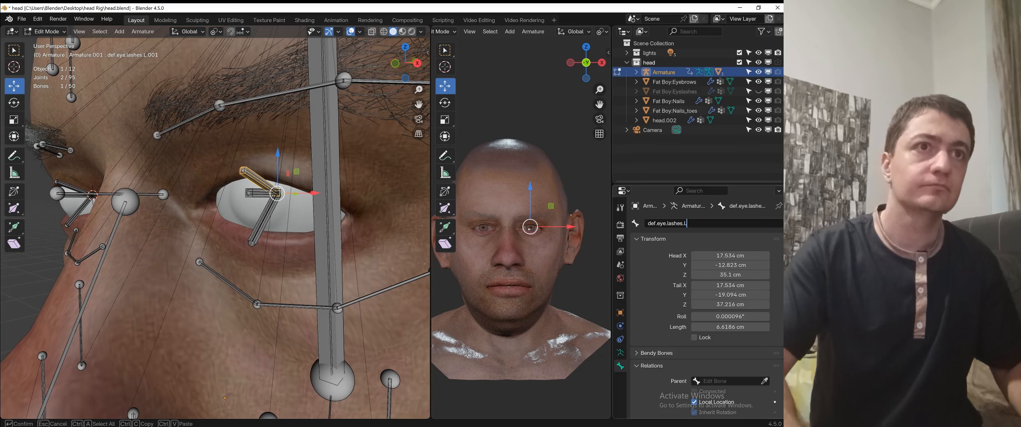
{"action": "key", "text": "BackSpace"}
{"action": "key", "text": "BackSpace"}
{"action": "key", "text": "BackSpace"}
{"action": "key", "text": "BackSpace"}
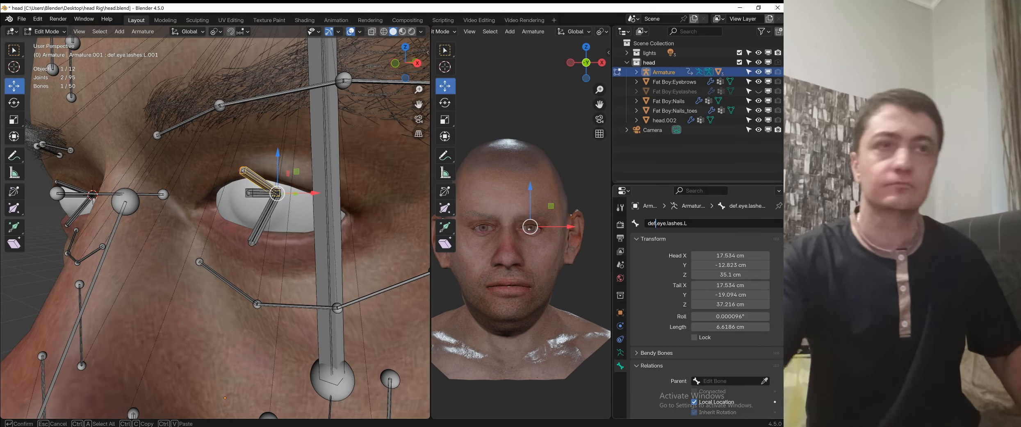
{"action": "type", "text": "mch."}
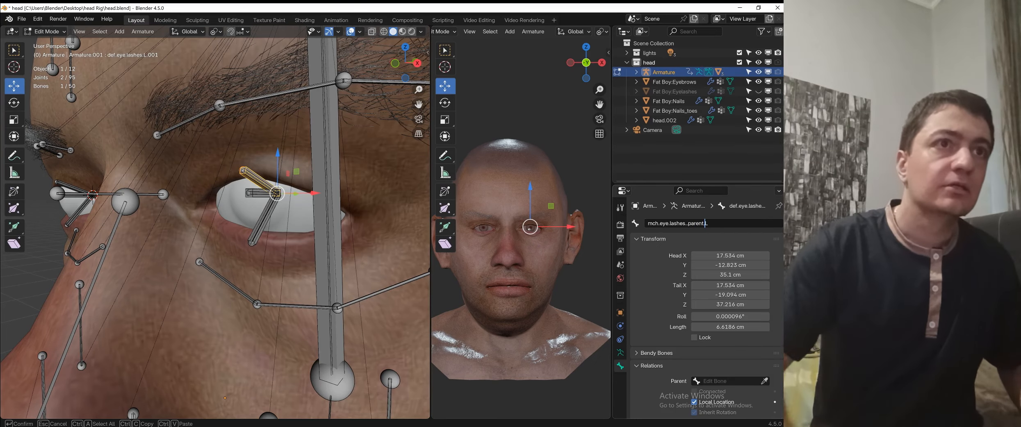
{"action": "key", "text": "Return"}
- Rename the duplicated left lower eyelid bone as mch.lower.eye.lashes.parent.L
{"action": "left_click", "coordinate": [260, 224]}
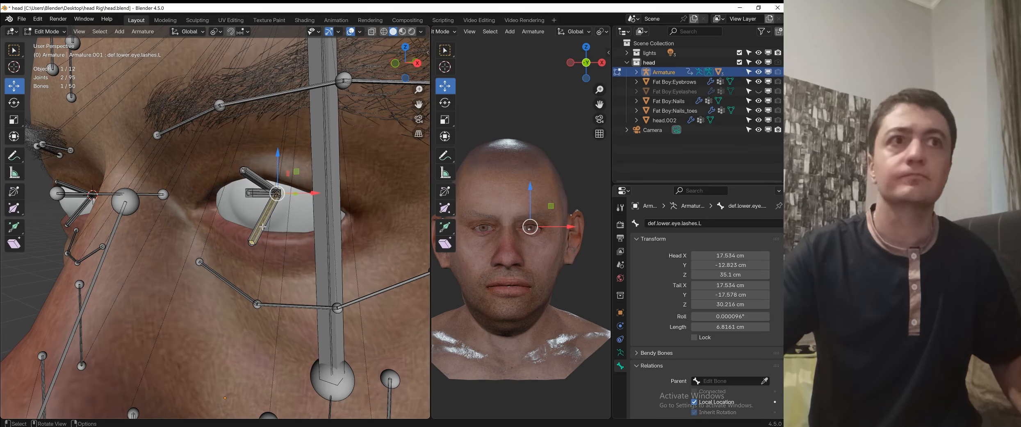
{"action": "left_click", "coordinate": [733, 223]}
{"action": "left_click_drag", "start_coordinate": [718, 223], "coordinate": [702, 224]}
{"action": "key", "text": "BackSpace"}
{"action": "key", "text": "BackSpace"}
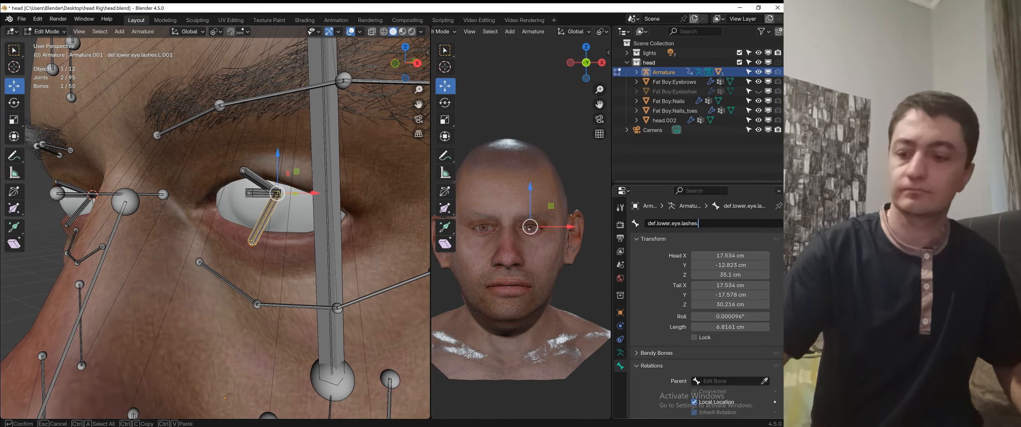
{"action": "type", "text": "L"}
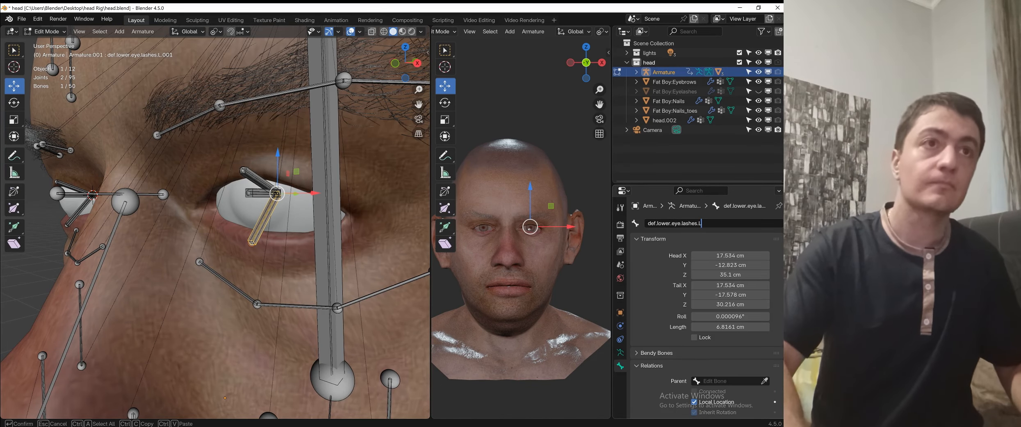
{"action": "key", "text": "Left"}
{"action": "key", "text": "Left"}
{"action": "key", "text": "Left"}
{"action": "key", "text": "Left"}
{"action": "key", "text": "Left"}
{"action": "key", "text": "Left"}
{"action": "key", "text": "Left"}
{"action": "key", "text": "Left"}
{"action": "key", "text": "Left"}
{"action": "key", "text": "Left"}
{"action": "key", "text": "Left"}
{"action": "key", "text": "Left"}
{"action": "key", "text": "Left"}
{"action": "key", "text": "Left"}
{"action": "key", "text": "Left"}
{"action": "key", "text": "Left"}
{"action": "key", "text": "Left"}
{"action": "key", "text": "Left"}
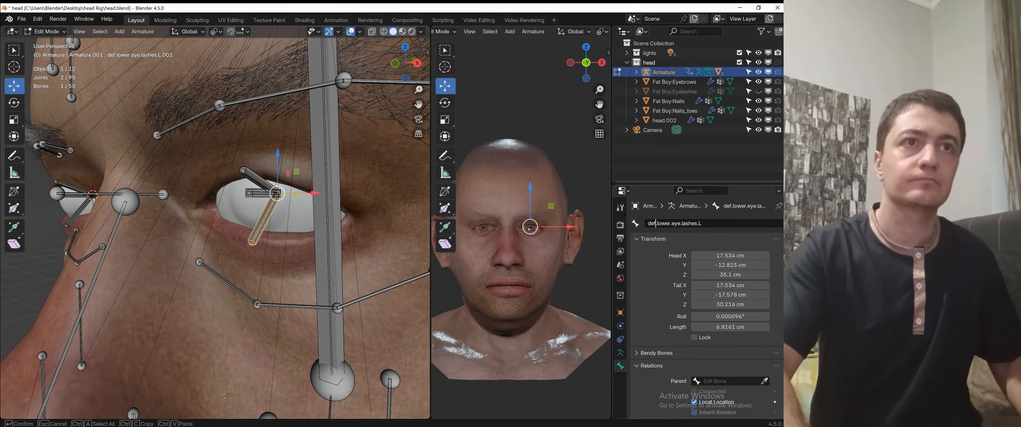
{"action": "key", "text": "BackSpace"}
{"action": "key", "text": "BackSpace"}
{"action": "key", "text": "BackSpace"}
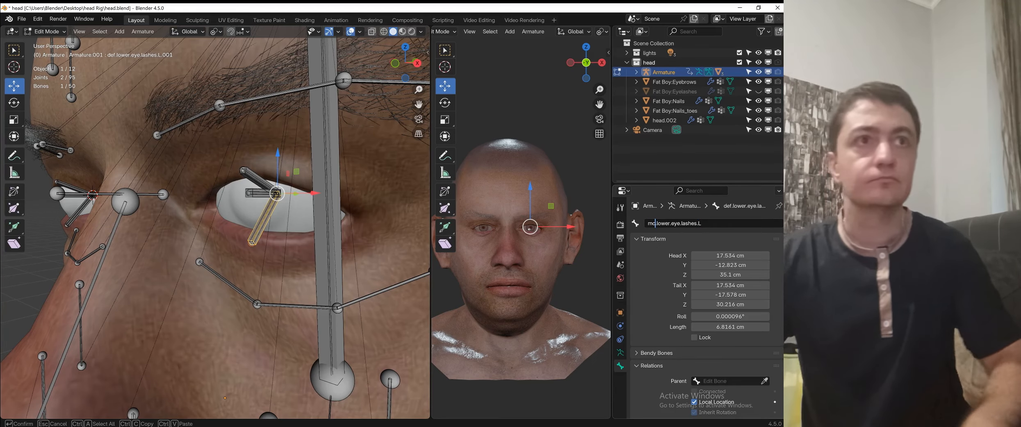
{"action": "type", "text": "mch"}
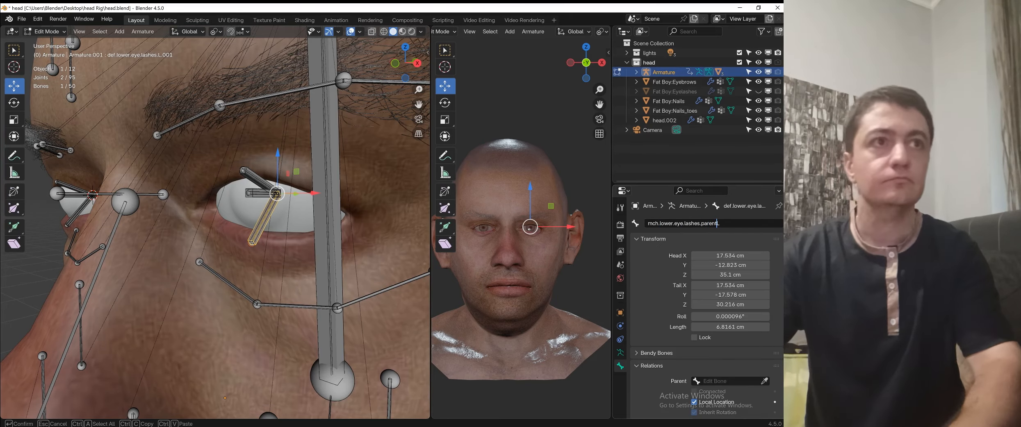
{"action": "type", "text": ".L"}
{"action": "key", "text": "Return"}
- Rename the duplicated right upper eyelid bone as mch.eye.lashes.parent.R
{"action": "mouse_move", "coordinate": [246, 205]}
{"action": "middle_mouse_down"}
{"action": "mouse_move", "coordinate": [184, 206]}
{"action": "mouse_move", "coordinate": [256, 214]}
{"action": "middle_mouse_up"}
{"action": "scroll", "coordinate": [187, 206], "scroll_direction": "up", "scroll_amount": 1}
{"action": "left_click", "coordinate": [120, 202]}
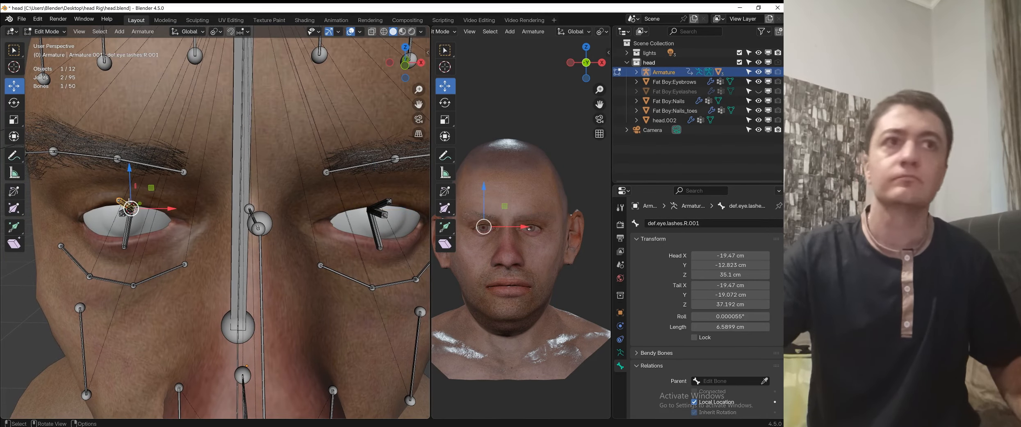
{"action": "left_click", "coordinate": [660, 224]}
{"action": "left_click", "coordinate": [700, 223]}
{"action": "key", "text": "BackSpace"}
{"action": "key", "text": "BackSpace"}
{"action": "key", "text": "BackSpace"}
{"action": "key", "text": "BackSpace"}
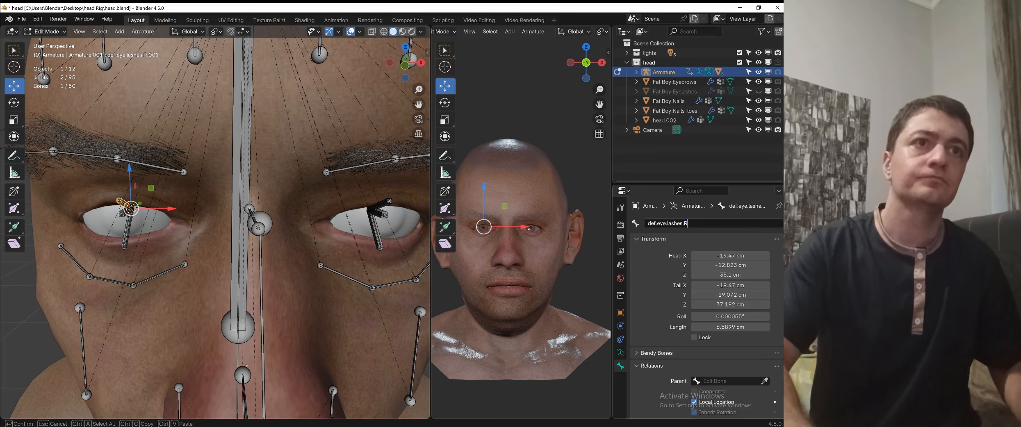
{"action": "key", "text": "Home"}
{"action": "key", "text": "Delete"}
{"action": "key", "text": "Delete"}
{"action": "key", "text": "Delete"}
{"action": "key", "text": "Delete"}
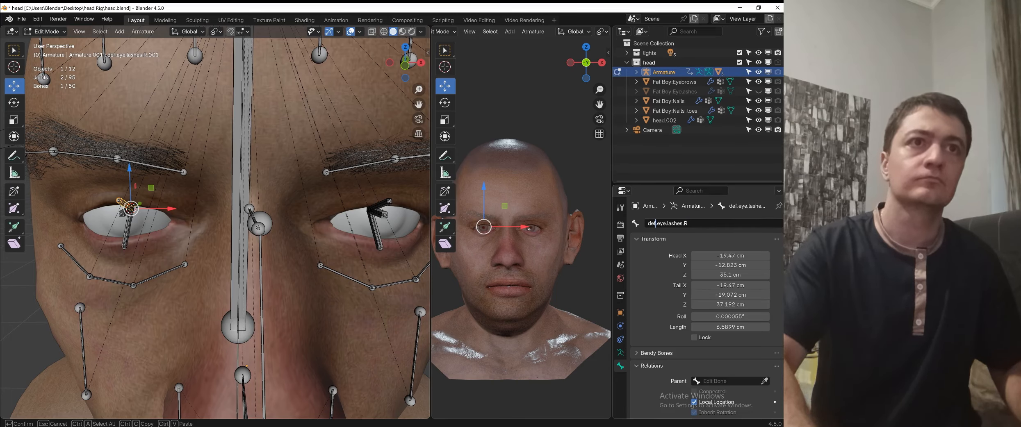
{"action": "type", "text": "mch."}
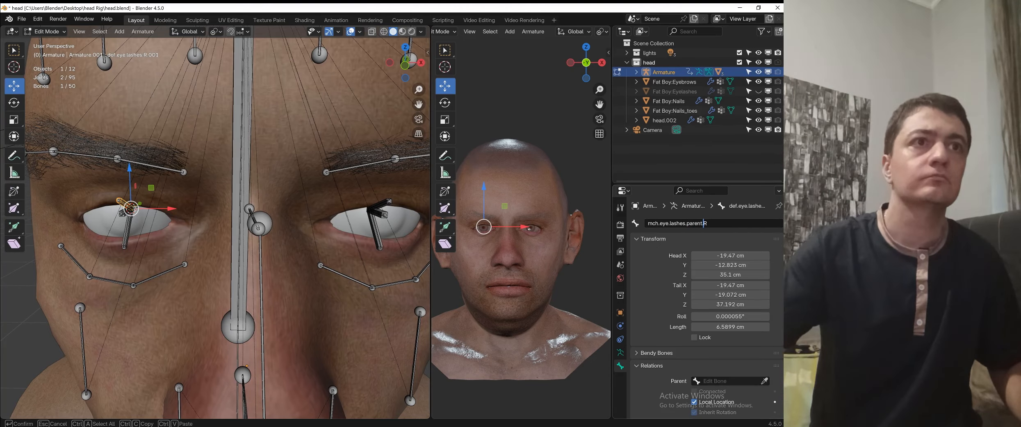
{"action": "key", "text": "Return"}
- Rename the duplicated right lower eyelid bone as mch.lower.eye.lashes.parent.R and save the file
{"action": "left_click", "coordinate": [126, 237]}
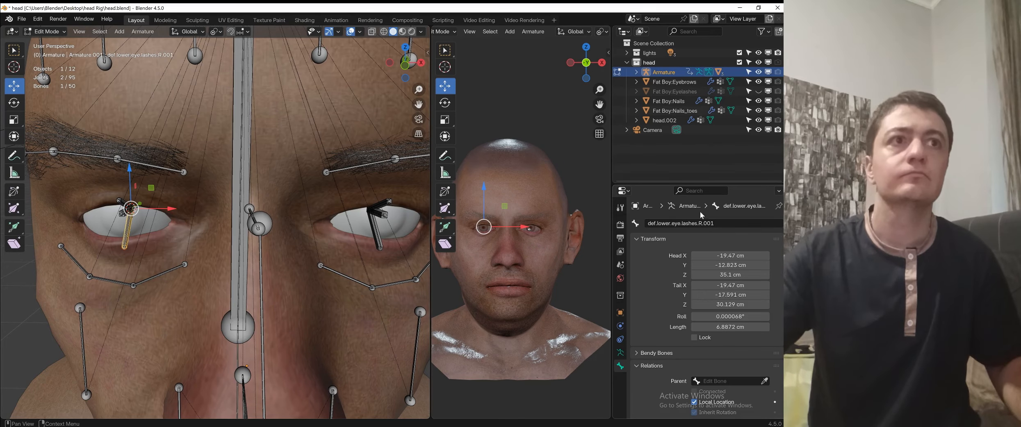
{"action": "left_click", "coordinate": [715, 223]}
{"action": "key", "text": "End"}
{"action": "key", "text": "BackSpace"}
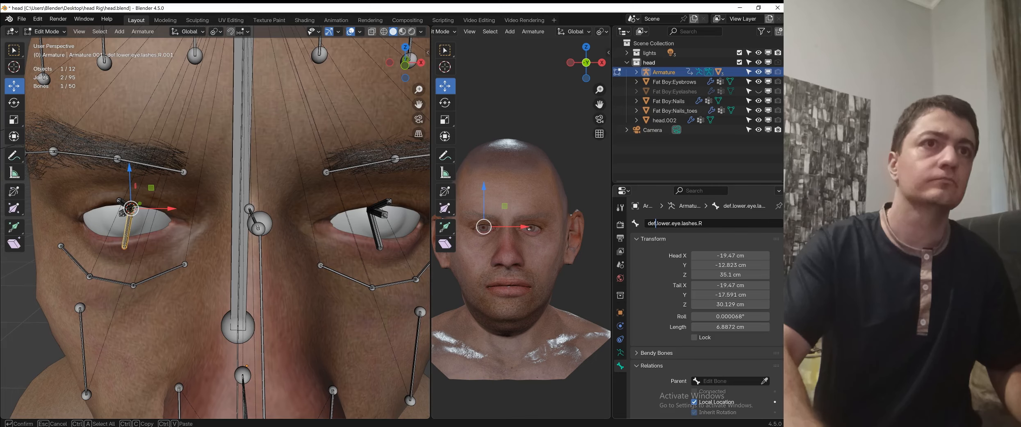
{"action": "key", "text": "BackSpace"}
{"action": "key", "text": "BackSpace"}
{"action": "type", "text": "m"}
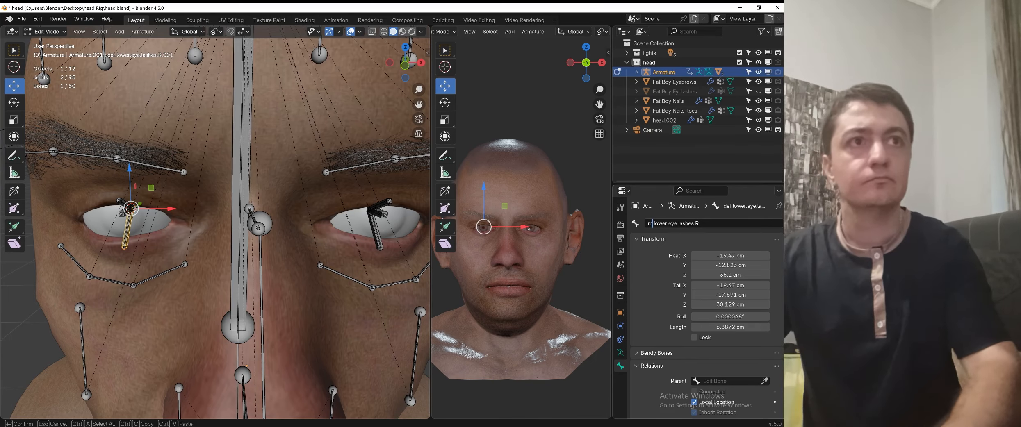
{"action": "type", "text": "ch"}
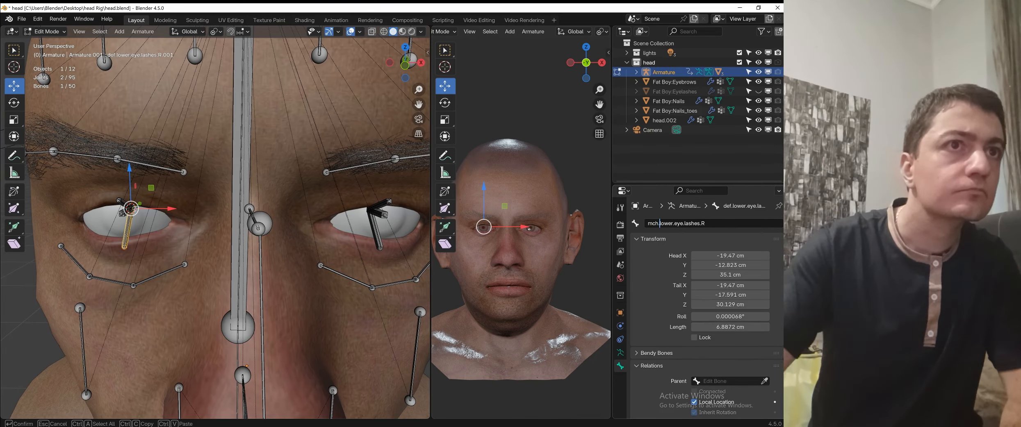
{"action": "type", "text": "."}
{"action": "key", "text": "BackSpace"}
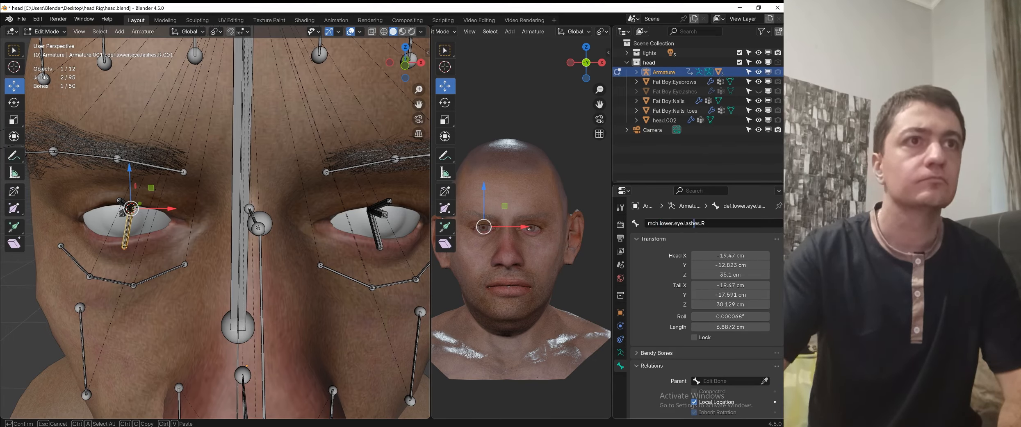
{"action": "key", "text": "Right"}
{"action": "key", "text": "Right"}
{"action": "key", "text": "Right"}
{"action": "type", "text": "pa"}
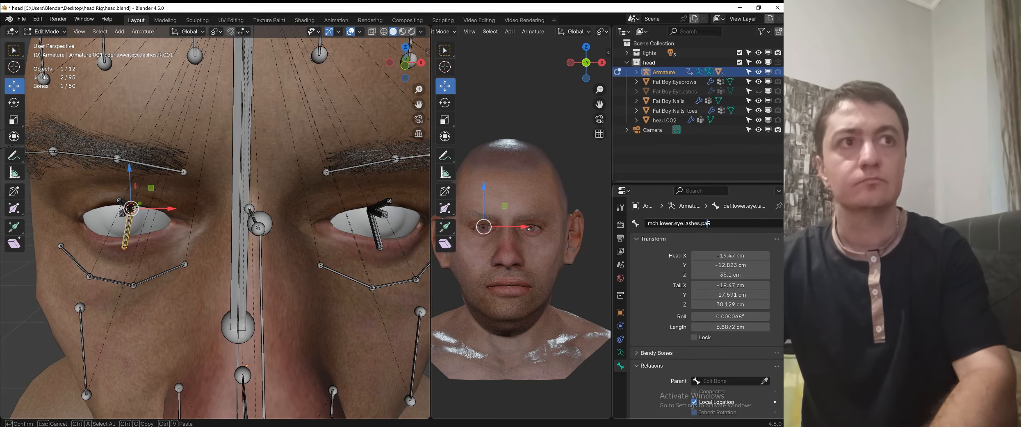
{"action": "type", "text": "rent."}
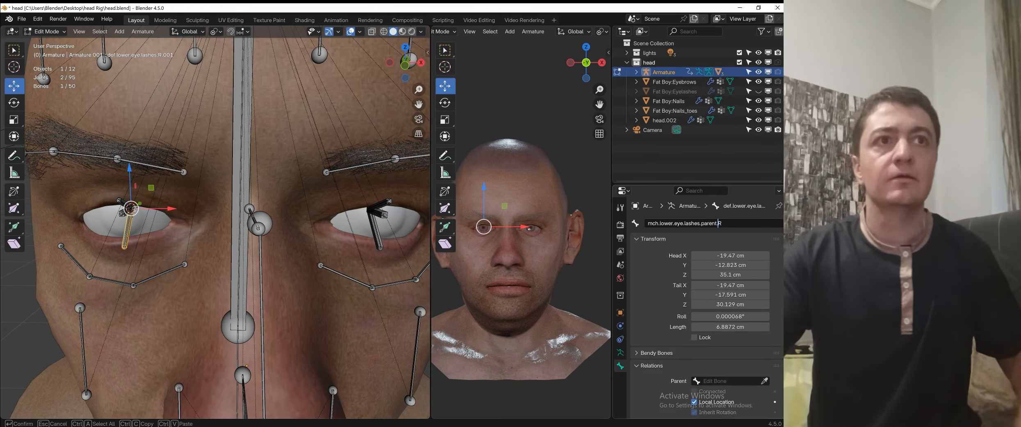
{"action": "key", "text": "Return"}
{"action": "scroll", "coordinate": [227, 155], "scroll_direction": "down", "scroll_amount": 3}
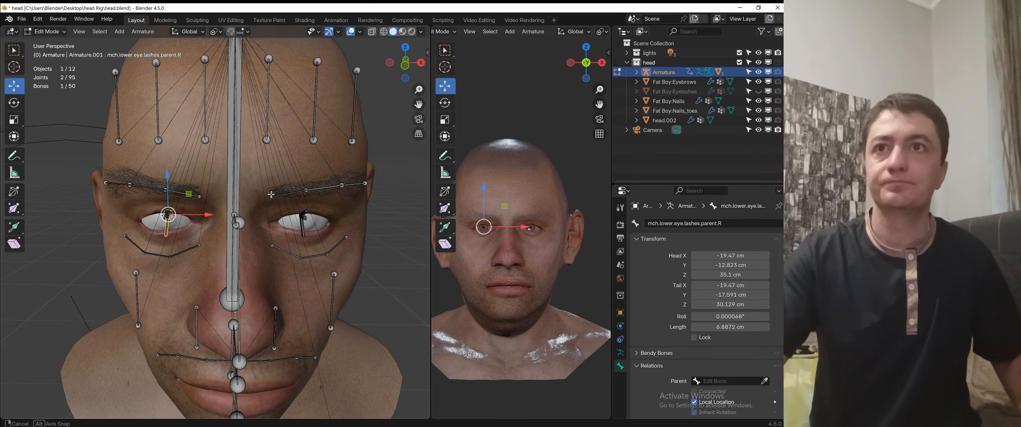
{"action": "scroll", "coordinate": [271, 194], "scroll_direction": "up", "scroll_amount": 10}
{"action": "key", "text": "ctrl+s"}
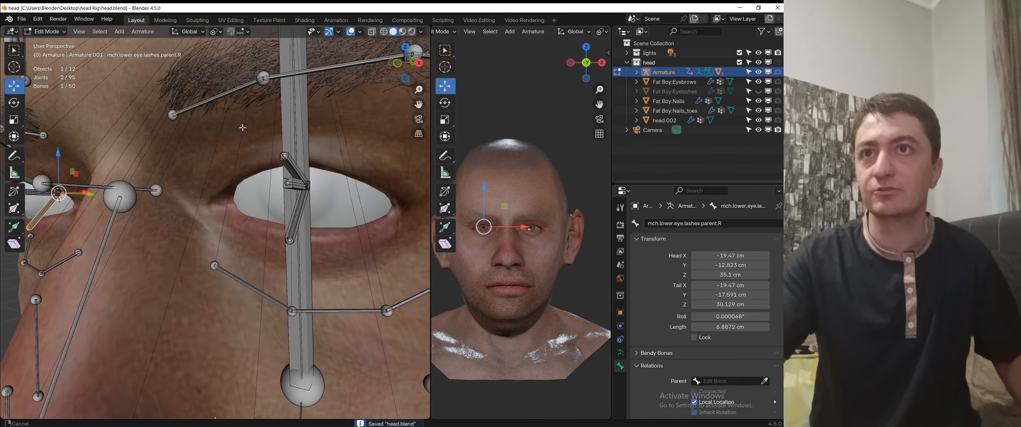
- Parent the left upper eyelid bone def.eye.lashes.L to mch.eye.lashes_parent.L with Keep Offset
{"action": "middle_click_drag", "start_coordinate": [242, 128], "coordinate": [243, 185]}
{"action": "left_click", "coordinate": [229, 191]}
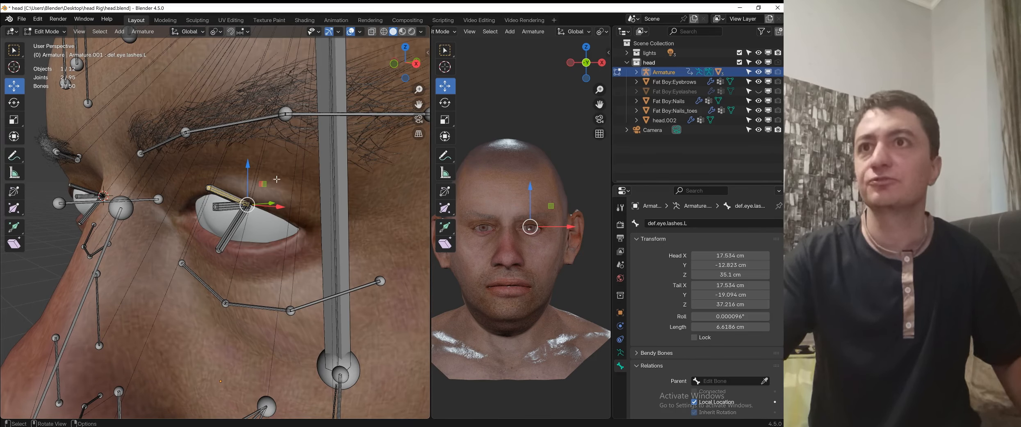
{"action": "left_click", "coordinate": [221, 191], "text": "shift"}
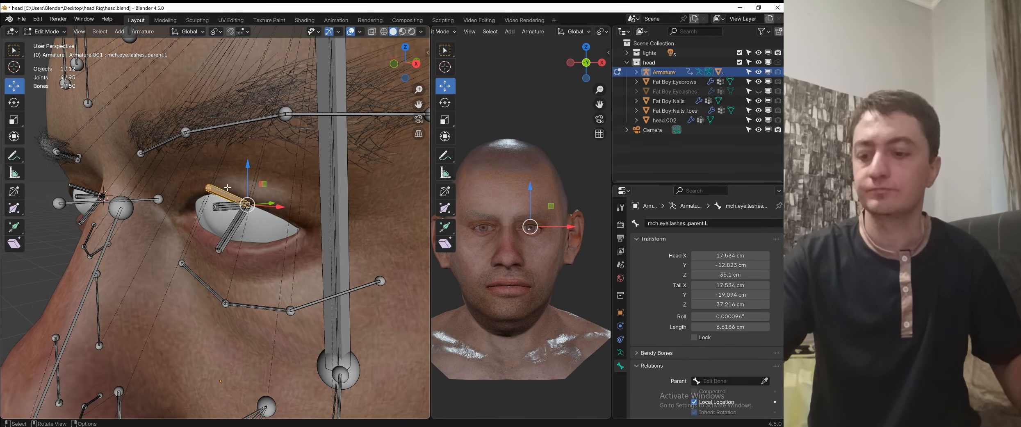
{"action": "key", "text": "ctrl+p"}
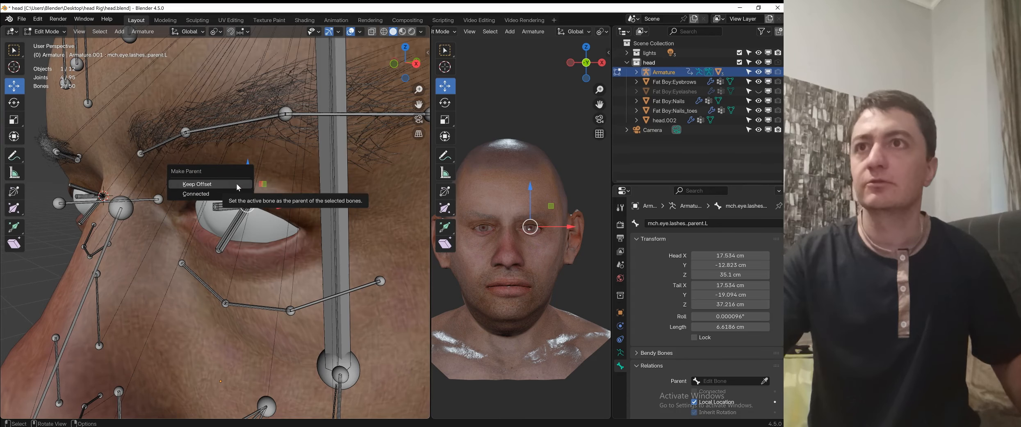
{"action": "left_click", "coordinate": [236, 184]}
- Parent the left lower eyelid bone def.lower.eye.lashes.L to mch.lower.eye.lashes.parent.L with Keep Offset
{"action": "left_click", "coordinate": [232, 232]}
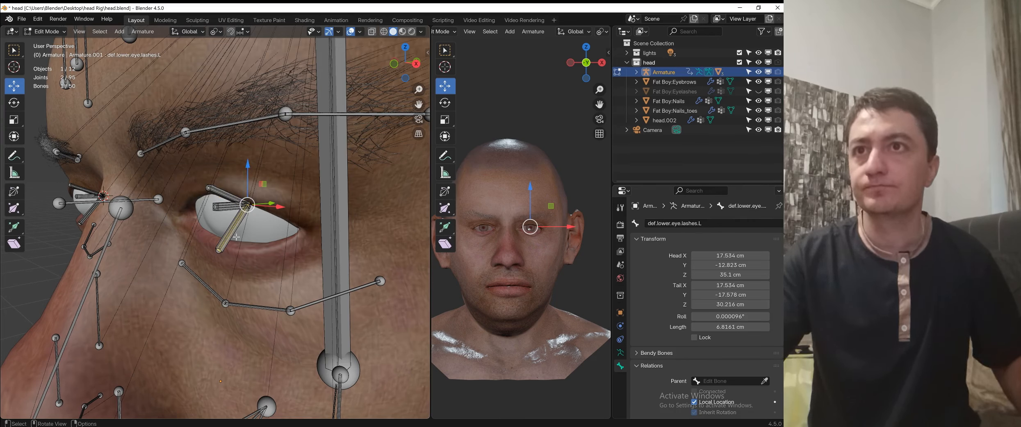
{"action": "left_click", "coordinate": [233, 236], "text": "shift"}
{"action": "key", "text": "ctrl+p"}
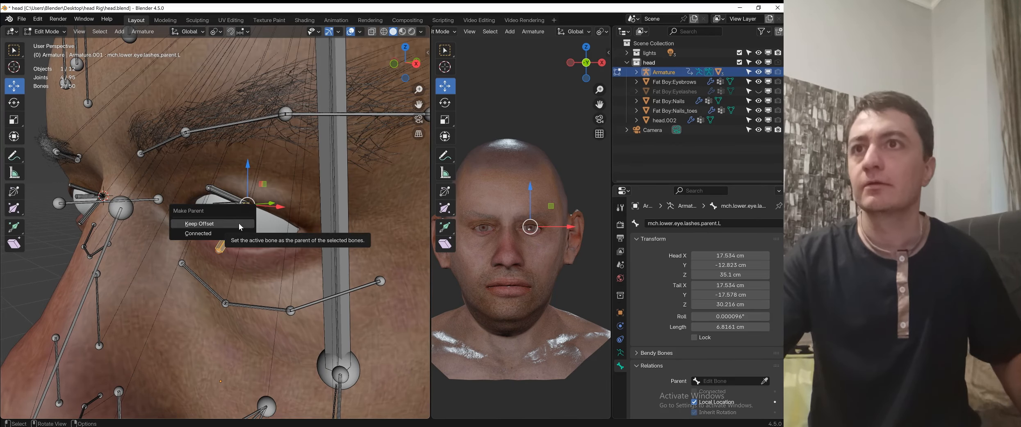
{"action": "left_click", "coordinate": [239, 223]}
- Parent the right upper eyelid deform bone to mch.eye.lashes.parent.R with Keep Offset
{"action": "middle_click_drag", "start_coordinate": [239, 223], "coordinate": [292, 225]}
{"action": "middle_click_drag", "start_coordinate": [71, 198], "coordinate": [127, 216], "text": "shift"}
{"action": "left_click", "coordinate": [127, 214]}
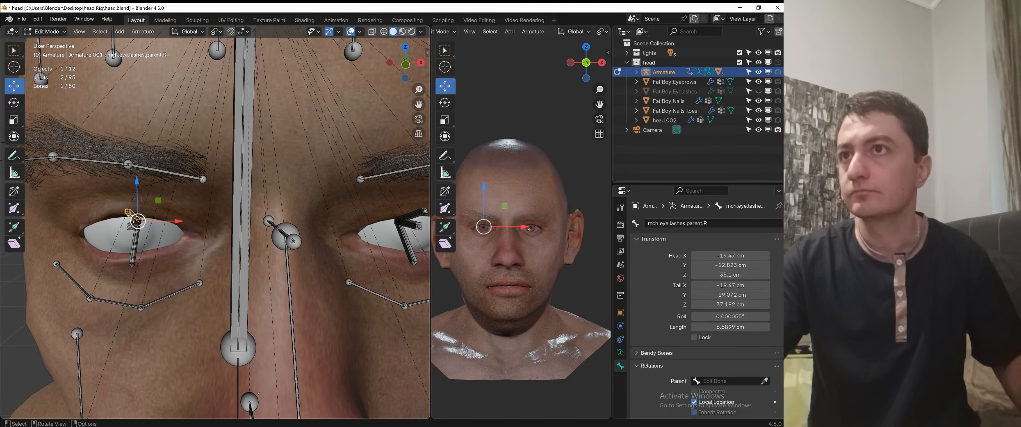
{"action": "key", "text": "ctrl+p"}
{"action": "left_click", "coordinate": [131, 214]}
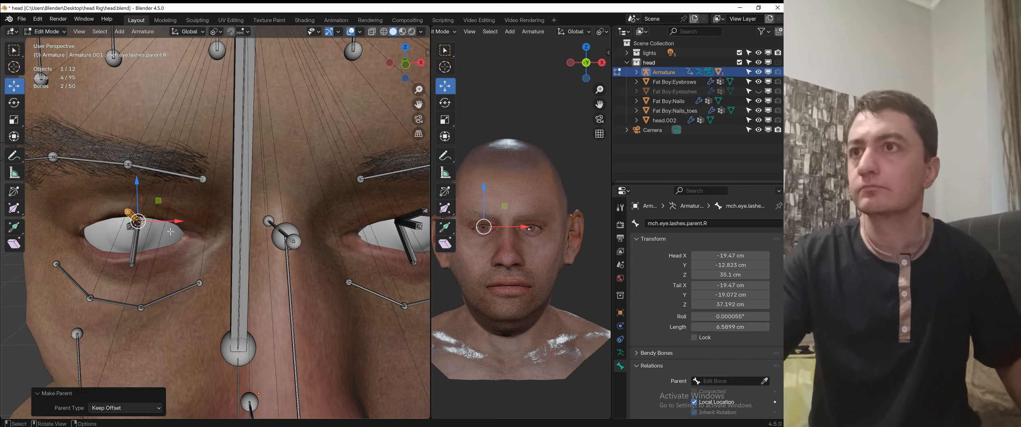
- Parent the right lower eyelid deform bone to mch.lower.eye.lashes.parent.R with Keep Offset
{"action": "left_click", "coordinate": [135, 249]}
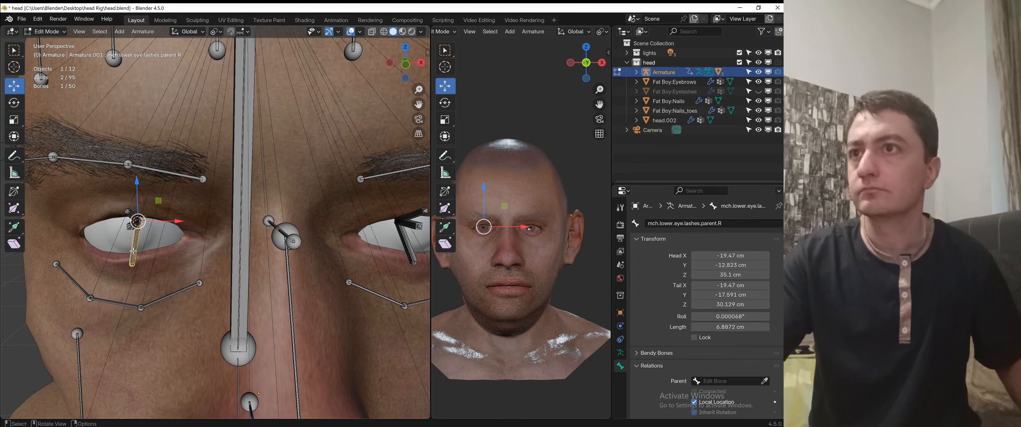
{"action": "left_click", "coordinate": [133, 251]}
{"action": "left_click", "coordinate": [133, 252], "text": "shift"}
{"action": "key", "text": "ctrl+p"}
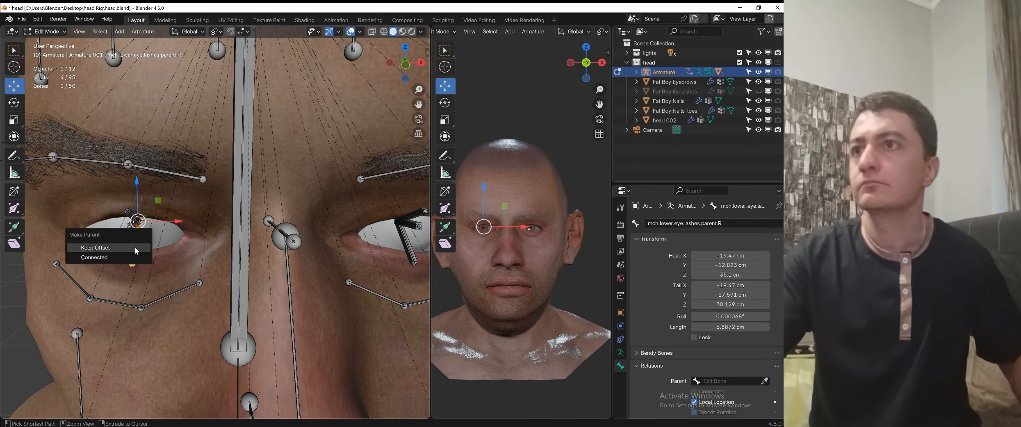
{"action": "left_click", "coordinate": [137, 249]}
- Disable Deform on the left eye's mch.lower.eye.lashes.parent.L and mch.eye.lashes_parent.L bones
{"action": "middle_click_drag", "start_coordinate": [139, 251], "coordinate": [309, 266]}
{"action": "left_click", "coordinate": [309, 267]}
{"action": "middle_click_drag", "start_coordinate": [330, 293], "coordinate": [330, 287]}
{"action": "scroll", "coordinate": [738, 267], "scroll_direction": "down", "scroll_amount": 5}
{"action": "scroll", "coordinate": [740, 244], "scroll_direction": "up", "scroll_amount": 5}
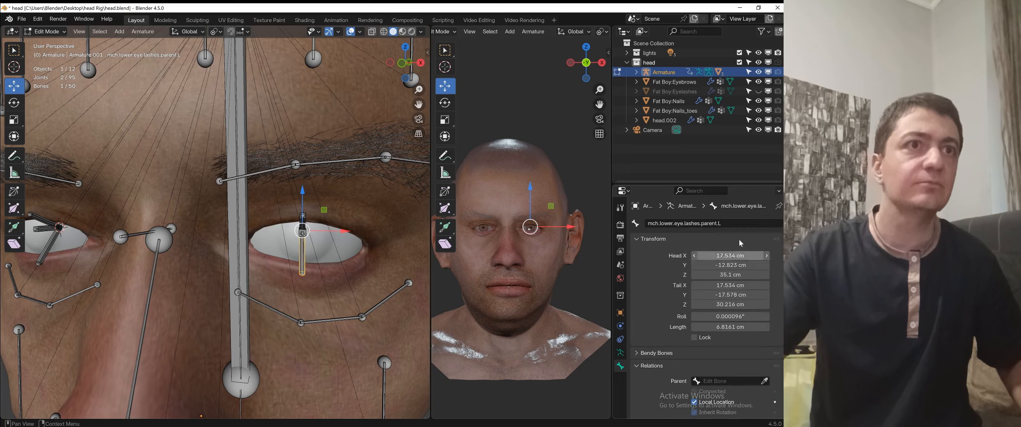
{"action": "scroll", "coordinate": [672, 361], "scroll_direction": "down", "scroll_amount": 5}
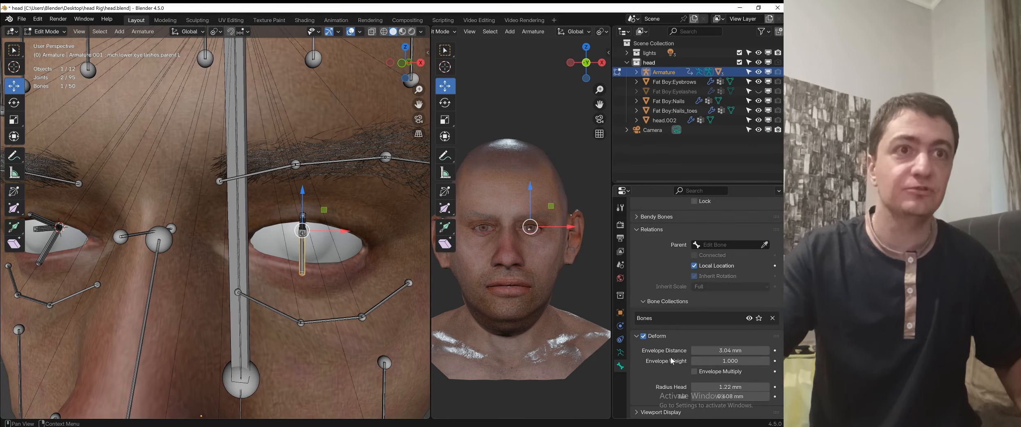
{"action": "left_click", "coordinate": [643, 336]}
{"action": "middle_click_drag", "start_coordinate": [287, 229], "coordinate": [275, 221]}
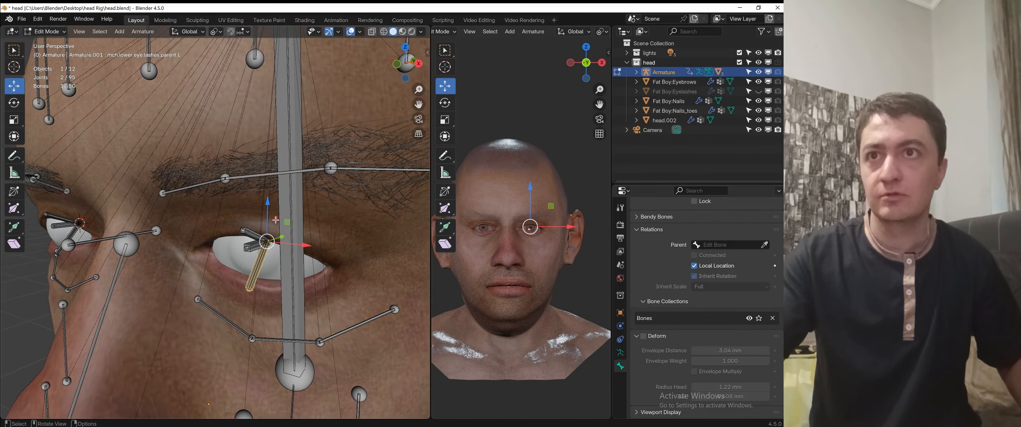
{"action": "left_click", "coordinate": [256, 230]}
{"action": "left_click", "coordinate": [647, 336]}
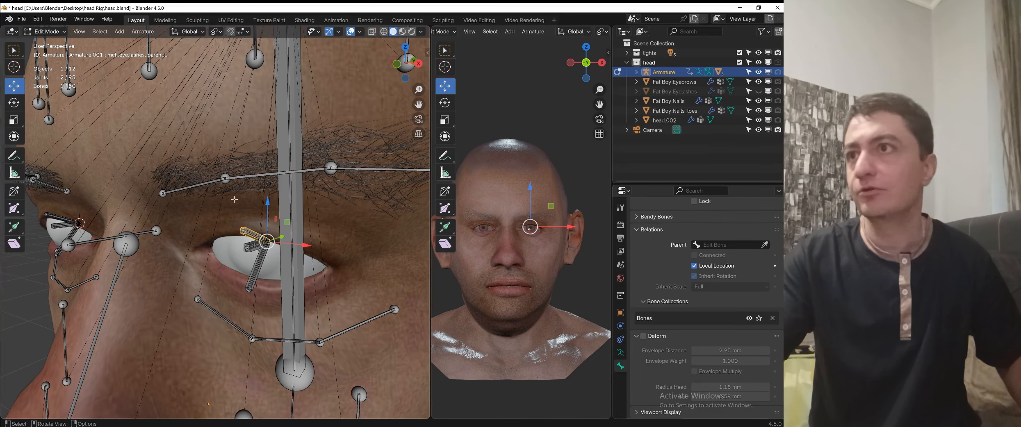
- Disable Deform on the right eye's mch.eye.lashes.parent.R and mch.lower.eye.lashes.parent.R bones
{"action": "middle_click_drag", "start_coordinate": [172, 213], "coordinate": [135, 211]}
{"action": "middle_click_drag", "start_coordinate": [70, 212], "coordinate": [156, 191], "text": "shift"}
{"action": "scroll", "coordinate": [156, 191], "scroll_direction": "up", "scroll_amount": 1}
{"action": "left_click", "coordinate": [117, 198]}
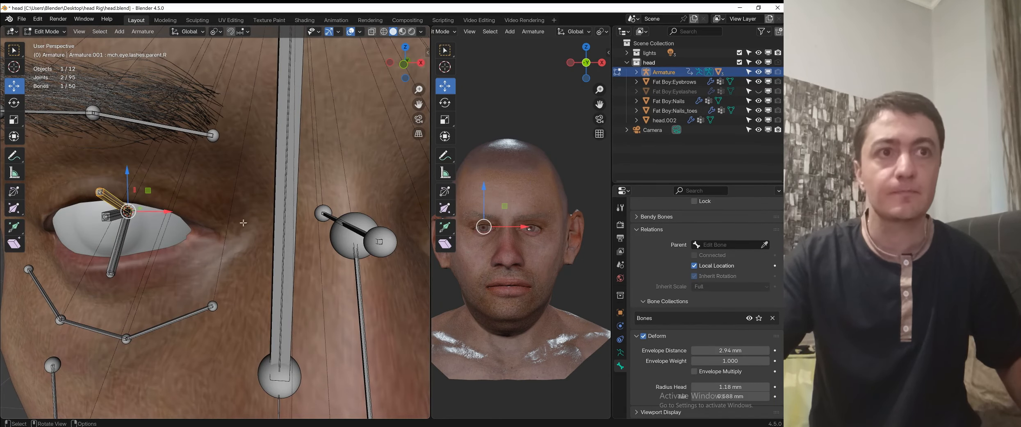
{"action": "left_click", "coordinate": [643, 336]}
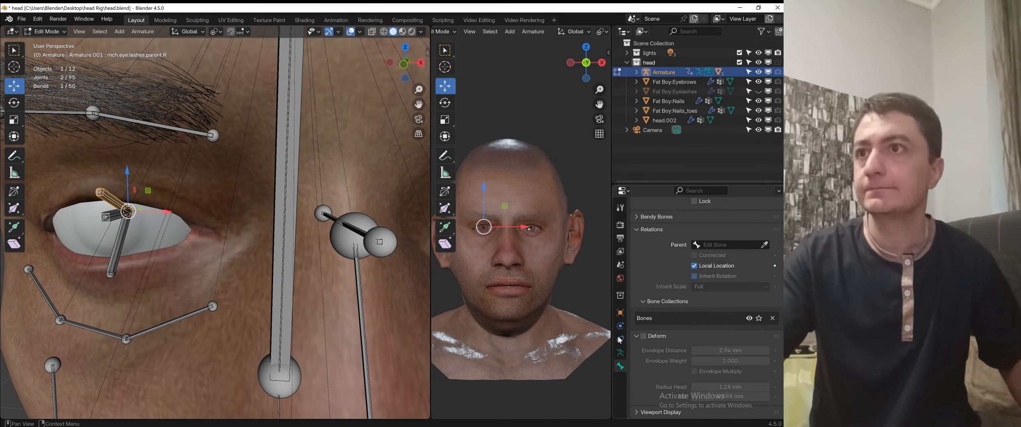
{"action": "left_click", "coordinate": [119, 254]}
{"action": "left_click", "coordinate": [643, 336]}
{"action": "scroll", "coordinate": [244, 218], "scroll_direction": "down", "scroll_amount": 6}
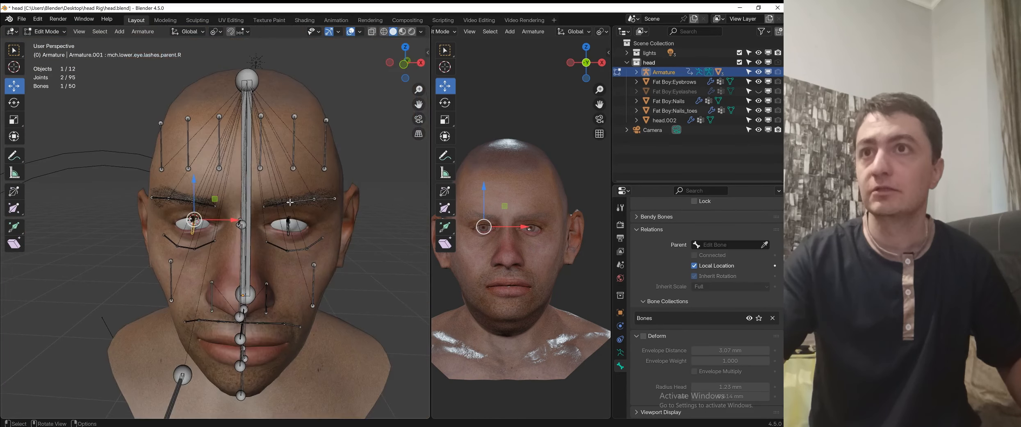
- In Object Mode, parent the head mesh to the armature with automatic weights
{"action": "key", "text": "ctrl+Tab"}
{"action": "left_click", "coordinate": [244, 218]}
{"action": "scroll", "coordinate": [280, 211], "scroll_direction": "up", "scroll_amount": 3}
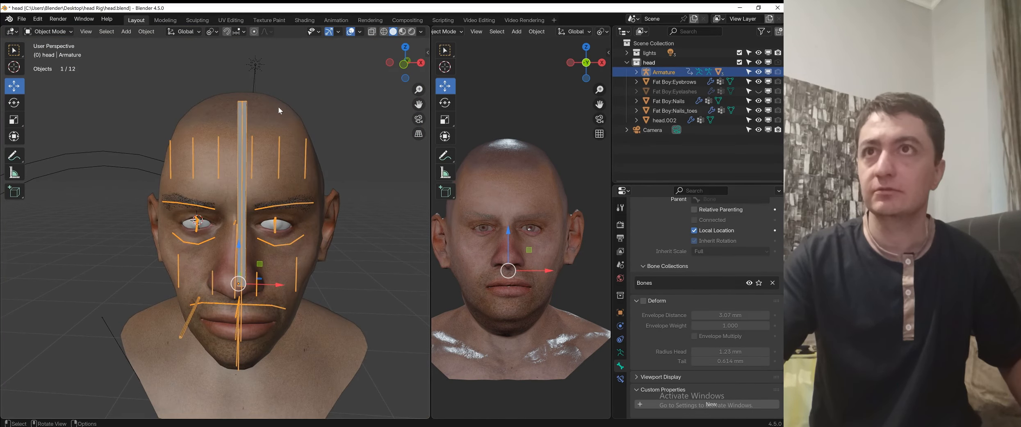
{"action": "left_click", "coordinate": [240, 115]}
{"action": "left_click", "coordinate": [241, 115], "text": "shift"}
{"action": "key", "text": "ctrl+p"}
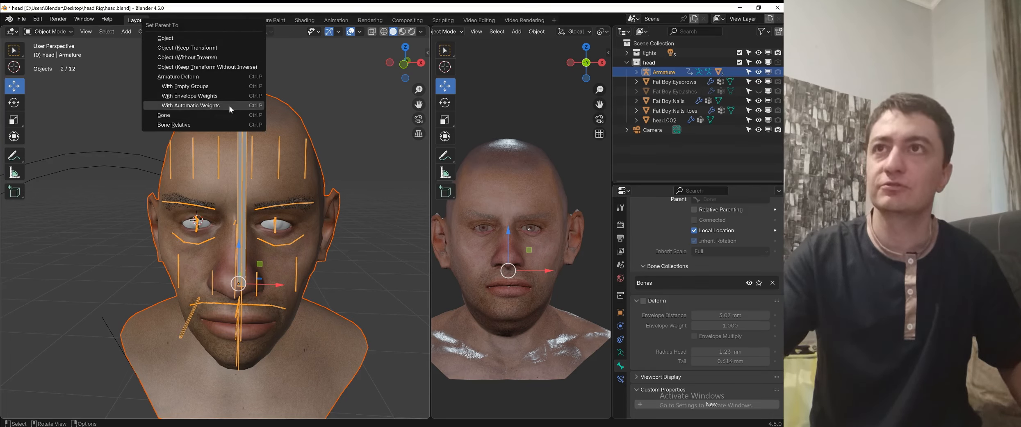
{"action": "left_click", "coordinate": [228, 105]}
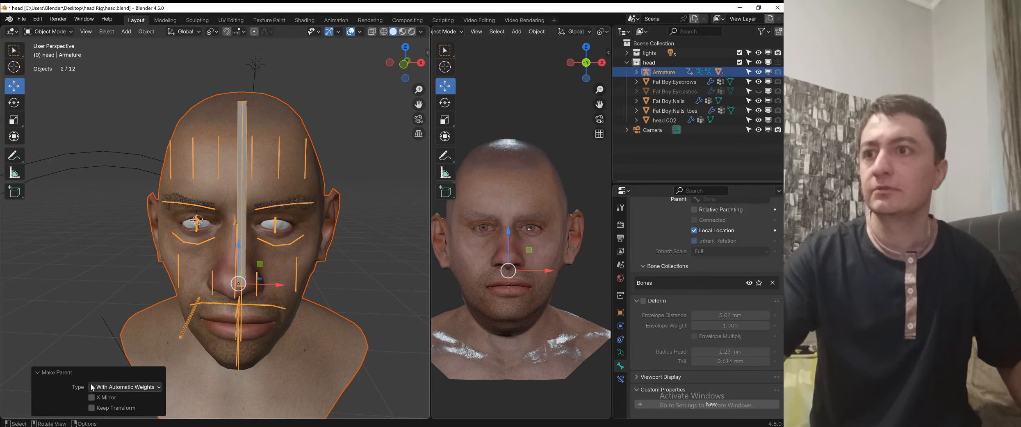
- Select only the armature and switch it to Pose Mode
{"action": "left_click", "coordinate": [245, 226]}
{"action": "key", "text": "ctrl+Tab"}
{"action": "scroll", "coordinate": [248, 244], "scroll_direction": "down", "scroll_amount": 3}
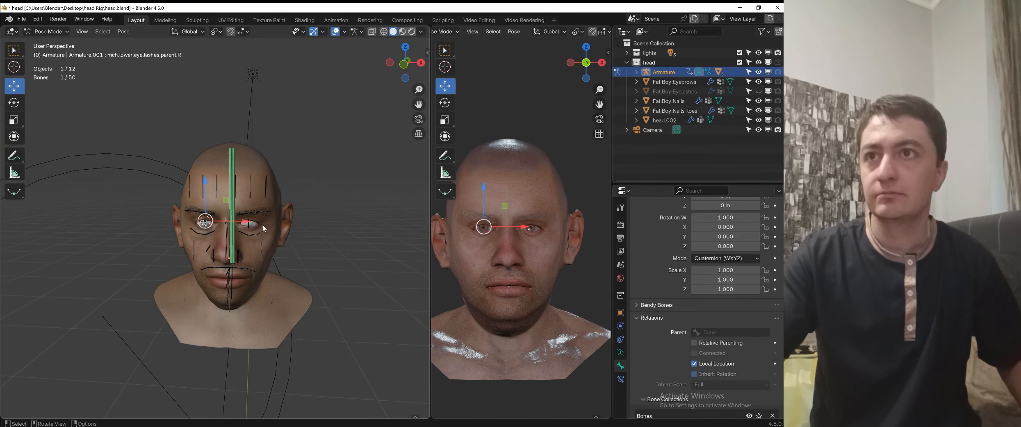
- Try moving the eye.cntrl bone to test how the eyes follow it, and cancel the move
{"action": "middle_click_drag", "start_coordinate": [256, 228], "coordinate": [282, 238]}
{"action": "left_click", "coordinate": [177, 245]}
{"action": "scroll", "coordinate": [230, 245], "scroll_direction": "up", "scroll_amount": 2}
{"action": "scroll", "coordinate": [600, 272], "scroll_direction": "up", "scroll_amount": 2}
{"action": "key", "text": "g"}
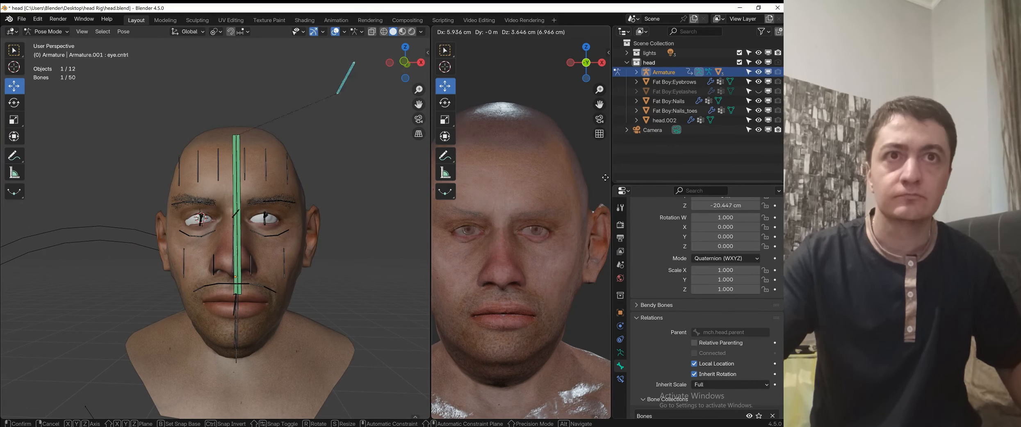
{"action": "right_click", "coordinate": [261, 254]}
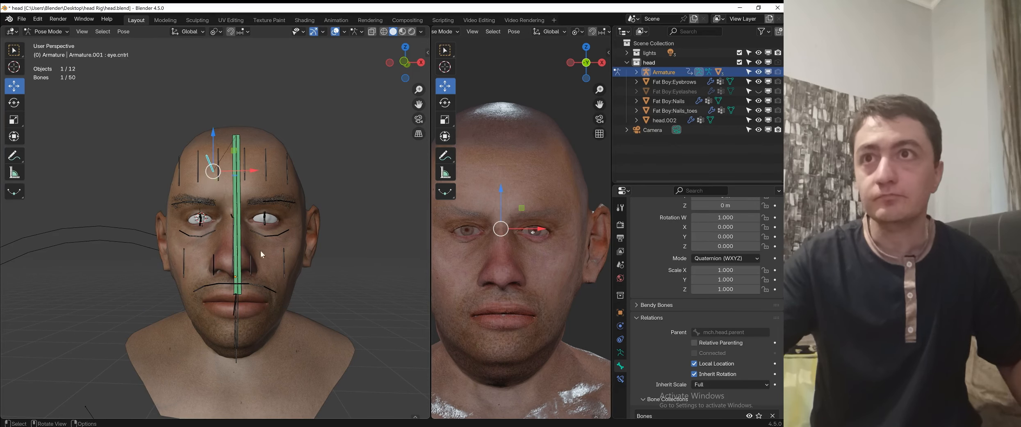
- Try rotating mch.eye.lashes_parent.L about the X axis to test closing the upper eyelid, and cancel the rotation
{"action": "middle_click_drag", "start_coordinate": [261, 254], "coordinate": [224, 249]}
{"action": "scroll", "coordinate": [223, 249], "scroll_direction": "up", "scroll_amount": 6}
{"action": "left_click", "coordinate": [287, 207]}
{"action": "key", "text": "r"}
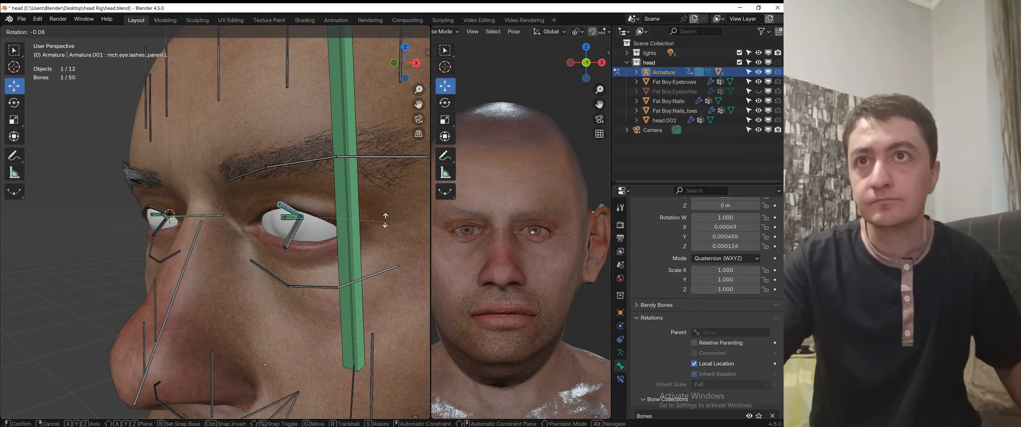
{"action": "key", "text": "x"}
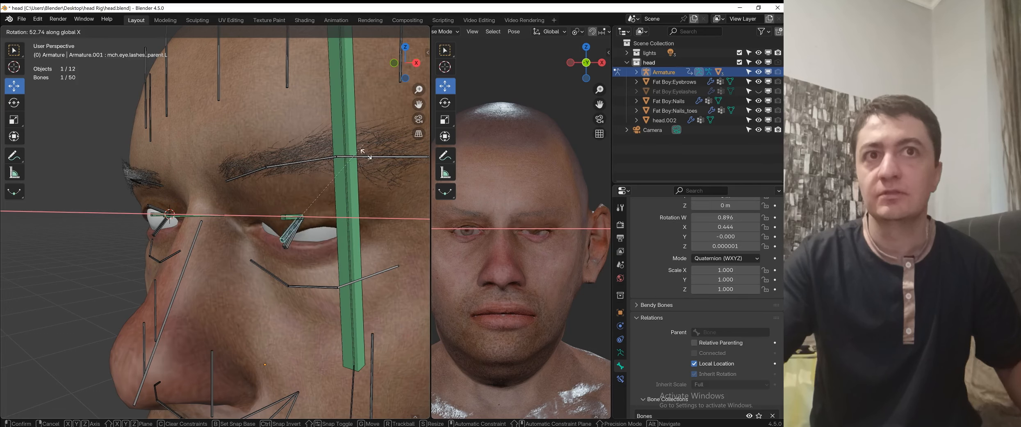
{"action": "right_click", "coordinate": [332, 227]}
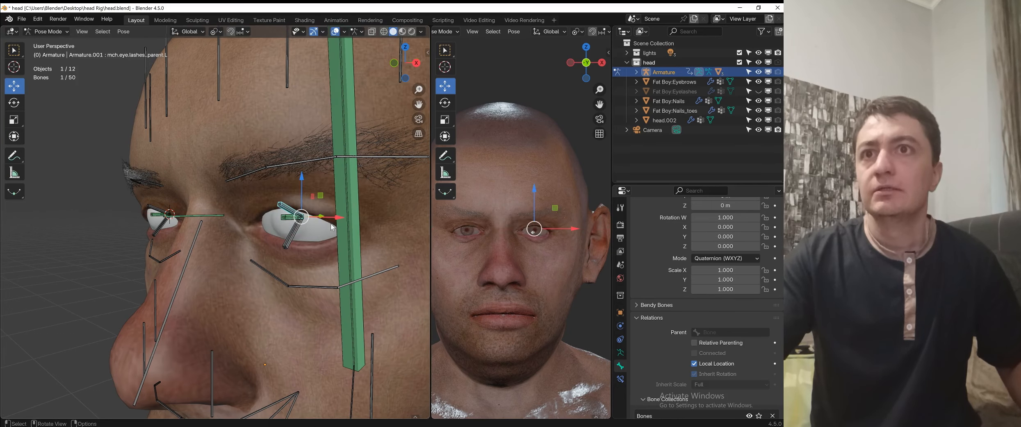
- Try rotating mch.lower.eye.lashes.parent.L about the X axis to test the lower eyelid, and cancel the rotation
{"action": "left_click", "coordinate": [294, 245]}
{"action": "key", "text": "r"}
{"action": "key", "text": "x"}
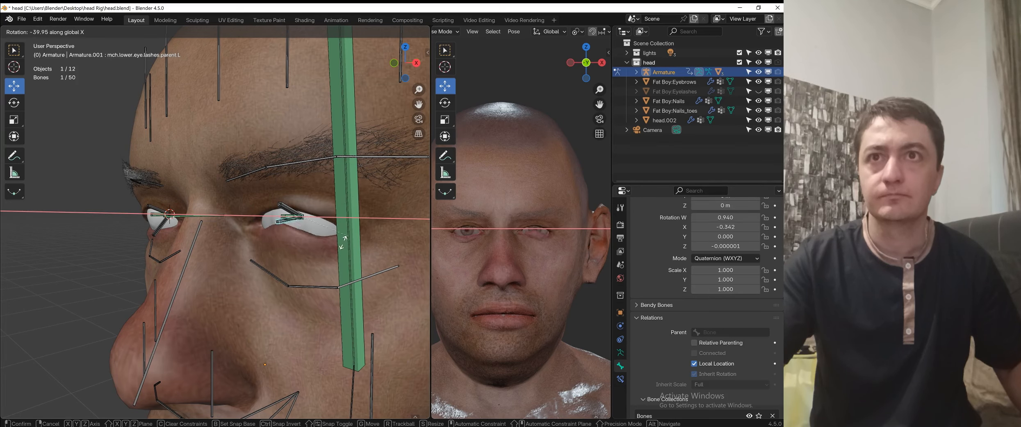
{"action": "right_click", "coordinate": [338, 205]}
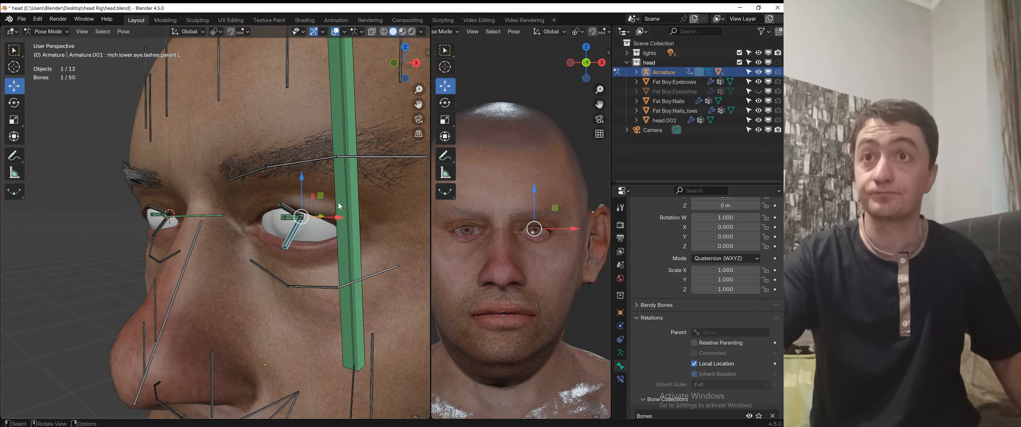
- Try adding a Copy Rotation constraint to def.eye.lashes.L targeting mch.eye.lashes_parent.L, and undo it
{"action": "middle_click_drag", "start_coordinate": [339, 204], "coordinate": [245, 212]}
{"action": "scroll", "coordinate": [307, 207], "scroll_direction": "up", "scroll_amount": 2}
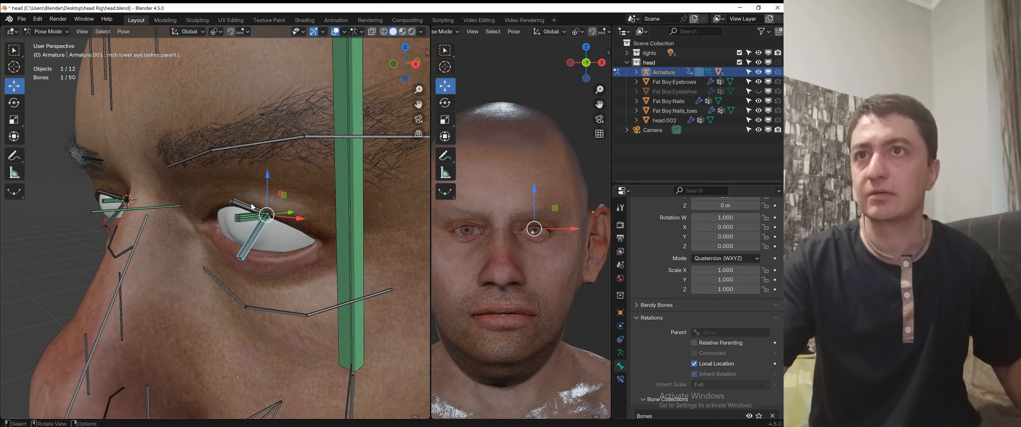
{"action": "left_click", "coordinate": [246, 205]}
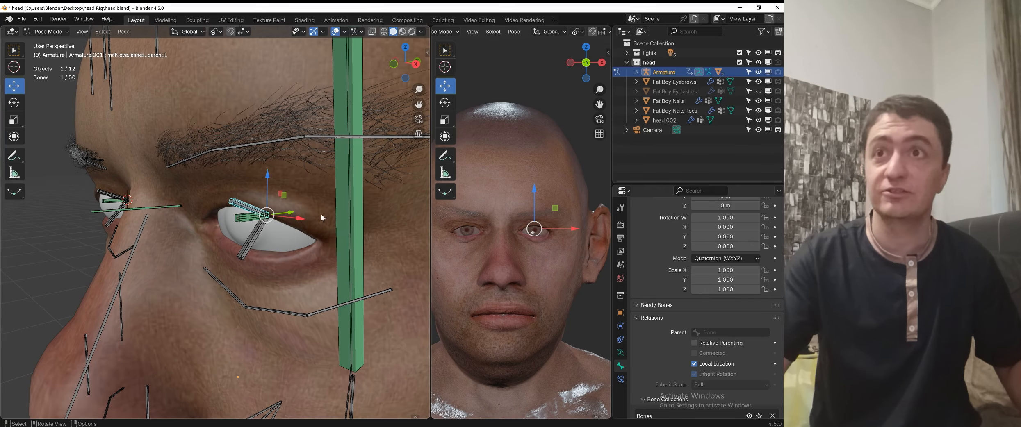
{"action": "scroll", "coordinate": [271, 234], "scroll_direction": "up", "scroll_amount": 2}
{"action": "scroll", "coordinate": [670, 253], "scroll_direction": "up", "scroll_amount": 4}
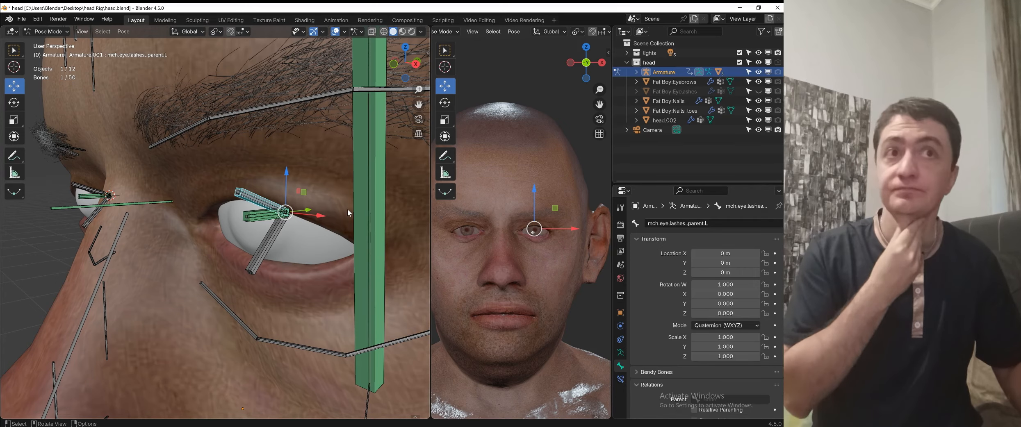
{"action": "left_click", "coordinate": [256, 200], "text": "shift"}
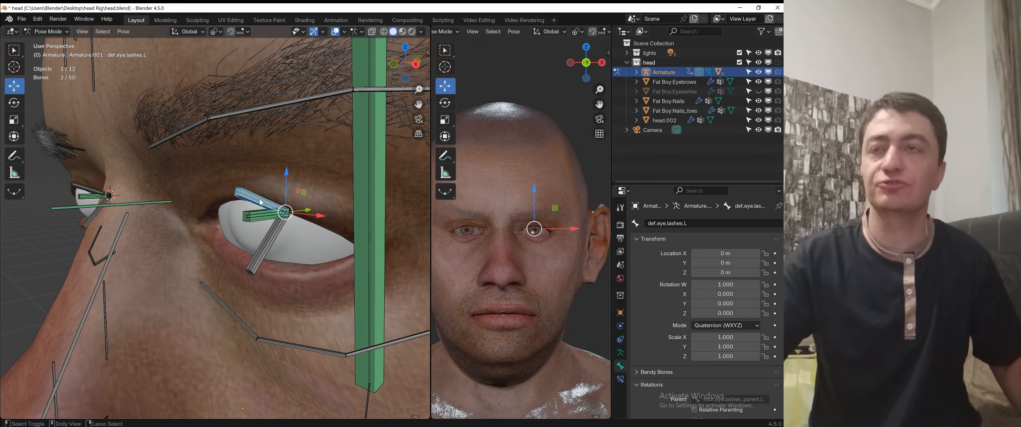
{"action": "key", "text": "ctrl+shift+c"}
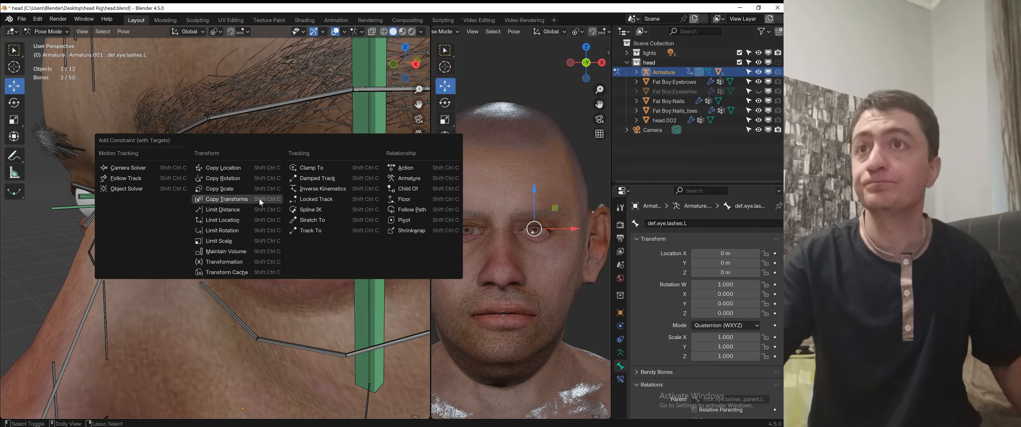
{"action": "left_click", "coordinate": [235, 177]}
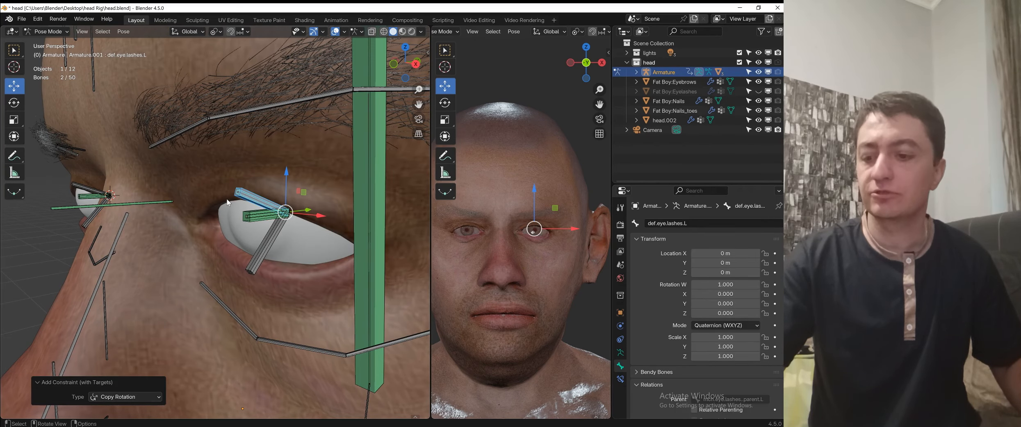
{"action": "key", "text": "ctrl+shift+c"}
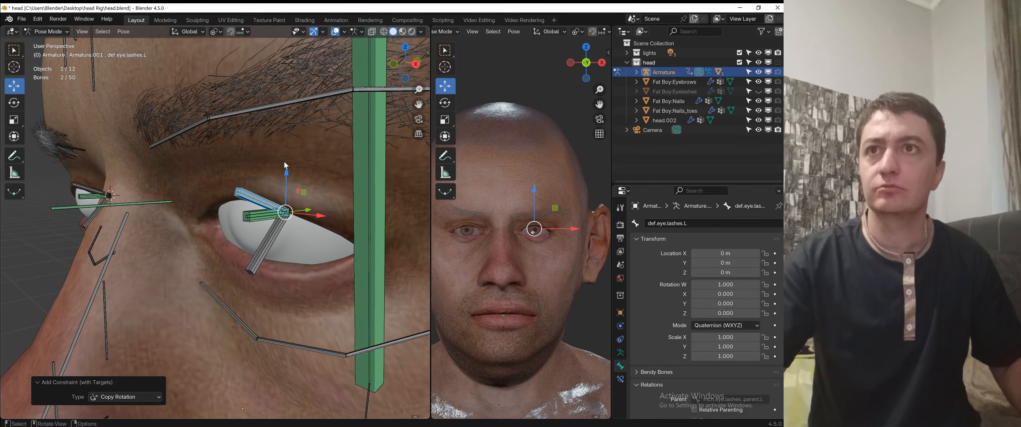
{"action": "key", "text": "ctrl+z"}
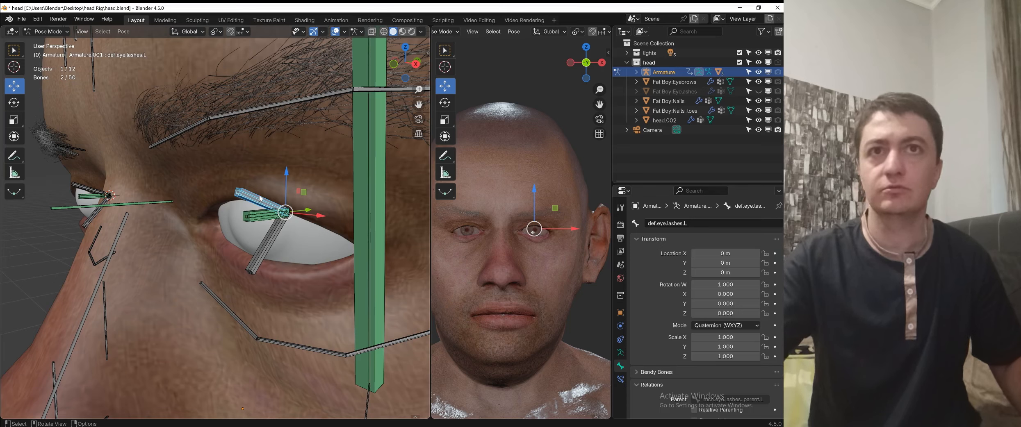
- Try rotating mch.eye.lashes_parent.L about the X axis to test the upper eyelid again, and cancel the rotation
{"action": "left_click", "coordinate": [260, 199]}
{"action": "key", "text": "r"}
{"action": "key", "text": "x"}
{"action": "right_click", "coordinate": [319, 194]}
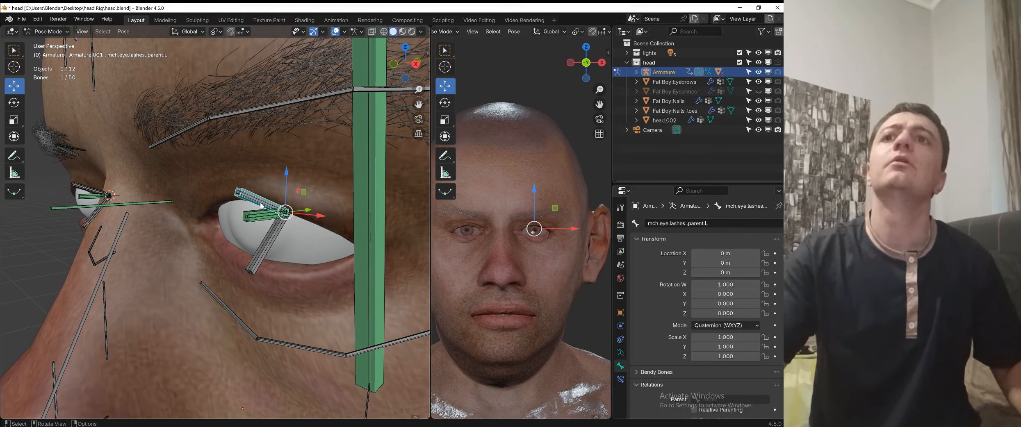
- Hide mch.eye.lashes_parent.L and add a Copy Rotation constraint to def.eye.lashes.L targeting eye.L
{"action": "left_click", "coordinate": [257, 220]}
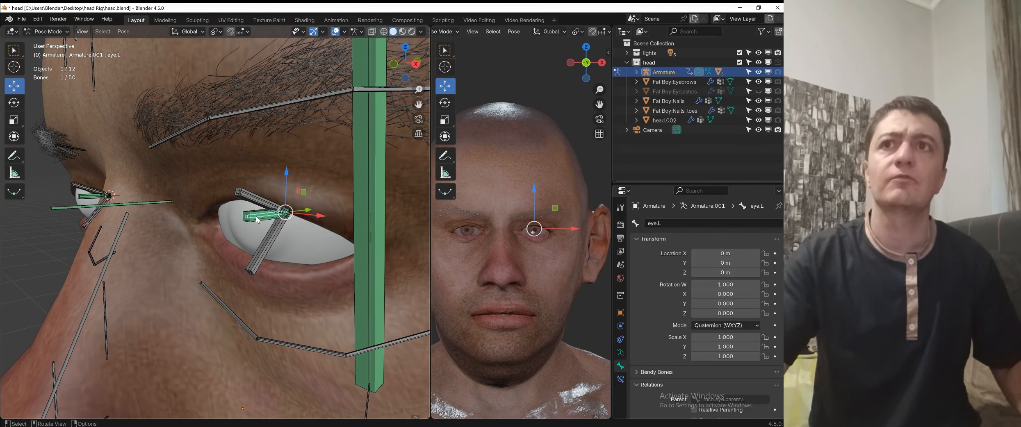
{"action": "left_click", "coordinate": [265, 200]}
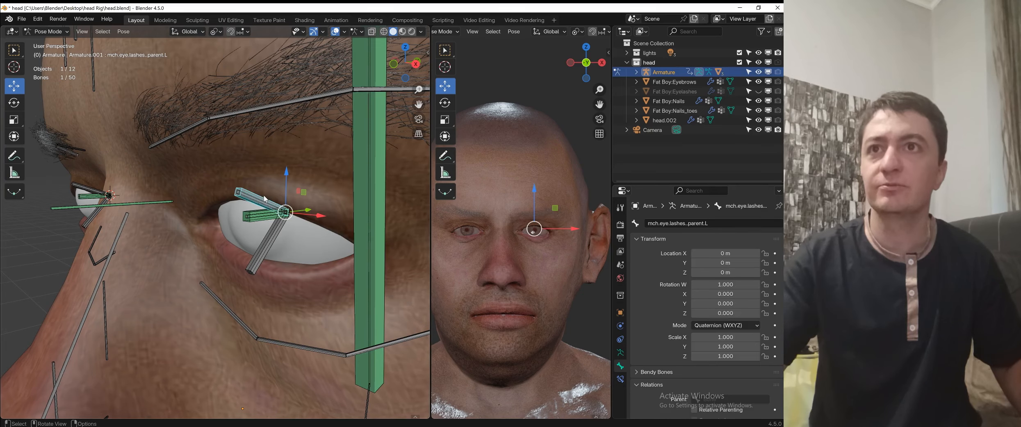
{"action": "key", "text": "h"}
{"action": "left_click", "coordinate": [264, 214]}
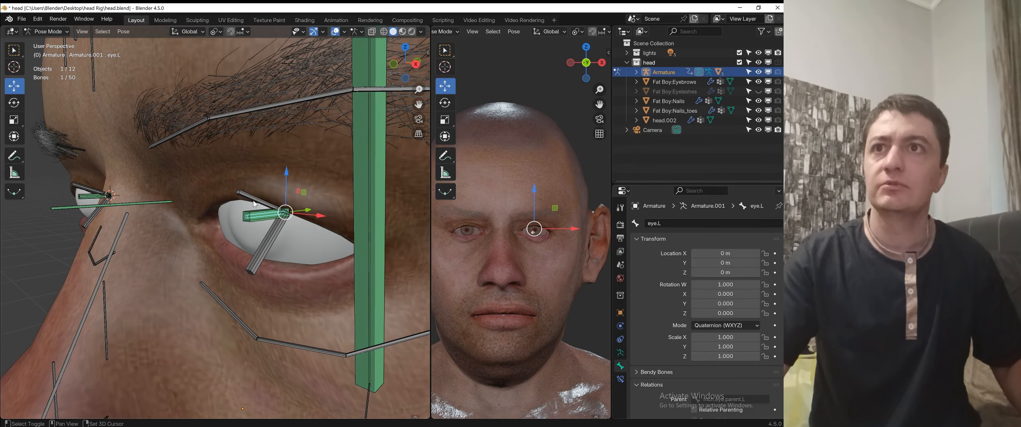
{"action": "left_click", "coordinate": [259, 199], "text": "shift"}
{"action": "key", "text": "shift+ctrl+c"}
{"action": "left_click", "coordinate": [259, 198]}
{"action": "scroll", "coordinate": [279, 214], "scroll_direction": "down", "scroll_amount": 3}
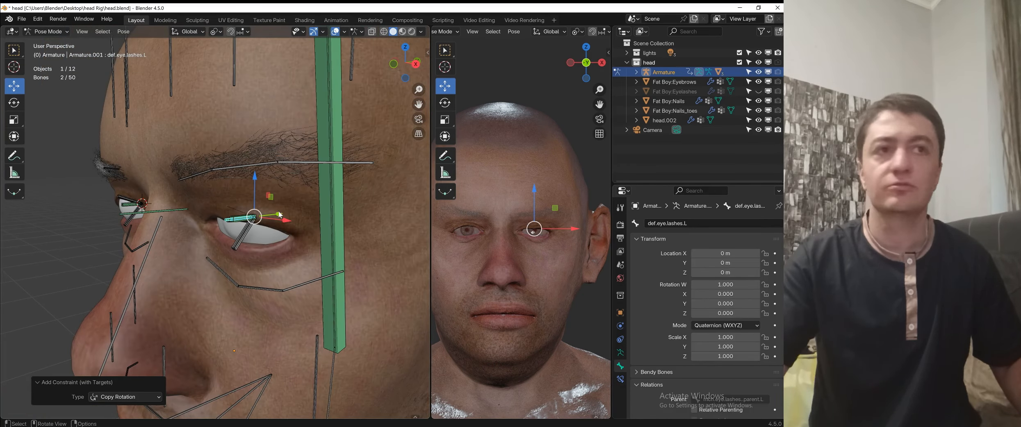
- Set both the target and owner of def.eye.lashes.L's Copy Rotation constraint to Local Space
{"action": "left_click", "coordinate": [620, 379]}
{"action": "left_click", "coordinate": [729, 330]}
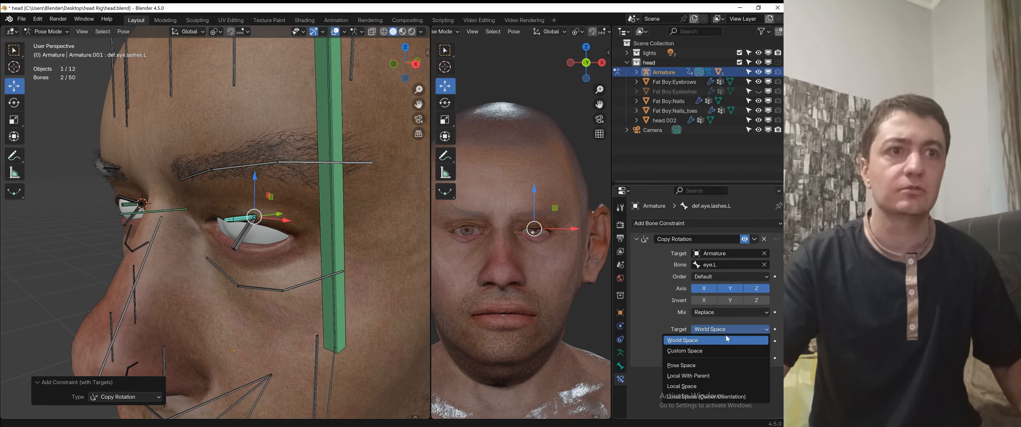
{"action": "left_click", "coordinate": [715, 388]}
{"action": "left_click", "coordinate": [722, 341]}
{"action": "left_click", "coordinate": [715, 399]}
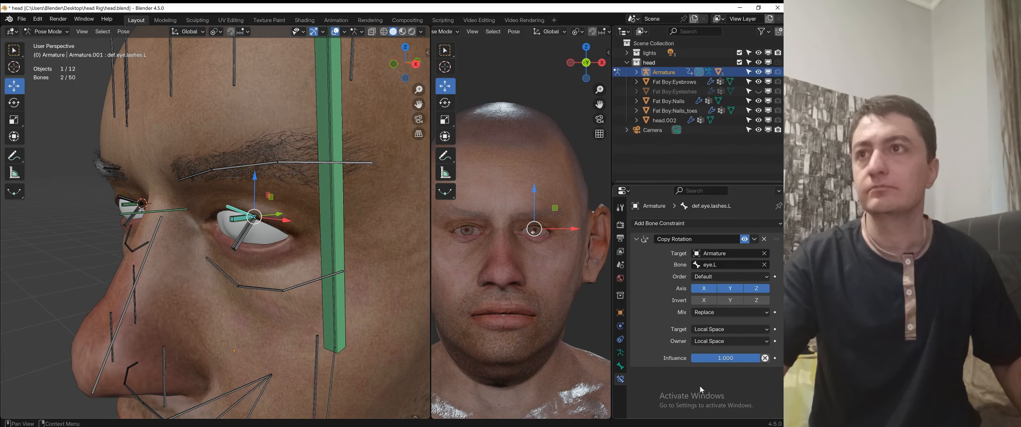
- Try moving eye.cntrl to test whether the upper eyelid bone follows the eye's rotation, and cancel the move
{"action": "scroll", "coordinate": [135, 230], "scroll_direction": "down", "scroll_amount": 6}
{"action": "left_click", "coordinate": [51, 235]}
{"action": "key", "text": "g"}
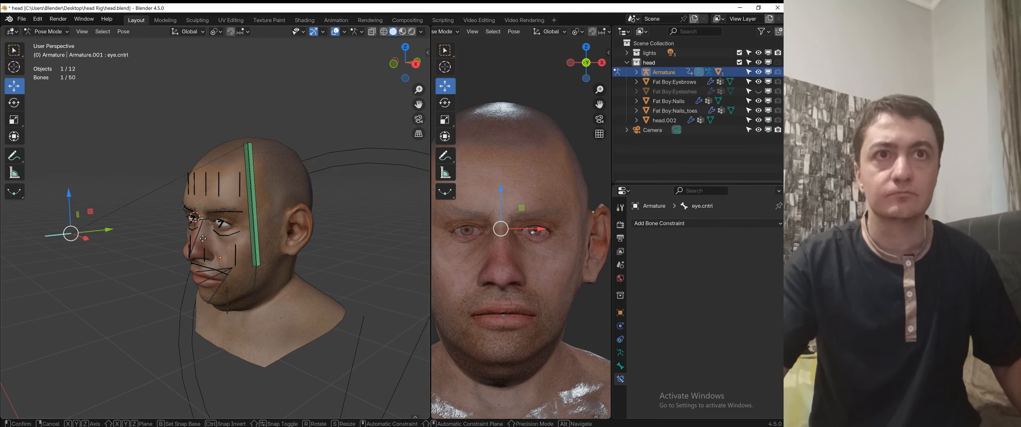
{"action": "left_click", "coordinate": [135, 232]}
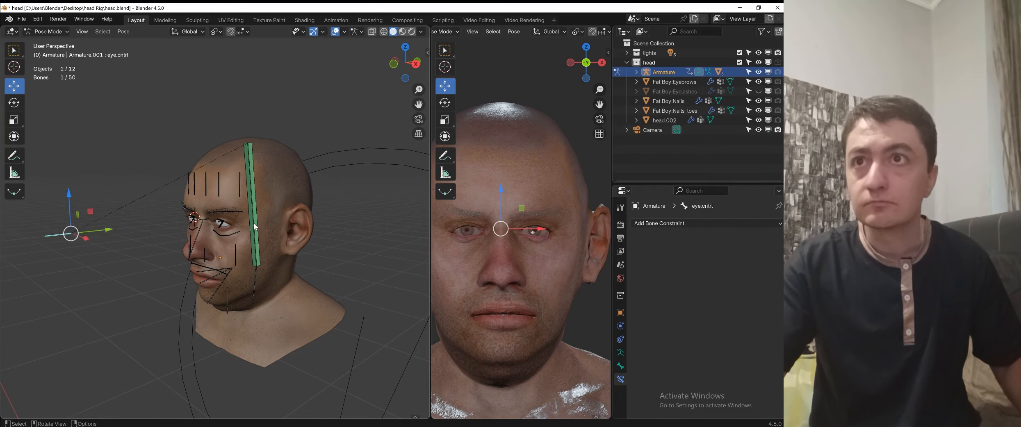
{"action": "scroll", "coordinate": [270, 222], "scroll_direction": "up", "scroll_amount": 6}
{"action": "key", "text": "g"}
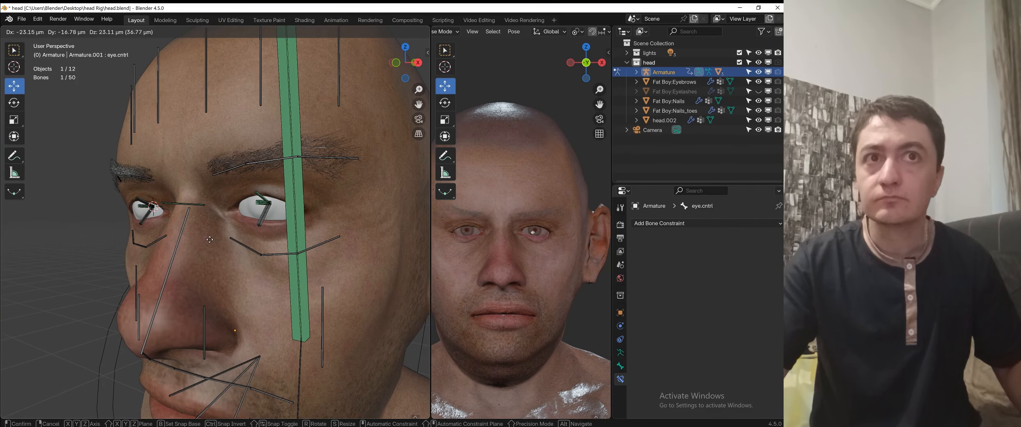
{"action": "scroll", "coordinate": [318, 231], "scroll_direction": "down", "scroll_amount": 8, "text": "alt"}
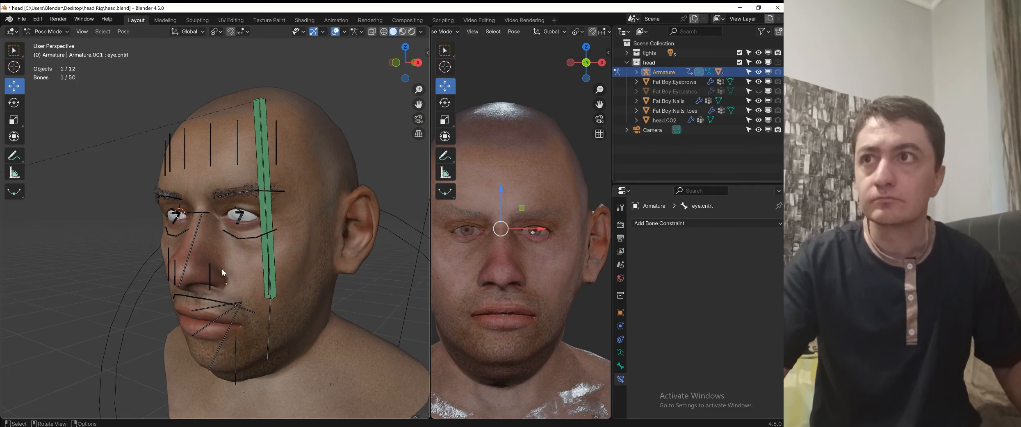
{"action": "scroll", "coordinate": [252, 229], "scroll_direction": "up", "scroll_amount": 5, "text": "alt"}
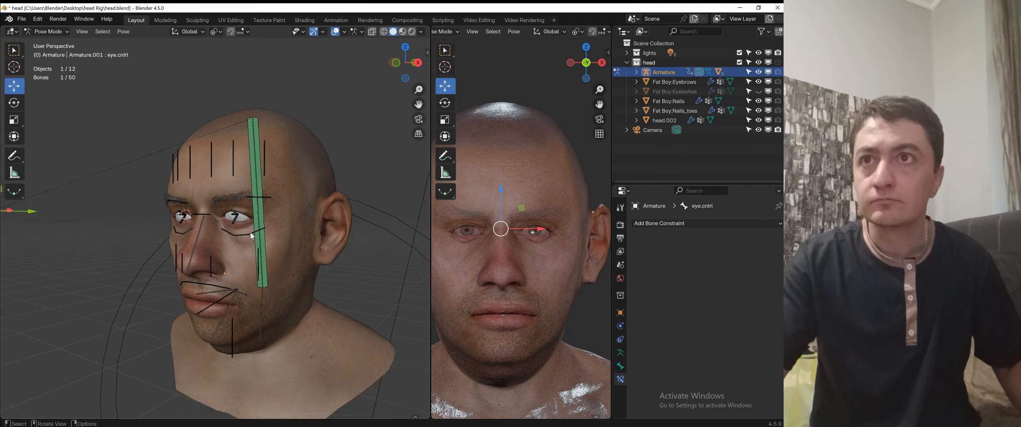
- Undo the Copy Rotation constraint on def.eye.lashes.L
{"action": "left_click", "coordinate": [300, 175]}
{"action": "scroll", "coordinate": [279, 213], "scroll_direction": "up", "scroll_amount": 4}
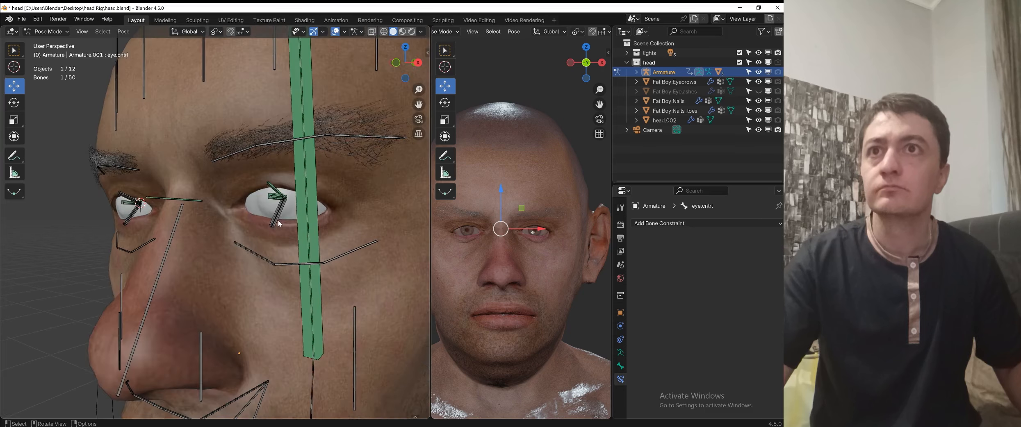
{"action": "left_click", "coordinate": [280, 224], "text": "shift"}
{"action": "scroll", "coordinate": [277, 221], "scroll_direction": "up", "scroll_amount": 1}
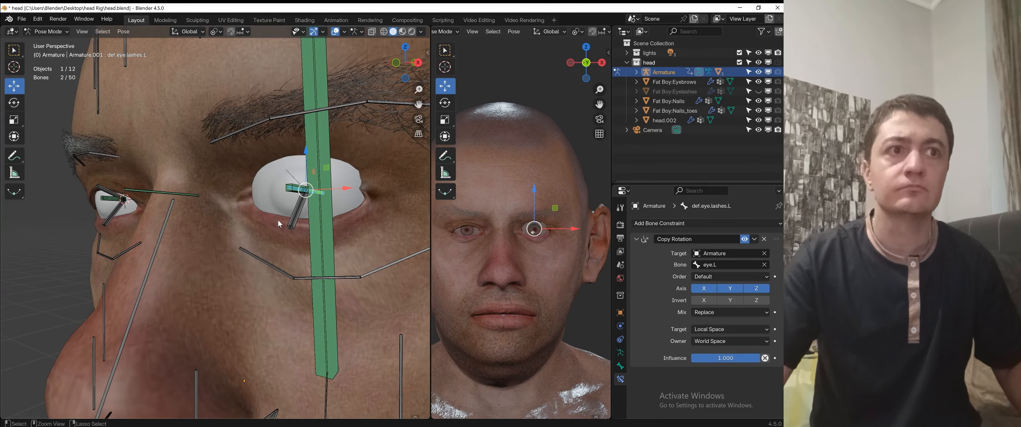
{"action": "key", "text": "ctrl+z"}
{"action": "key", "text": "ctrl+z"}
{"action": "scroll", "coordinate": [311, 163], "scroll_direction": "up", "scroll_amount": 3}
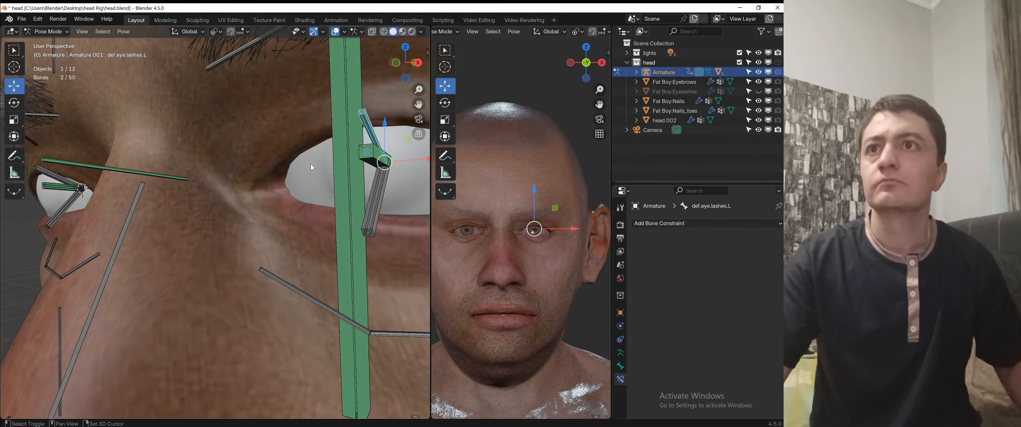
{"action": "middle_click_drag", "start_coordinate": [310, 164], "coordinate": [245, 176], "text": "shift"}
- Hide mch.eye.parent.L and add a Copy Rotation constraint to eye.L targeting def.eye.lashes.L
{"action": "left_click", "coordinate": [227, 189]}
{"action": "key", "text": "h"}
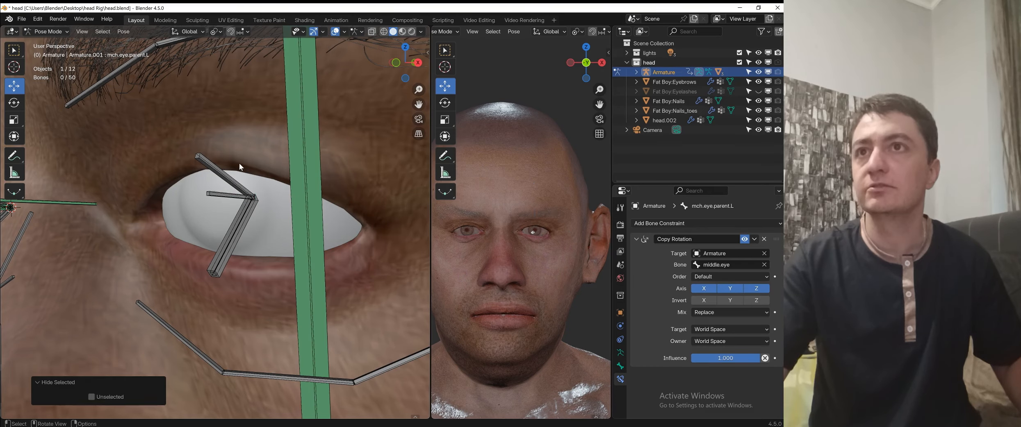
{"action": "left_click", "coordinate": [223, 172]}
{"action": "left_click", "coordinate": [223, 194], "text": "shift"}
{"action": "key", "text": "shift+ctrl+c"}
{"action": "left_click", "coordinate": [223, 193]}
{"action": "scroll", "coordinate": [229, 207], "scroll_direction": "down", "scroll_amount": 2}
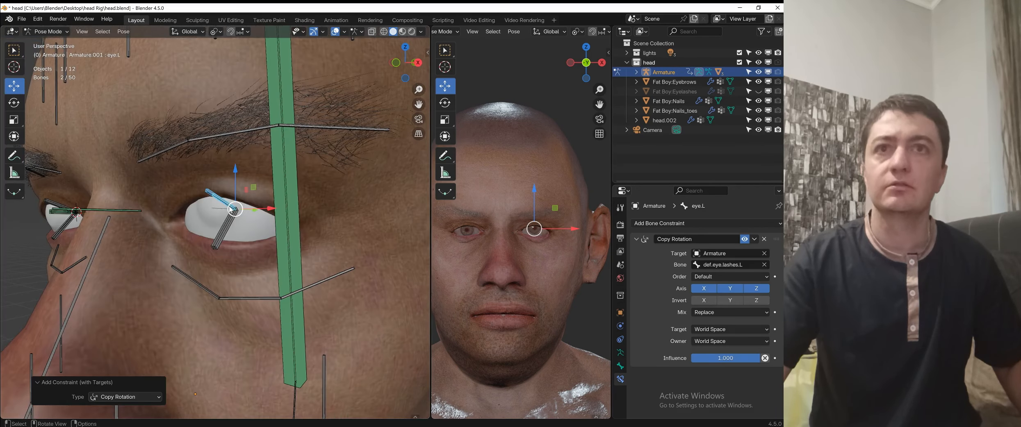
- Set both the target and owner of eye.L's Copy Rotation constraint to Local Space
{"action": "left_click", "coordinate": [723, 329]}
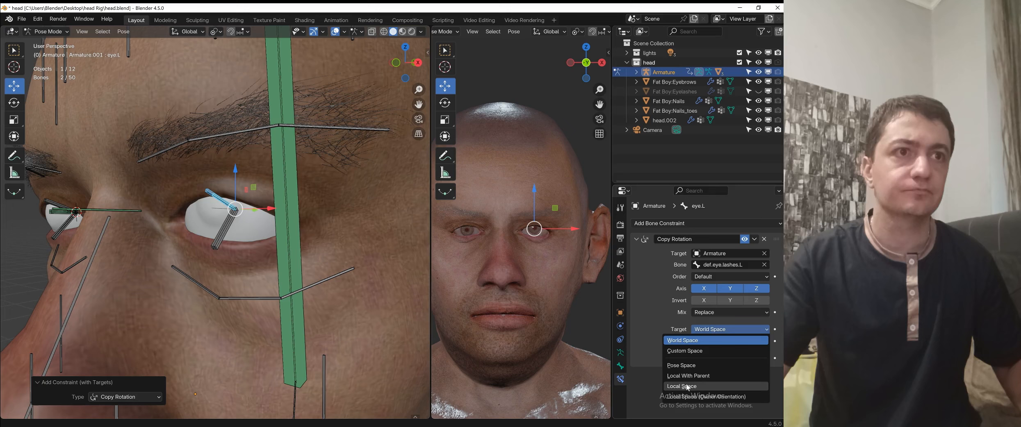
{"action": "left_click", "coordinate": [721, 386]}
{"action": "left_click", "coordinate": [720, 341]}
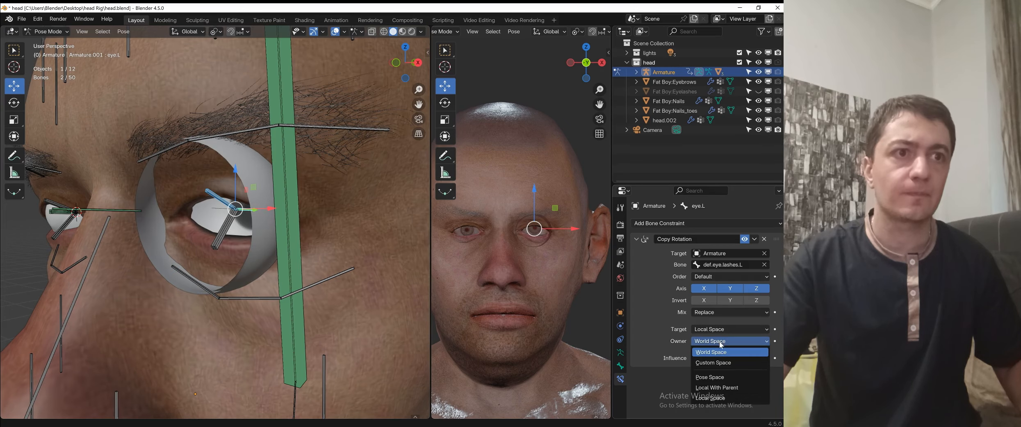
{"action": "left_click", "coordinate": [708, 397]}
- Try moving eye.cntrl to test the Copy Rotation constraint on eye.L, and cancel the move
{"action": "scroll", "coordinate": [128, 269], "scroll_direction": "down", "scroll_amount": 4}
{"action": "scroll", "coordinate": [65, 241], "scroll_direction": "down", "scroll_amount": 2}
{"action": "left_click", "coordinate": [58, 237]}
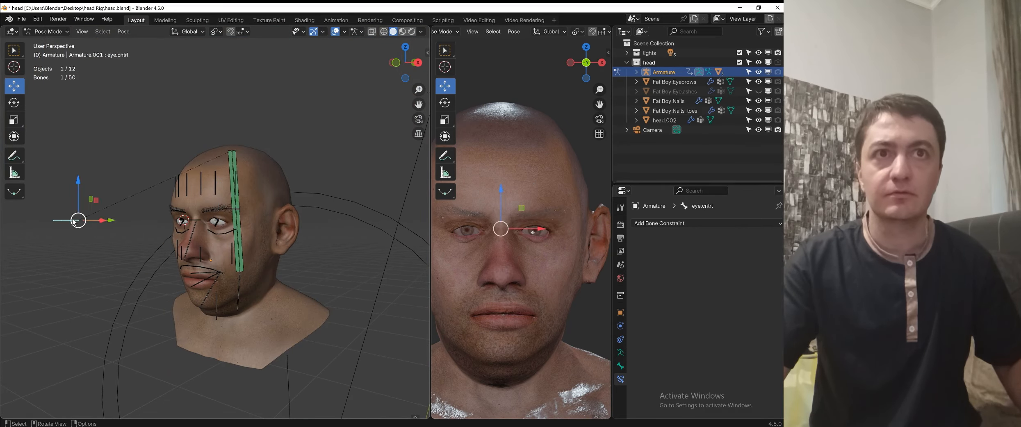
{"action": "key", "text": "g"}
{"action": "right_click", "coordinate": [80, 256]}
- Add a Copy Location constraint to eye.L targeting def.eye.lashes.L, with target and owner set to Local Space
{"action": "scroll", "coordinate": [173, 233], "scroll_direction": "up", "scroll_amount": 8}
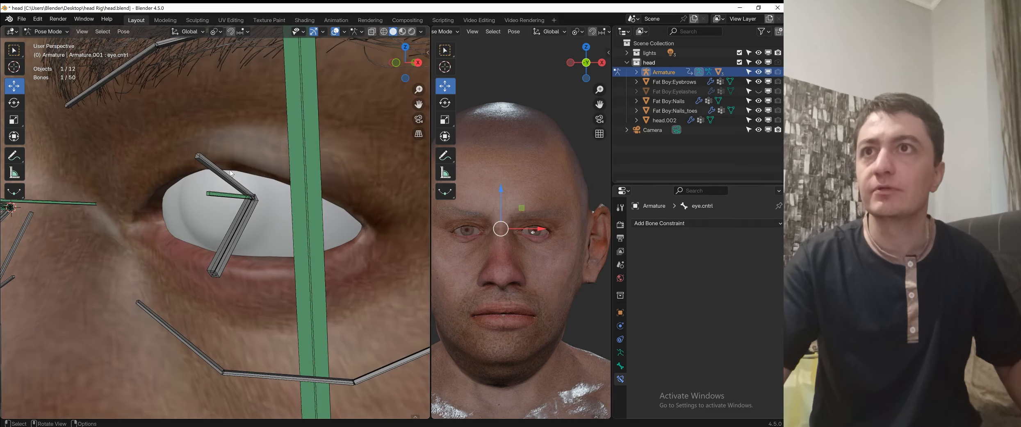
{"action": "left_click", "coordinate": [228, 178]}
{"action": "left_click", "coordinate": [224, 195], "text": "shift"}
{"action": "key", "text": "ctrl+shift+c"}
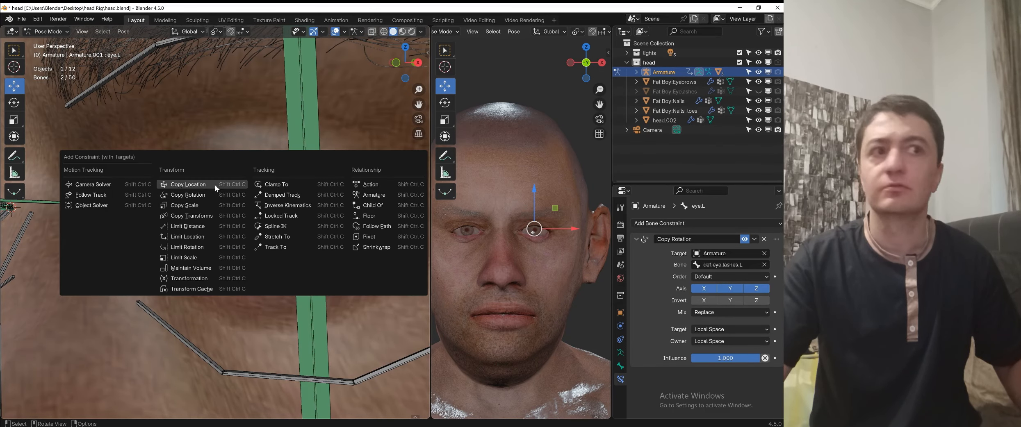
{"action": "left_click", "coordinate": [214, 184]}
{"action": "scroll", "coordinate": [222, 225], "scroll_direction": "down", "scroll_amount": 5}
{"action": "scroll", "coordinate": [724, 401], "scroll_direction": "down", "scroll_amount": 5}
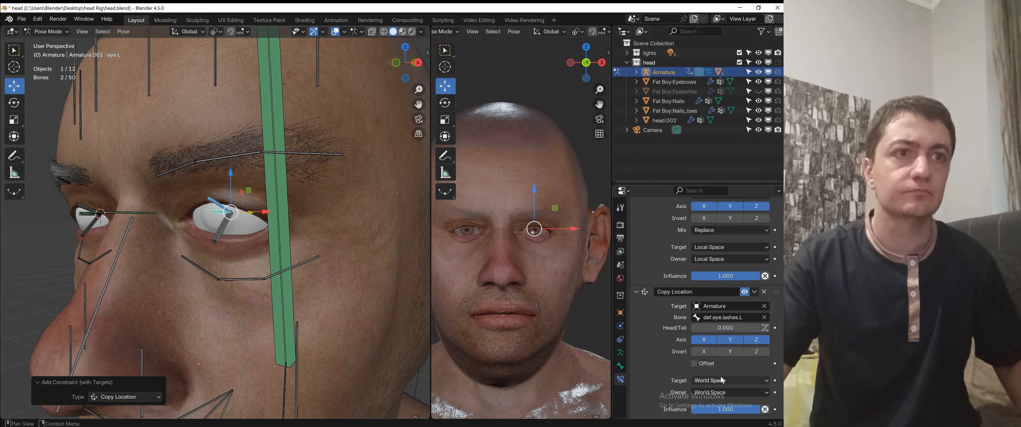
{"action": "left_click", "coordinate": [725, 381]}
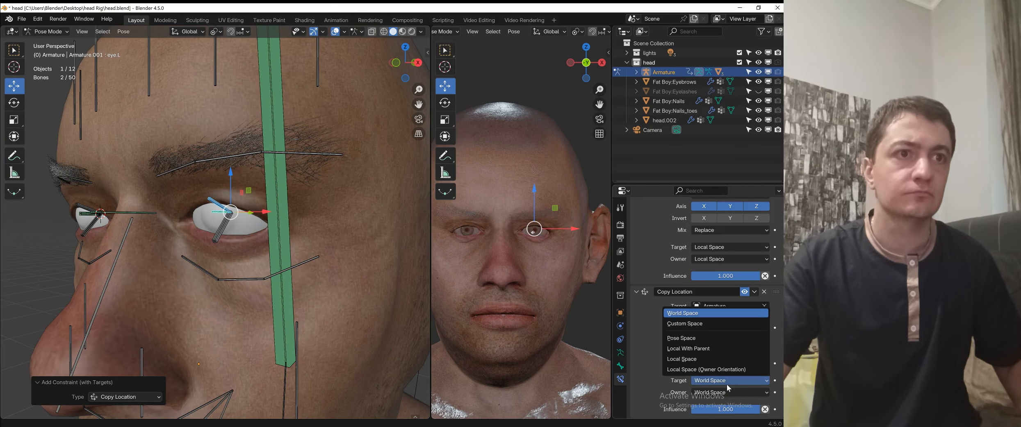
{"action": "left_click", "coordinate": [723, 359]}
{"action": "left_click", "coordinate": [710, 382]}
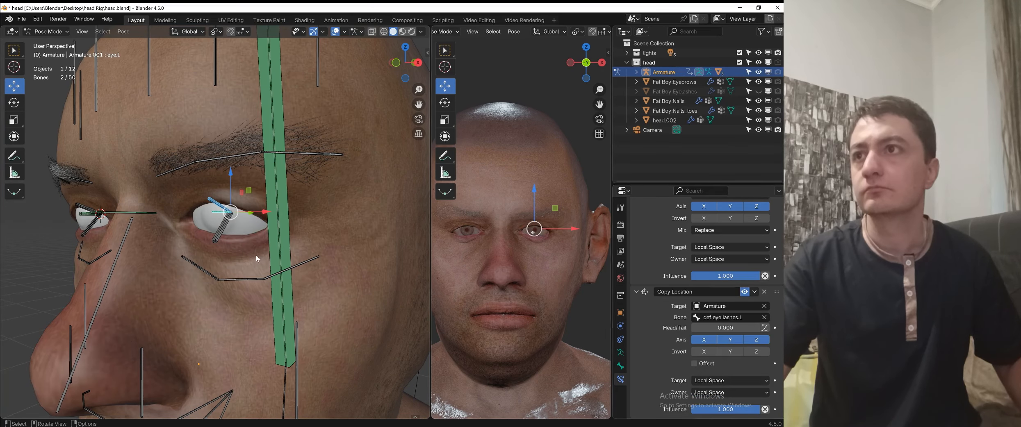
- Try moving eye.cntrl to test eye.L with both the Copy Rotation and Copy Location constraints, and cancel the move
{"action": "scroll", "coordinate": [255, 255], "scroll_direction": "down", "scroll_amount": 8}
{"action": "left_click", "coordinate": [39, 220]}
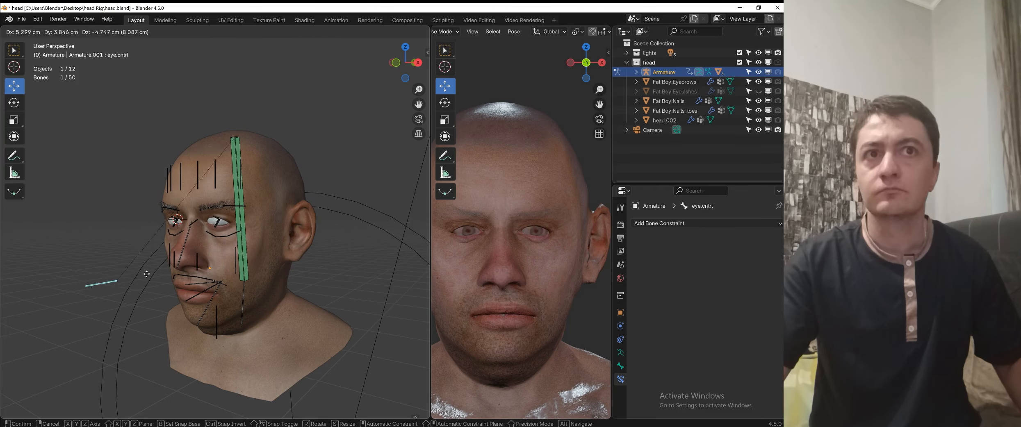
{"action": "scroll", "coordinate": [214, 210], "scroll_direction": "up", "scroll_amount": 5}
{"action": "scroll", "coordinate": [214, 210], "scroll_direction": "up", "scroll_amount": 3}
- Remove the Copy Rotation and Copy Location constraints from eye.L and reveal all hidden bones
{"action": "left_click", "coordinate": [213, 201]}
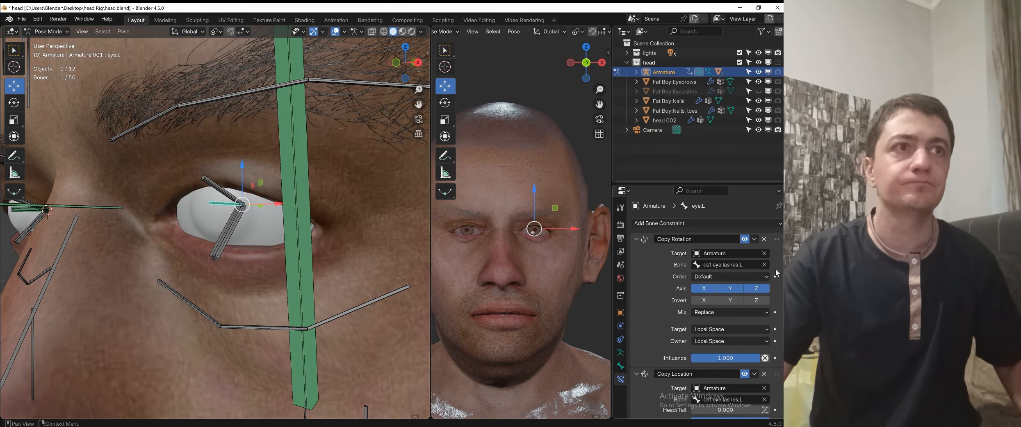
{"action": "left_click", "coordinate": [764, 239]}
{"action": "left_click", "coordinate": [764, 239]}
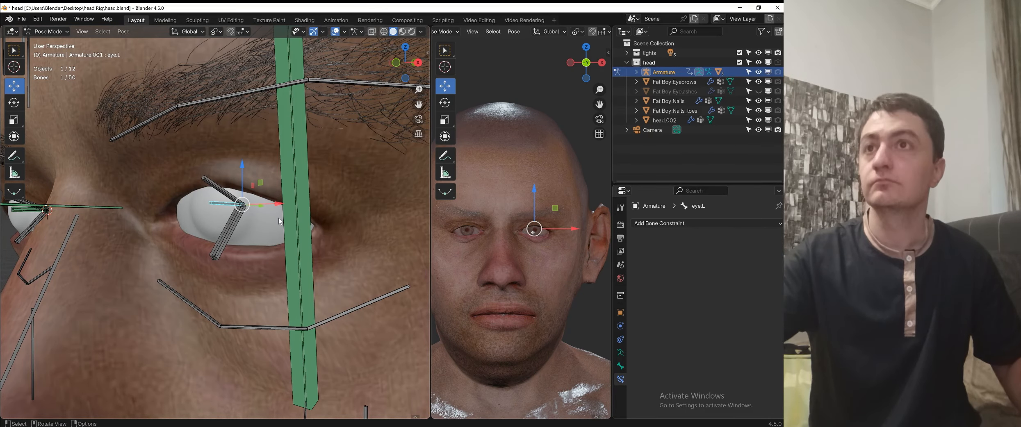
{"action": "key", "text": "alt+h"}
{"action": "left_click", "coordinate": [200, 214]}
{"action": "scroll", "coordinate": [200, 213], "scroll_direction": "down", "scroll_amount": 3}
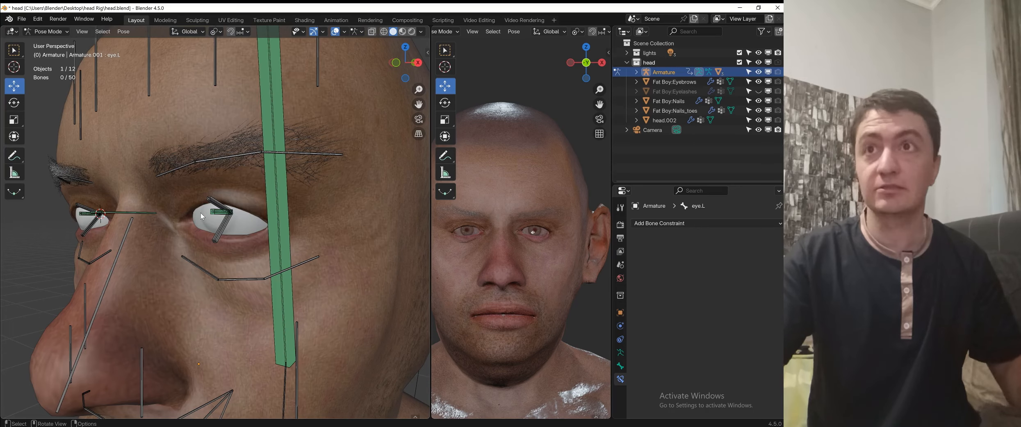
- Try moving eye.cntrl to compare the left eye's motion with its eyelid bones, and cancel the move
{"action": "scroll", "coordinate": [236, 228], "scroll_direction": "down", "scroll_amount": 8}
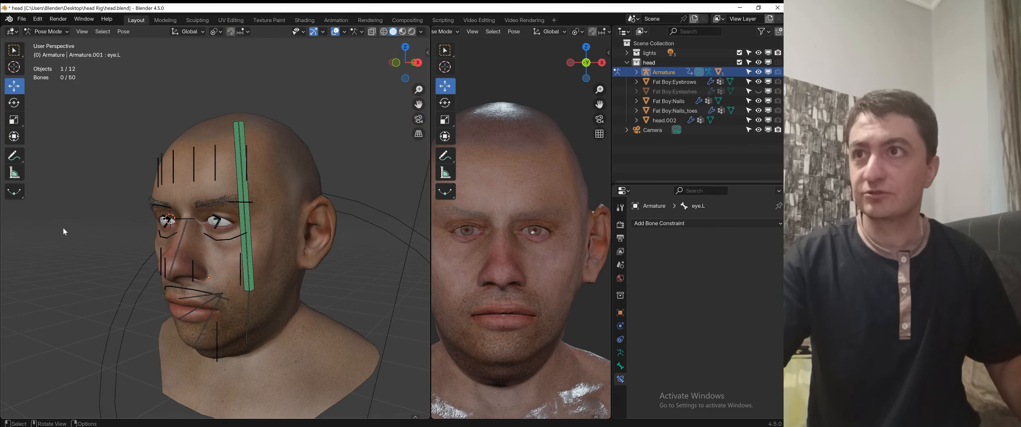
{"action": "left_click", "coordinate": [102, 220]}
{"action": "scroll", "coordinate": [122, 232], "scroll_direction": "up", "scroll_amount": 3}
{"action": "key", "text": "g"}
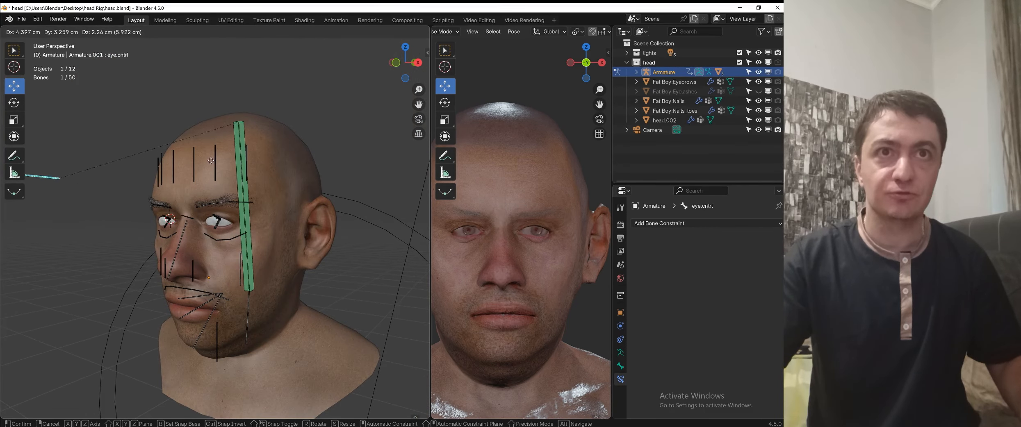
{"action": "right_click", "coordinate": [251, 170]}
{"action": "scroll", "coordinate": [529, 212], "scroll_direction": "up", "scroll_amount": 4}
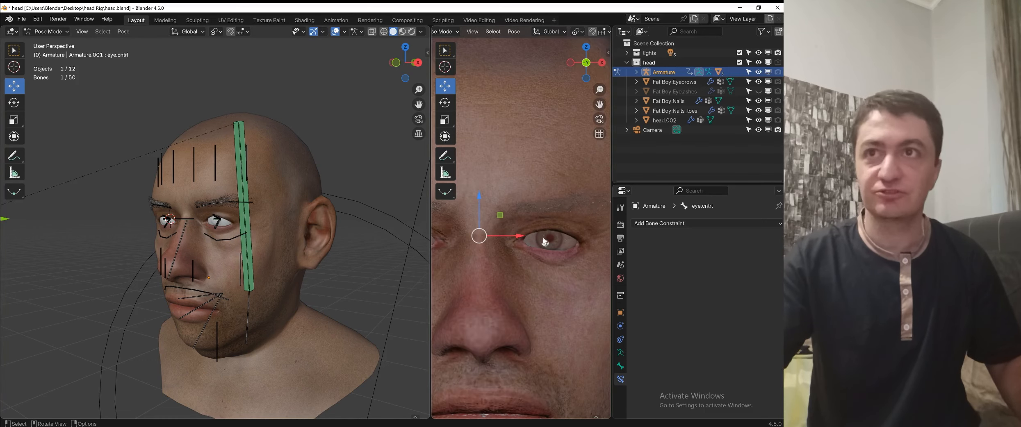
{"action": "scroll", "coordinate": [173, 229], "scroll_direction": "up", "scroll_amount": 4}
{"action": "scroll", "coordinate": [225, 285], "scroll_direction": "up", "scroll_amount": 4}
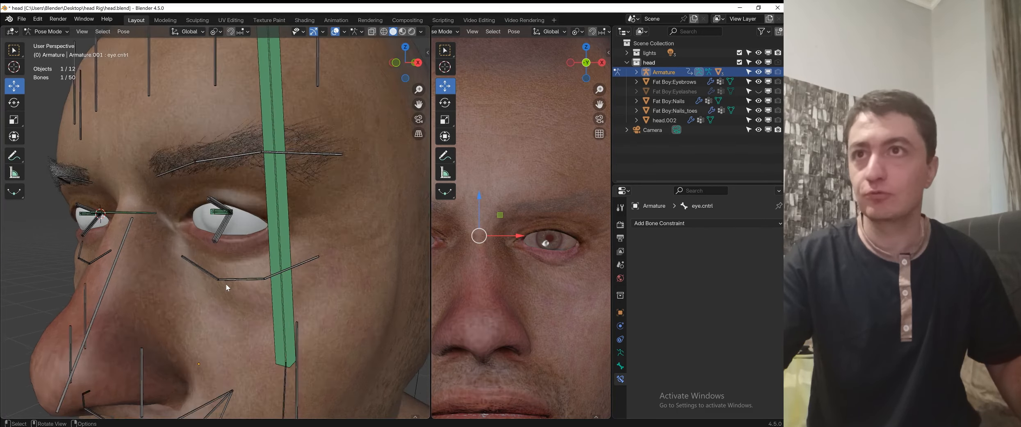
{"action": "key", "text": "g"}
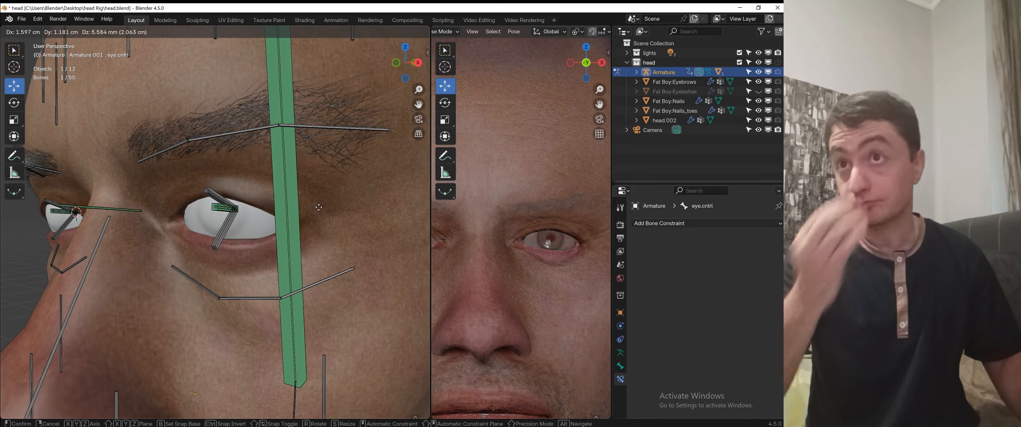
{"action": "left_click", "coordinate": [231, 222]}
{"action": "scroll", "coordinate": [226, 221], "scroll_direction": "up", "scroll_amount": 3}
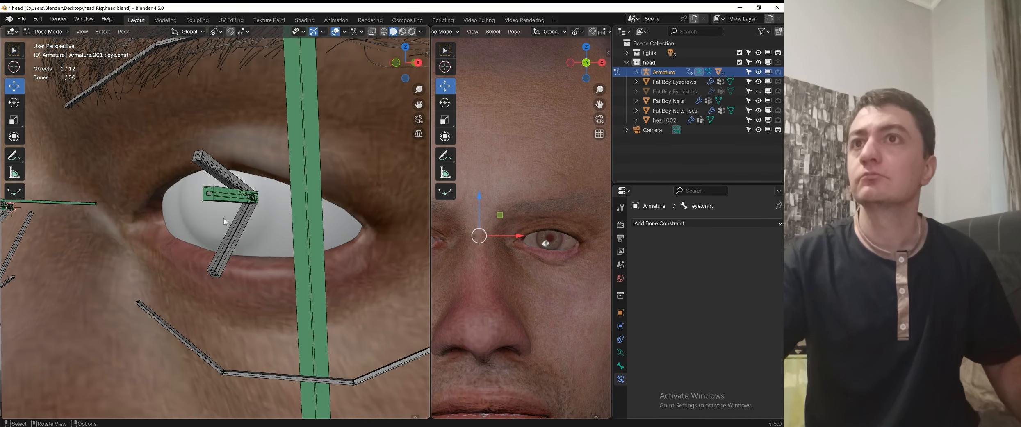
- Try moving the left upper eyelid's mch parent bone to test how the eyelid closes, and cancel each move
{"action": "left_click", "coordinate": [237, 178]}
{"action": "scroll", "coordinate": [236, 179], "scroll_direction": "down", "scroll_amount": 4}
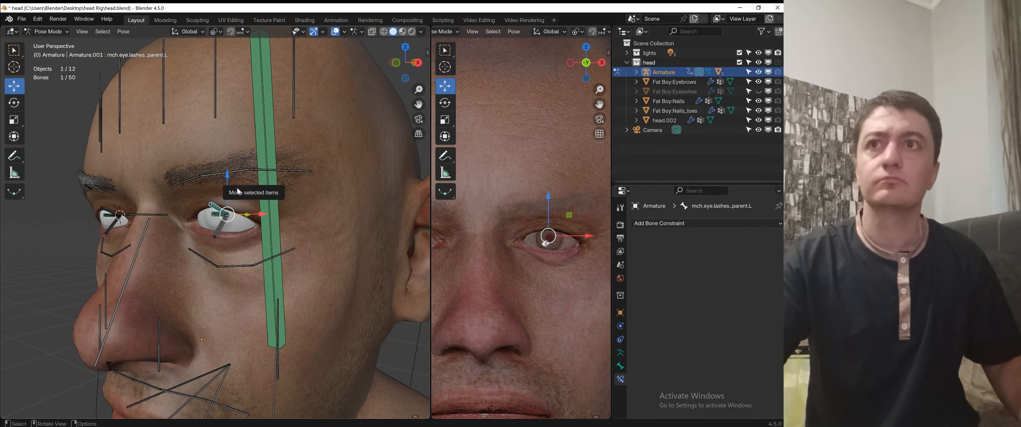
{"action": "scroll", "coordinate": [253, 228], "scroll_direction": "down", "scroll_amount": 2}
{"action": "key", "text": "g"}
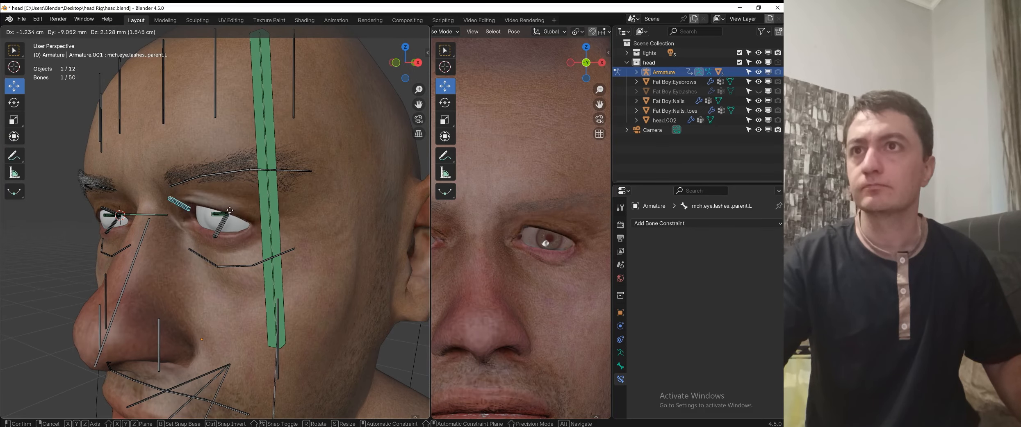
{"action": "right_click", "coordinate": [264, 204]}
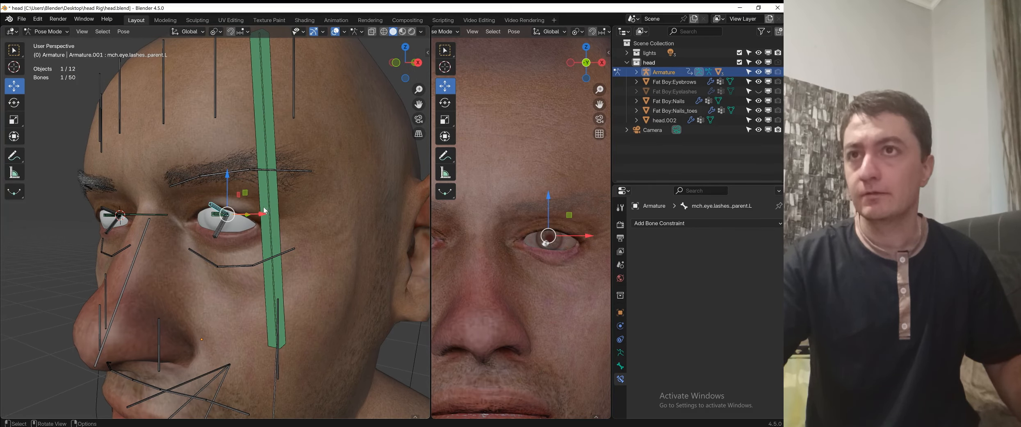
{"action": "scroll", "coordinate": [261, 207], "scroll_direction": "down", "scroll_amount": 1}
{"action": "scroll", "coordinate": [246, 210], "scroll_direction": "up", "scroll_amount": 2}
{"action": "scroll", "coordinate": [209, 207], "scroll_direction": "up", "scroll_amount": 2}
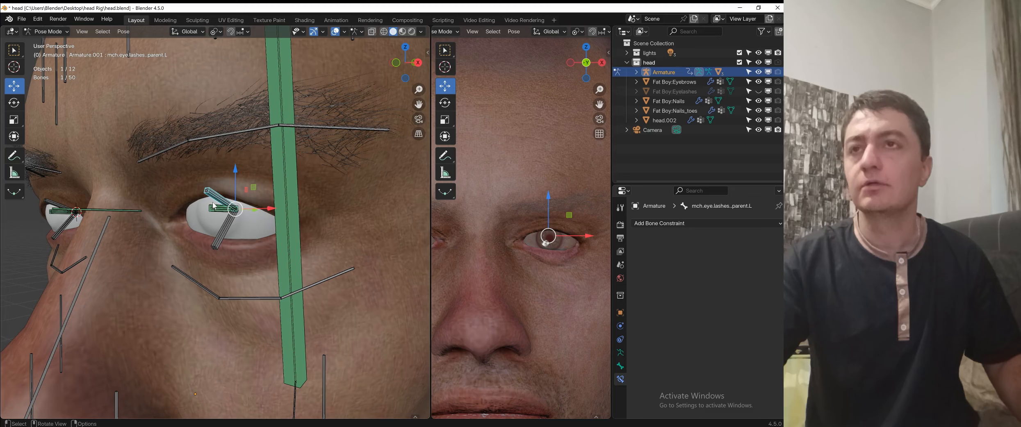
{"action": "key", "text": "g"}
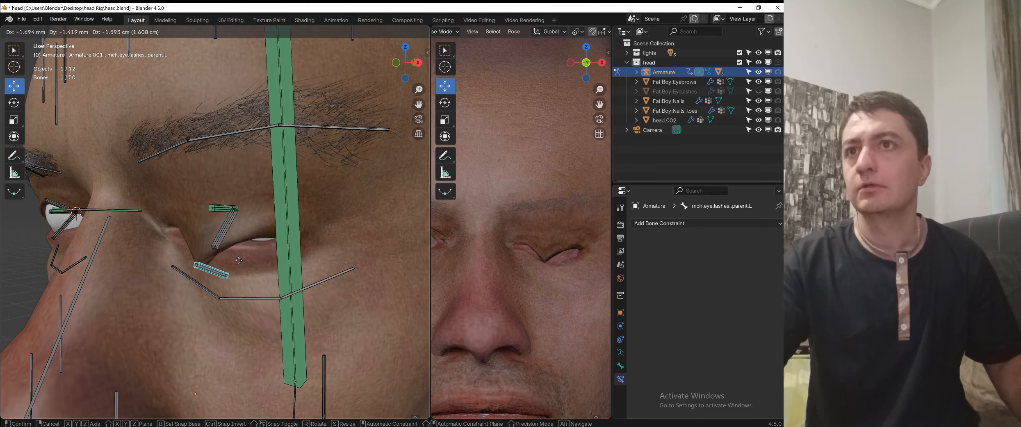
{"action": "right_click", "coordinate": [254, 165]}
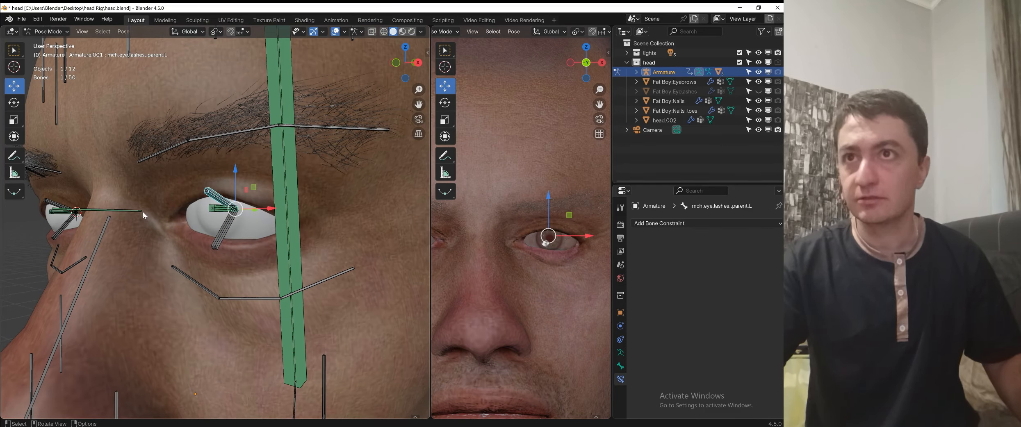
- Select def.eye.lashes.L and examine the eye and eyelid bones from the front and in three-quarter view
{"action": "left_click", "coordinate": [221, 202]}
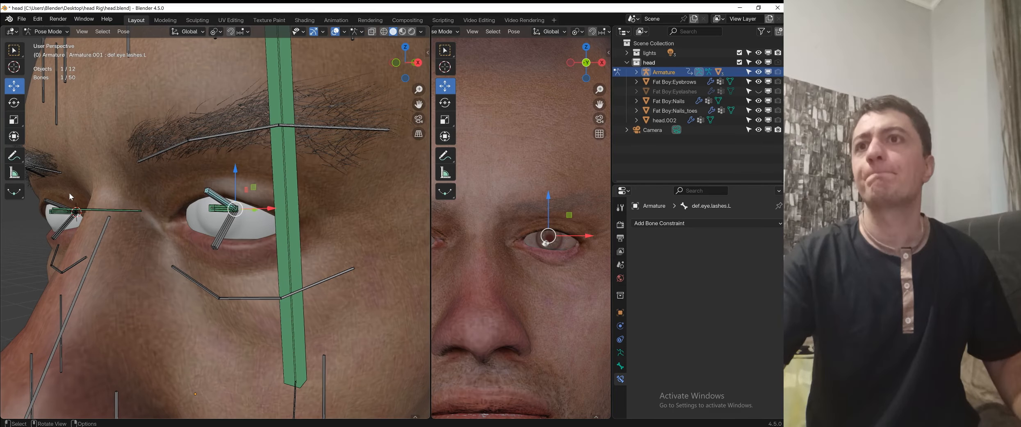
{"action": "scroll", "coordinate": [69, 192], "scroll_direction": "down", "scroll_amount": 6}
{"action": "scroll", "coordinate": [523, 206], "scroll_direction": "down", "scroll_amount": 6}
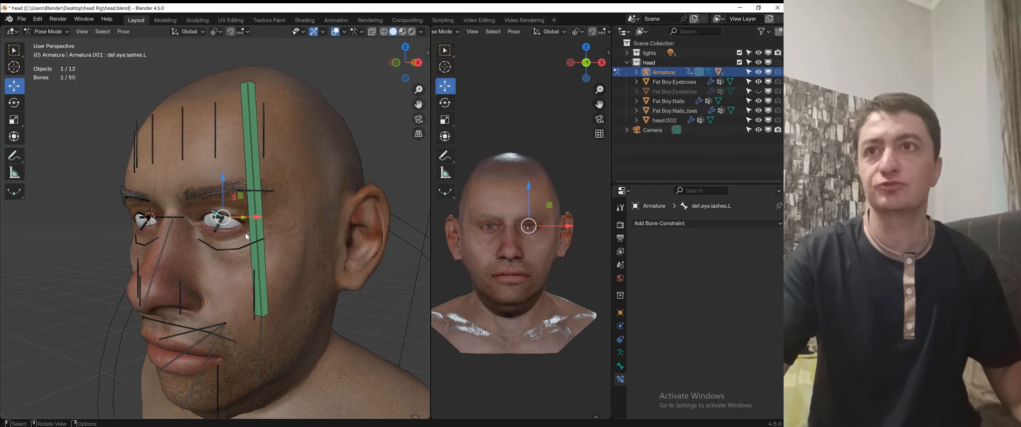
{"action": "middle_click_drag", "start_coordinate": [243, 244], "coordinate": [318, 233]}
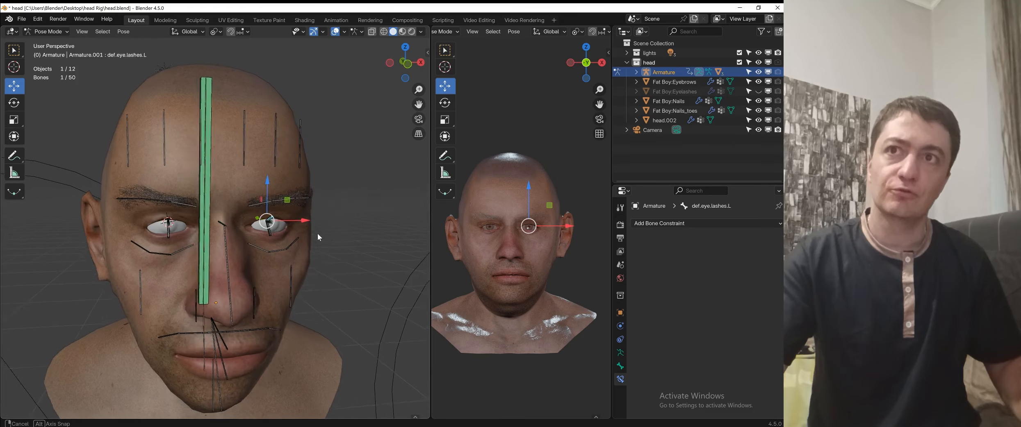
{"action": "scroll", "coordinate": [324, 226], "scroll_direction": "up", "scroll_amount": 5}
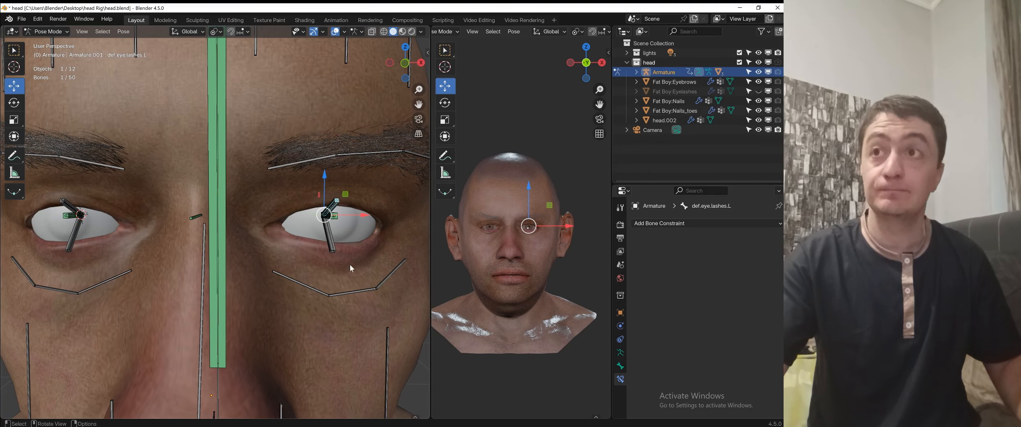
{"action": "scroll", "coordinate": [372, 248], "scroll_direction": "down", "scroll_amount": 4}
{"action": "middle_click_drag", "start_coordinate": [305, 239], "coordinate": [273, 239]}
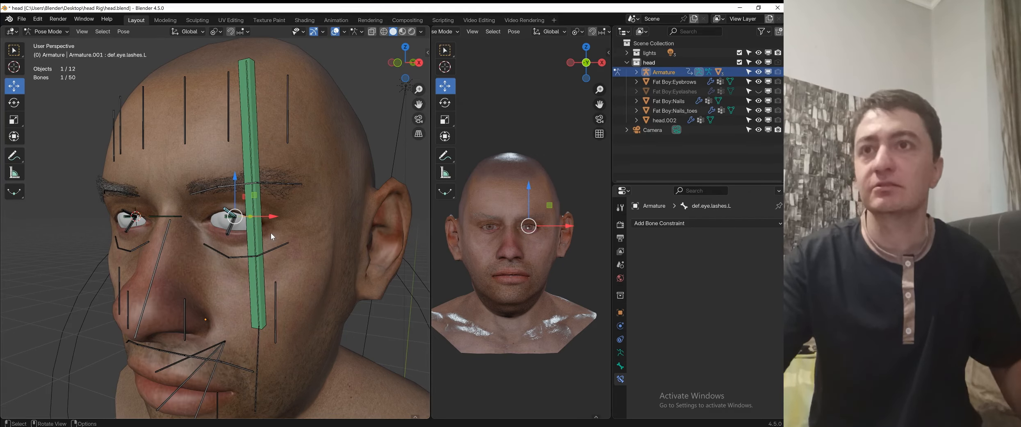
{"action": "scroll", "coordinate": [287, 213], "scroll_direction": "down", "scroll_amount": 2}
{"action": "scroll", "coordinate": [281, 229], "scroll_direction": "up", "scroll_amount": 2}
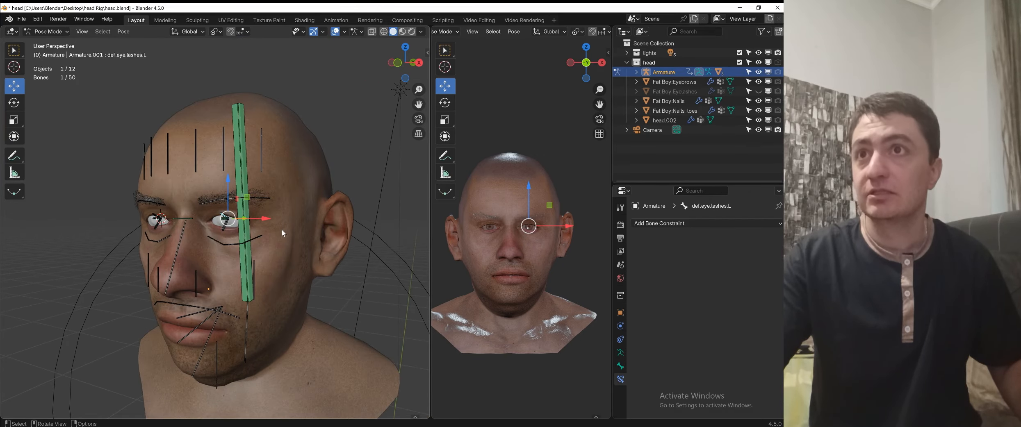
{"action": "scroll", "coordinate": [283, 223], "scroll_direction": "down", "scroll_amount": 1}
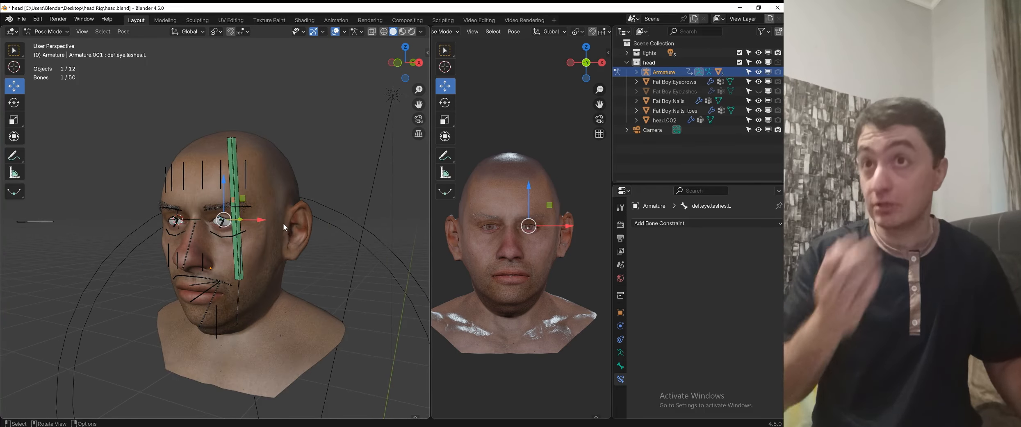
{"action": "scroll", "coordinate": [287, 222], "scroll_direction": "up", "scroll_amount": 2}
{"action": "scroll", "coordinate": [148, 249], "scroll_direction": "down", "scroll_amount": 2}
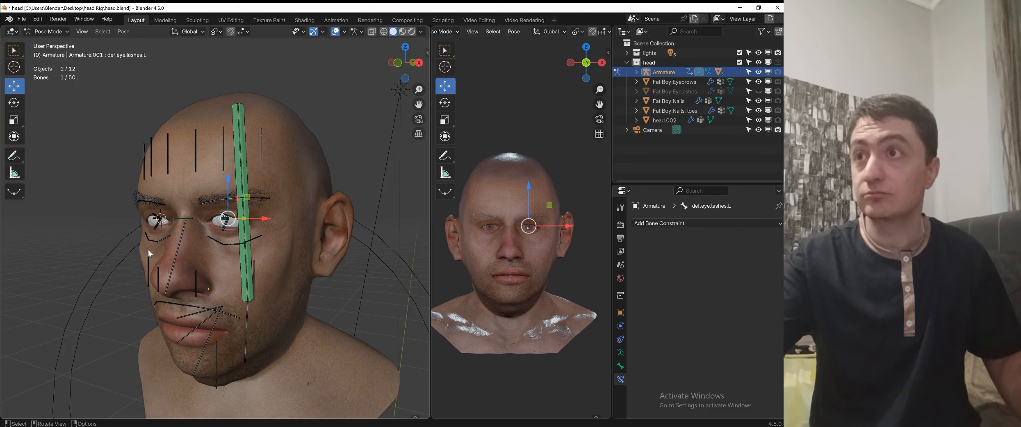
- Try moving eye.cntrl to test how both eyes and their eyelids follow it, and cancel each move
{"action": "left_click", "coordinate": [45, 222]}
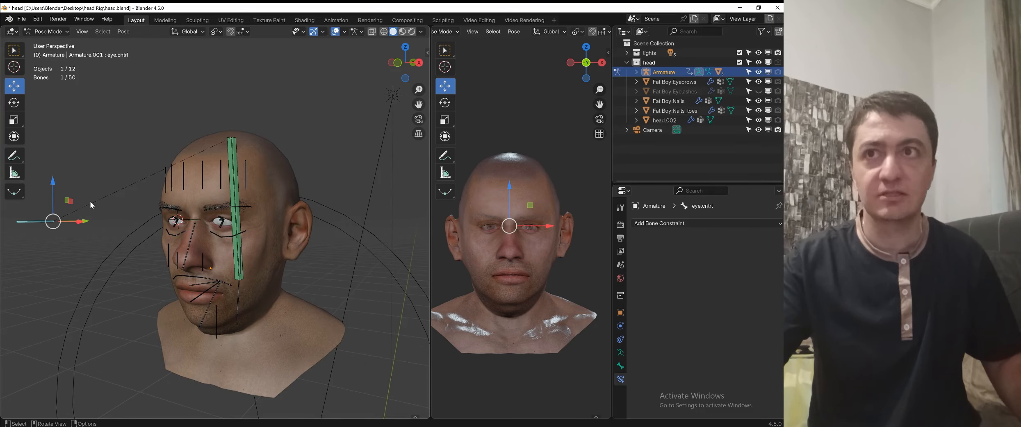
{"action": "scroll", "coordinate": [284, 221], "scroll_direction": "up", "scroll_amount": 1}
{"action": "key", "text": "g"}
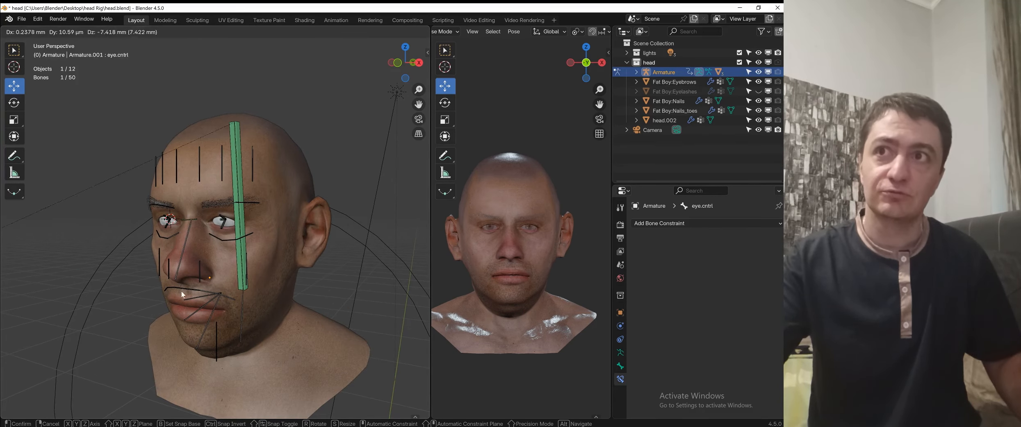
{"action": "right_click", "coordinate": [181, 291]}
{"action": "scroll", "coordinate": [113, 262], "scroll_direction": "down", "scroll_amount": 2}
{"action": "middle_click_drag", "start_coordinate": [113, 259], "coordinate": [150, 279]}
{"action": "key", "text": "g"}
{"action": "right_click", "coordinate": [185, 246]}
{"action": "scroll", "coordinate": [221, 230], "scroll_direction": "up", "scroll_amount": 3}
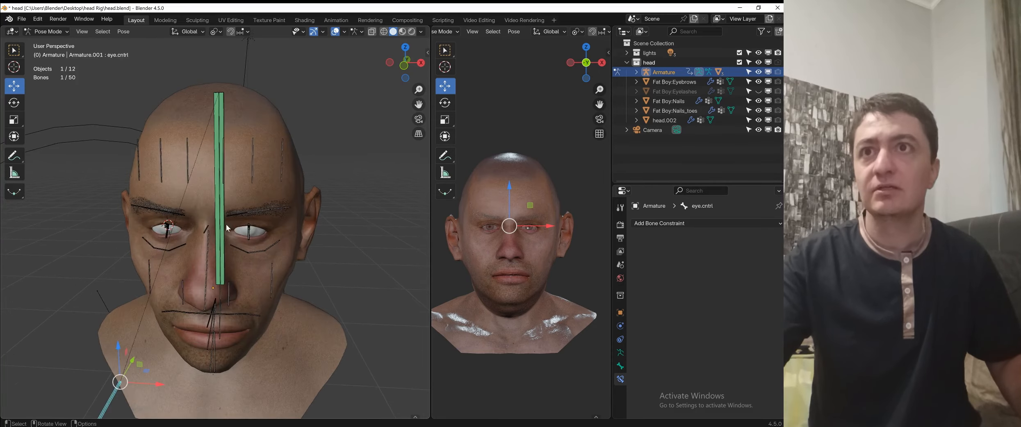
- Try rotating def.head about the global X axis to test how the face bones follow the head, and cancel each rotation
{"action": "middle_click_drag", "start_coordinate": [240, 222], "coordinate": [168, 196]}
{"action": "scroll", "coordinate": [265, 205], "scroll_direction": "down", "scroll_amount": 2}
{"action": "left_click", "coordinate": [254, 201]}
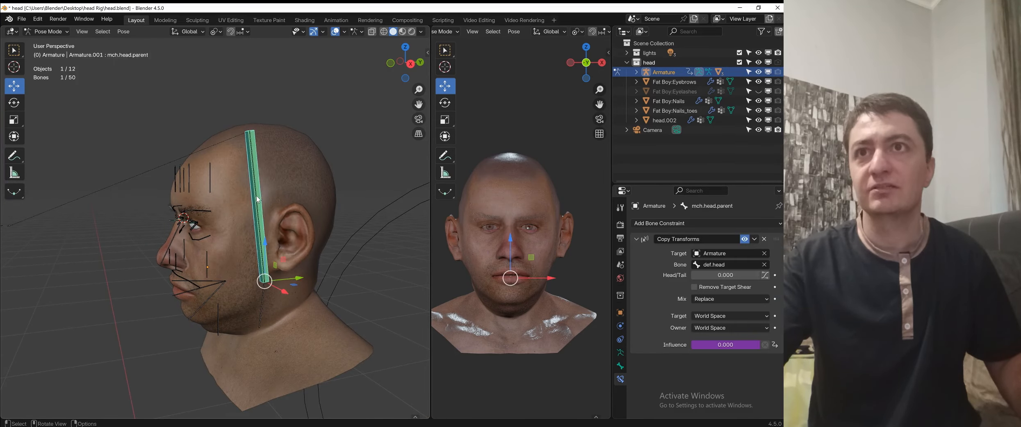
{"action": "key", "text": "r"}
{"action": "key", "text": "x"}
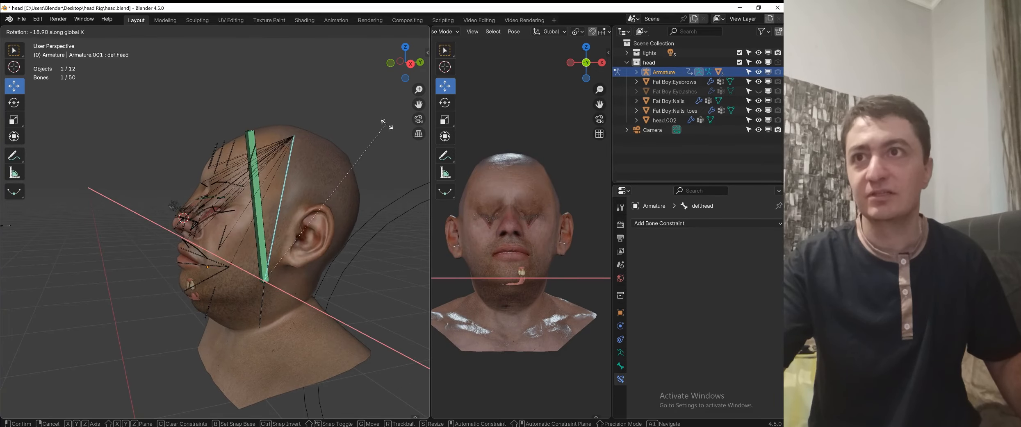
{"action": "right_click", "coordinate": [351, 105]}
{"action": "scroll", "coordinate": [228, 193], "scroll_direction": "up", "scroll_amount": 3}
{"action": "key", "text": "r"}
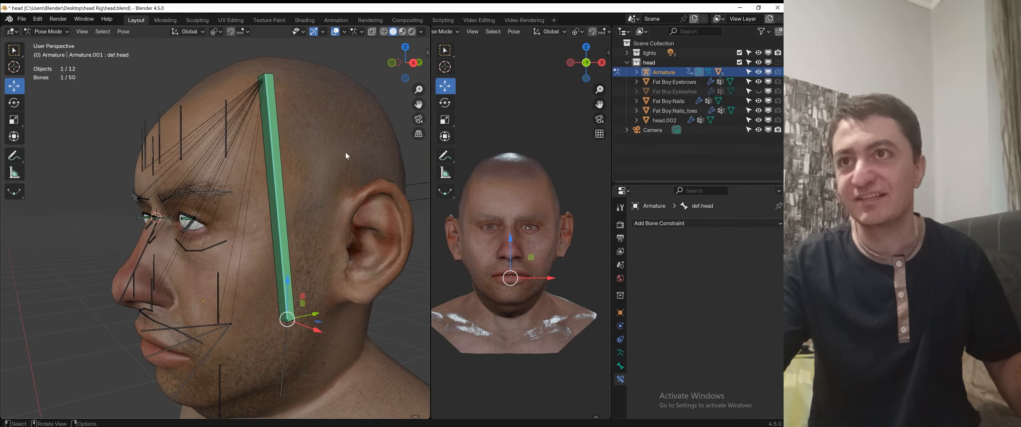
{"action": "key", "text": "x"}
{"action": "right_click", "coordinate": [349, 129]}
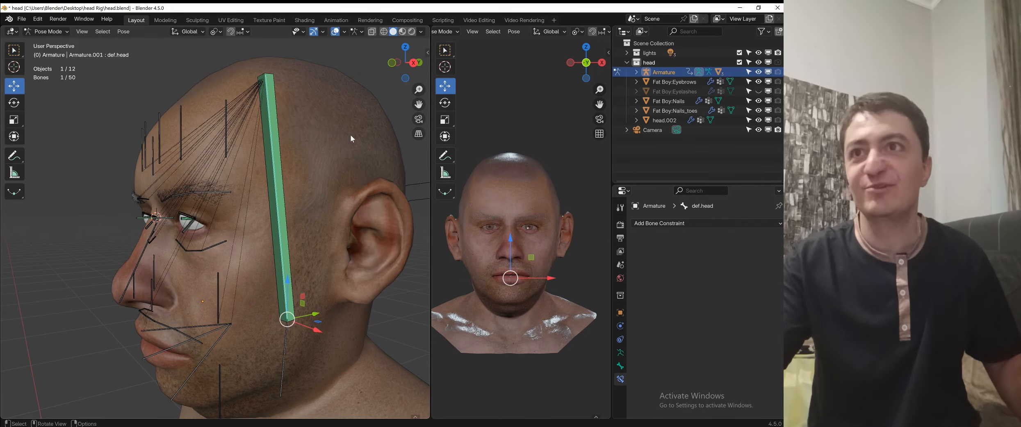
{"action": "key", "text": "r"}
{"action": "key", "text": "x"}
{"action": "right_click", "coordinate": [359, 159]}
{"action": "middle_click_drag", "start_coordinate": [359, 160], "coordinate": [252, 197]}
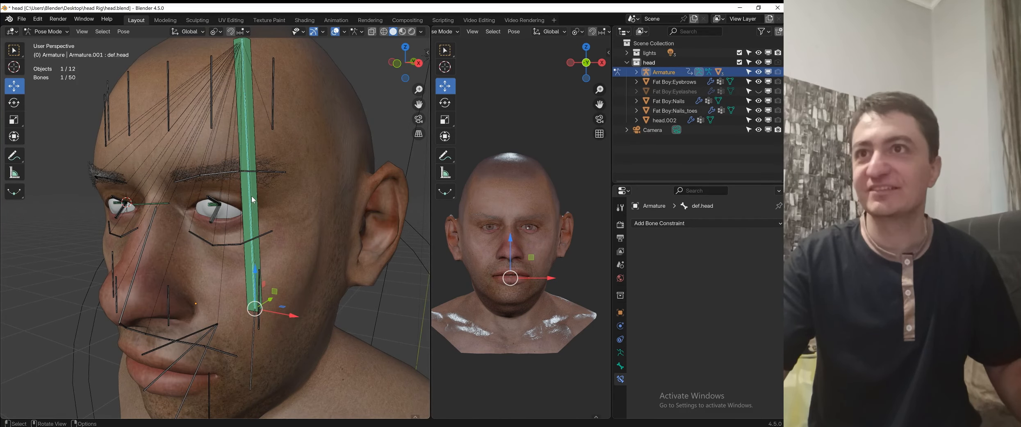
{"action": "scroll", "coordinate": [264, 219], "scroll_direction": "down", "scroll_amount": 2}
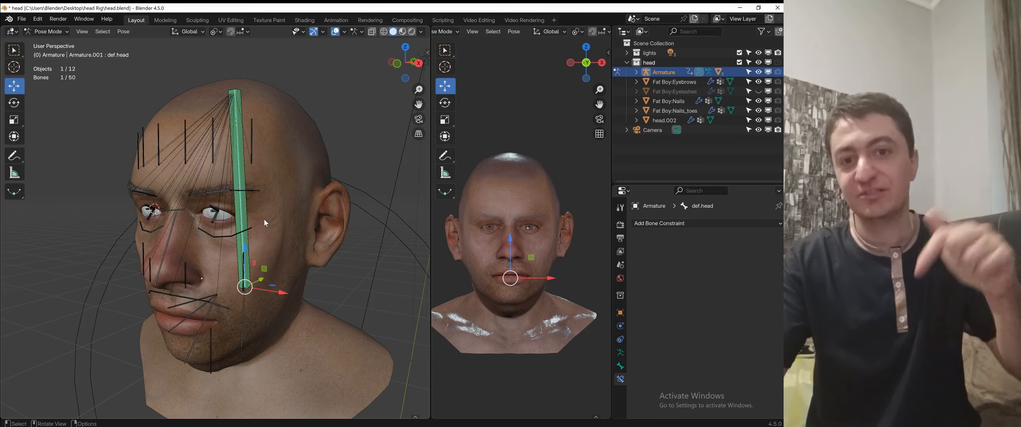